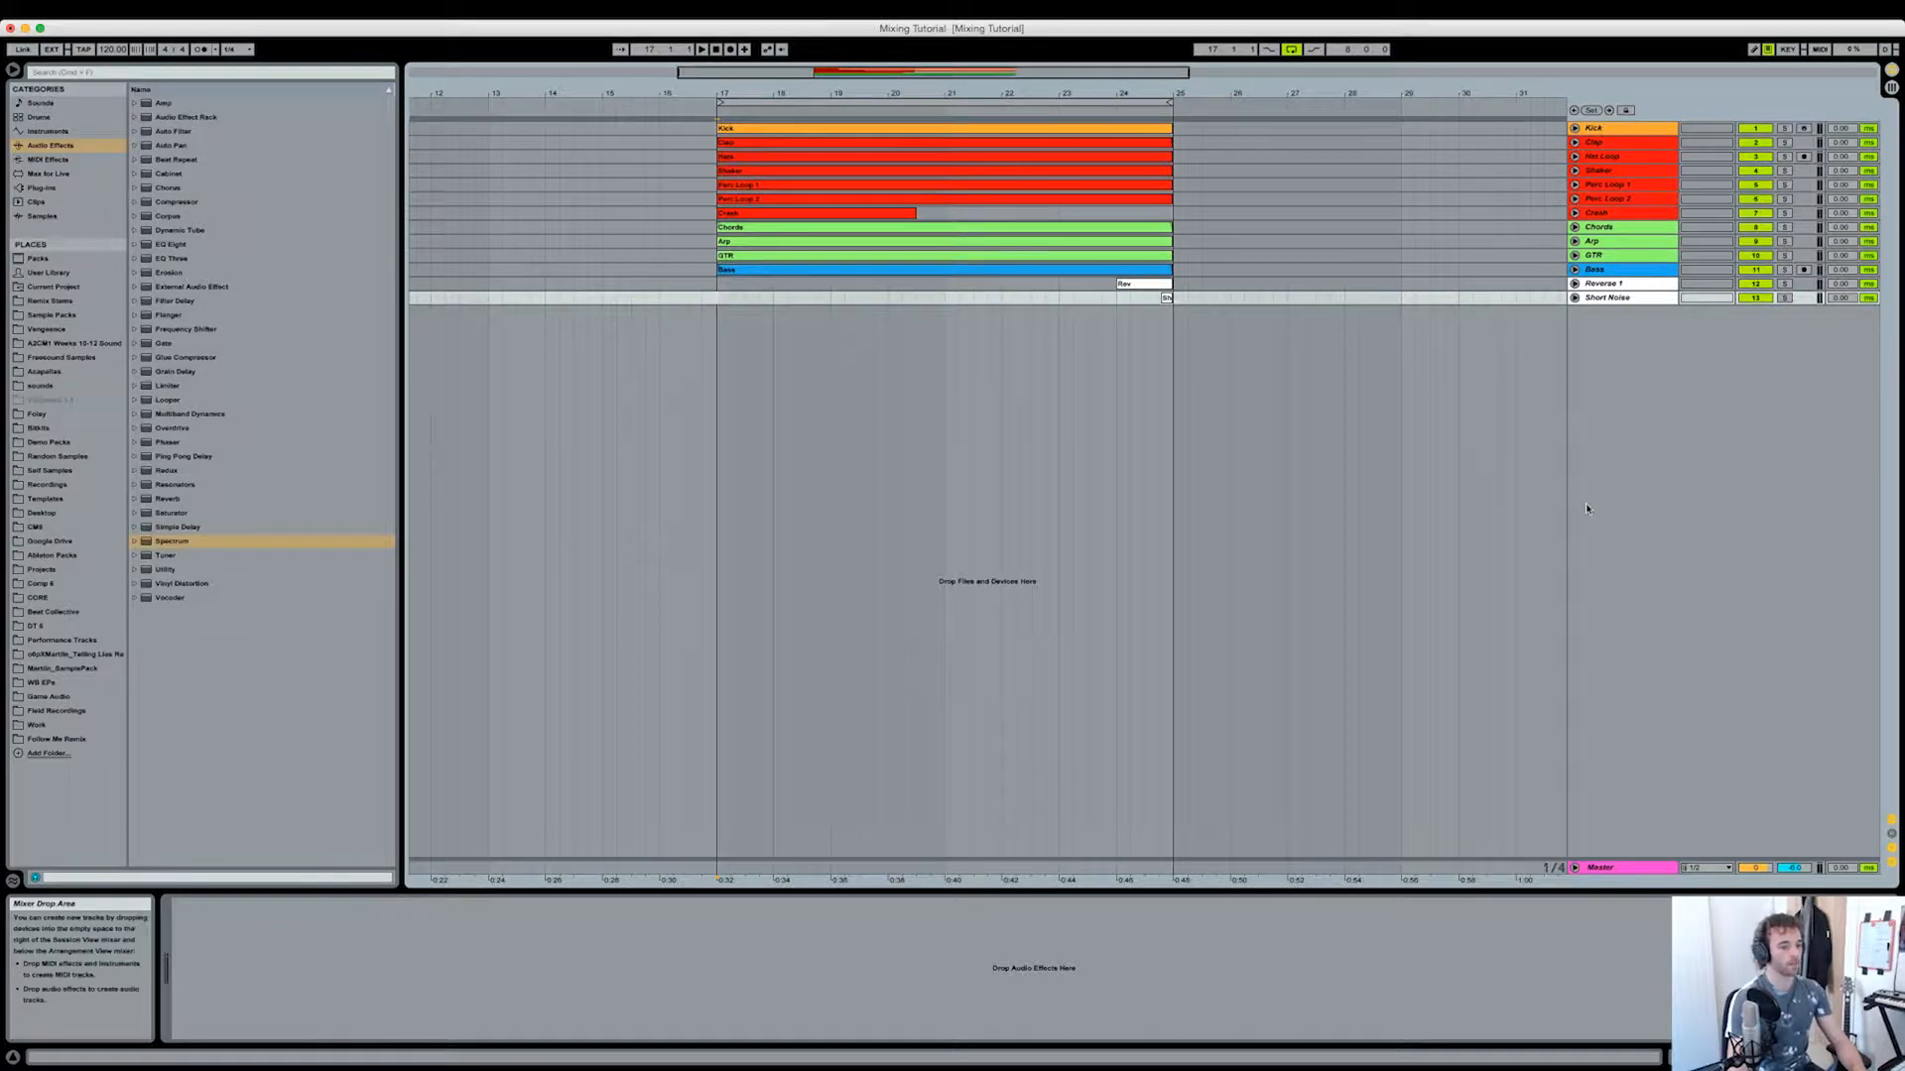
Step: Add the Spectrum analyzer to the Master track and switch its scale from Auto to Range
left_click(1595, 868)
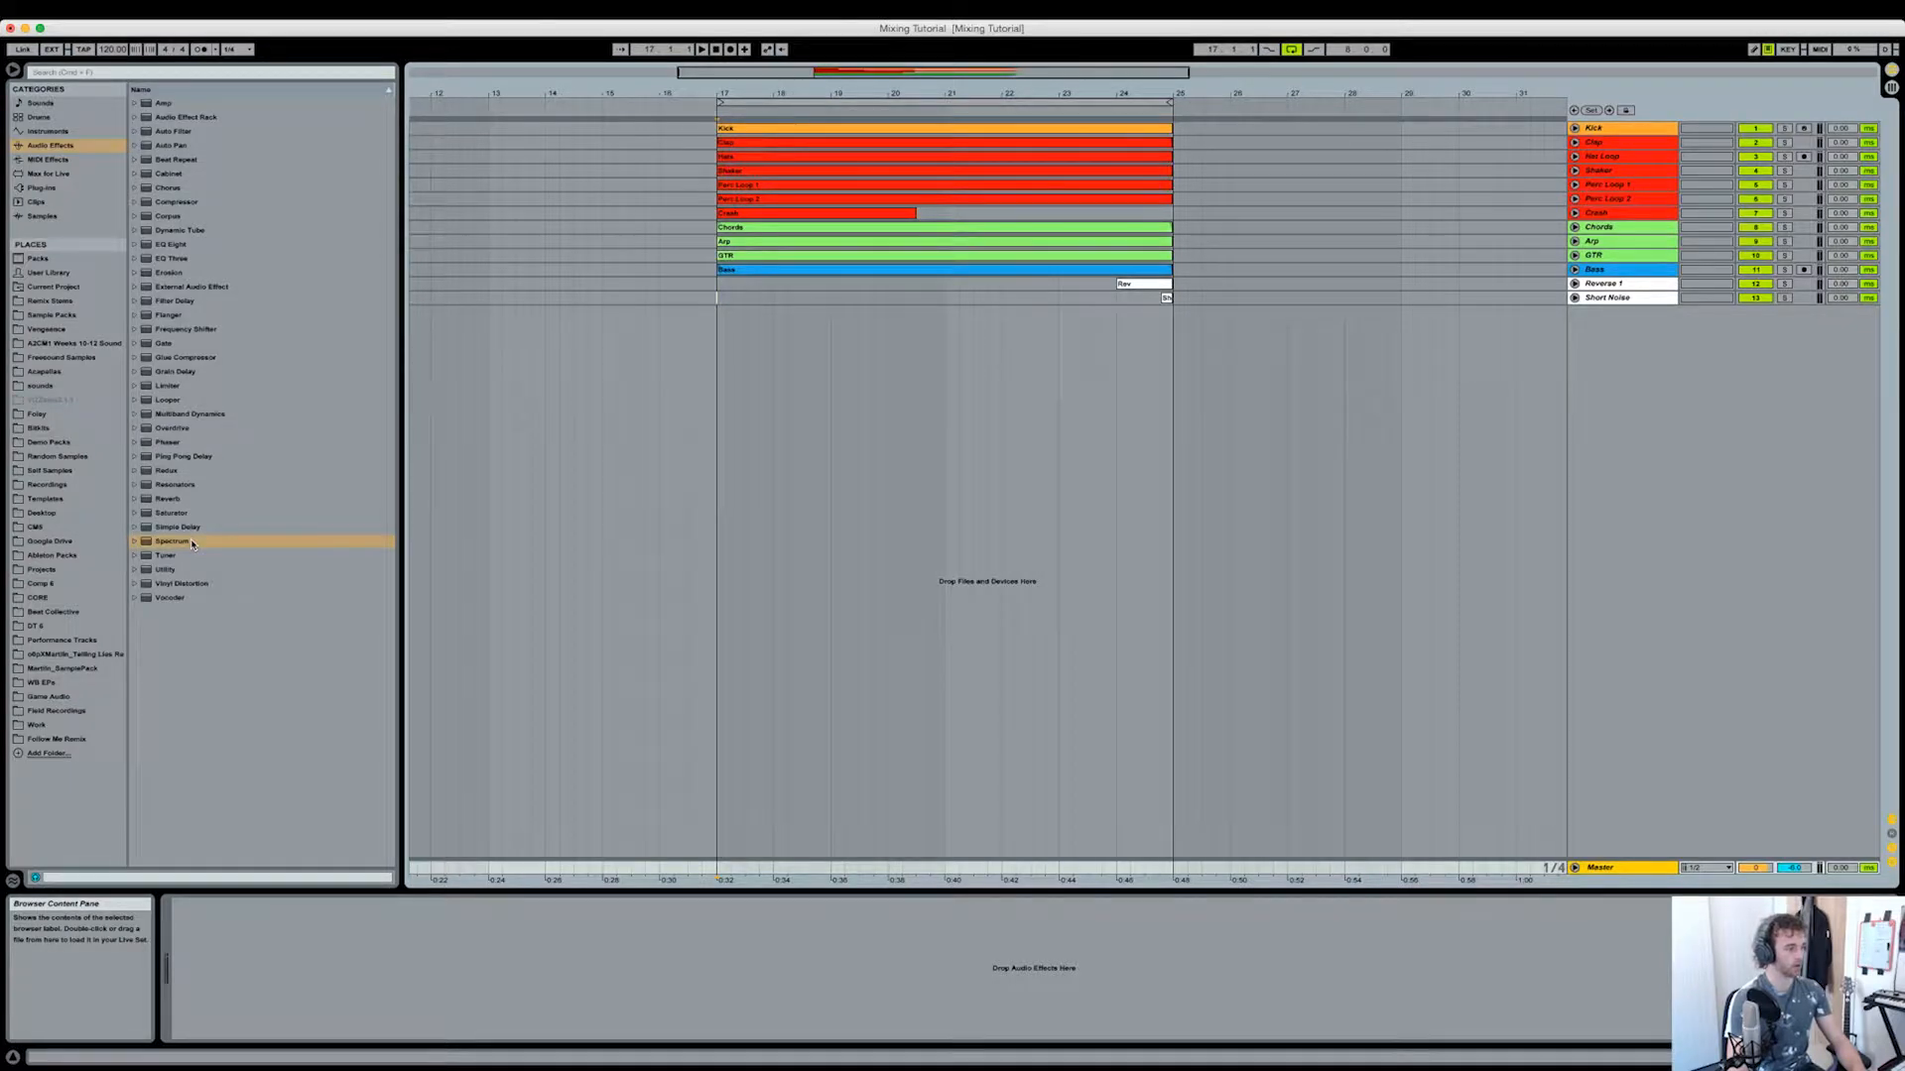
double_click(192, 544)
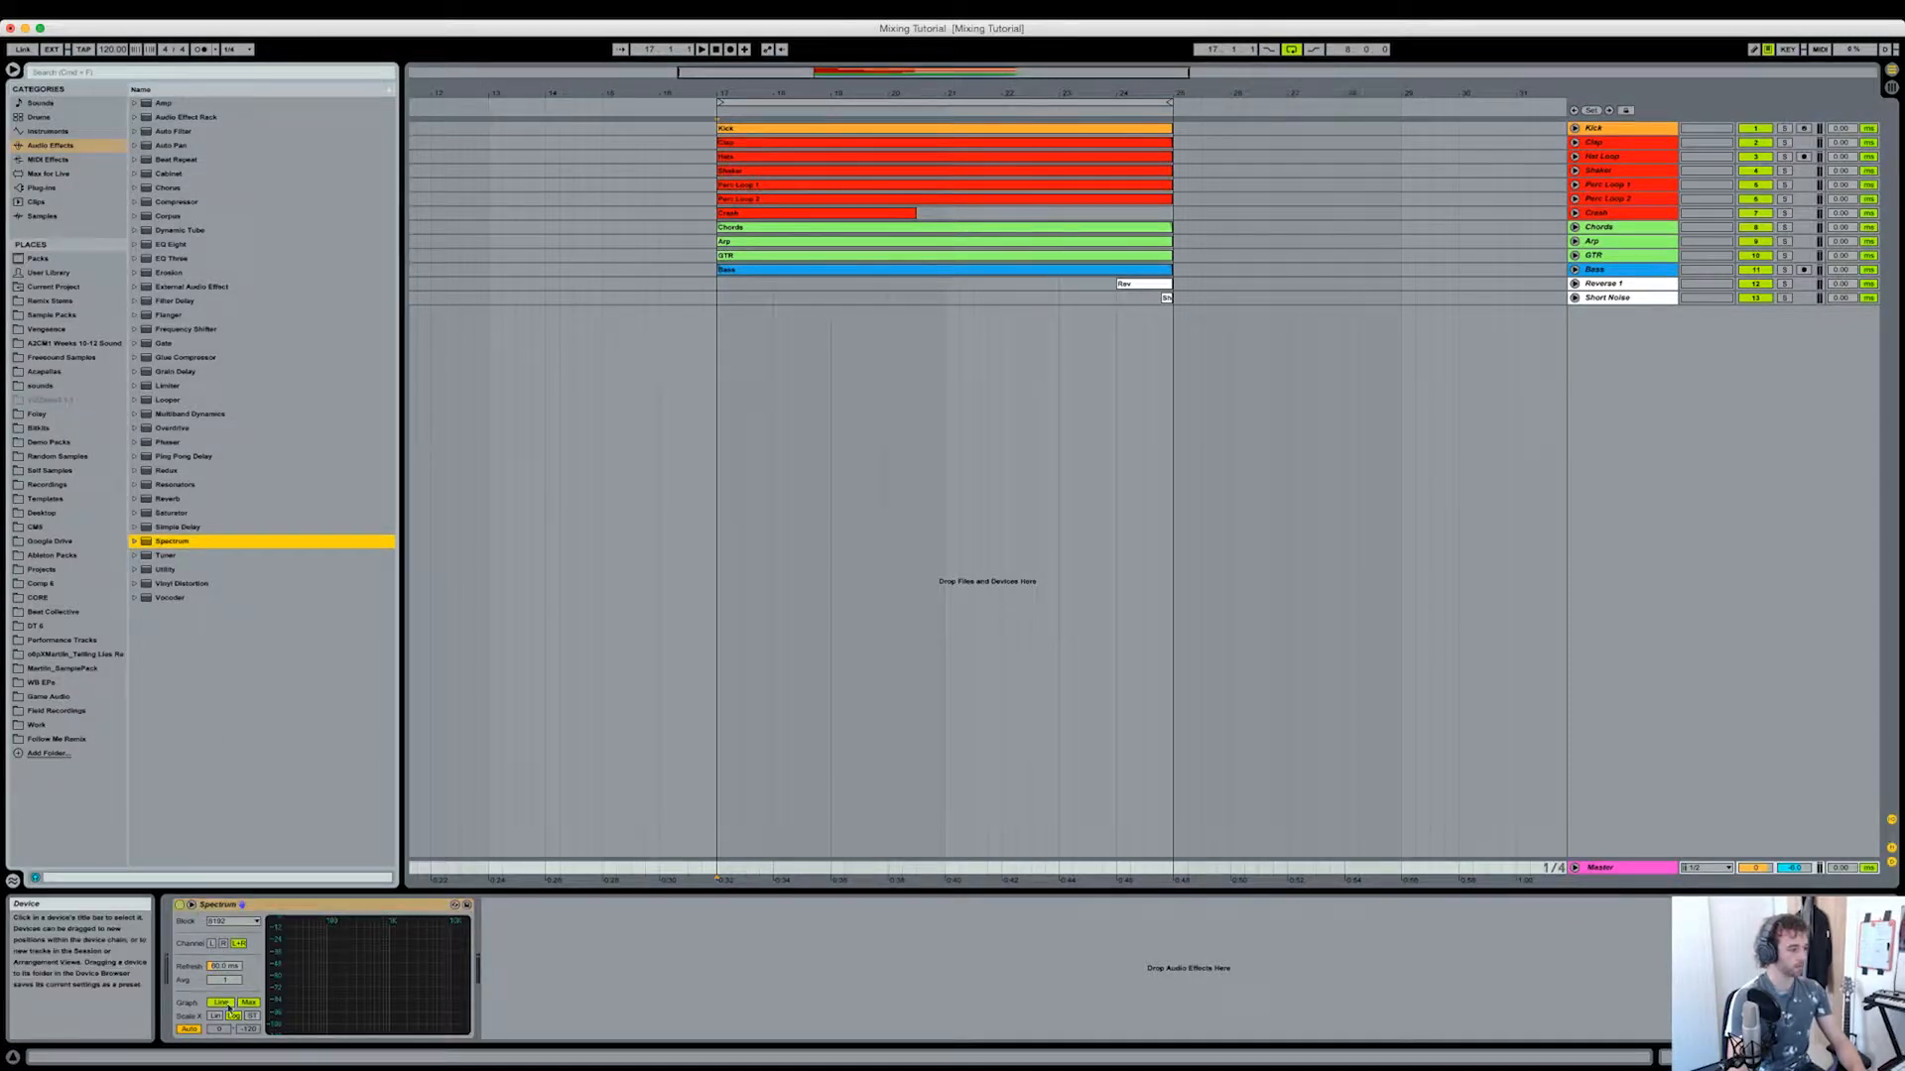
left_click(198, 1031)
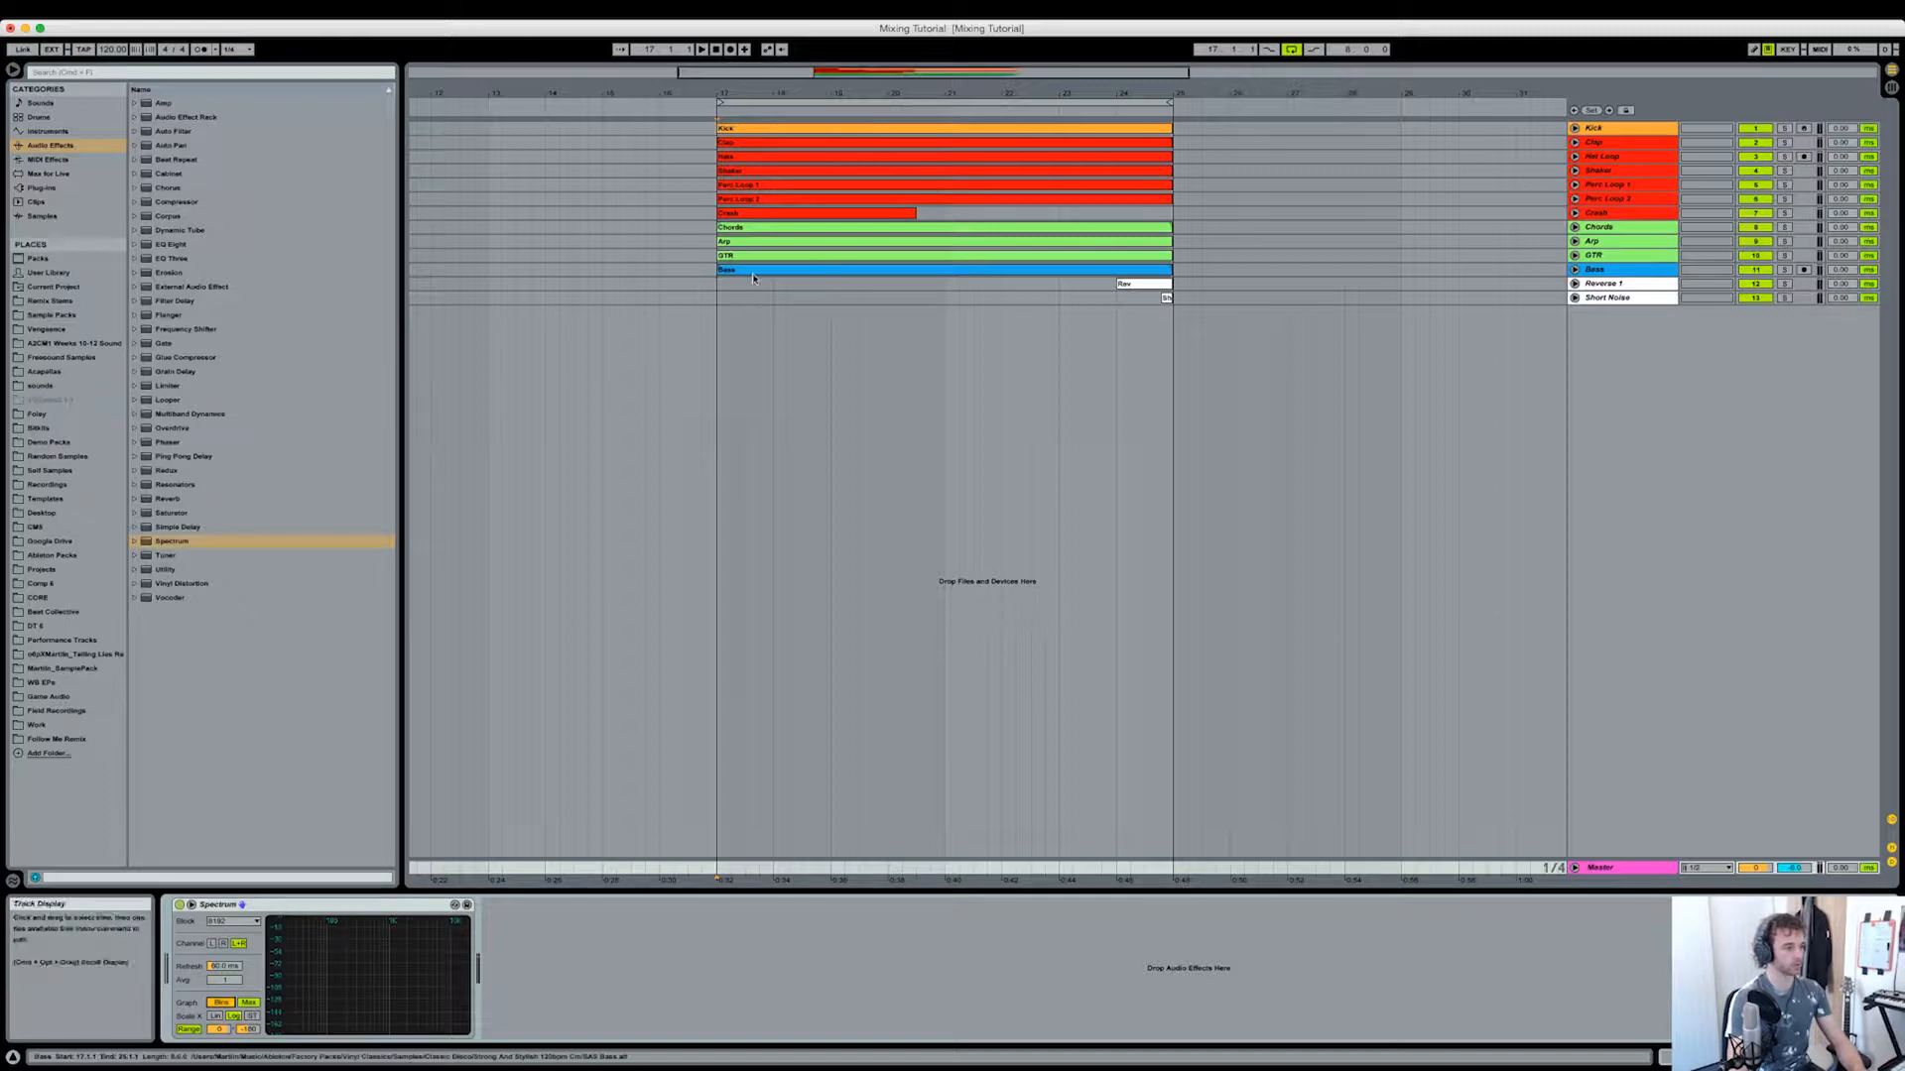
Step: Play the loop and examine the full mix's frequency balance in the Master track's Spectrum
left_click(1174, 270)
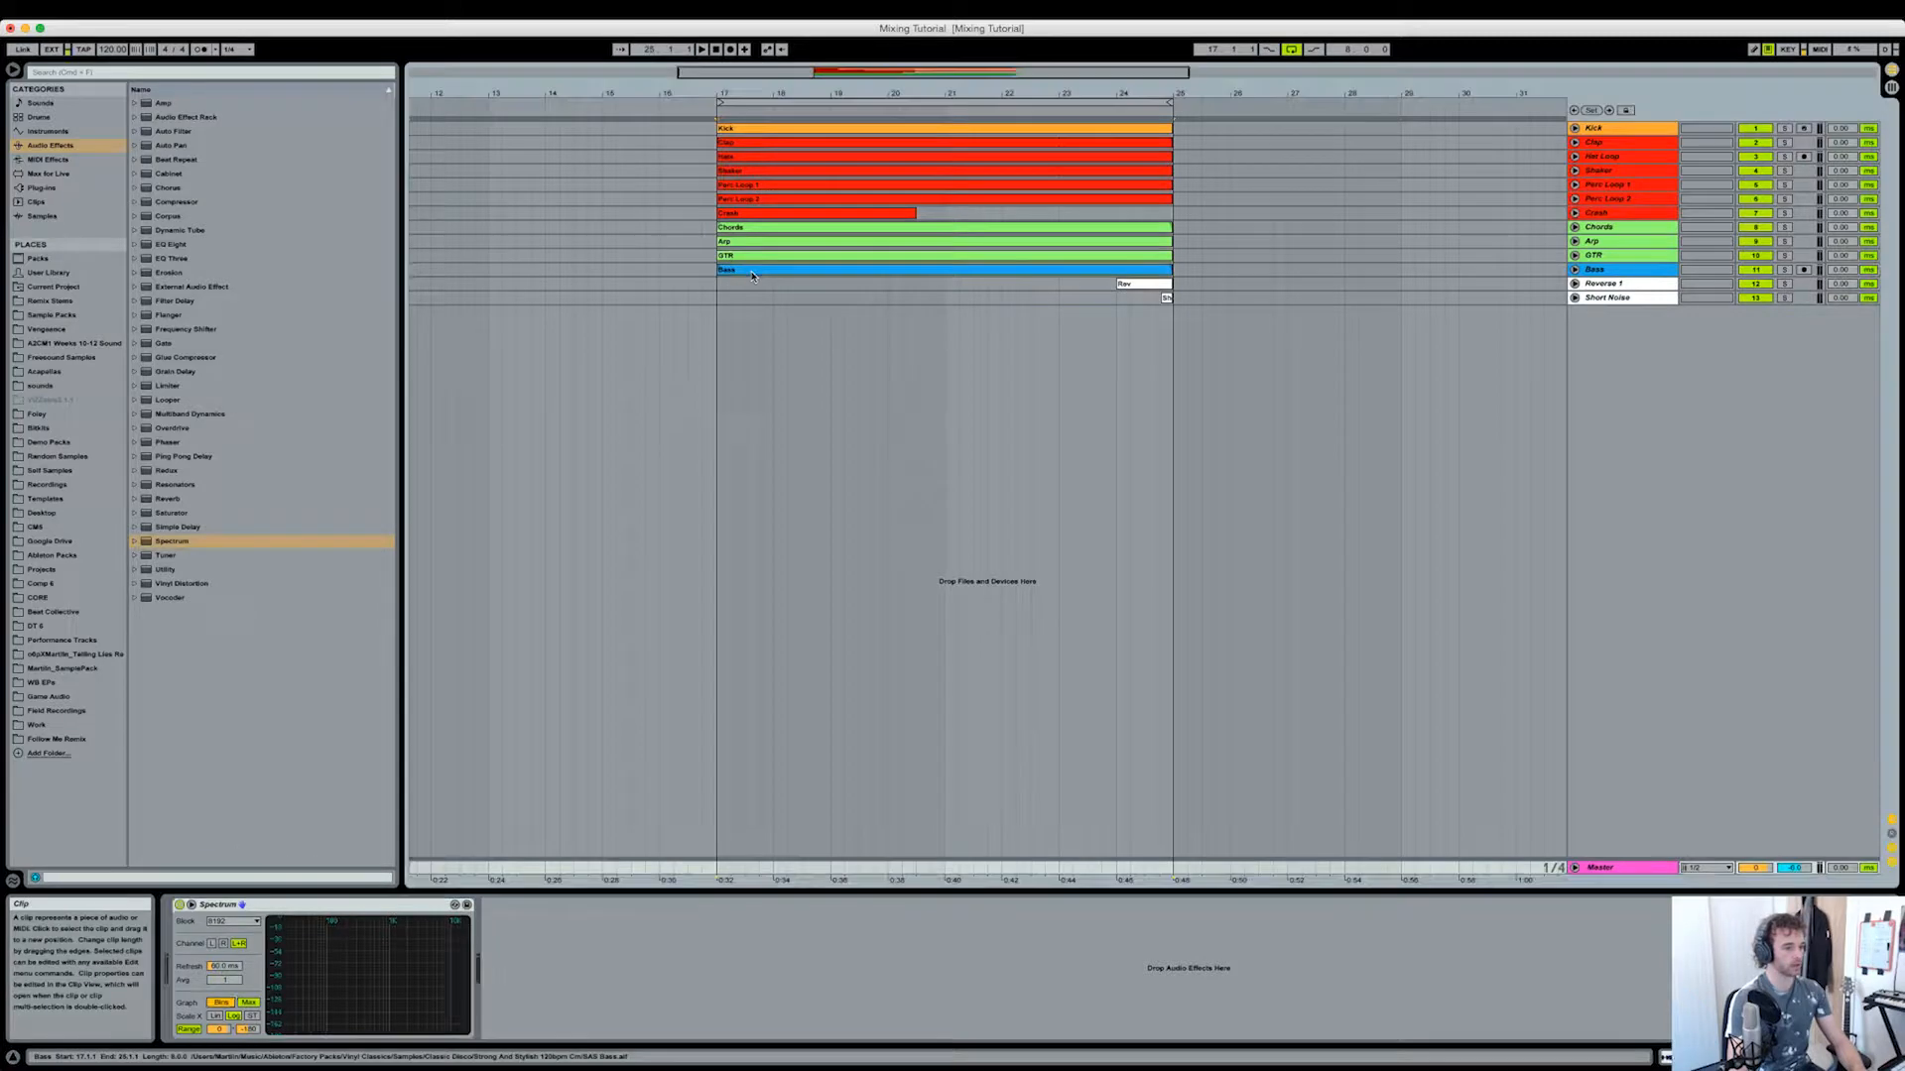
left_click(1621, 868)
key("space")
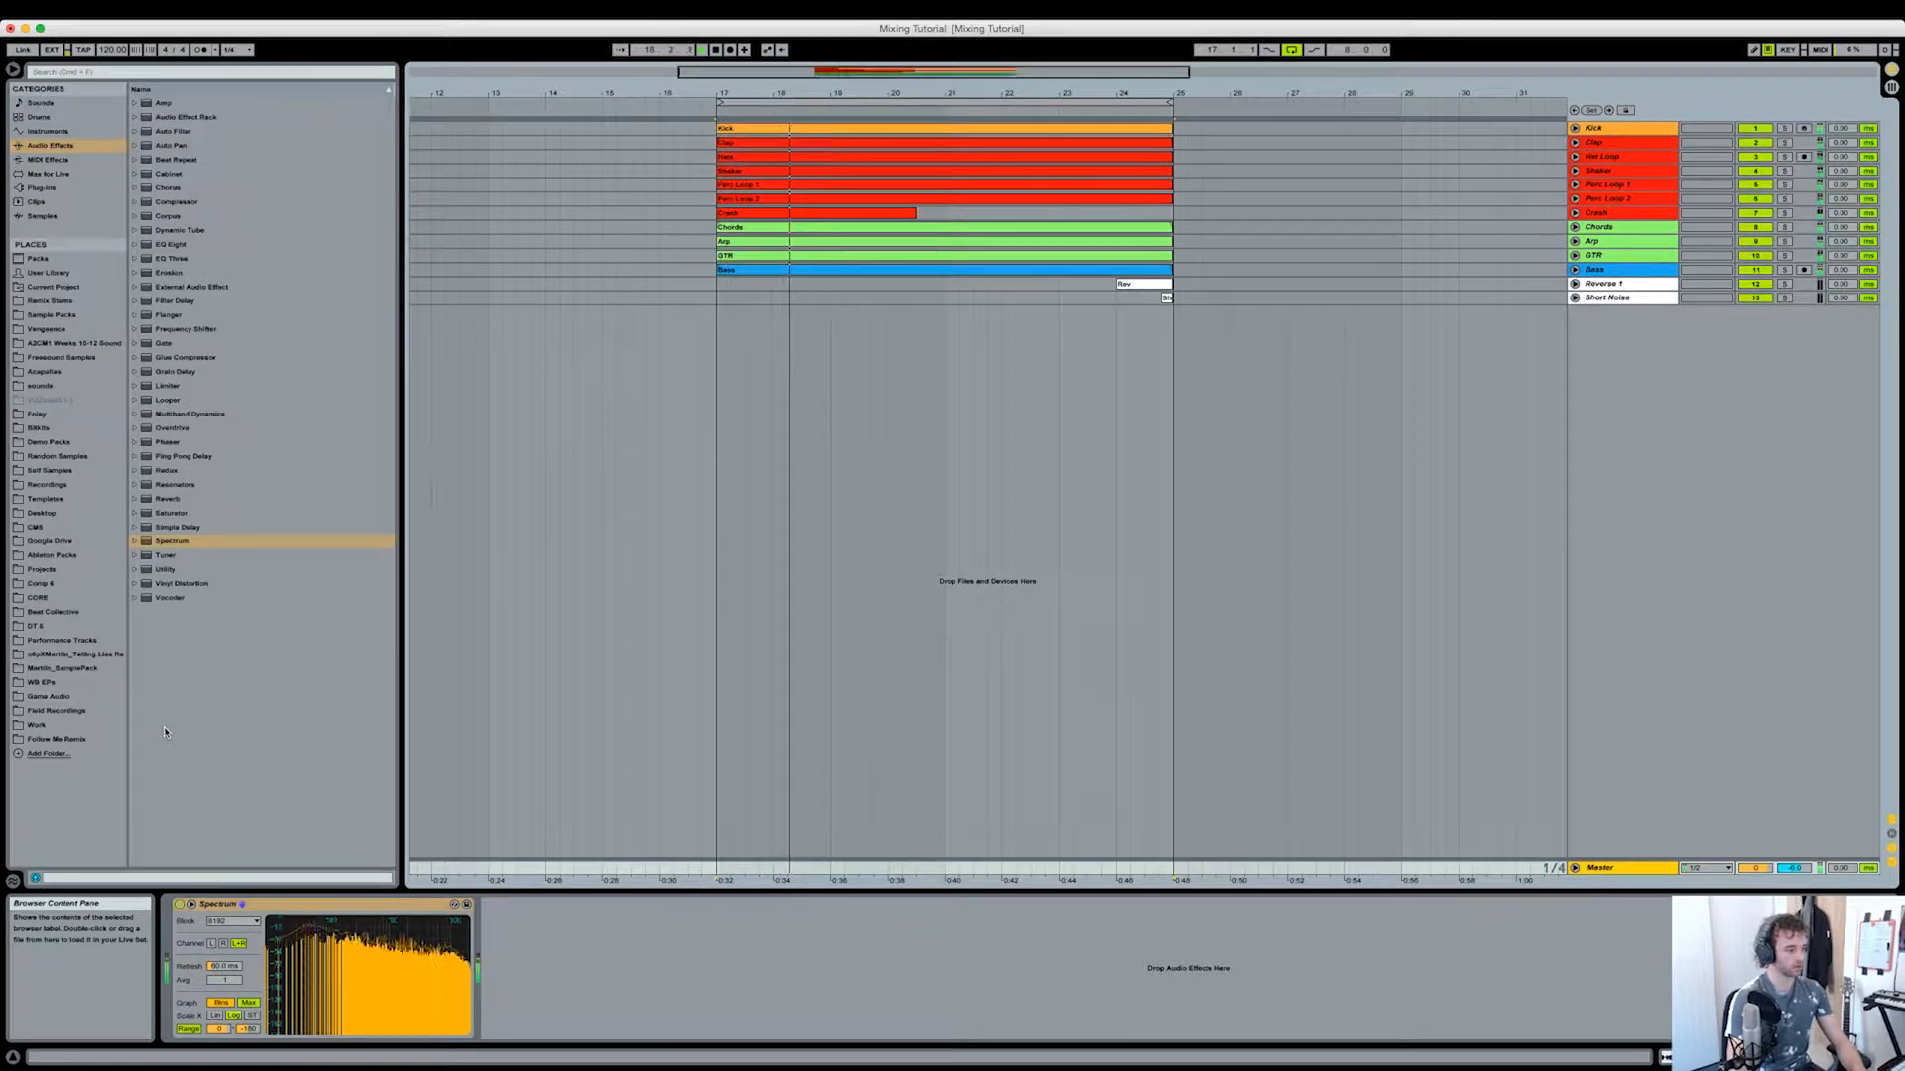
mouse_move(355, 942)
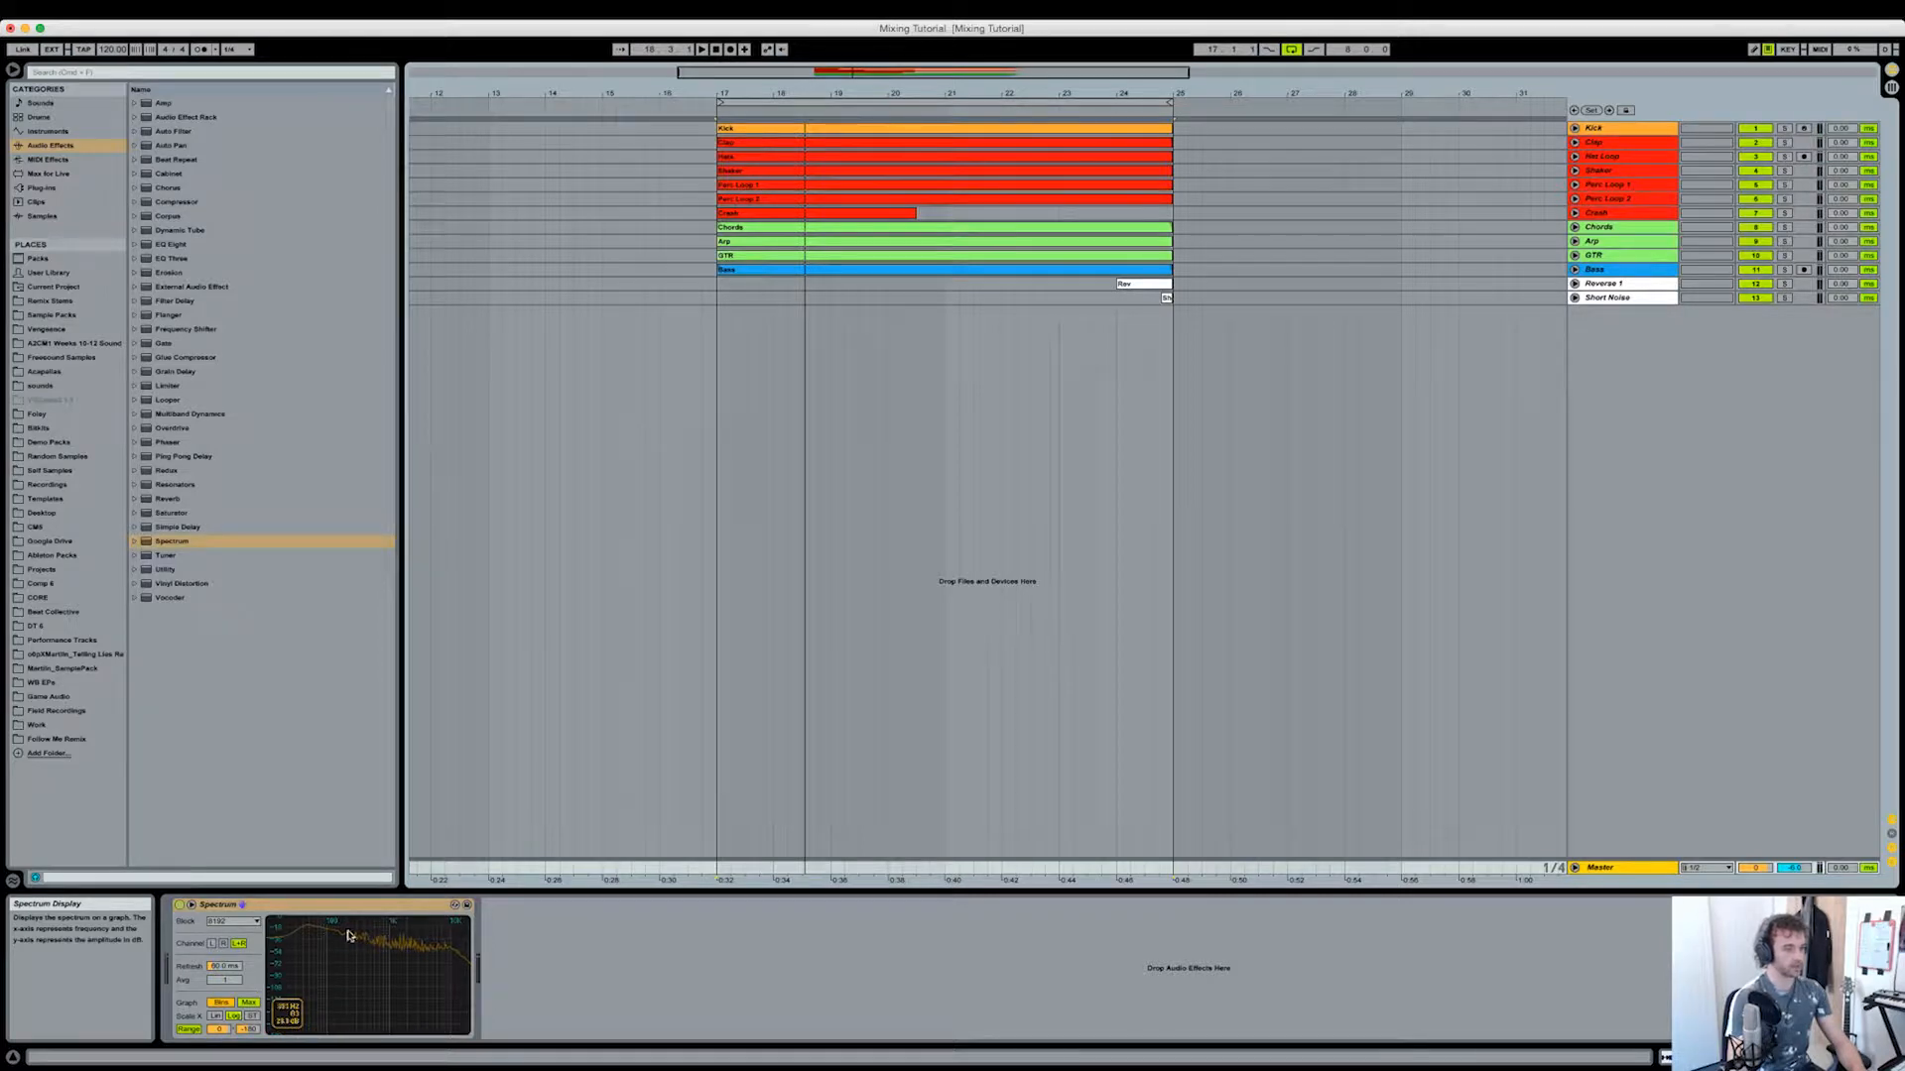
Step: Unfold the Kick track, switch to Session View and fine-tune the Kick's volume while the mix plays
left_click(1574, 129)
key("Tab")
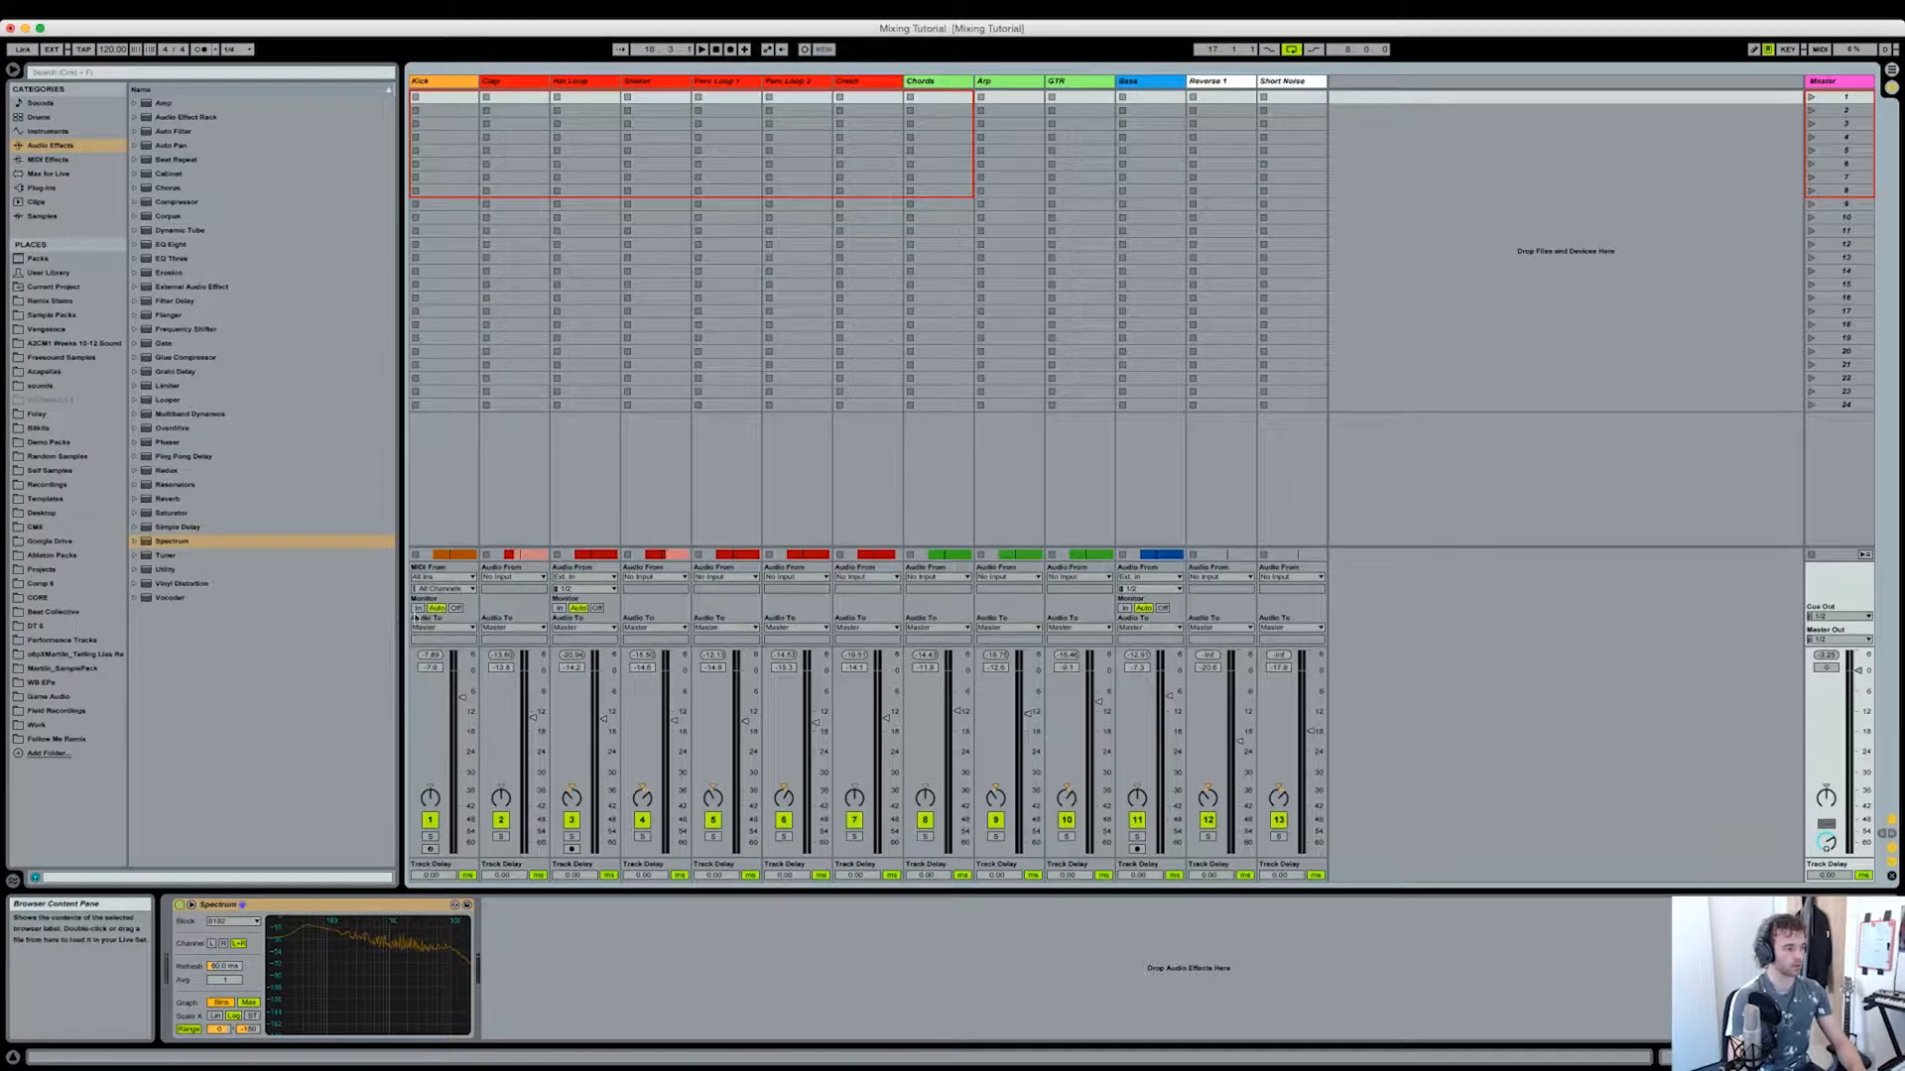
left_click(465, 703)
key("space")
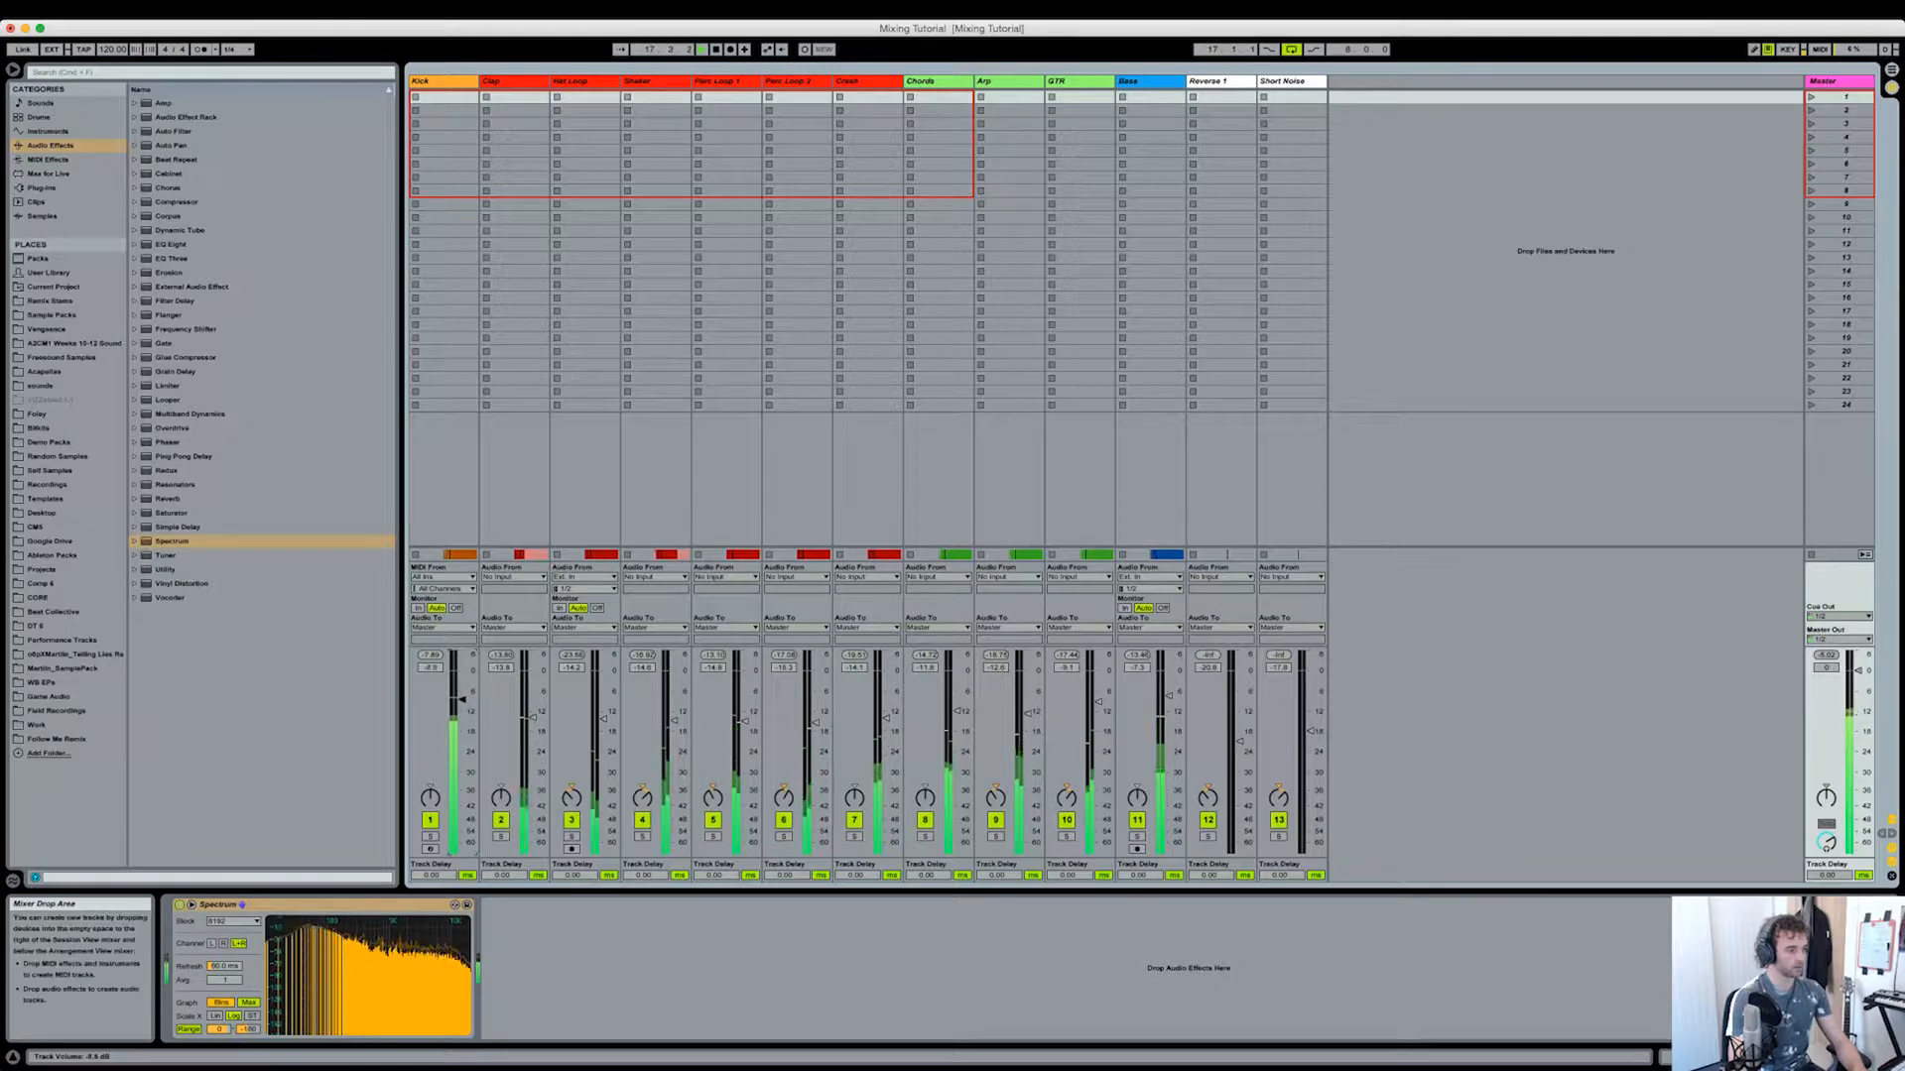
key("Down")
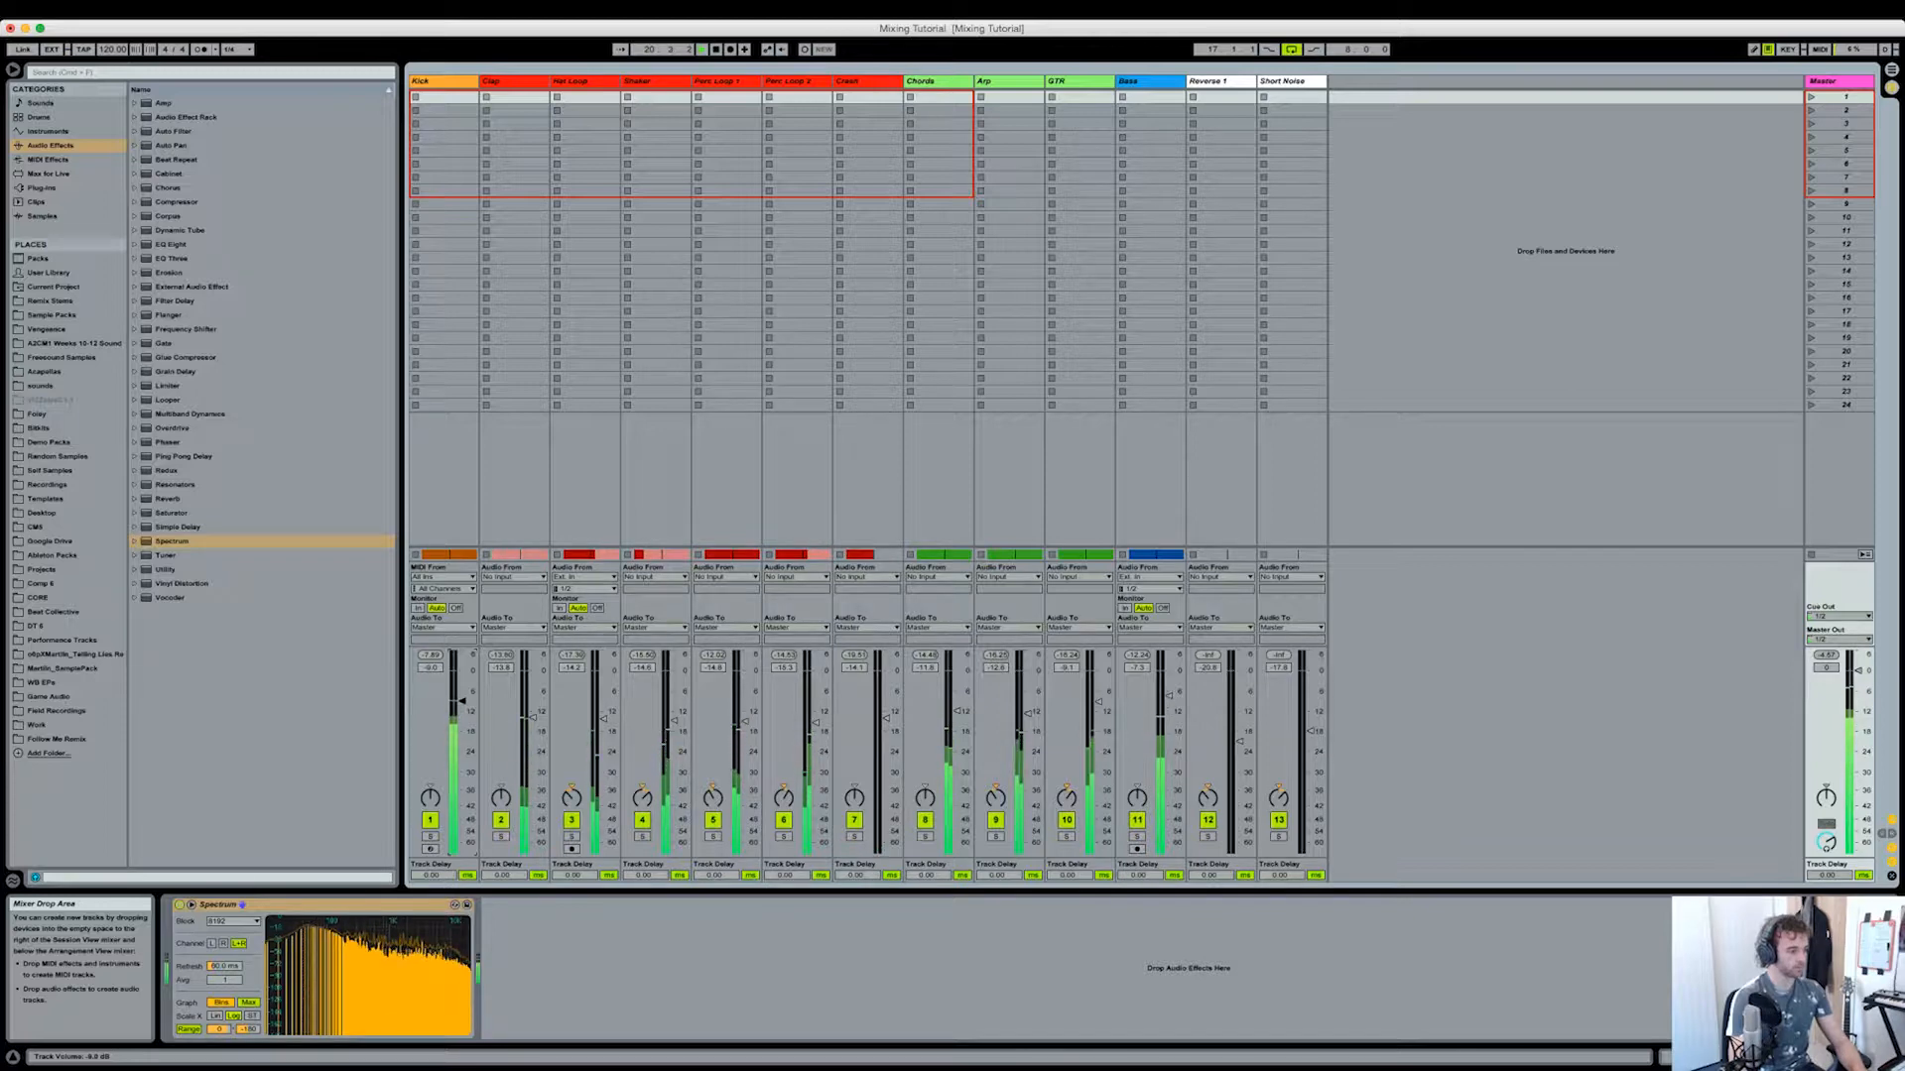
left_click_drag(464, 704, 463, 706)
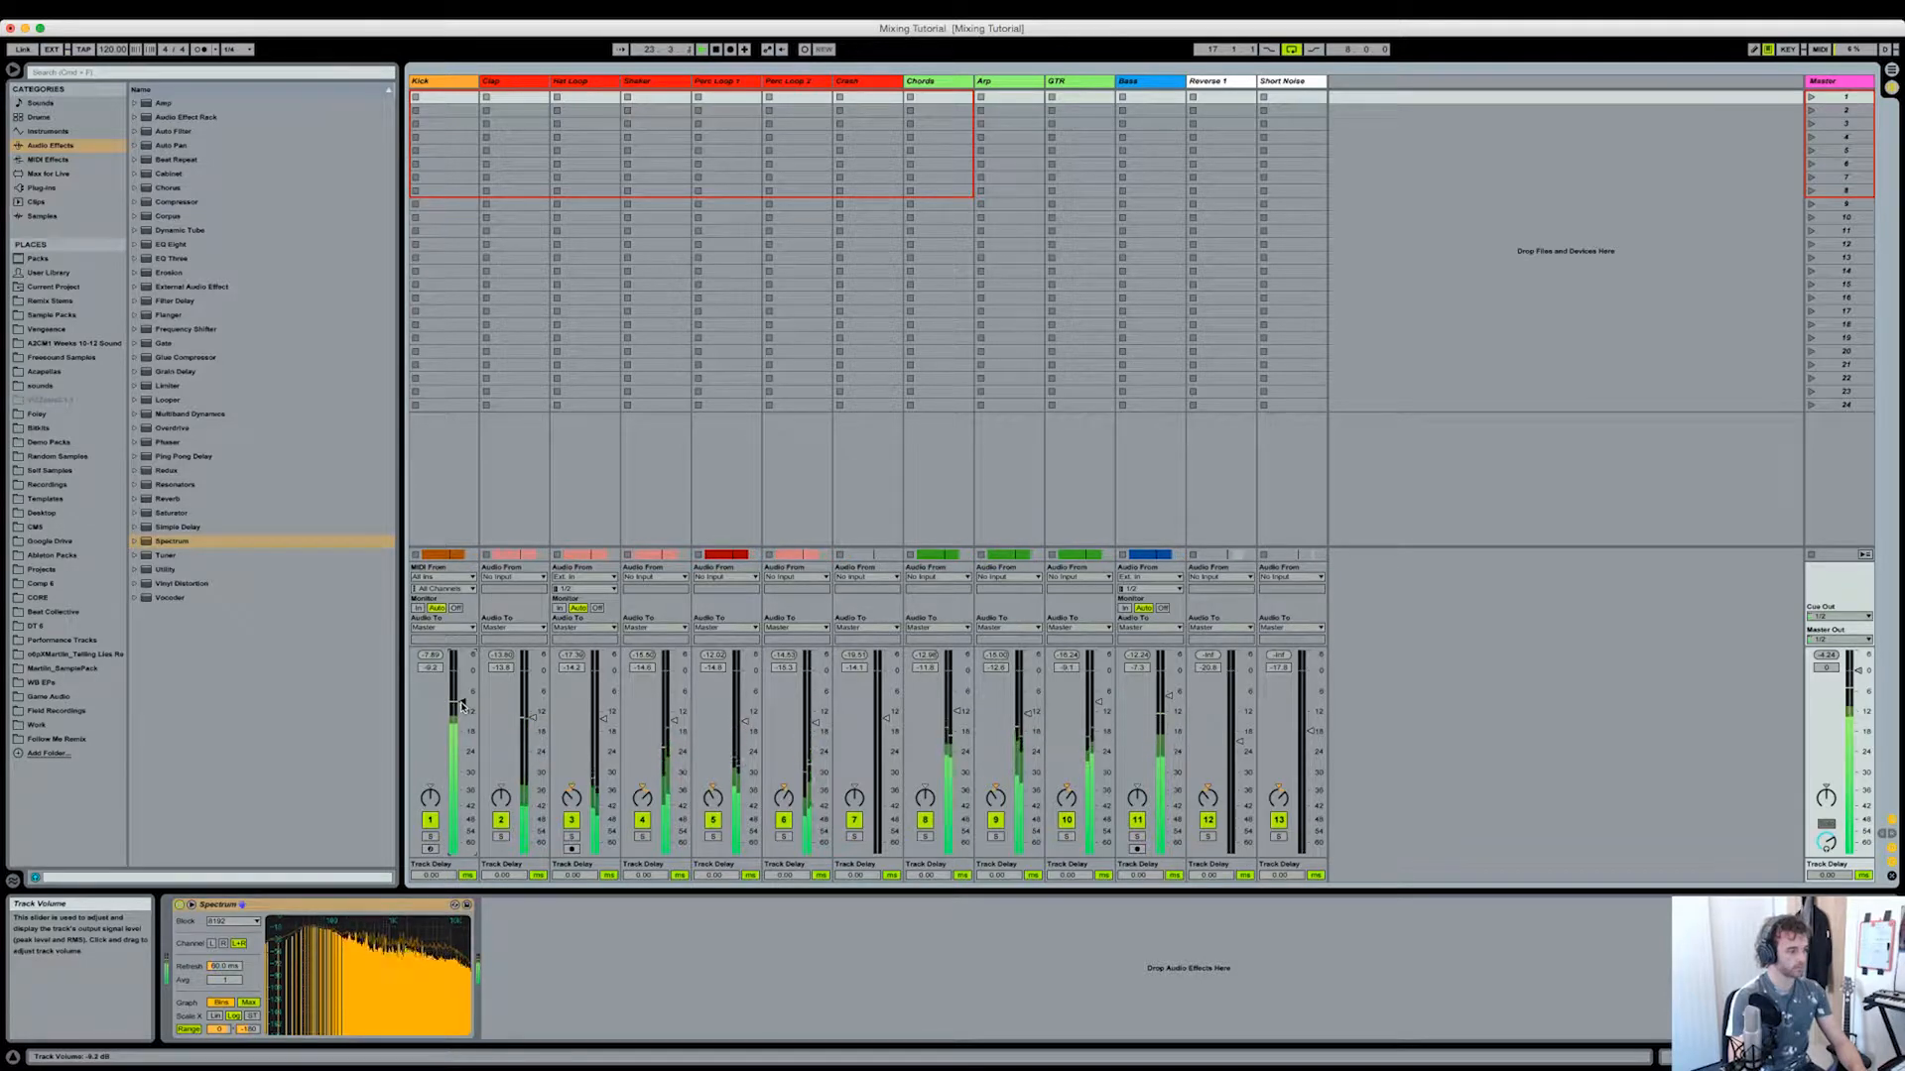
key("space")
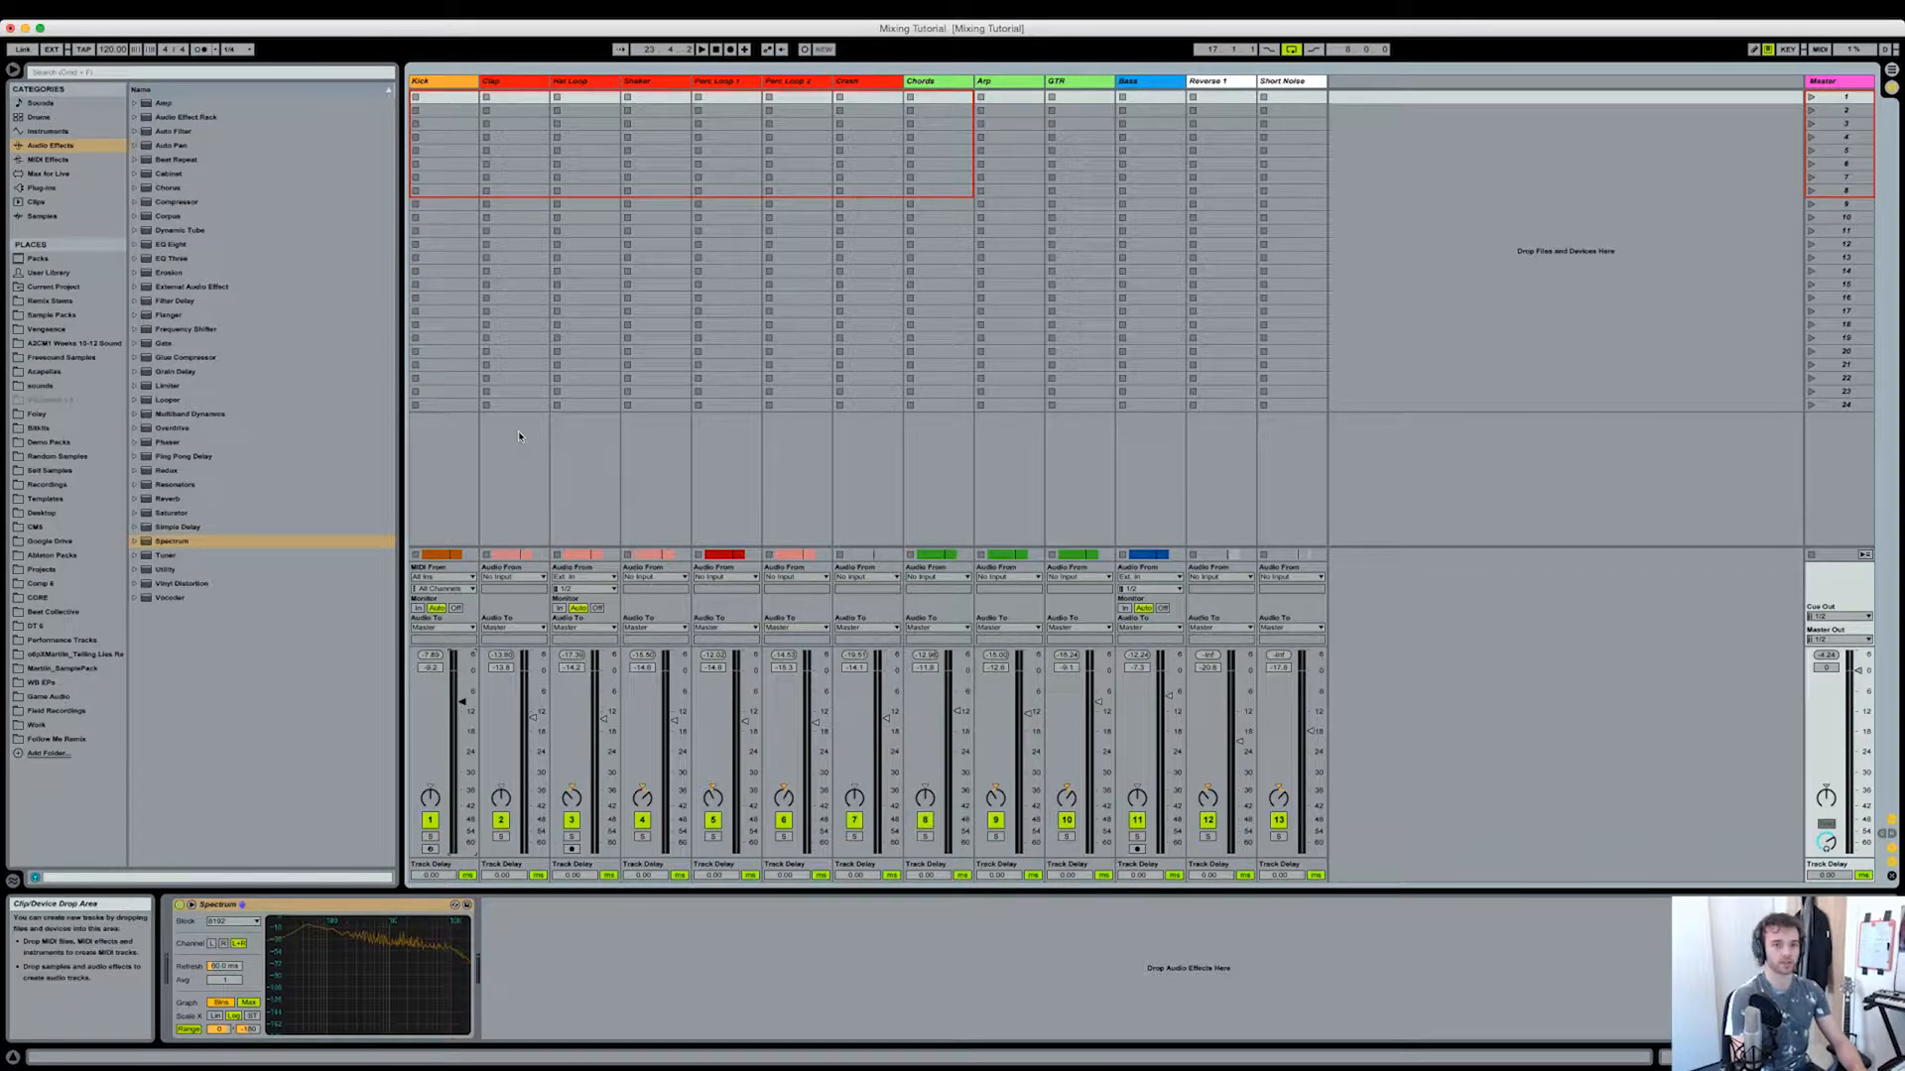
Step: Solo the Kick and Bass together and separately, playing them to compare their low frequencies in Spectrum
left_click(432, 839)
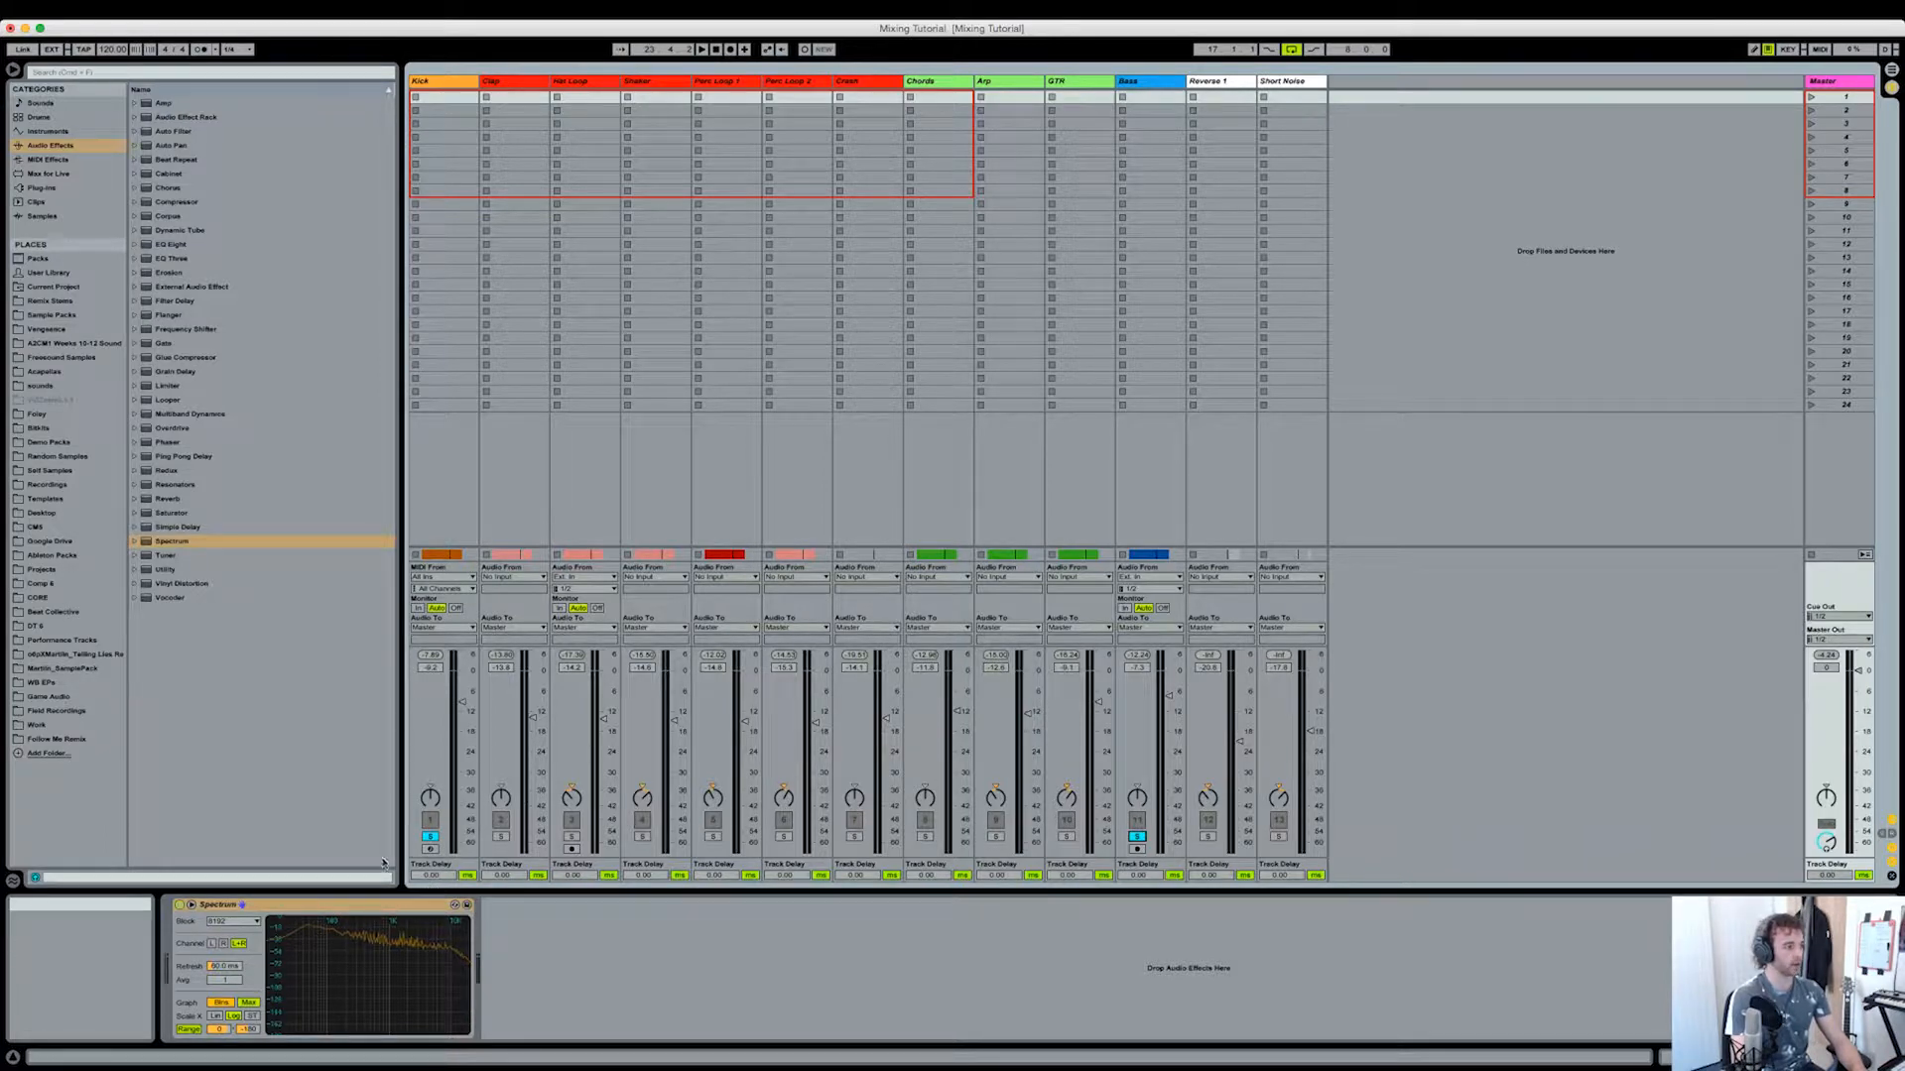
key("space")
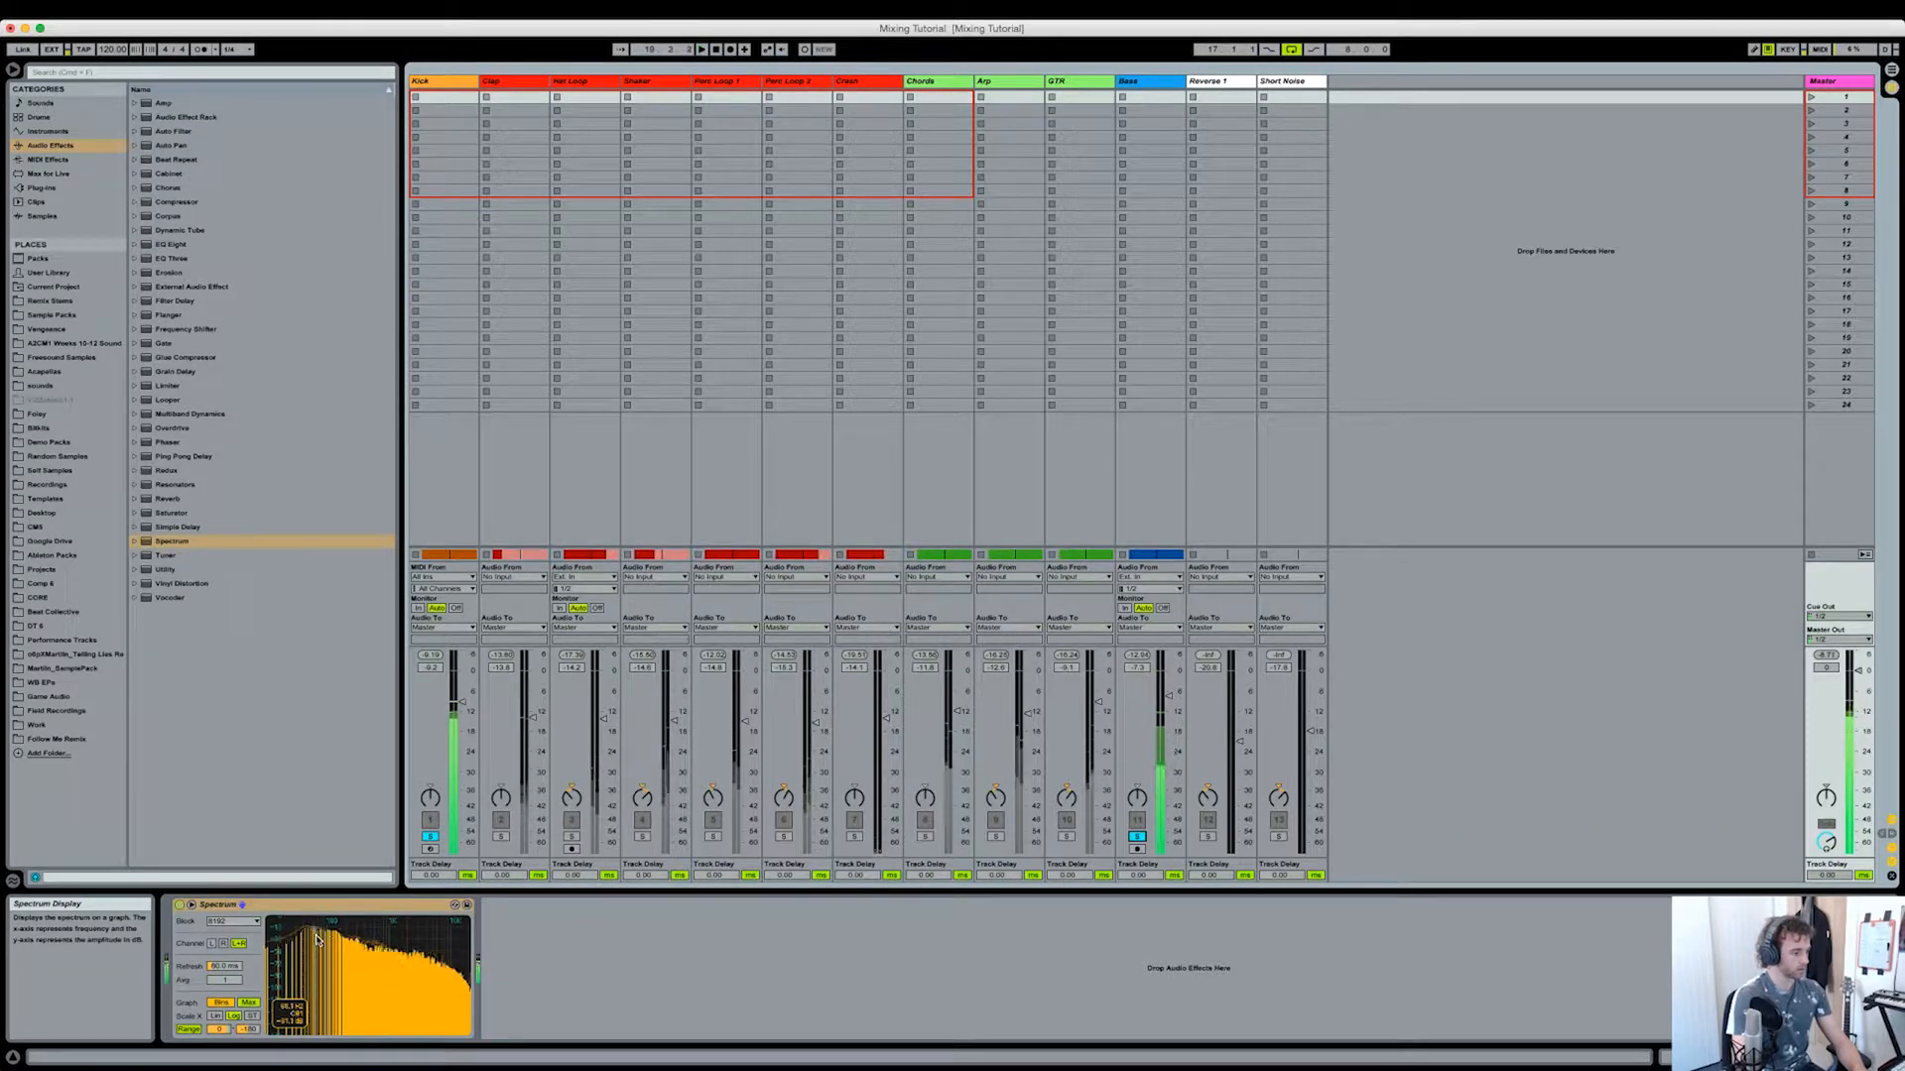
key("space")
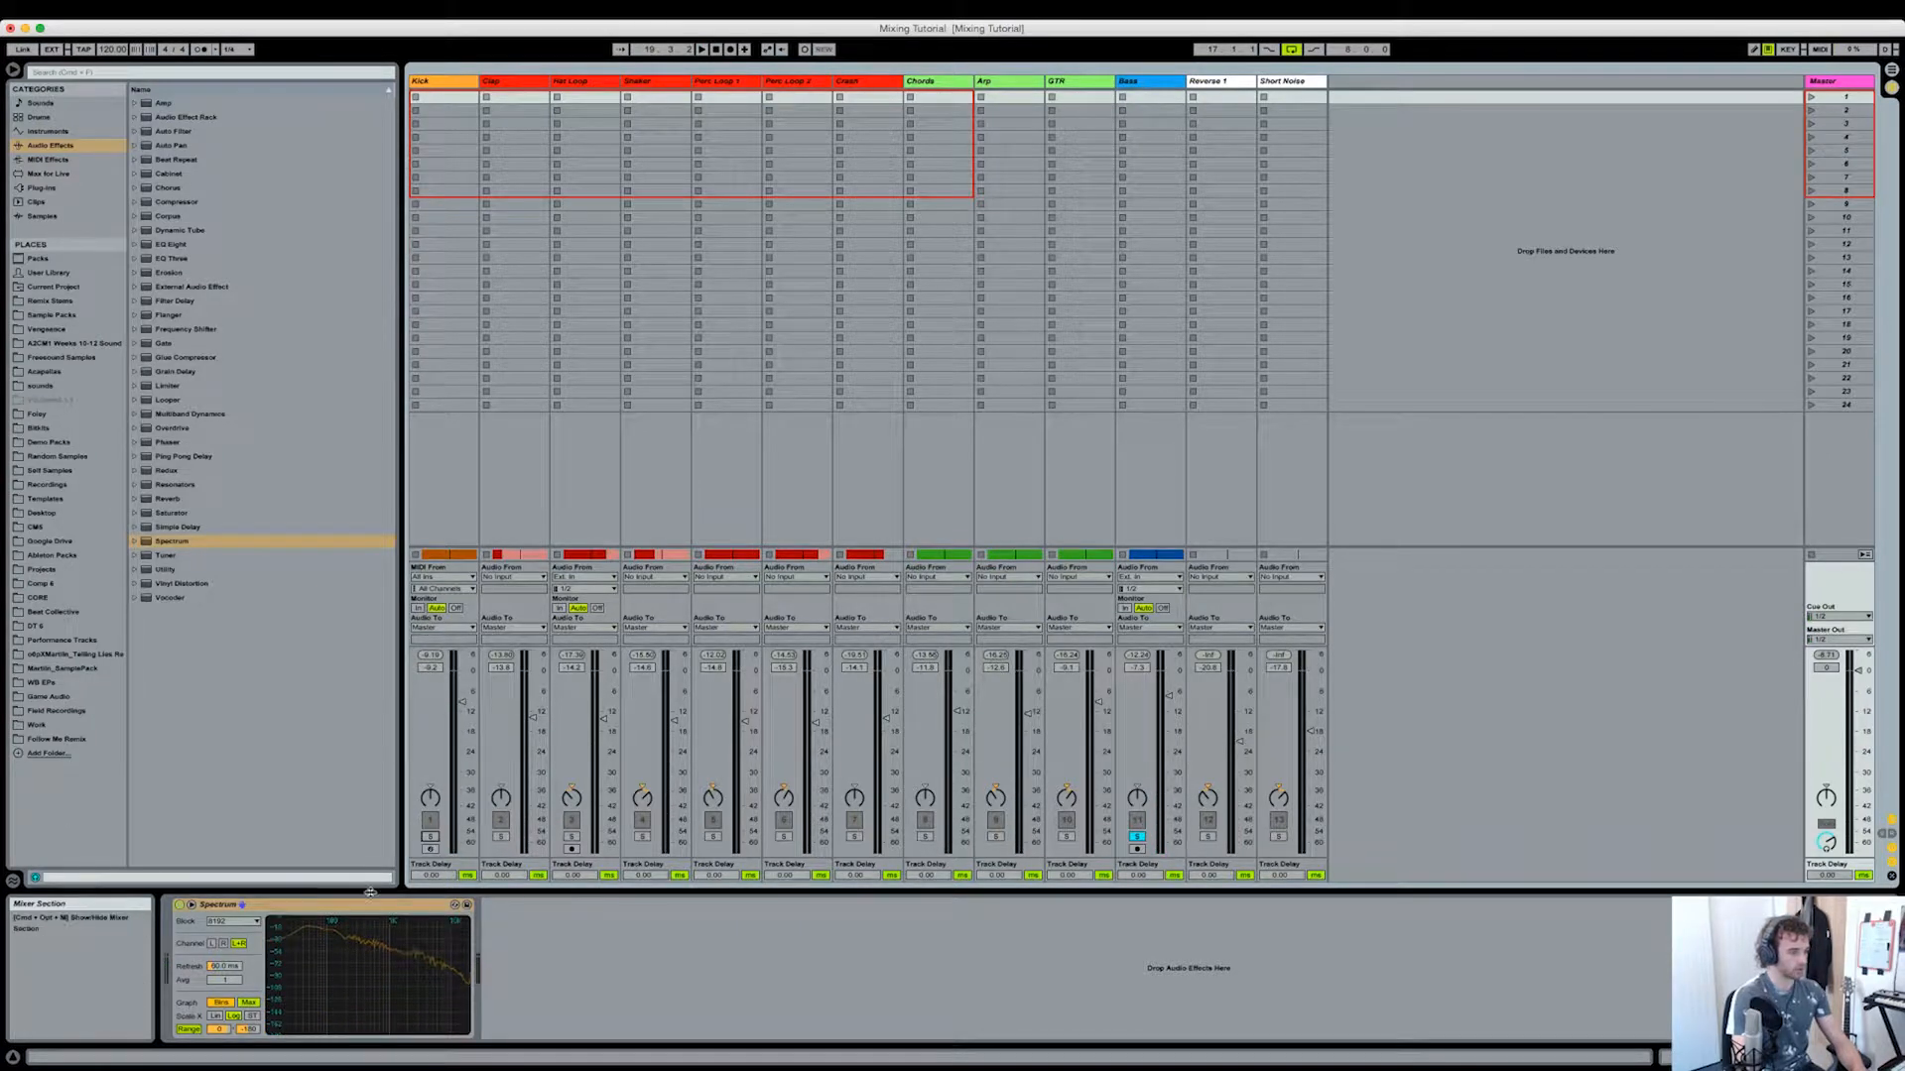
key("space")
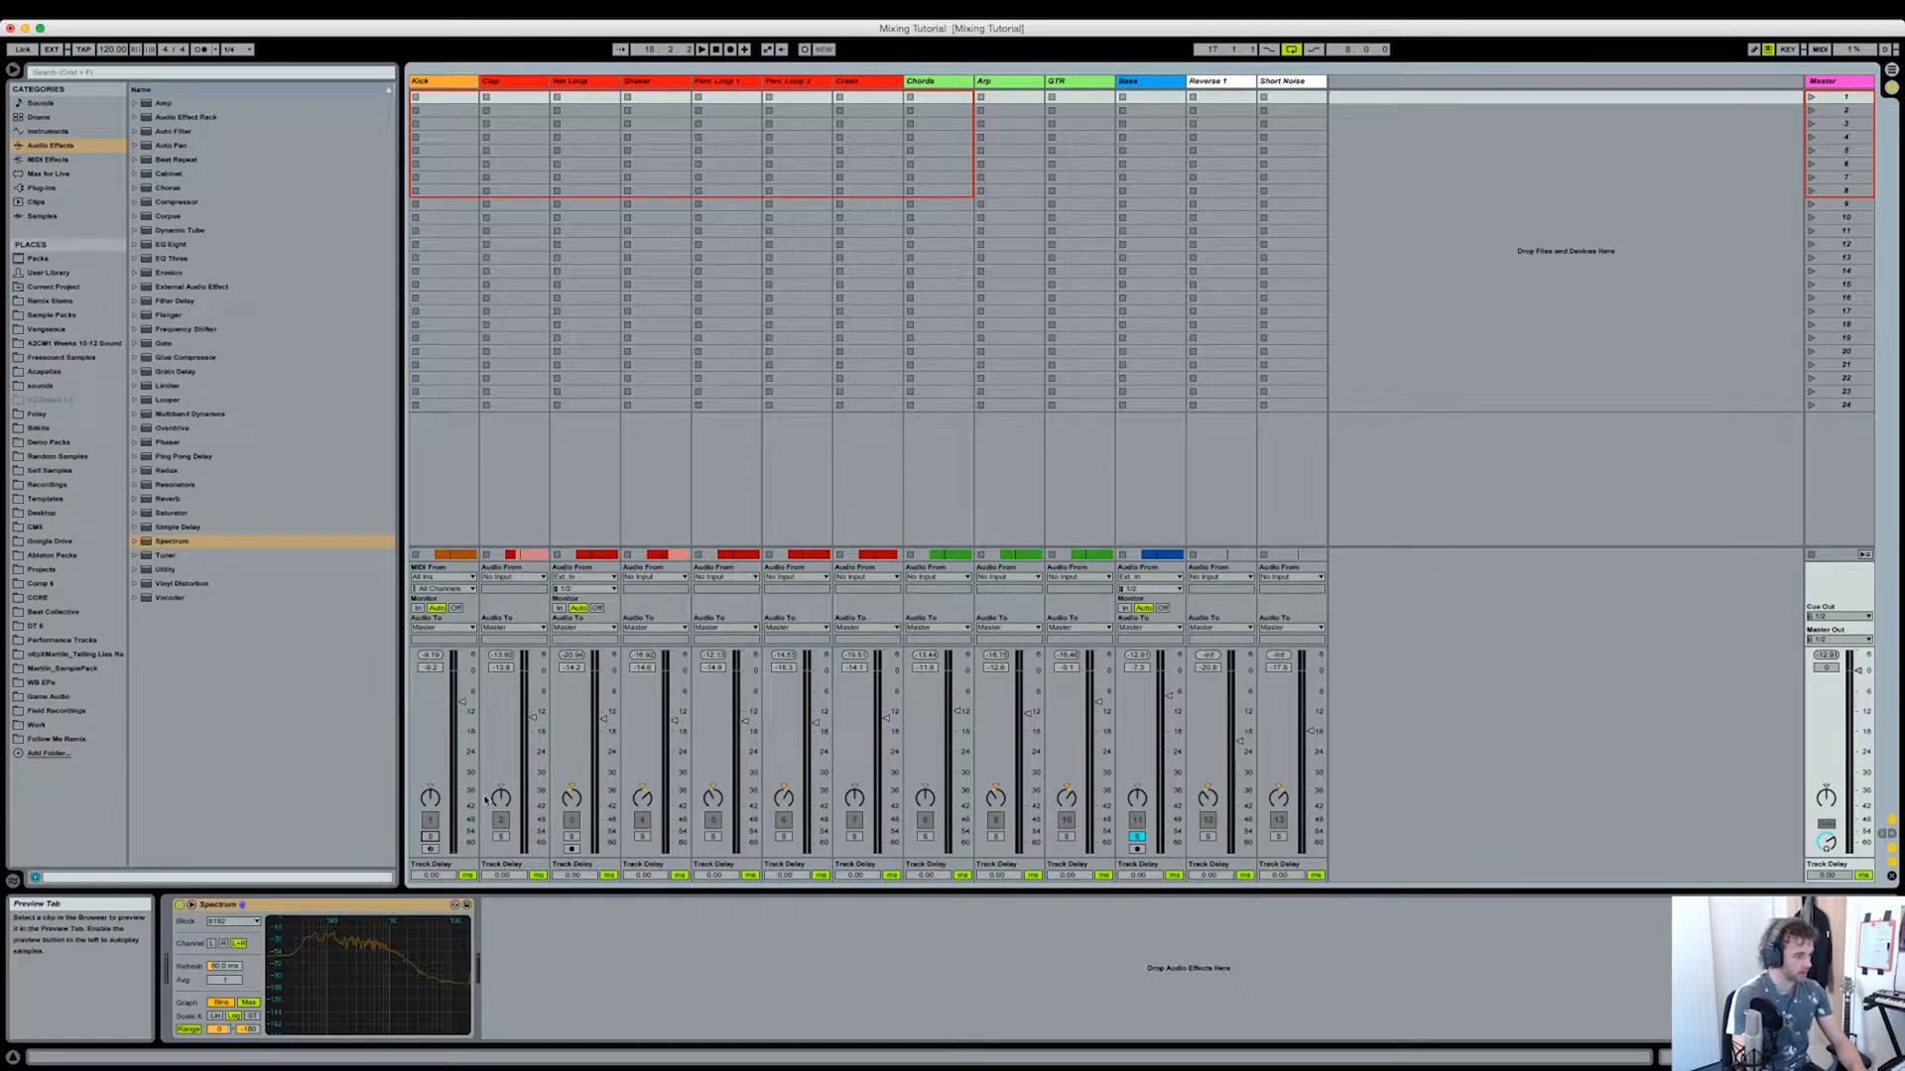
left_click(428, 836)
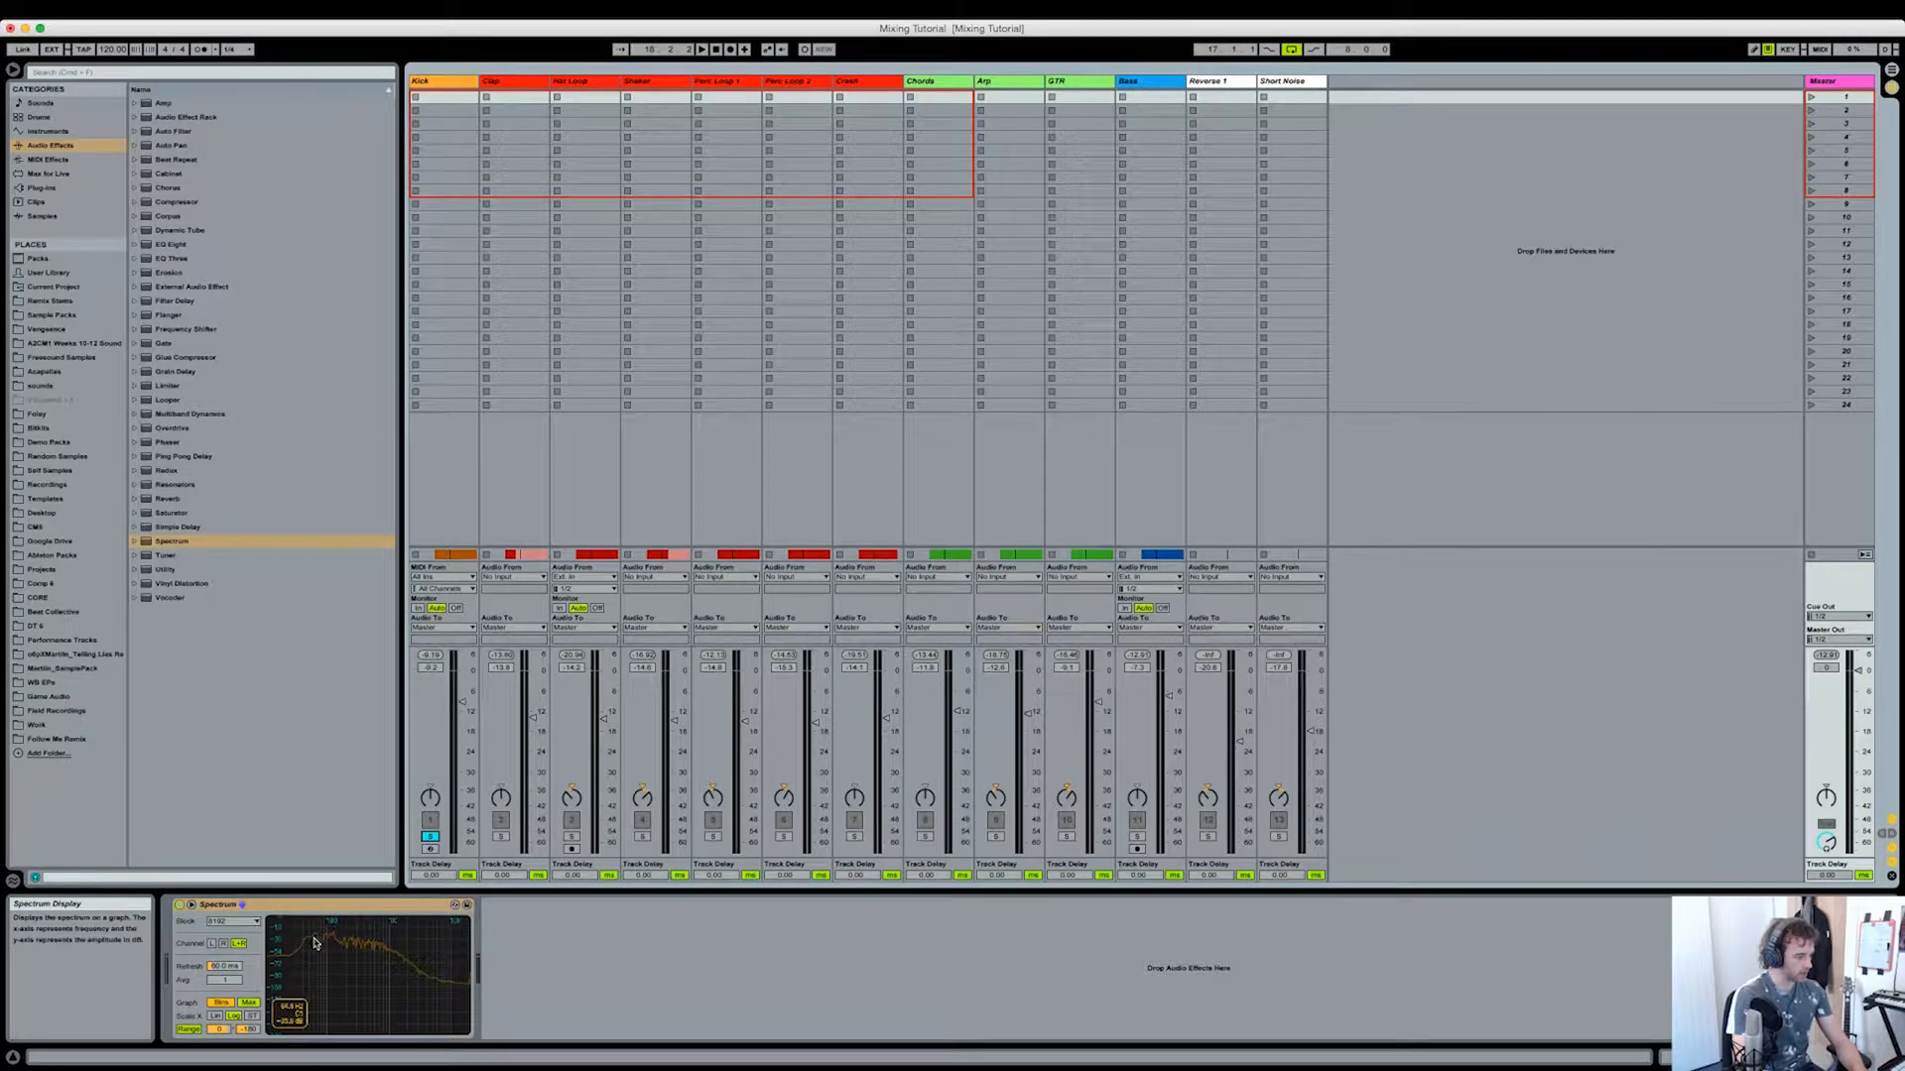
key("space")
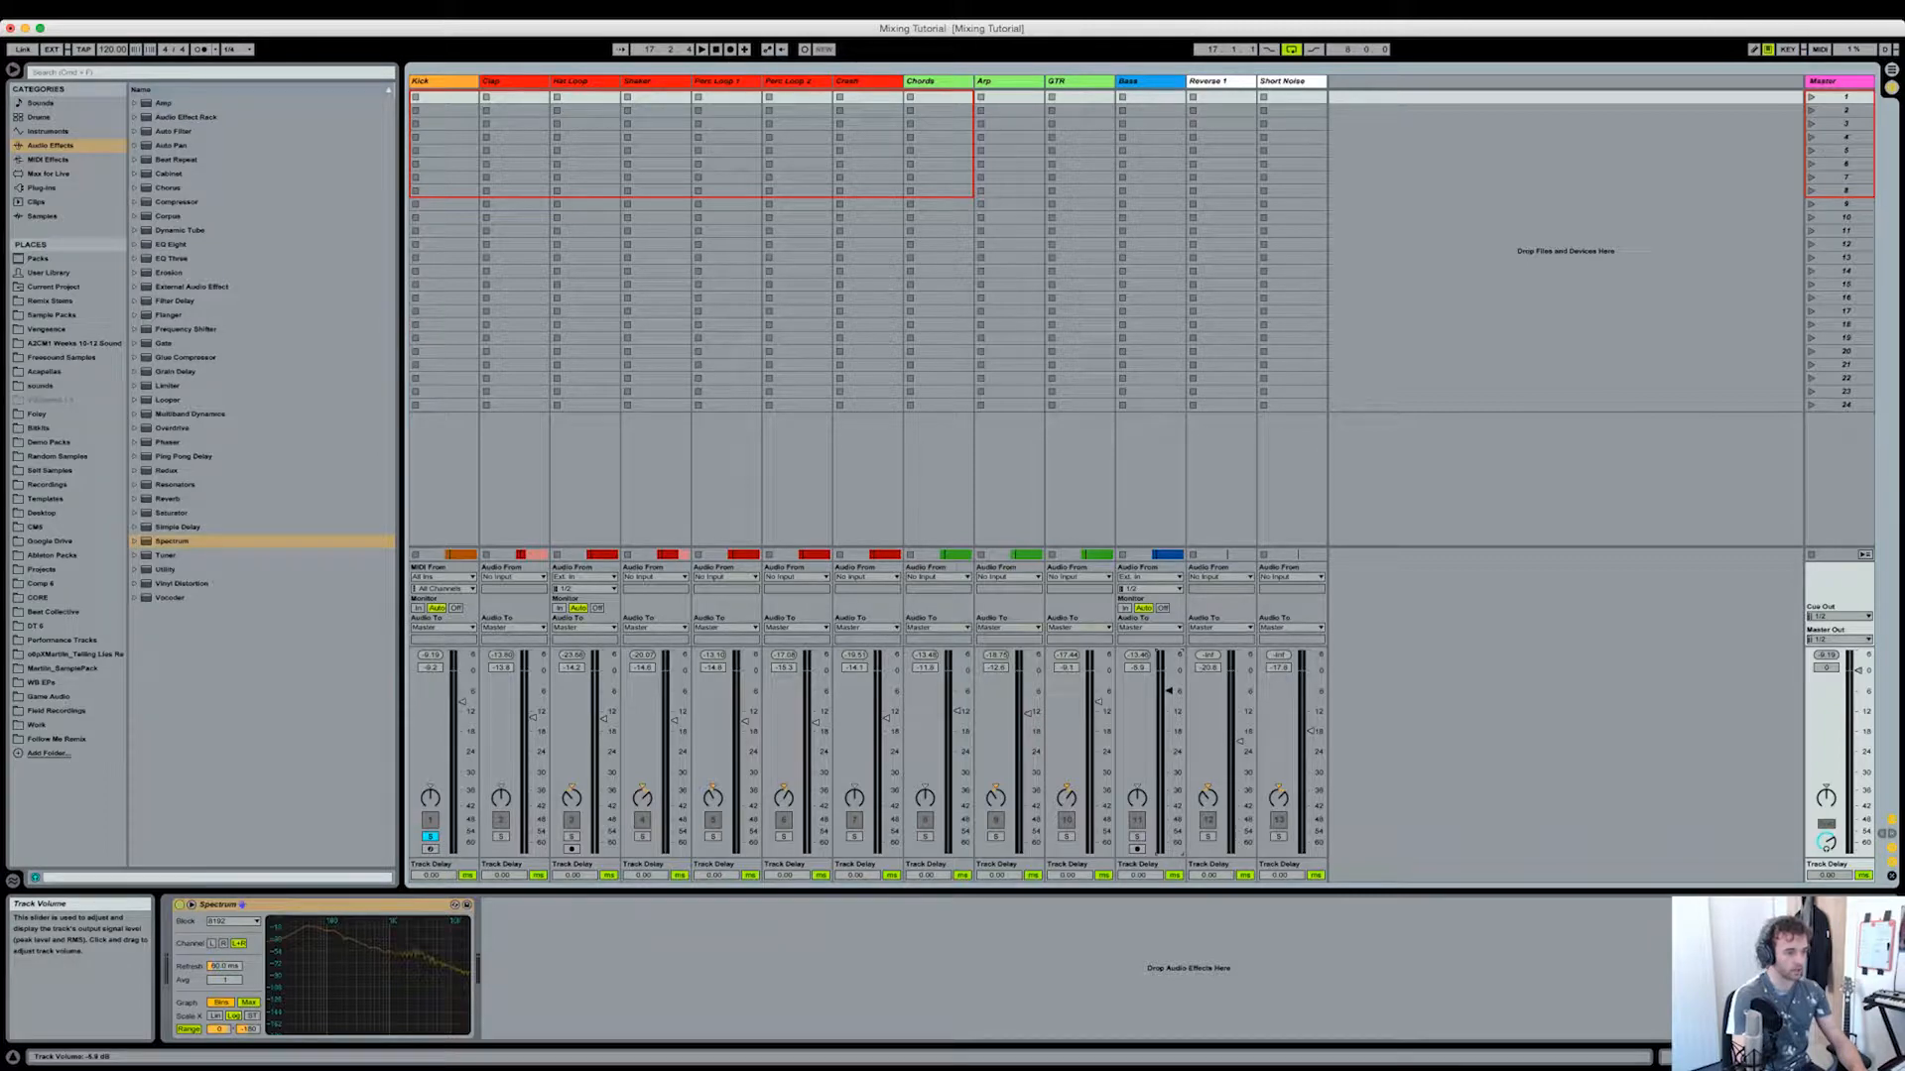
Step: Balance the Bass volume against the soloed Kick during playback, clear the solos and return to Arrangement View
left_click(1137, 836, "super")
key("space")
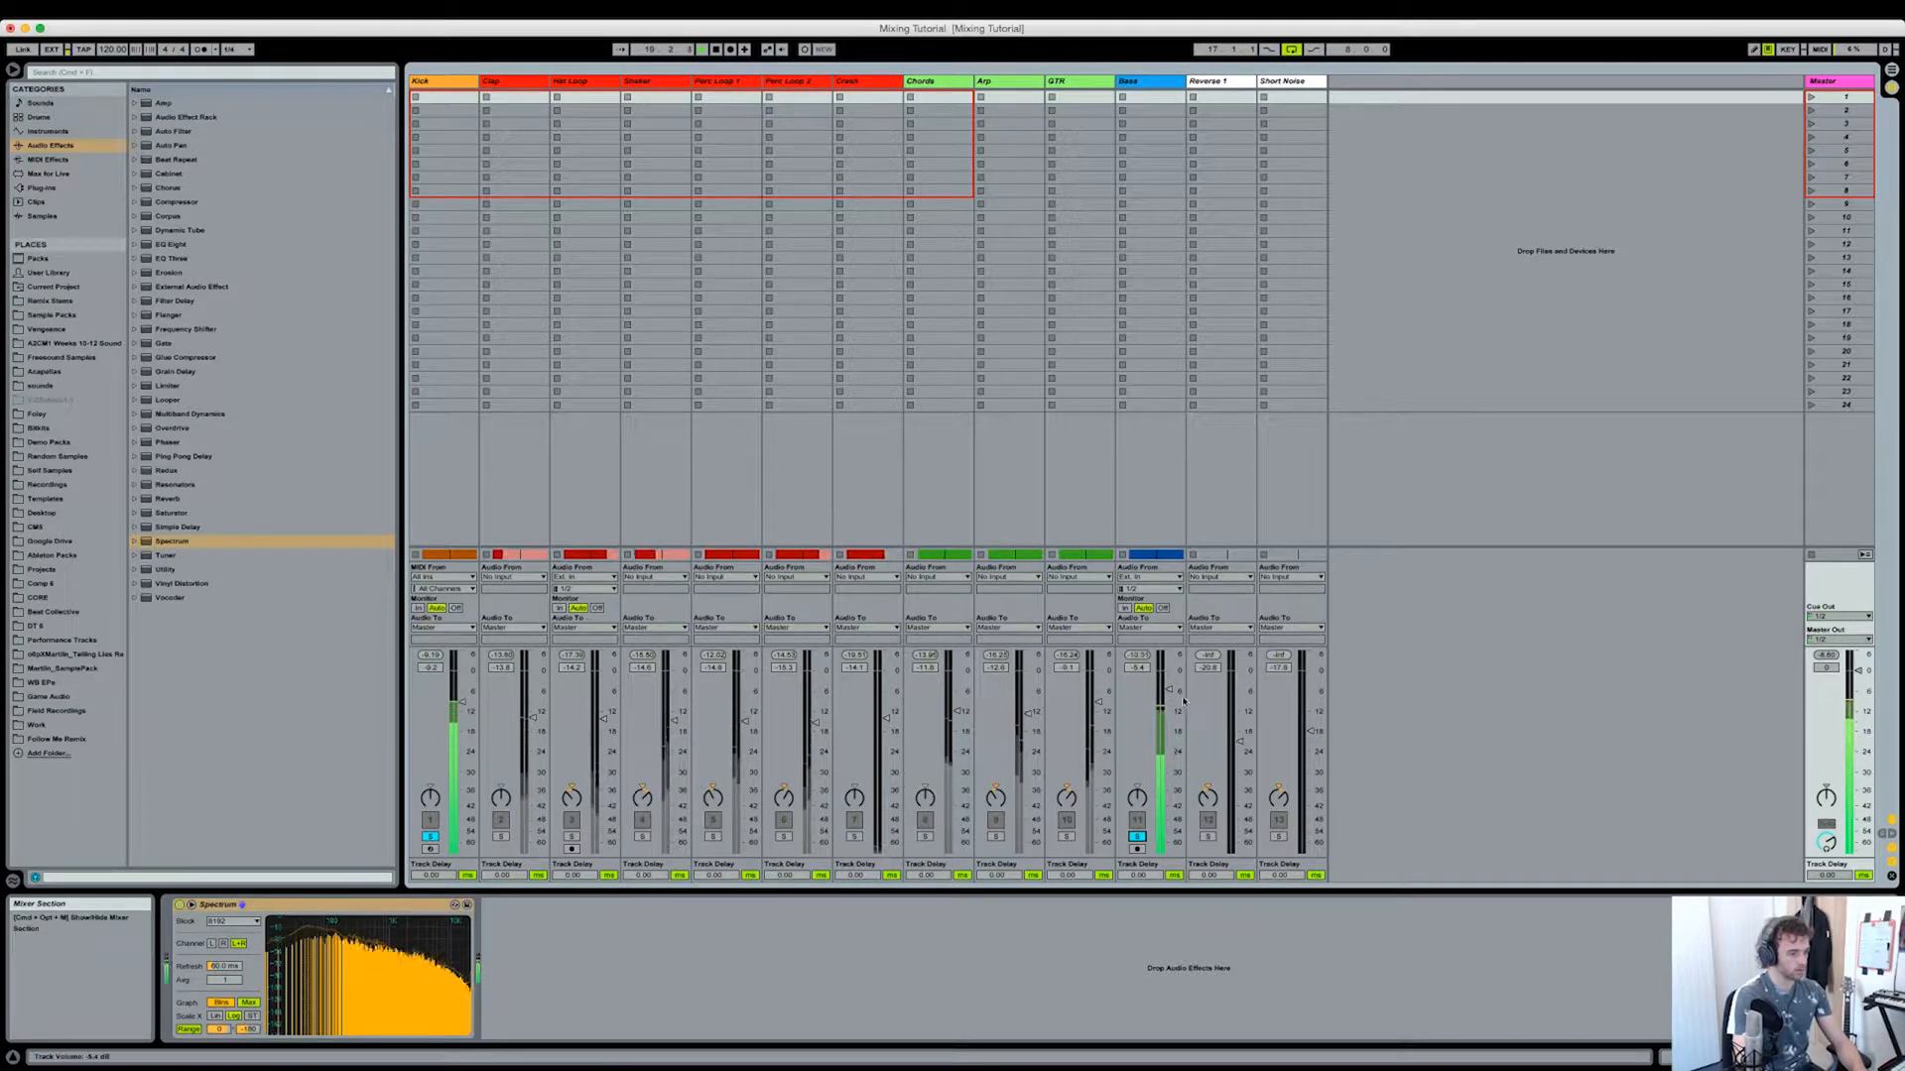
key("space")
left_click(1137, 836)
key("Tab")
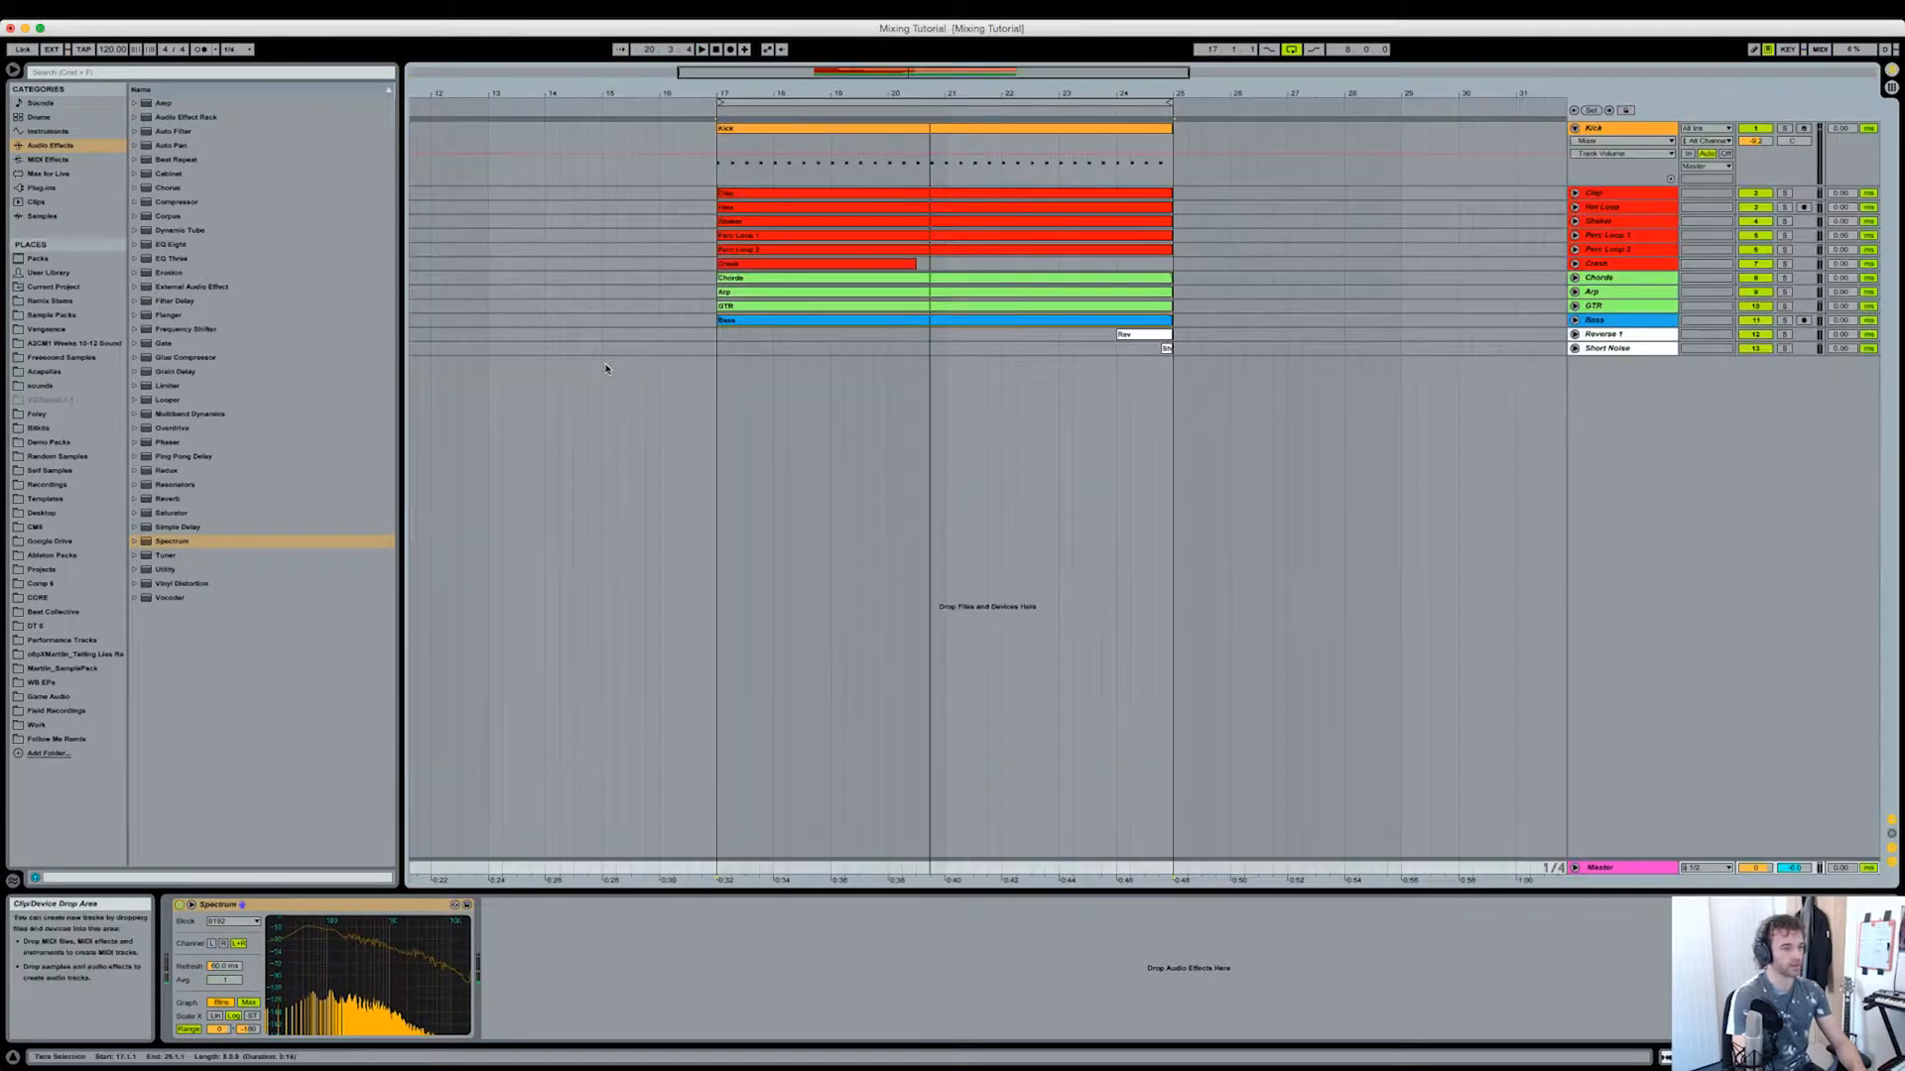
Step: Play the full arrangement and check the mix's levels in the Master track's Spectrum
left_click(819, 130)
key("space")
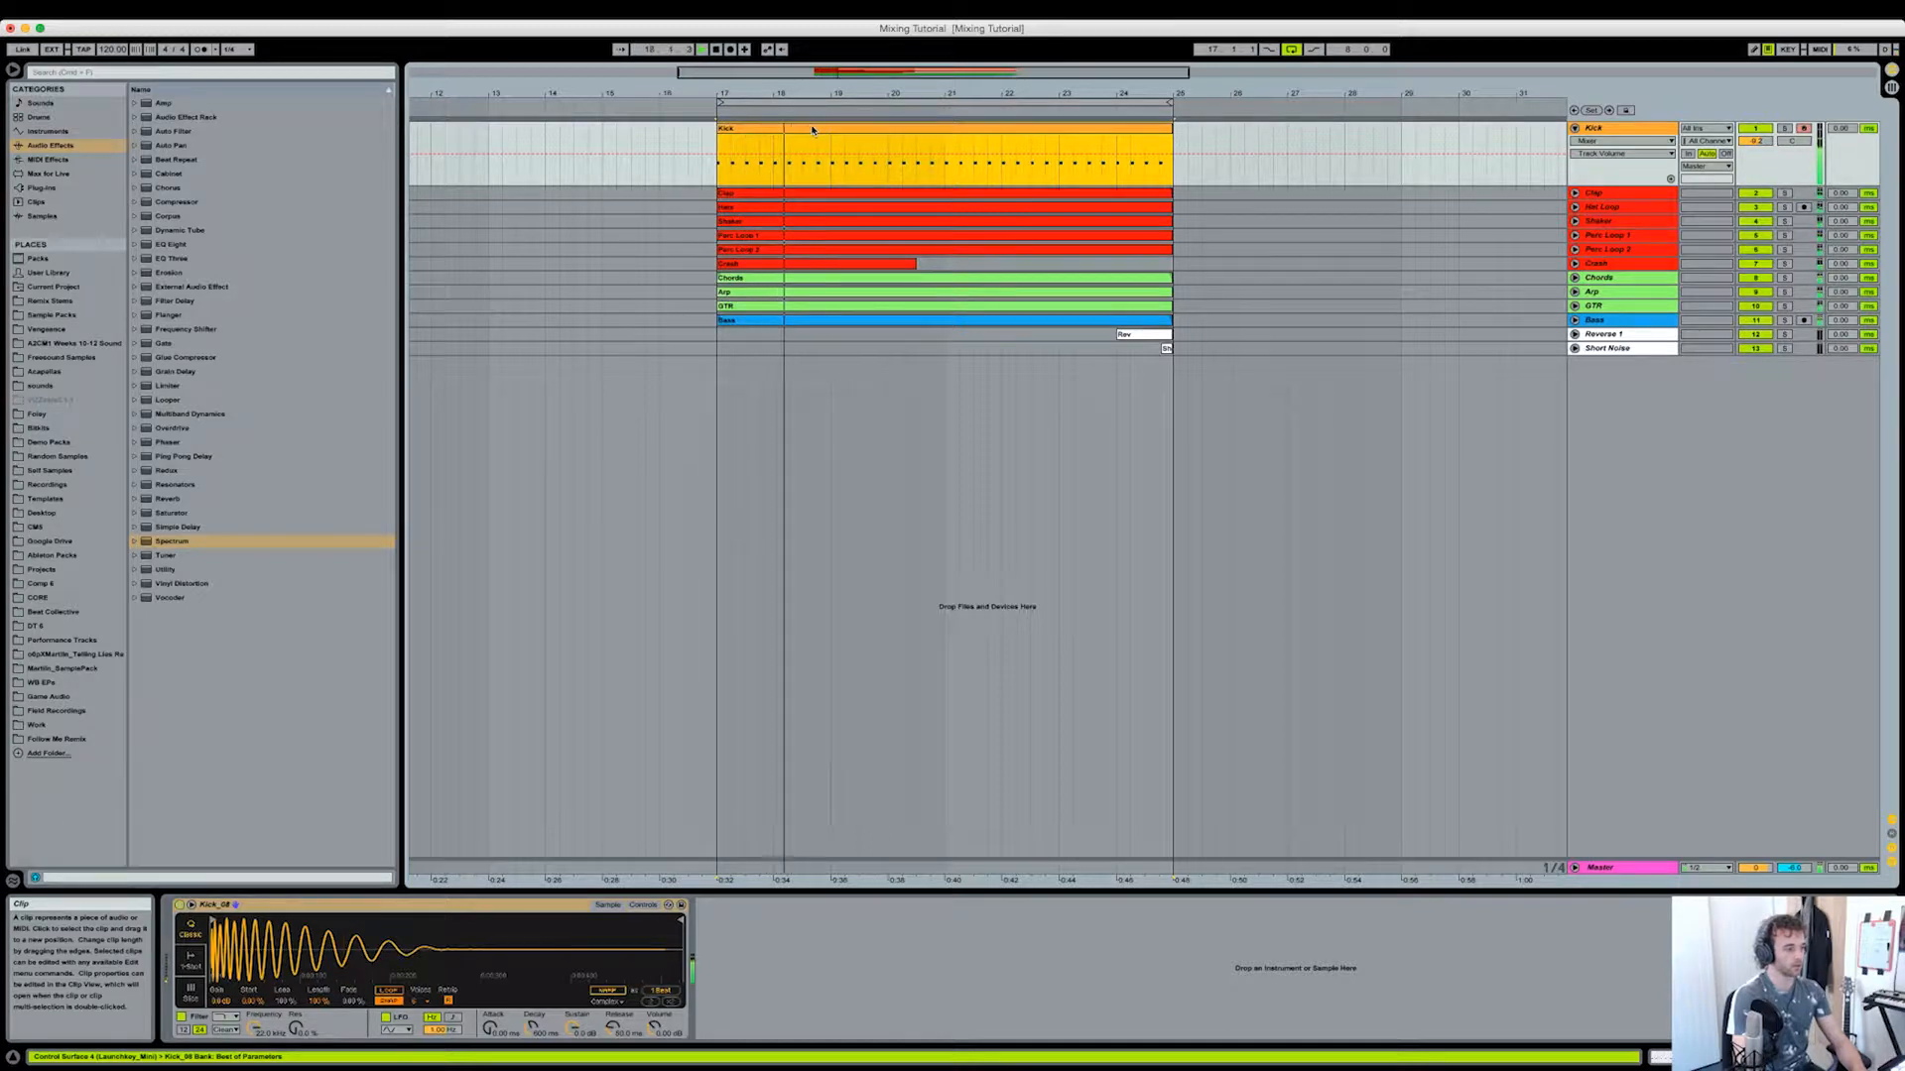
left_click(1610, 873)
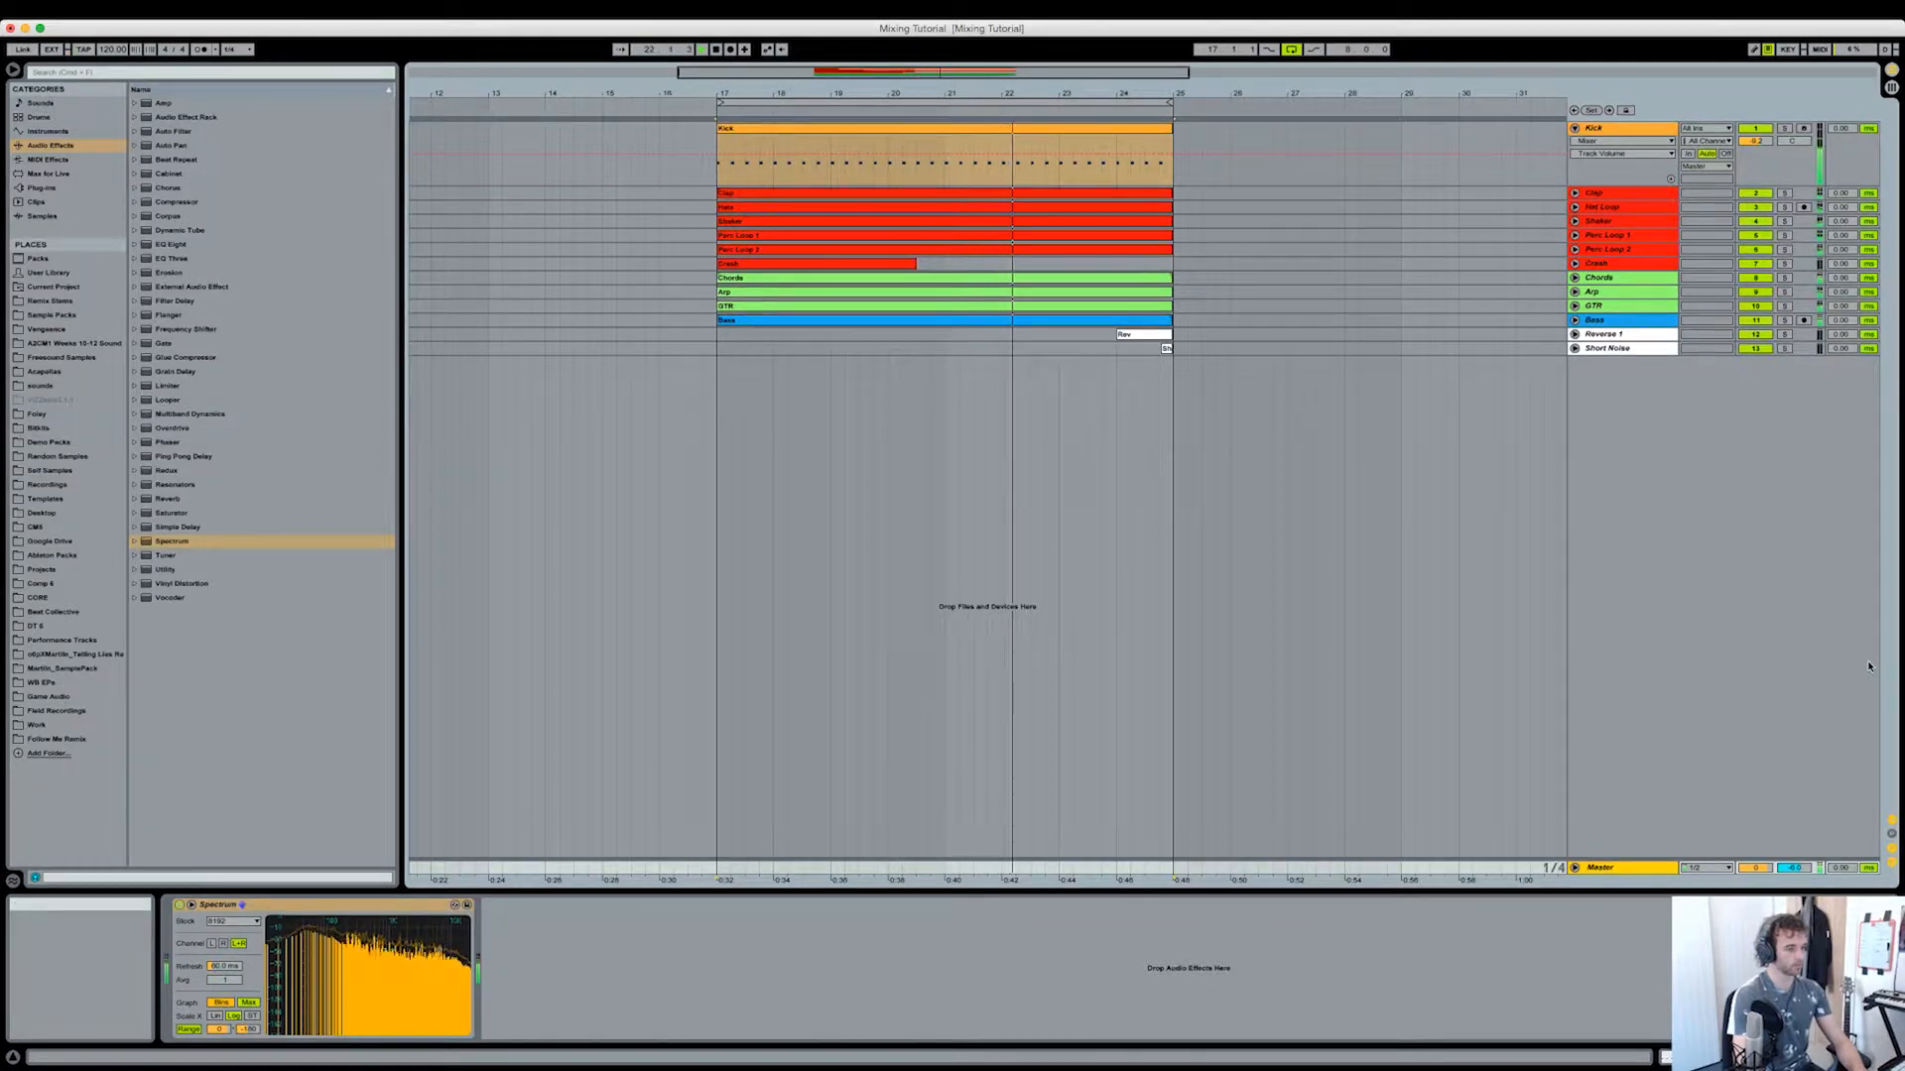
key("space")
Step: Unfold the Bass track, lower its volume slightly and fold the track again
left_click(1574, 321)
left_click(1755, 334)
left_click_drag(1755, 333, 1755, 340)
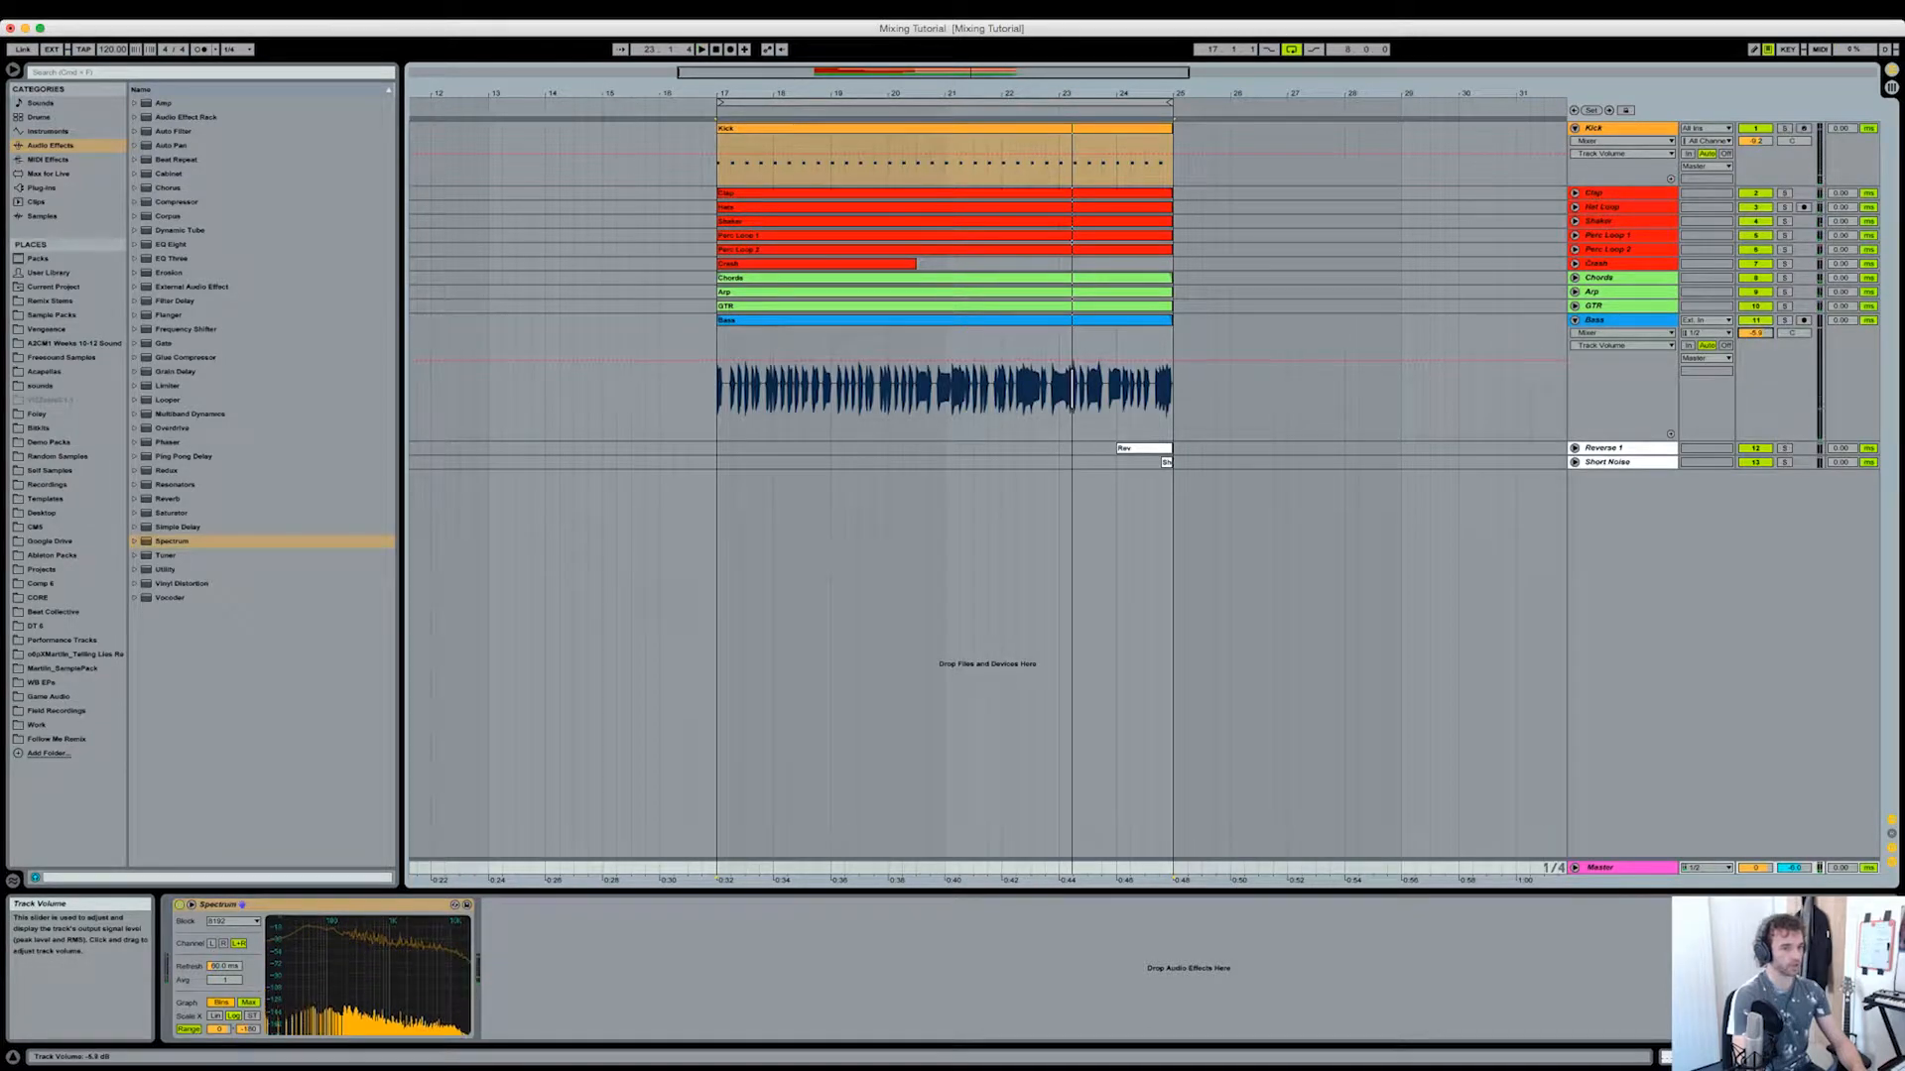
left_click(1574, 321)
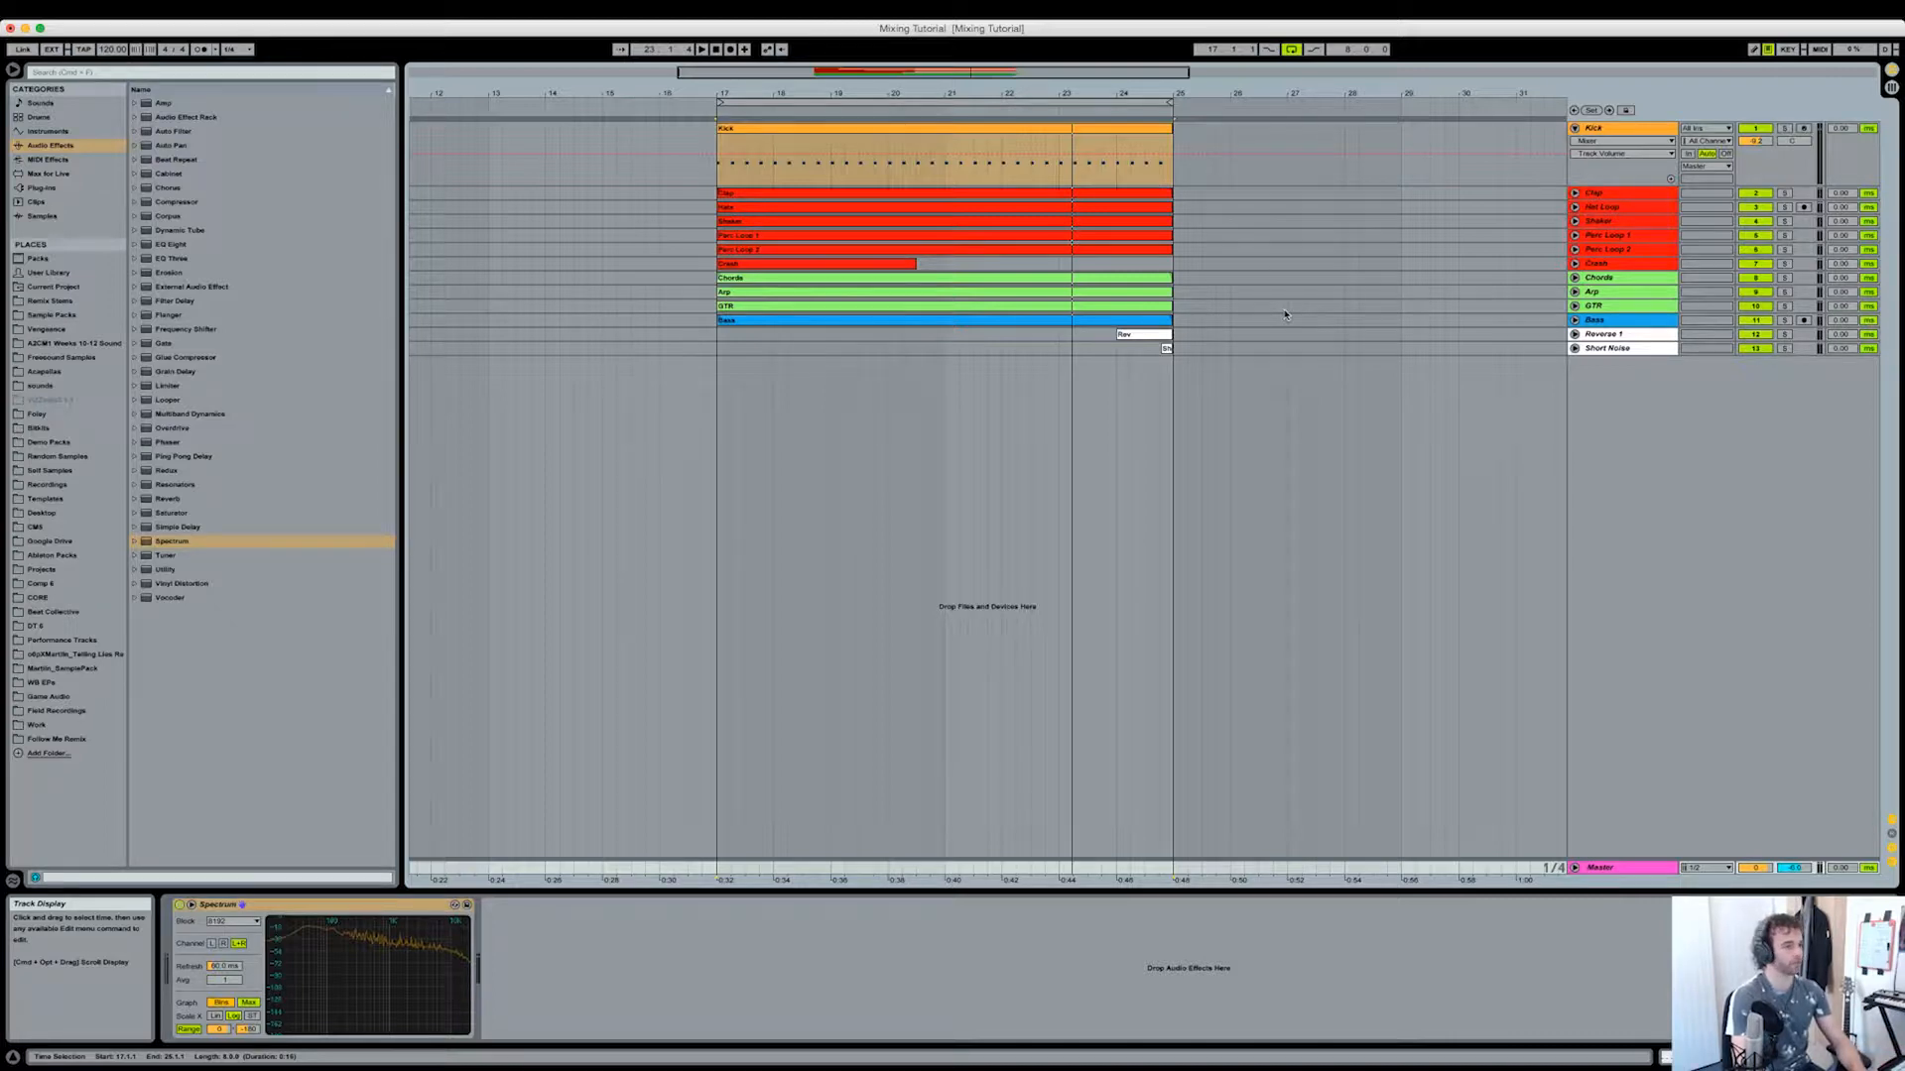
Step: Place the playback start marker at bar 21 and fold the Kick track in the arrangement
key("space")
left_click(718, 342)
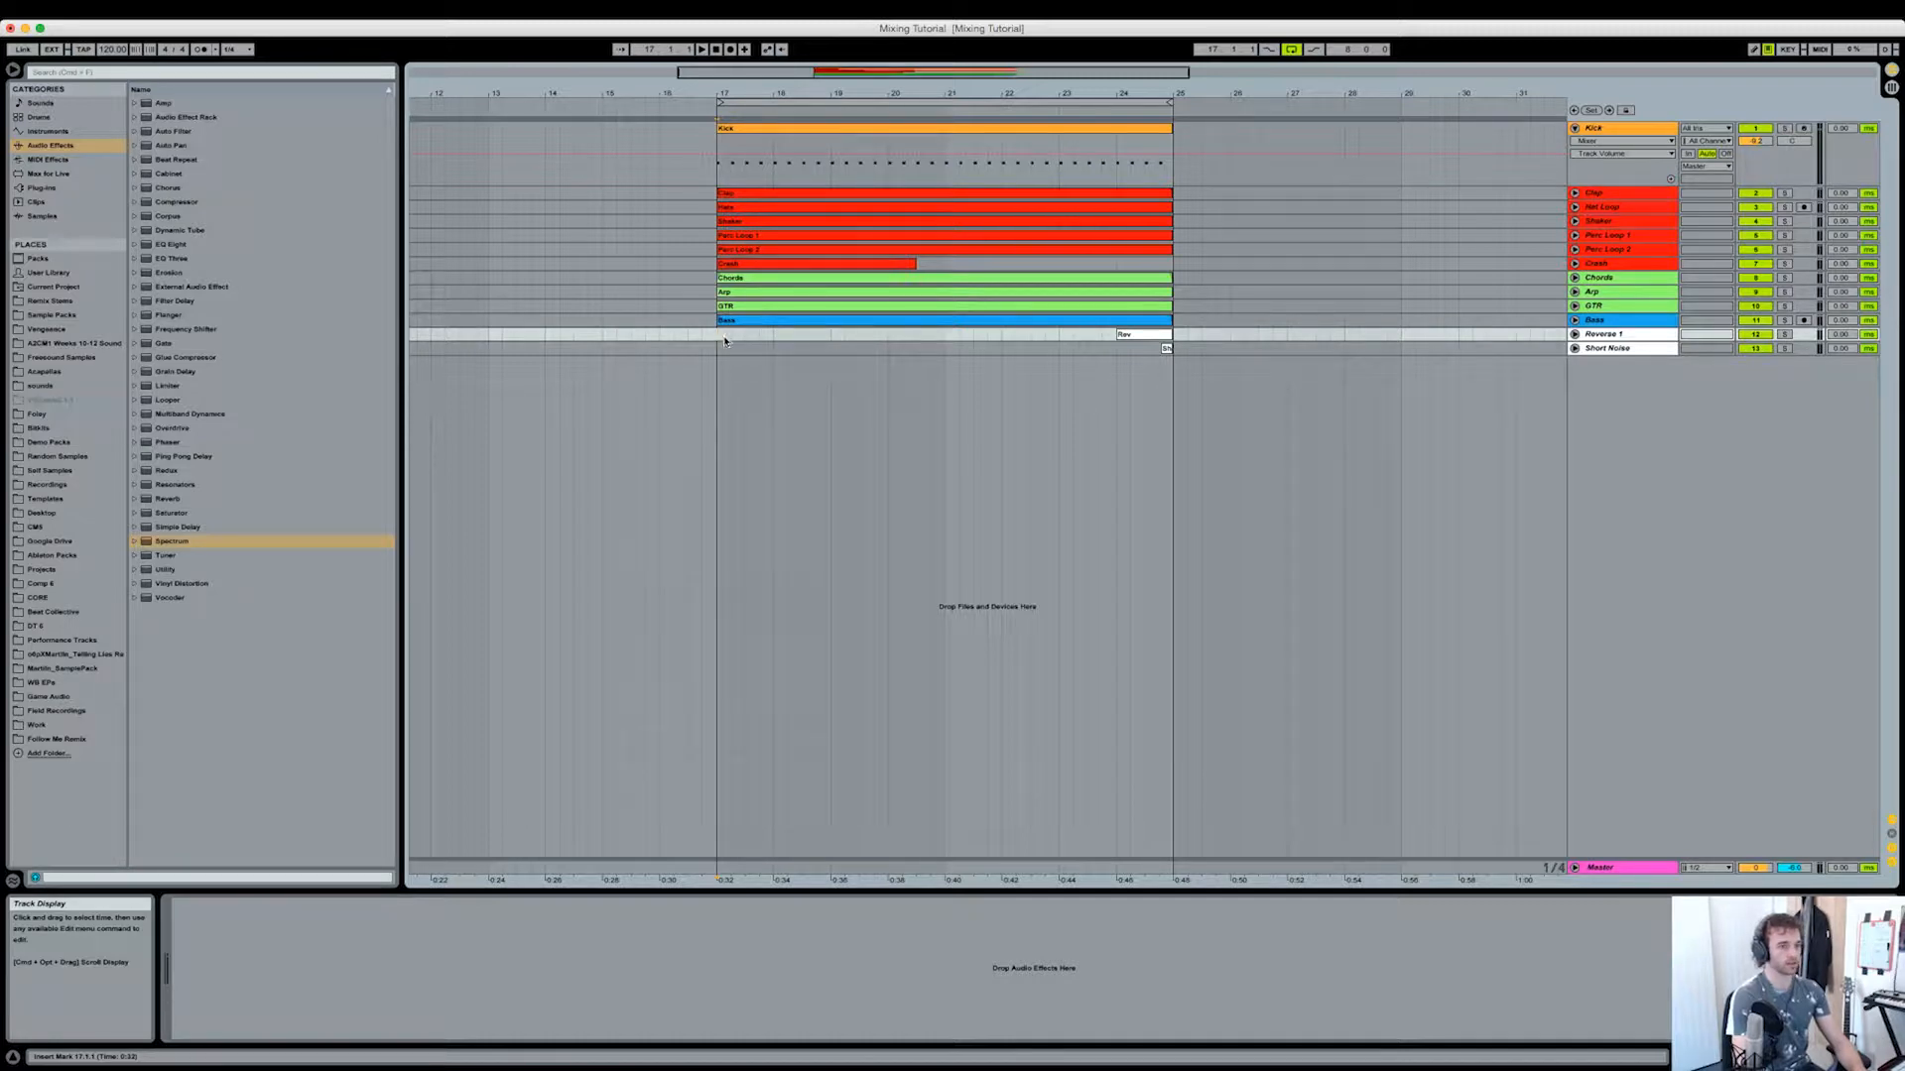
left_click(945, 355)
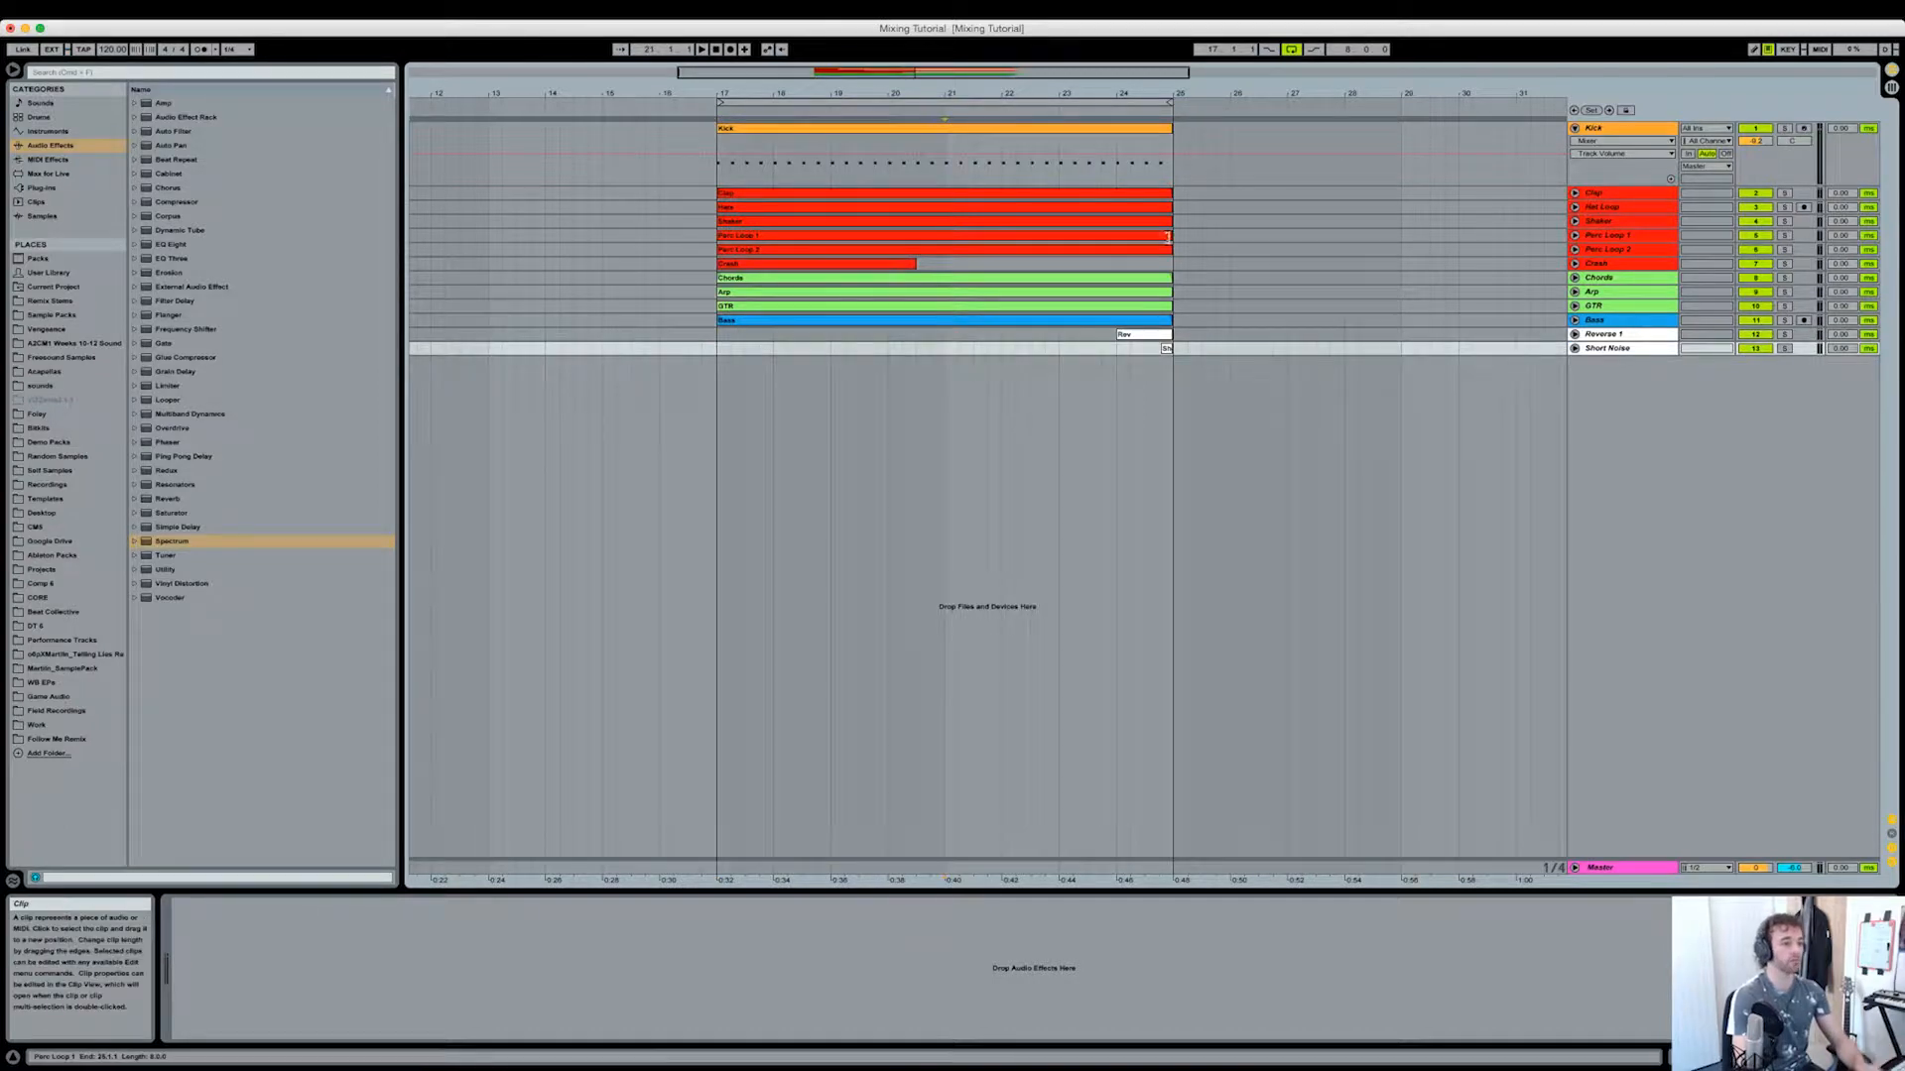
left_click(1576, 135)
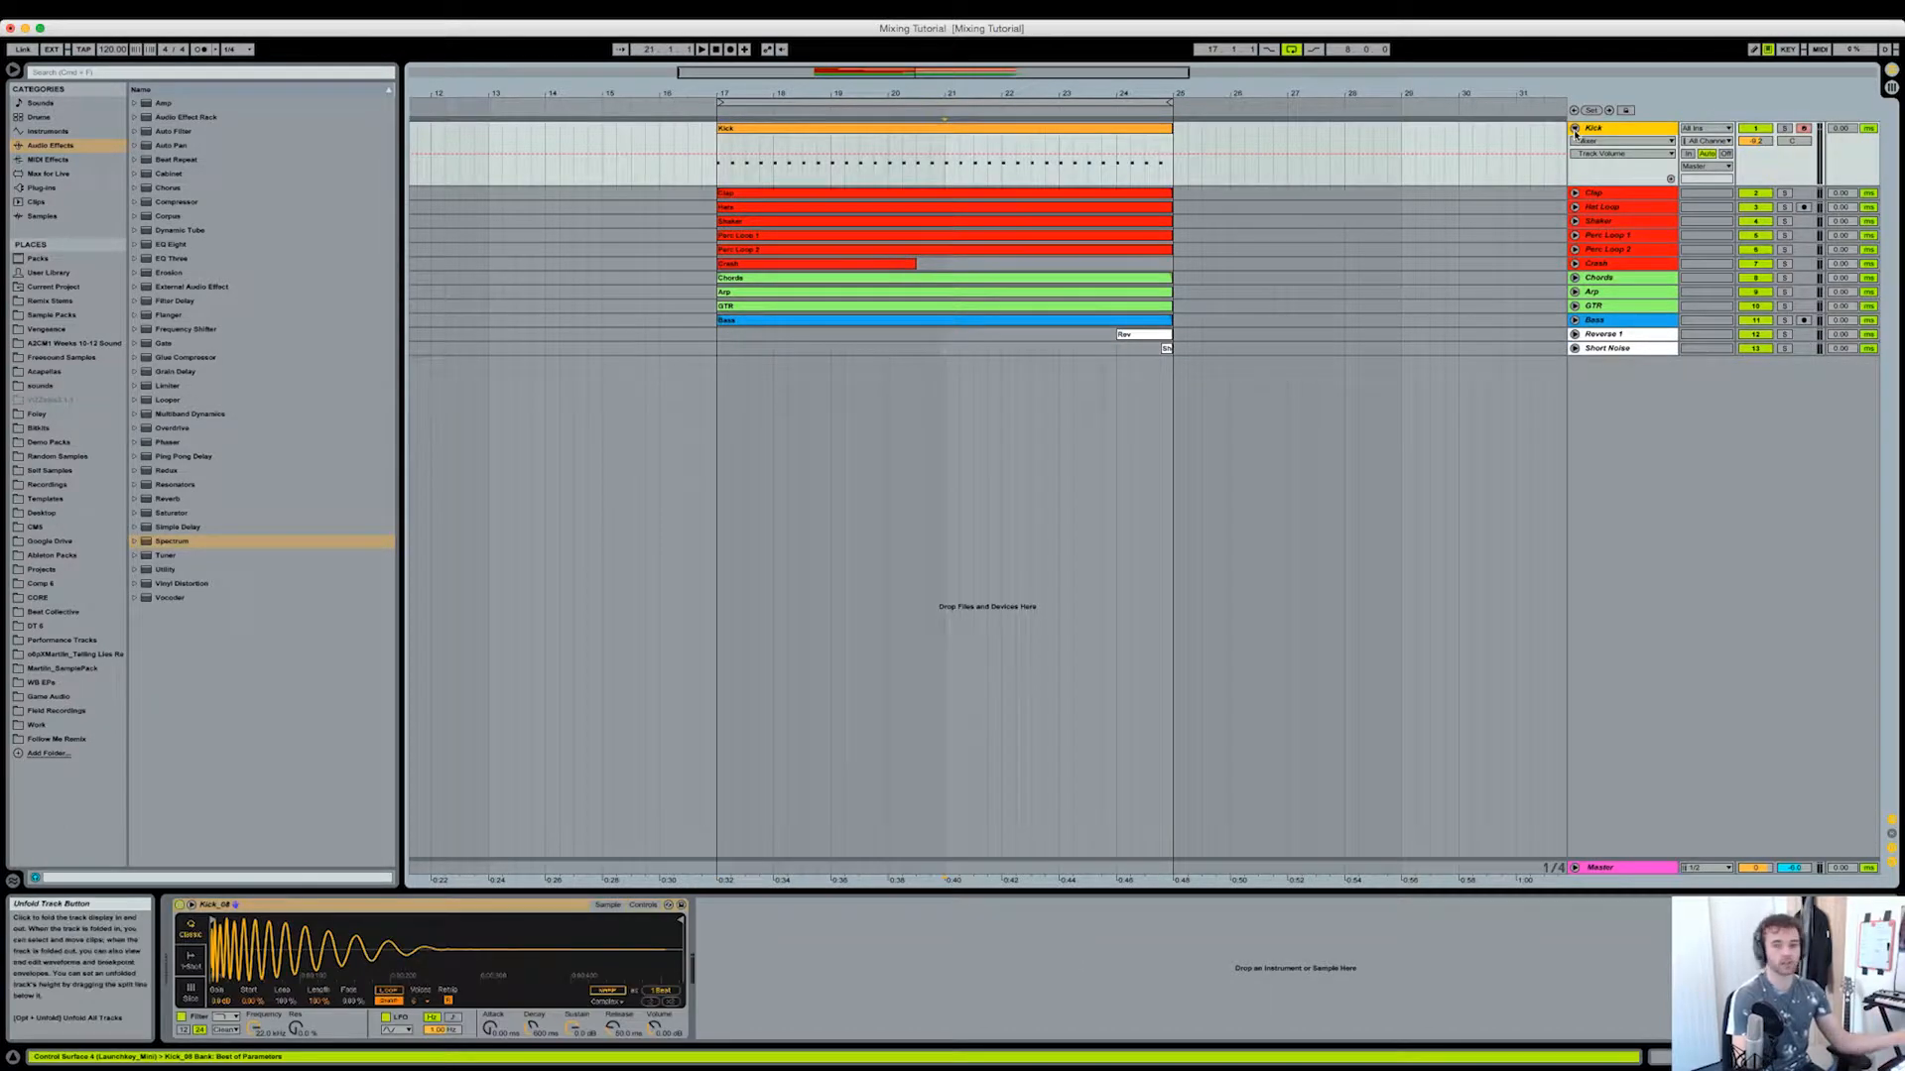
left_click(1576, 130)
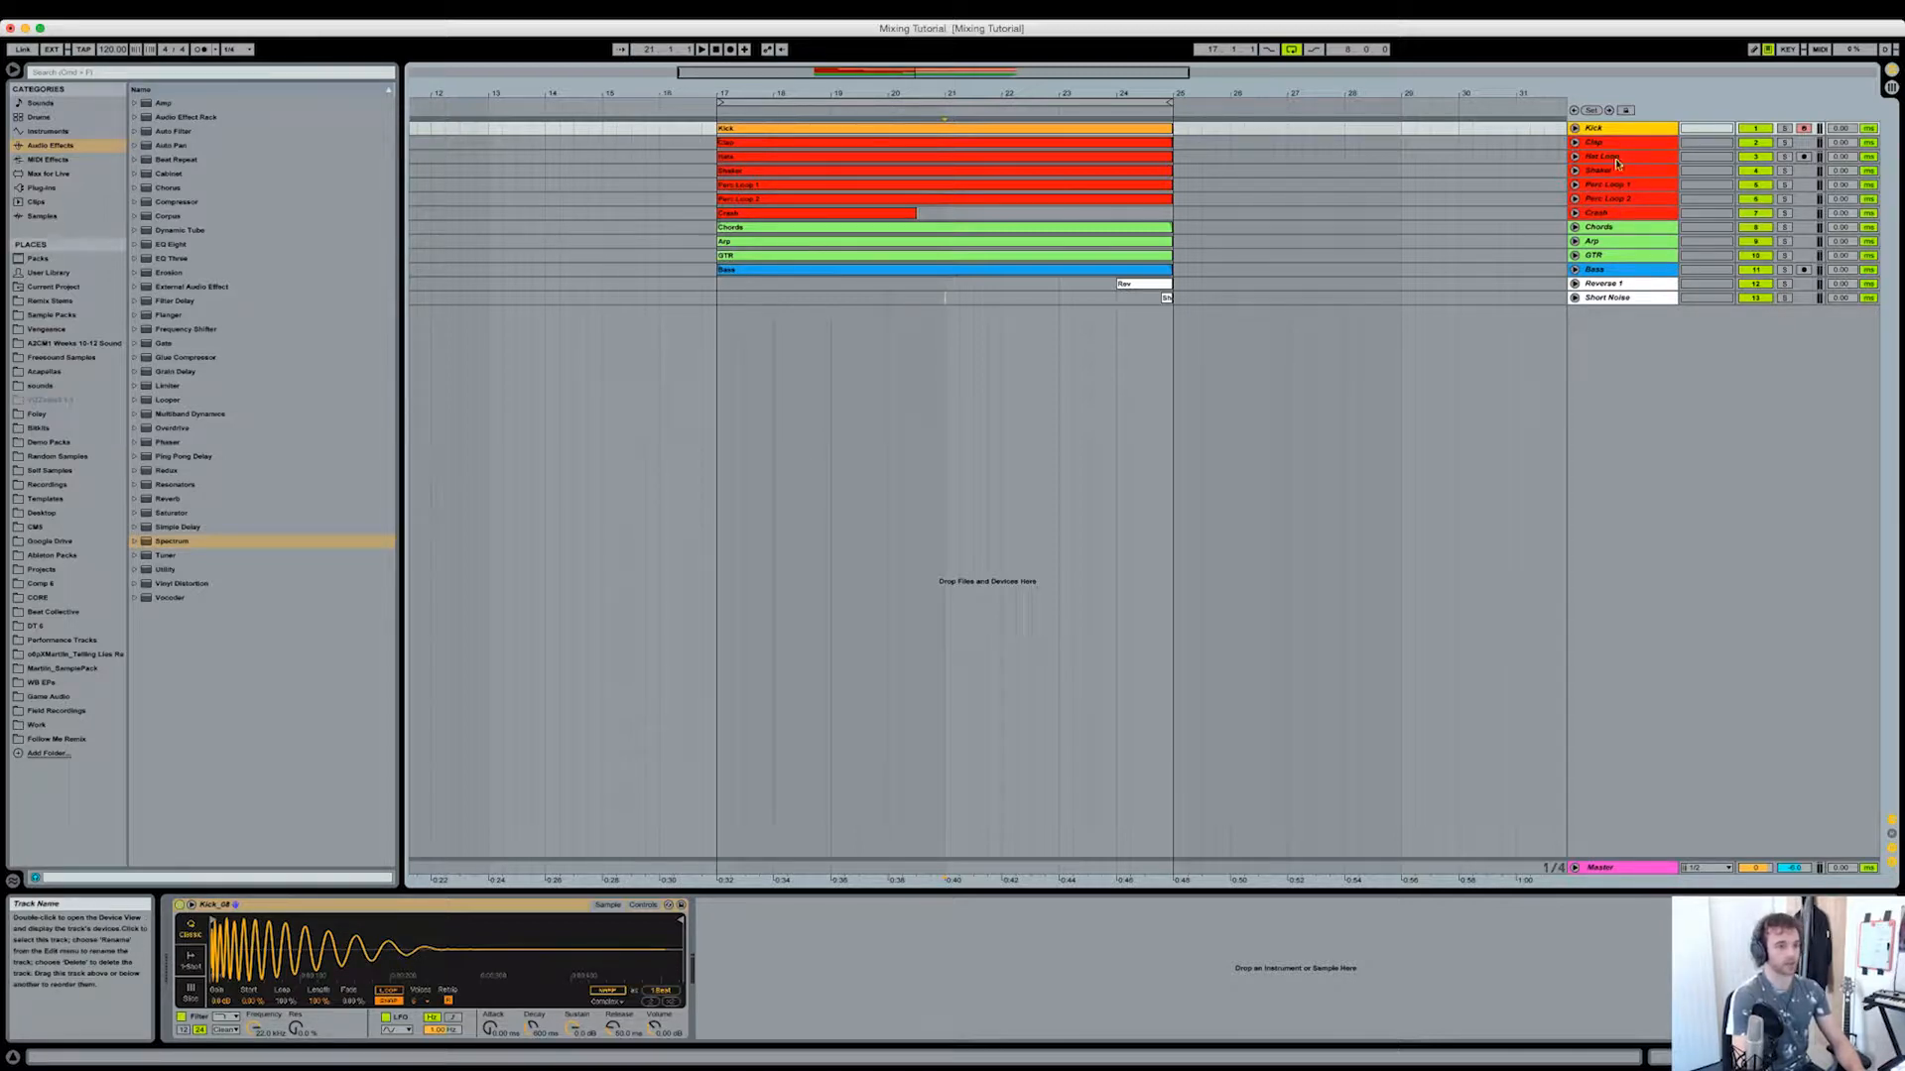
Step: Add an EQ Eight to the Chords track
left_click(1624, 229)
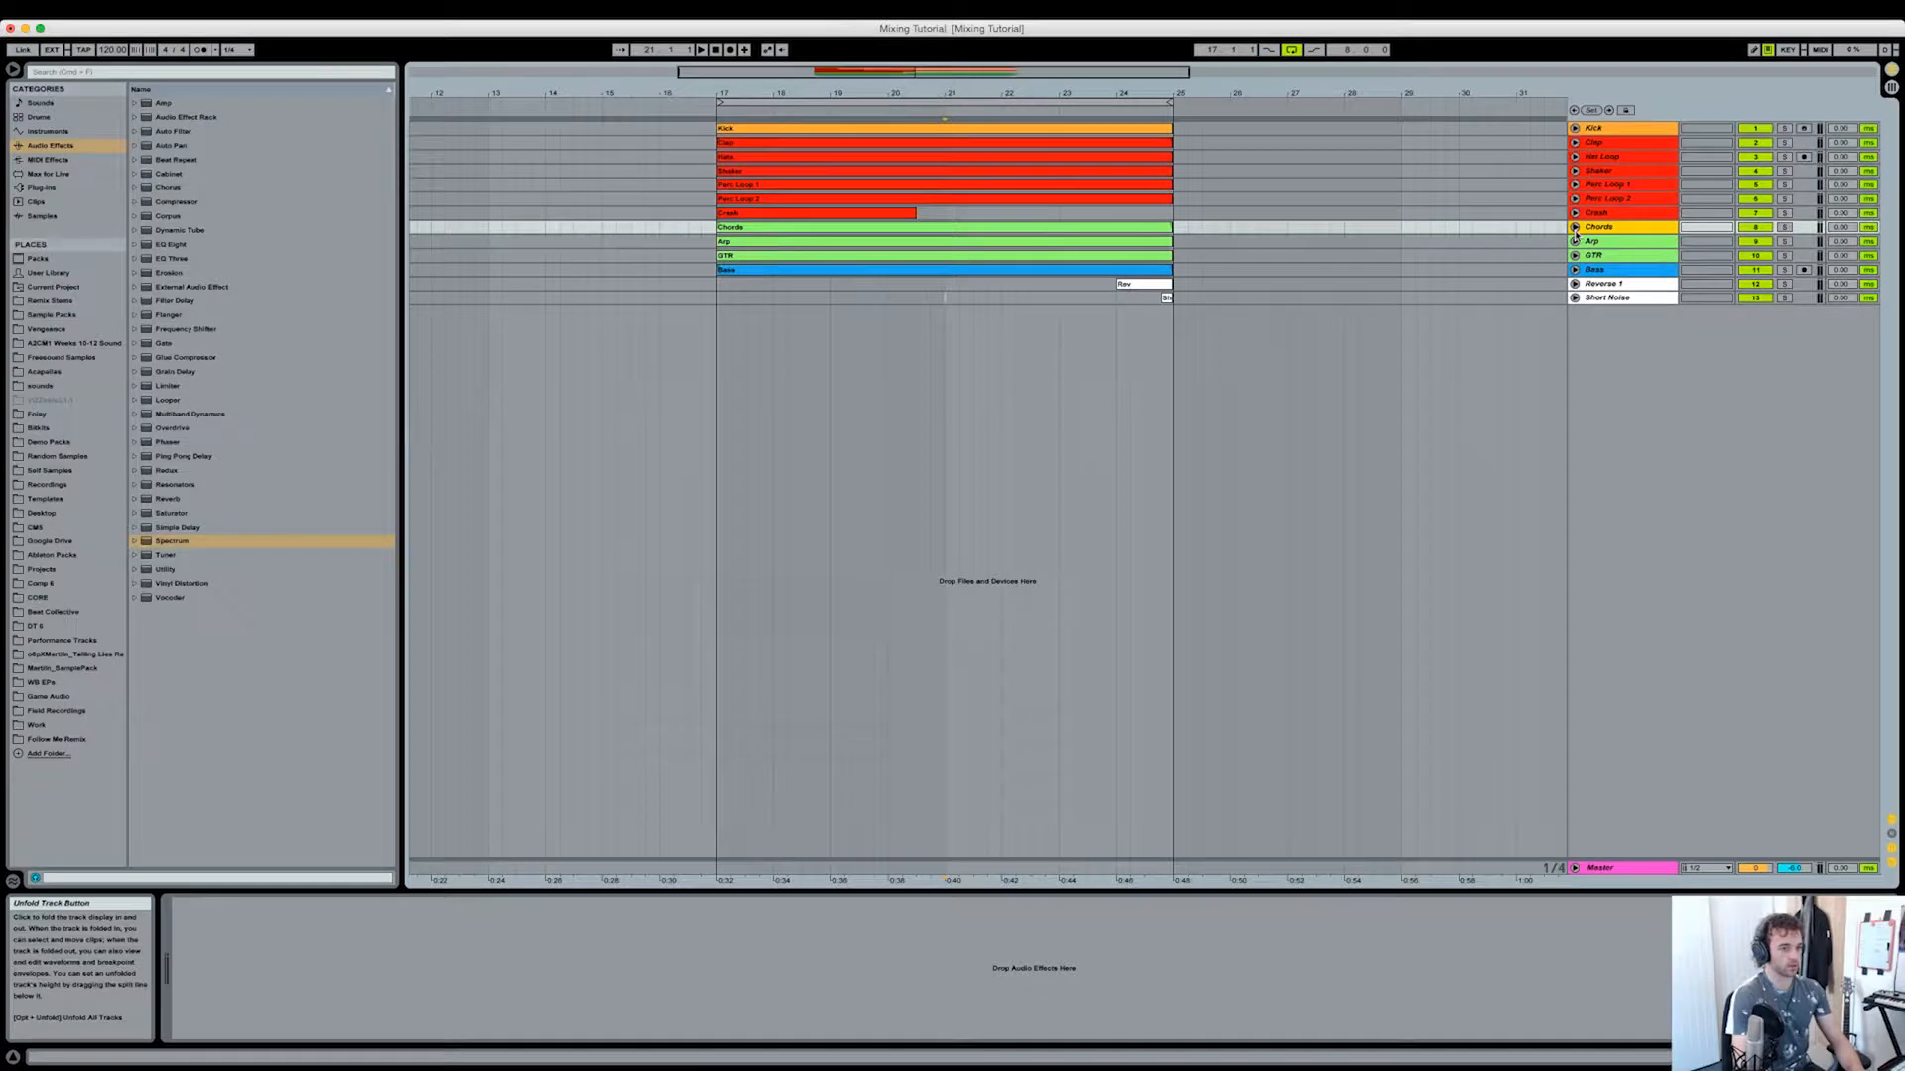
double_click(180, 243)
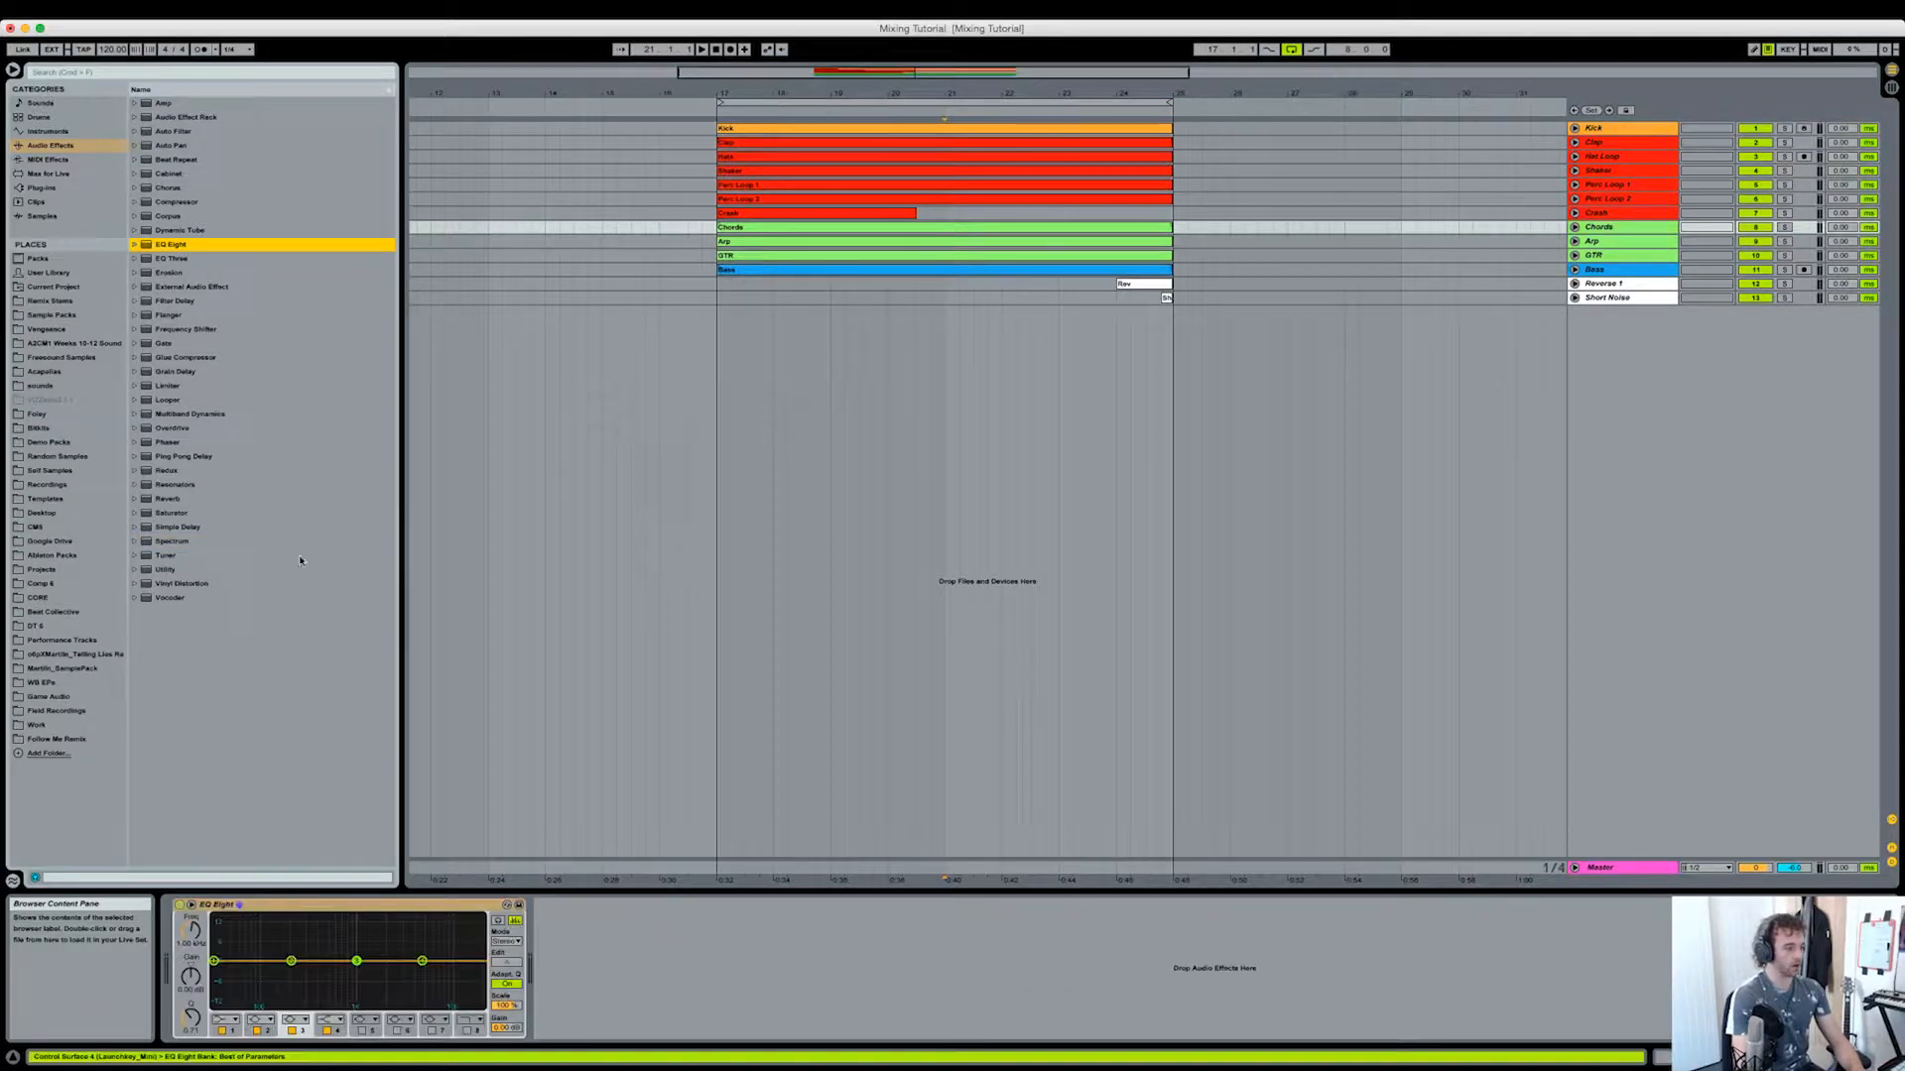
left_click(226, 1019)
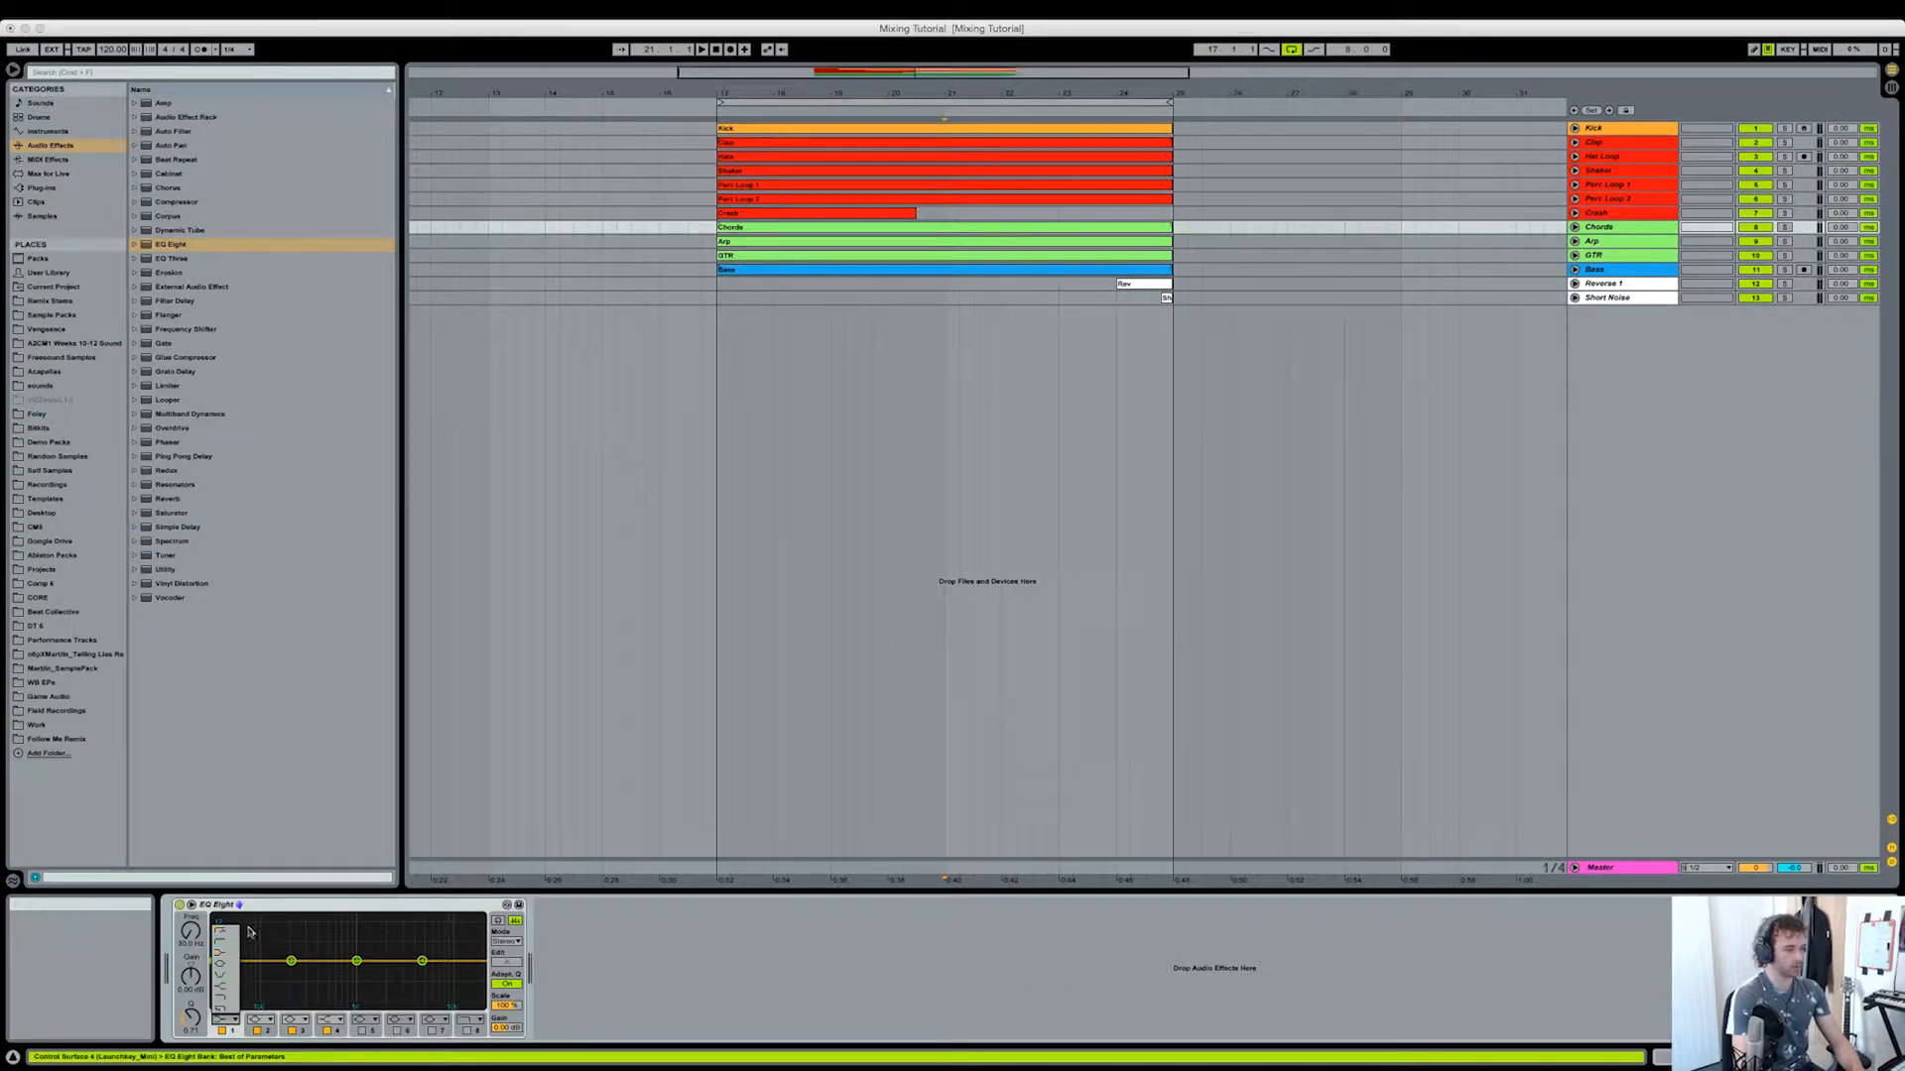
left_click(1328, 505)
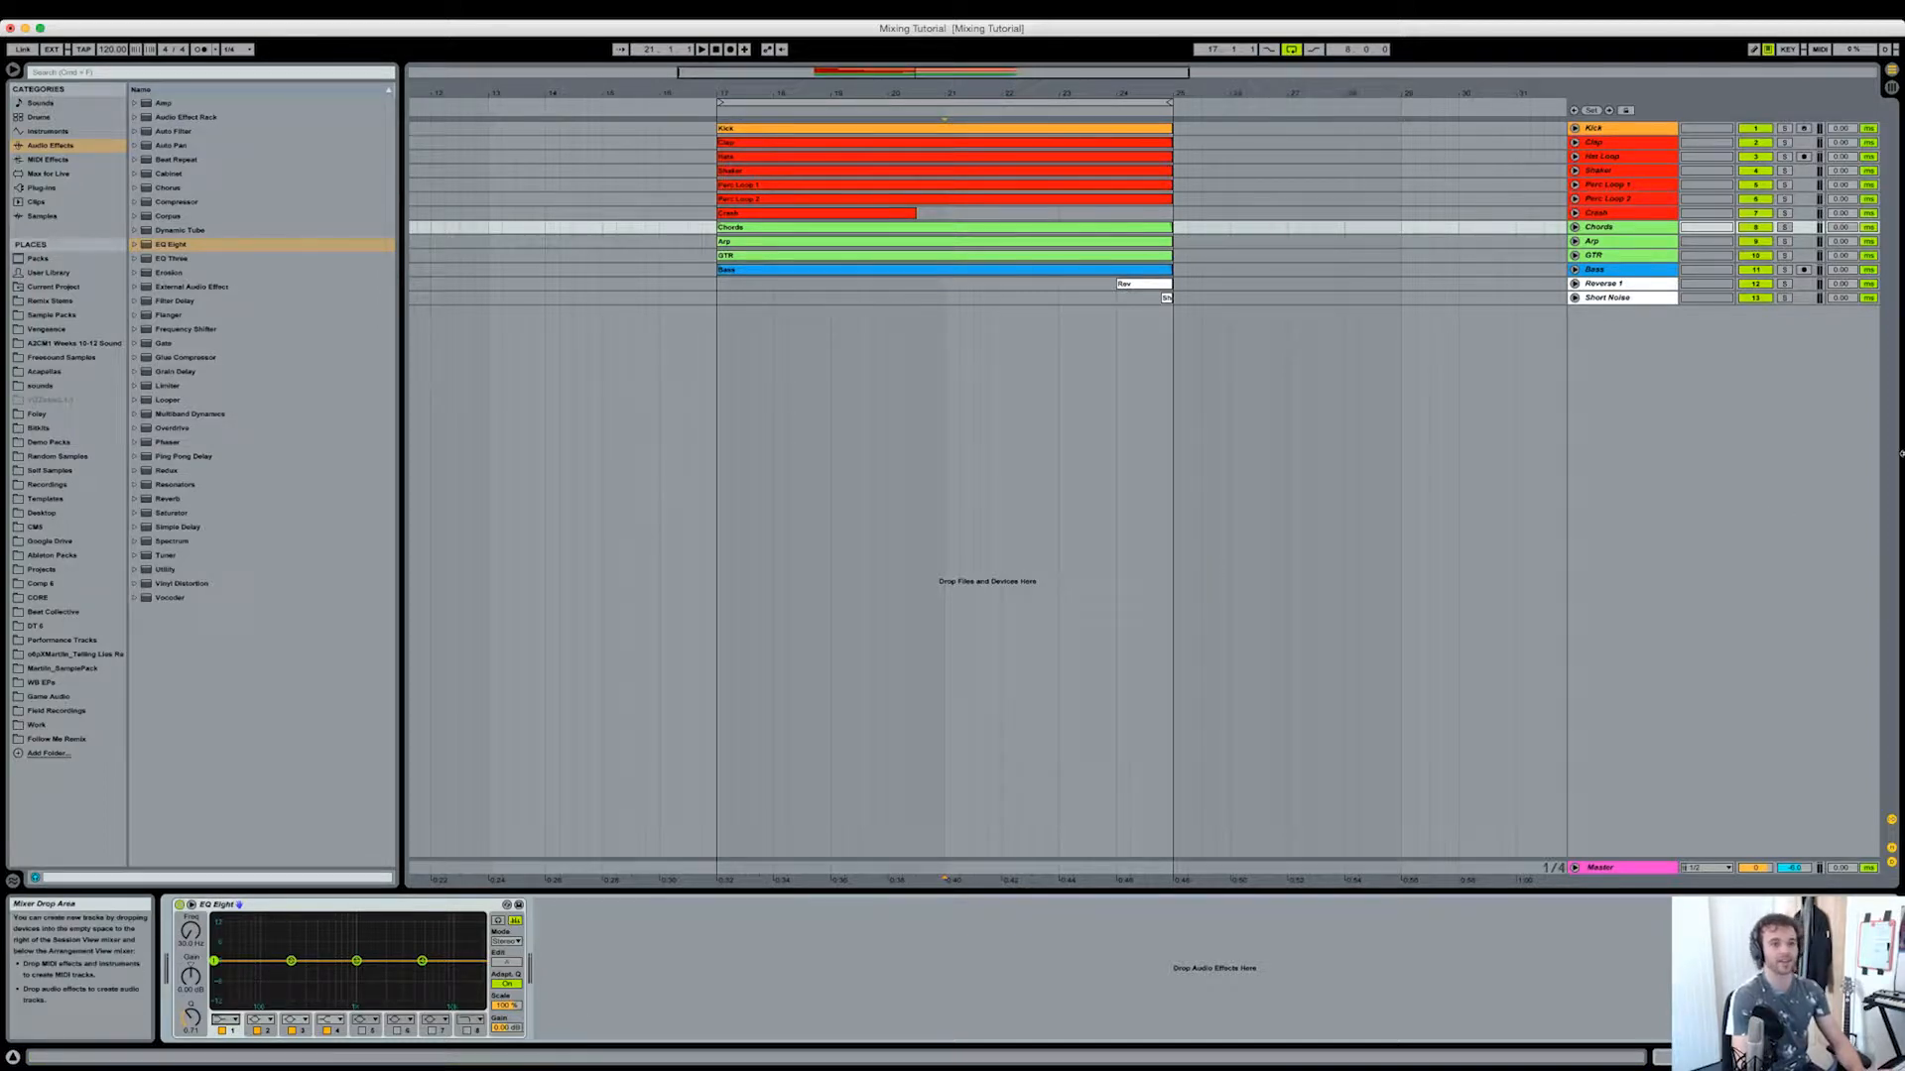
Step: Solo the Chords track, play it and change EQ Eight's first band to the steep low-cut filter
left_click(1785, 228)
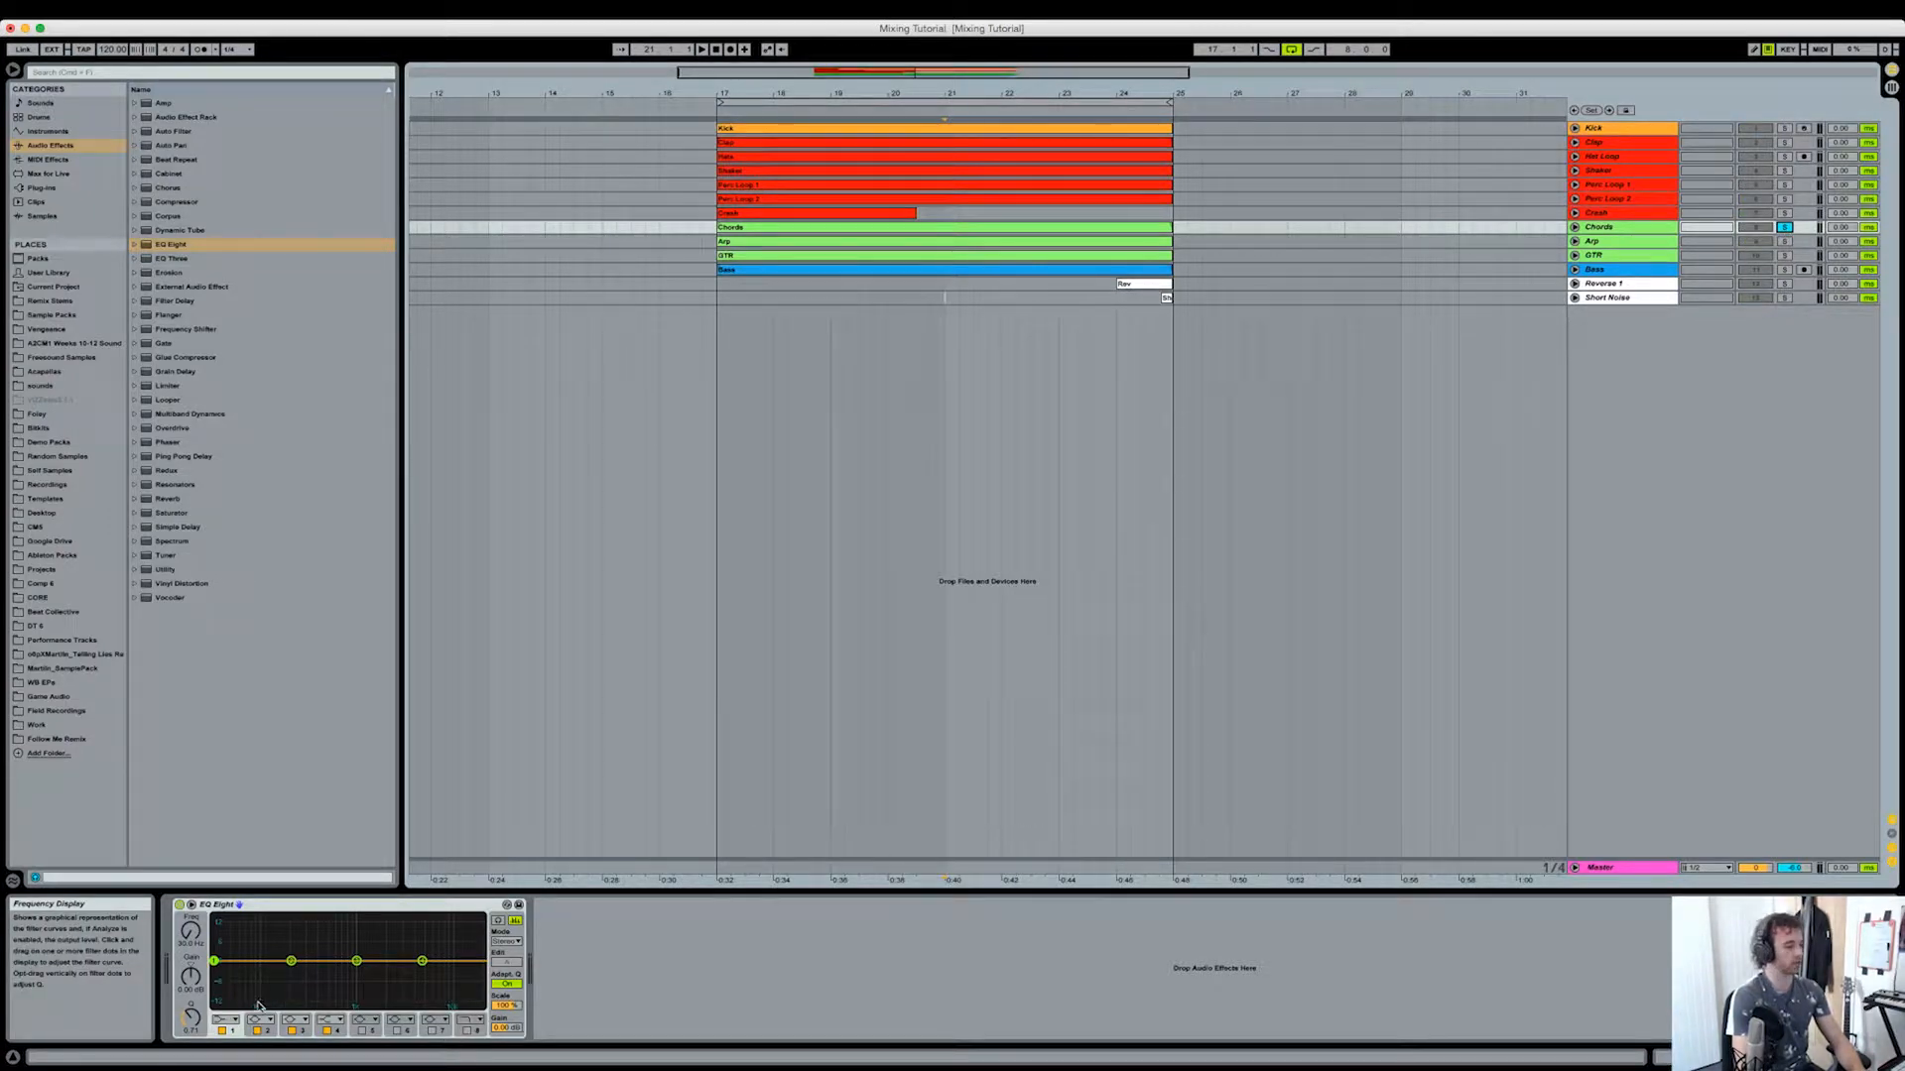
key("space")
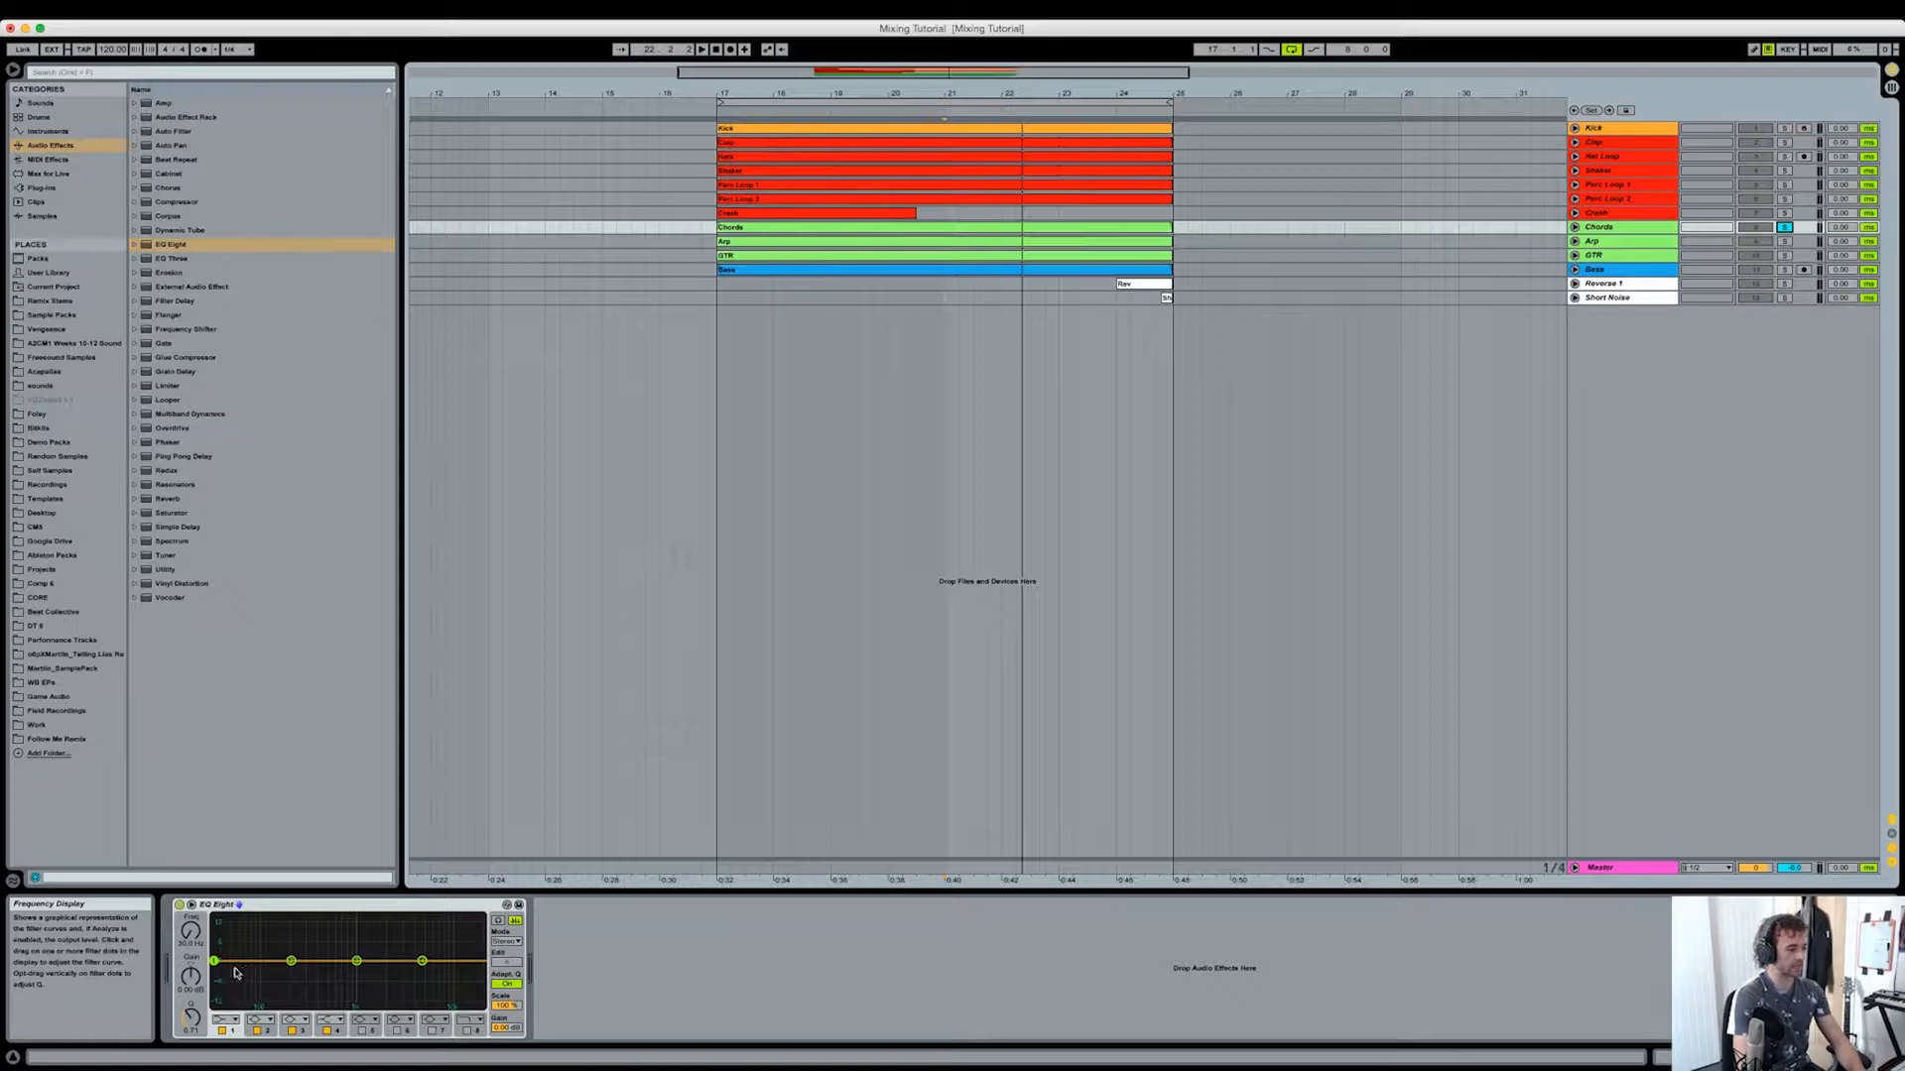
left_click(225, 1019)
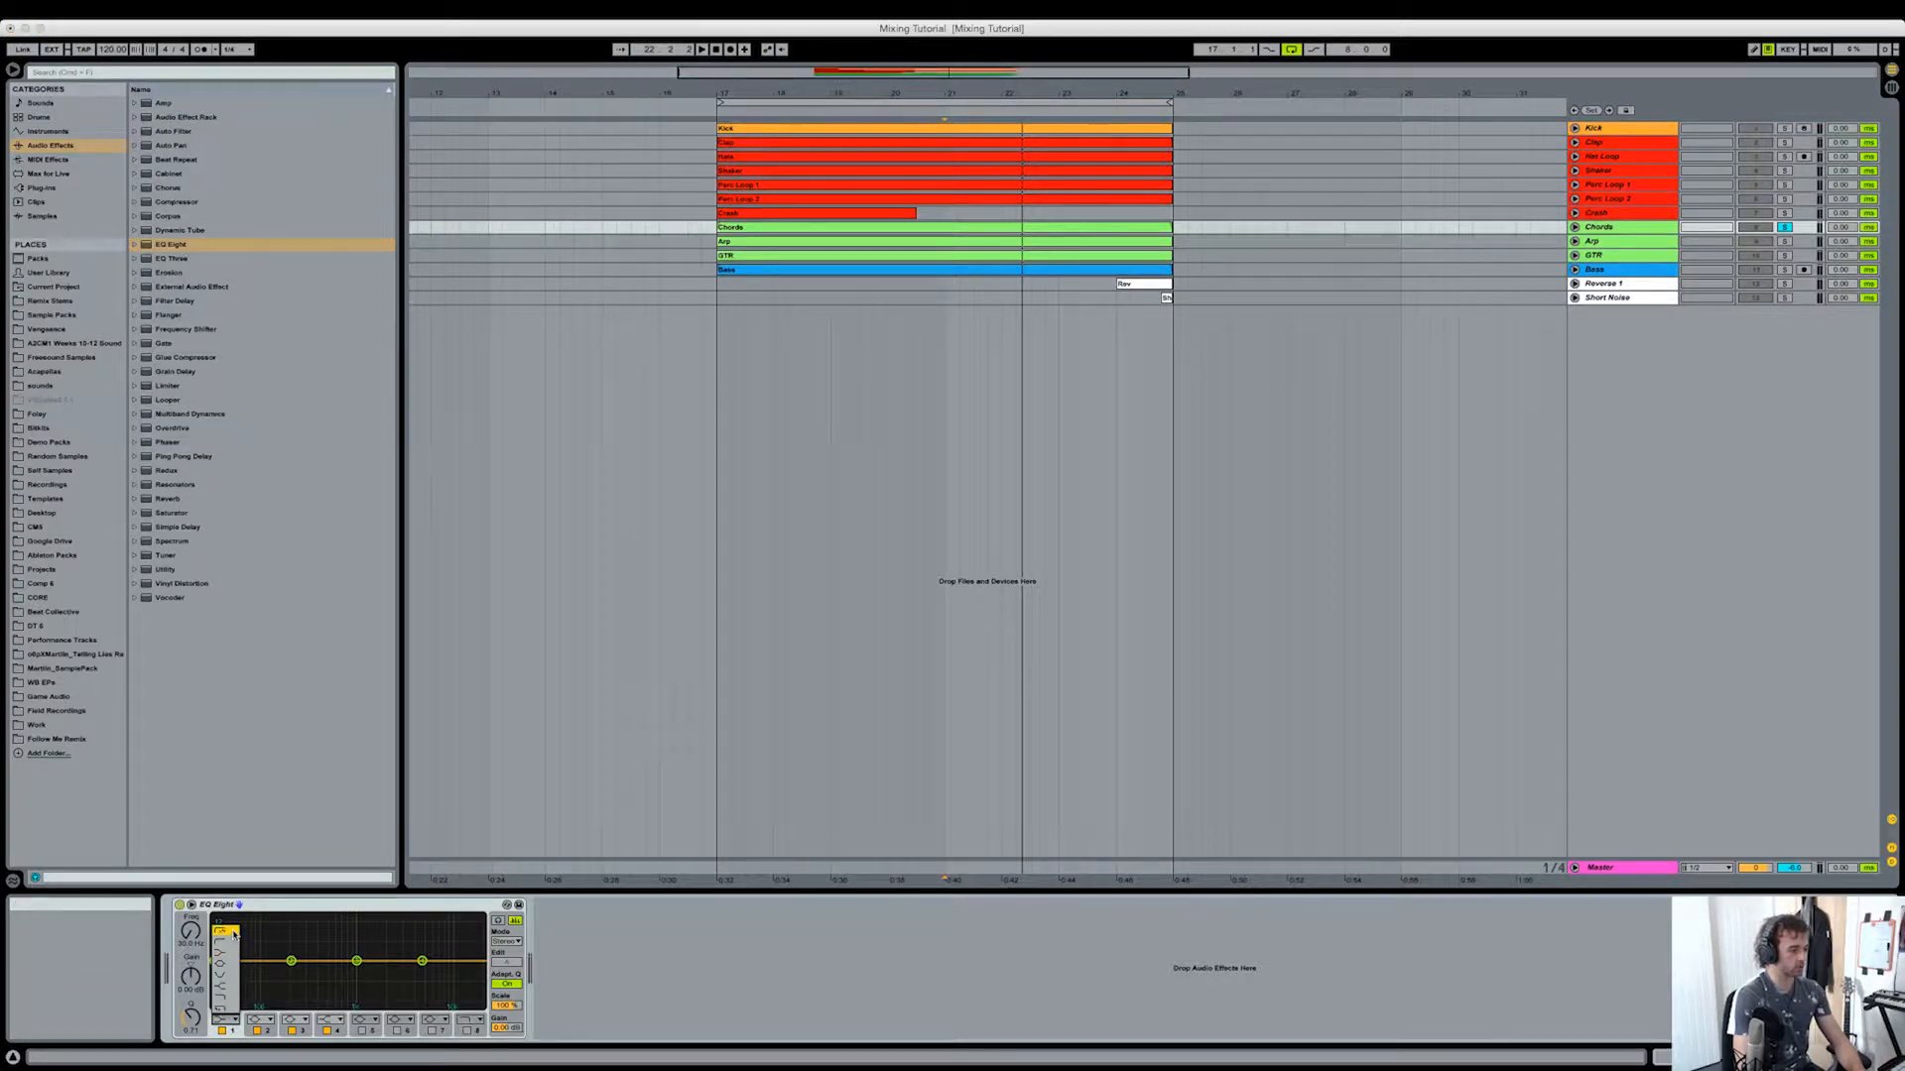
left_click(234, 933)
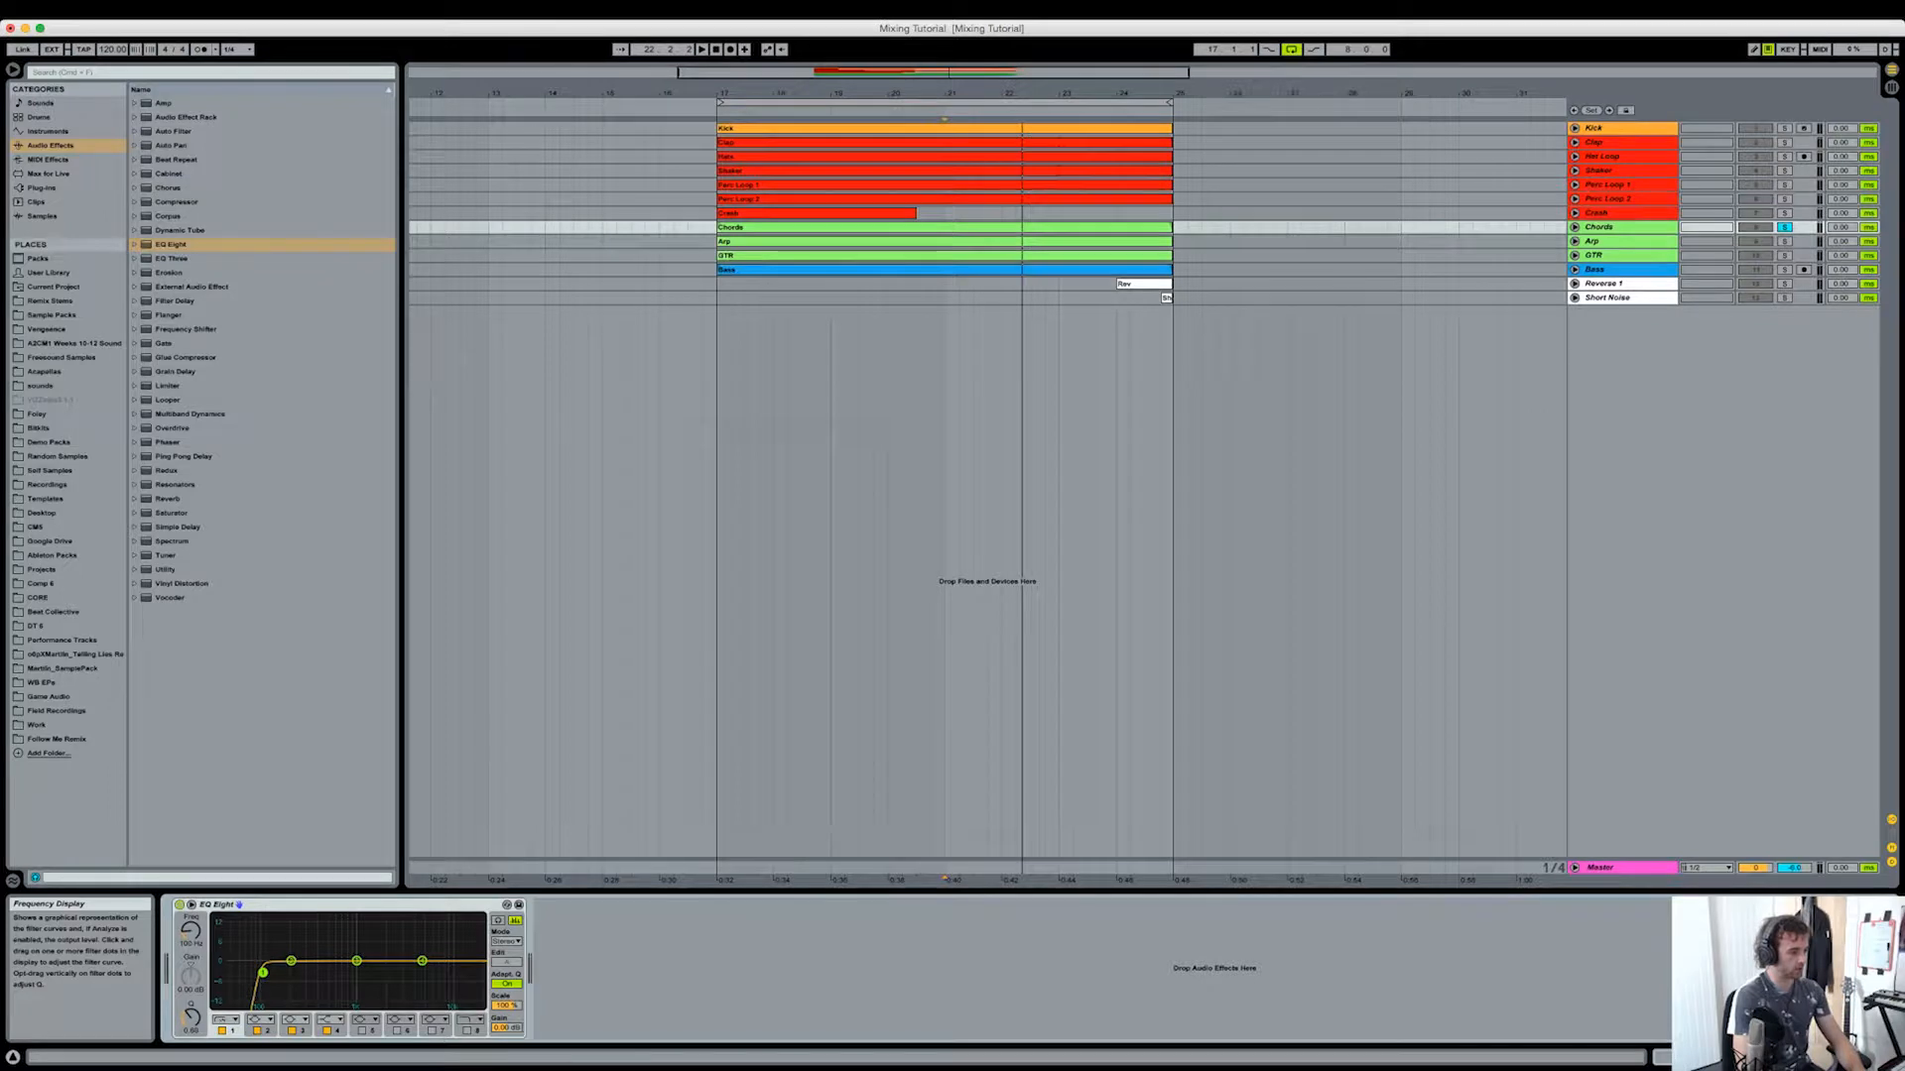
Step: Play the soloed Chords and fine-tune the EQ Eight low cut to about 110 Hz
key("space")
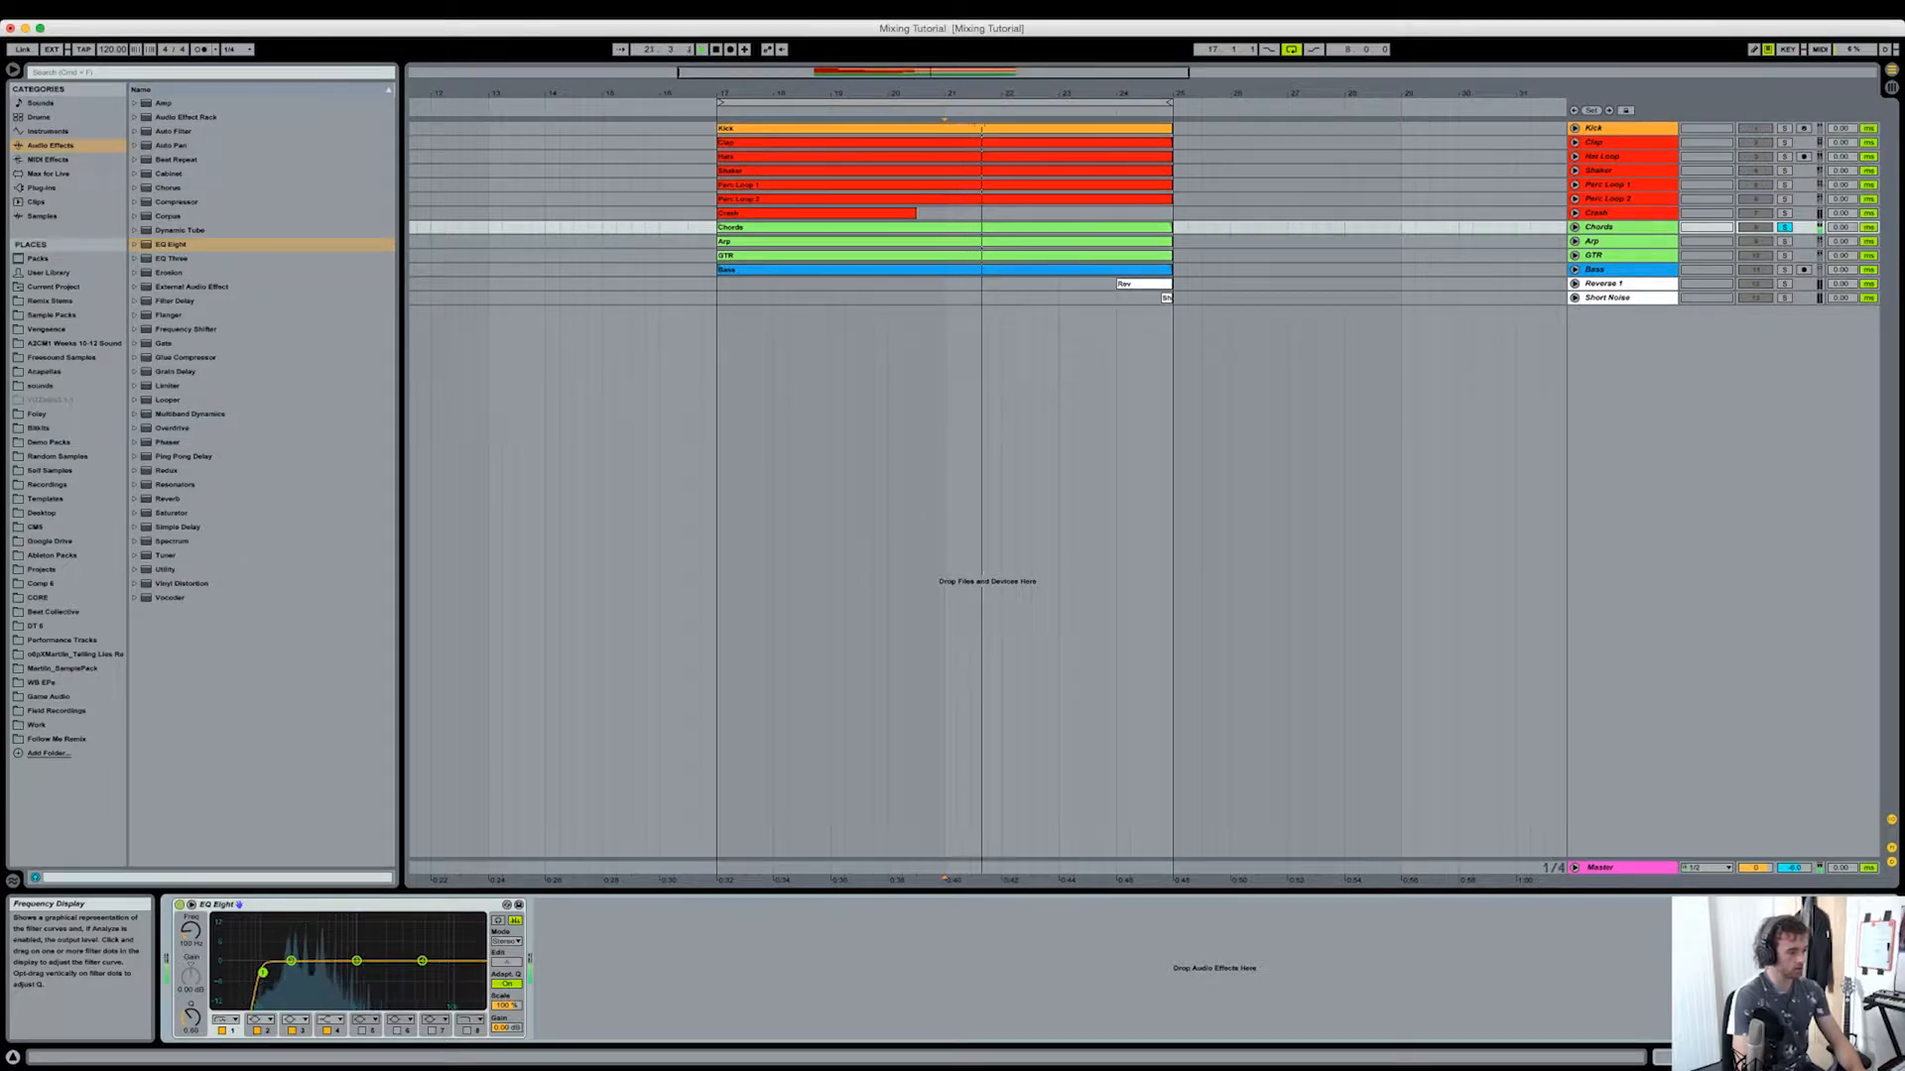
left_click_drag(264, 977, 266, 974)
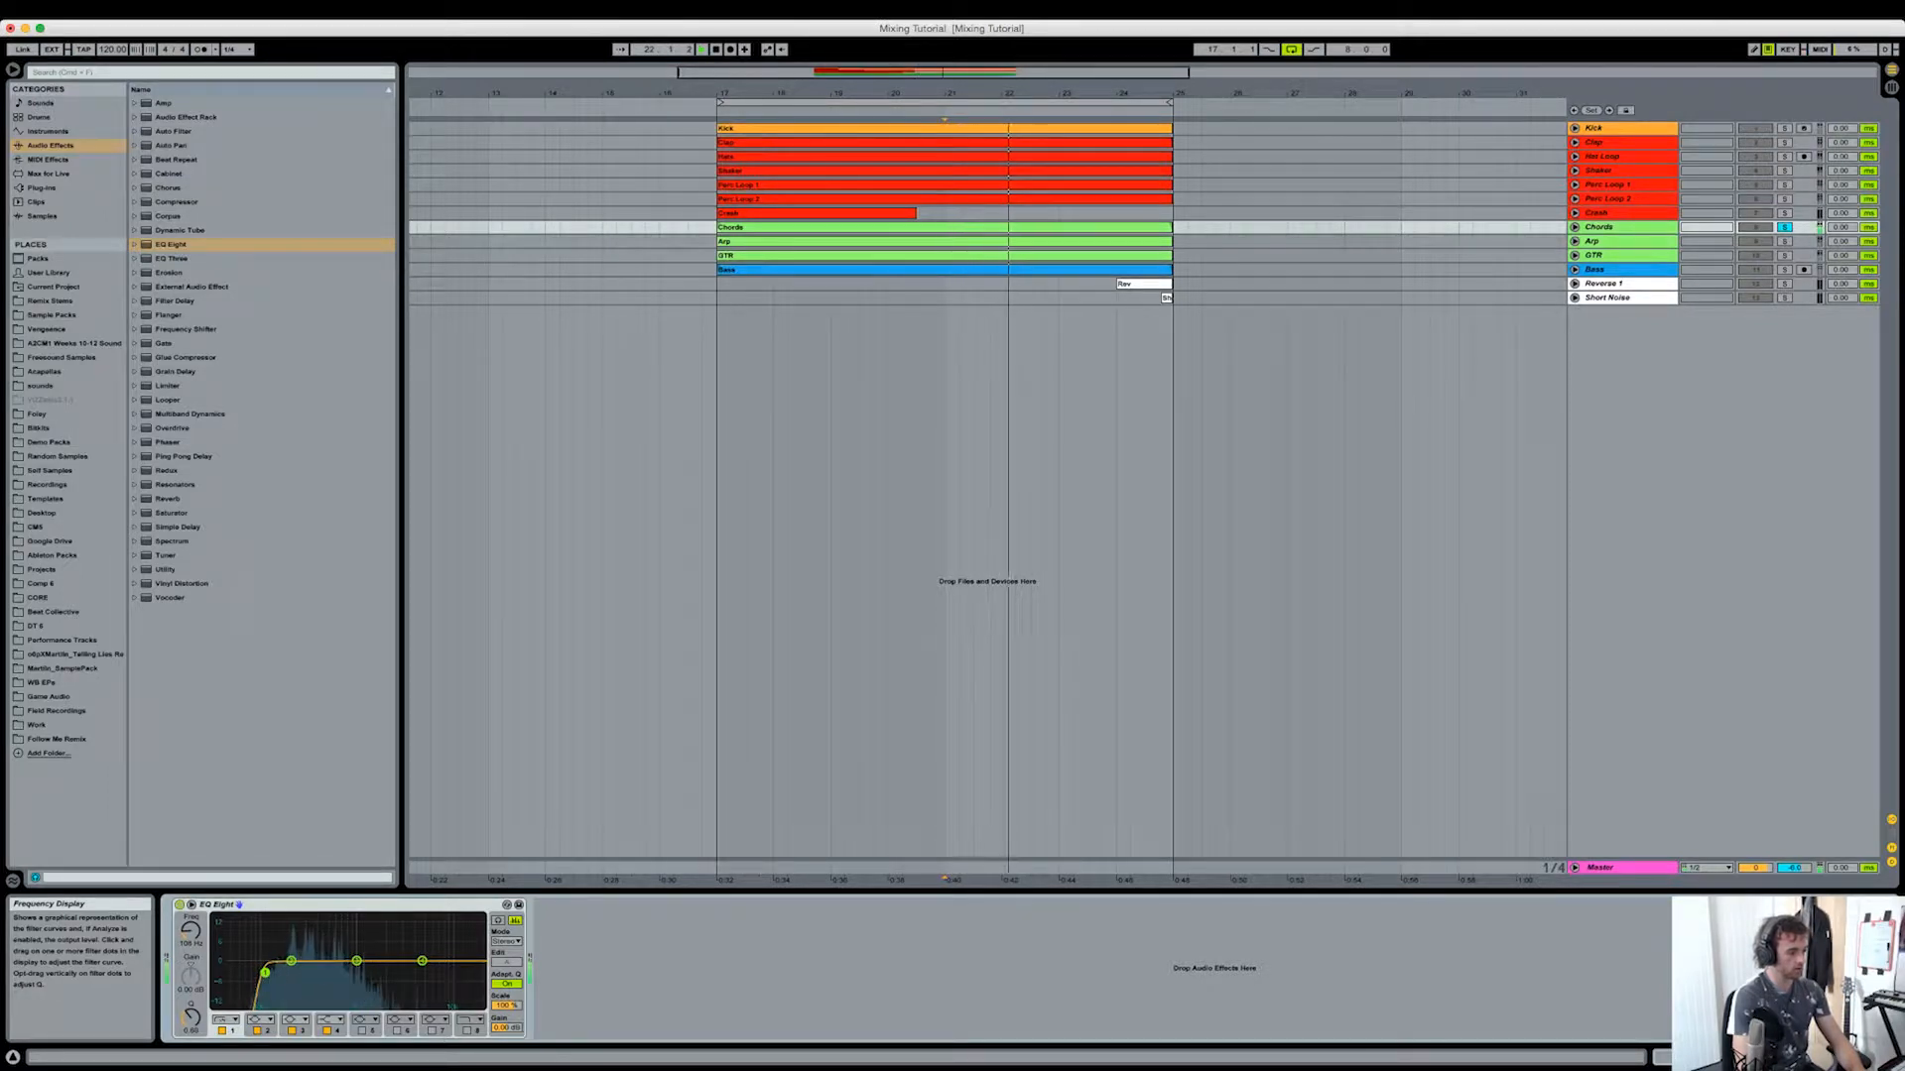
Step: Compare the Chords with EQ Eight bypassed and enabled, and switch off its unused bands 2 to 4
left_click(178, 906)
left_click(179, 906)
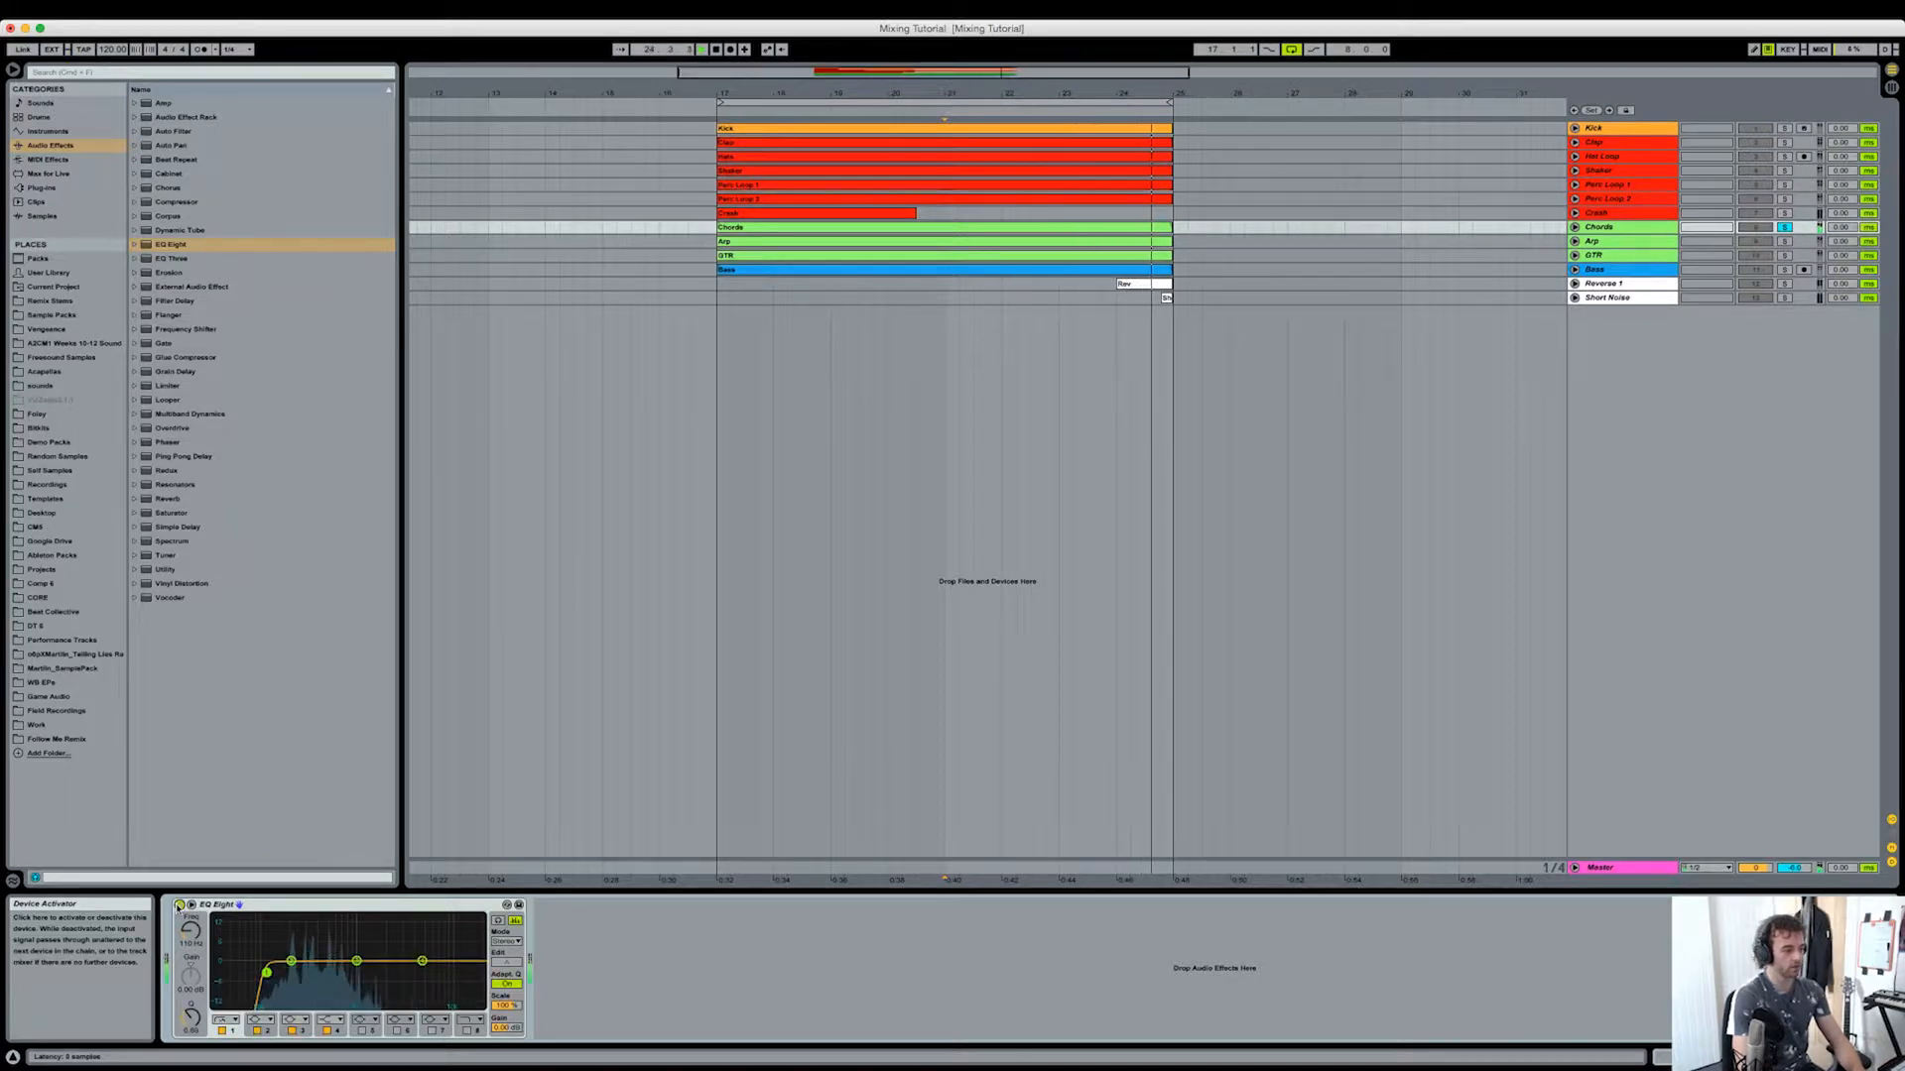
left_click(179, 906)
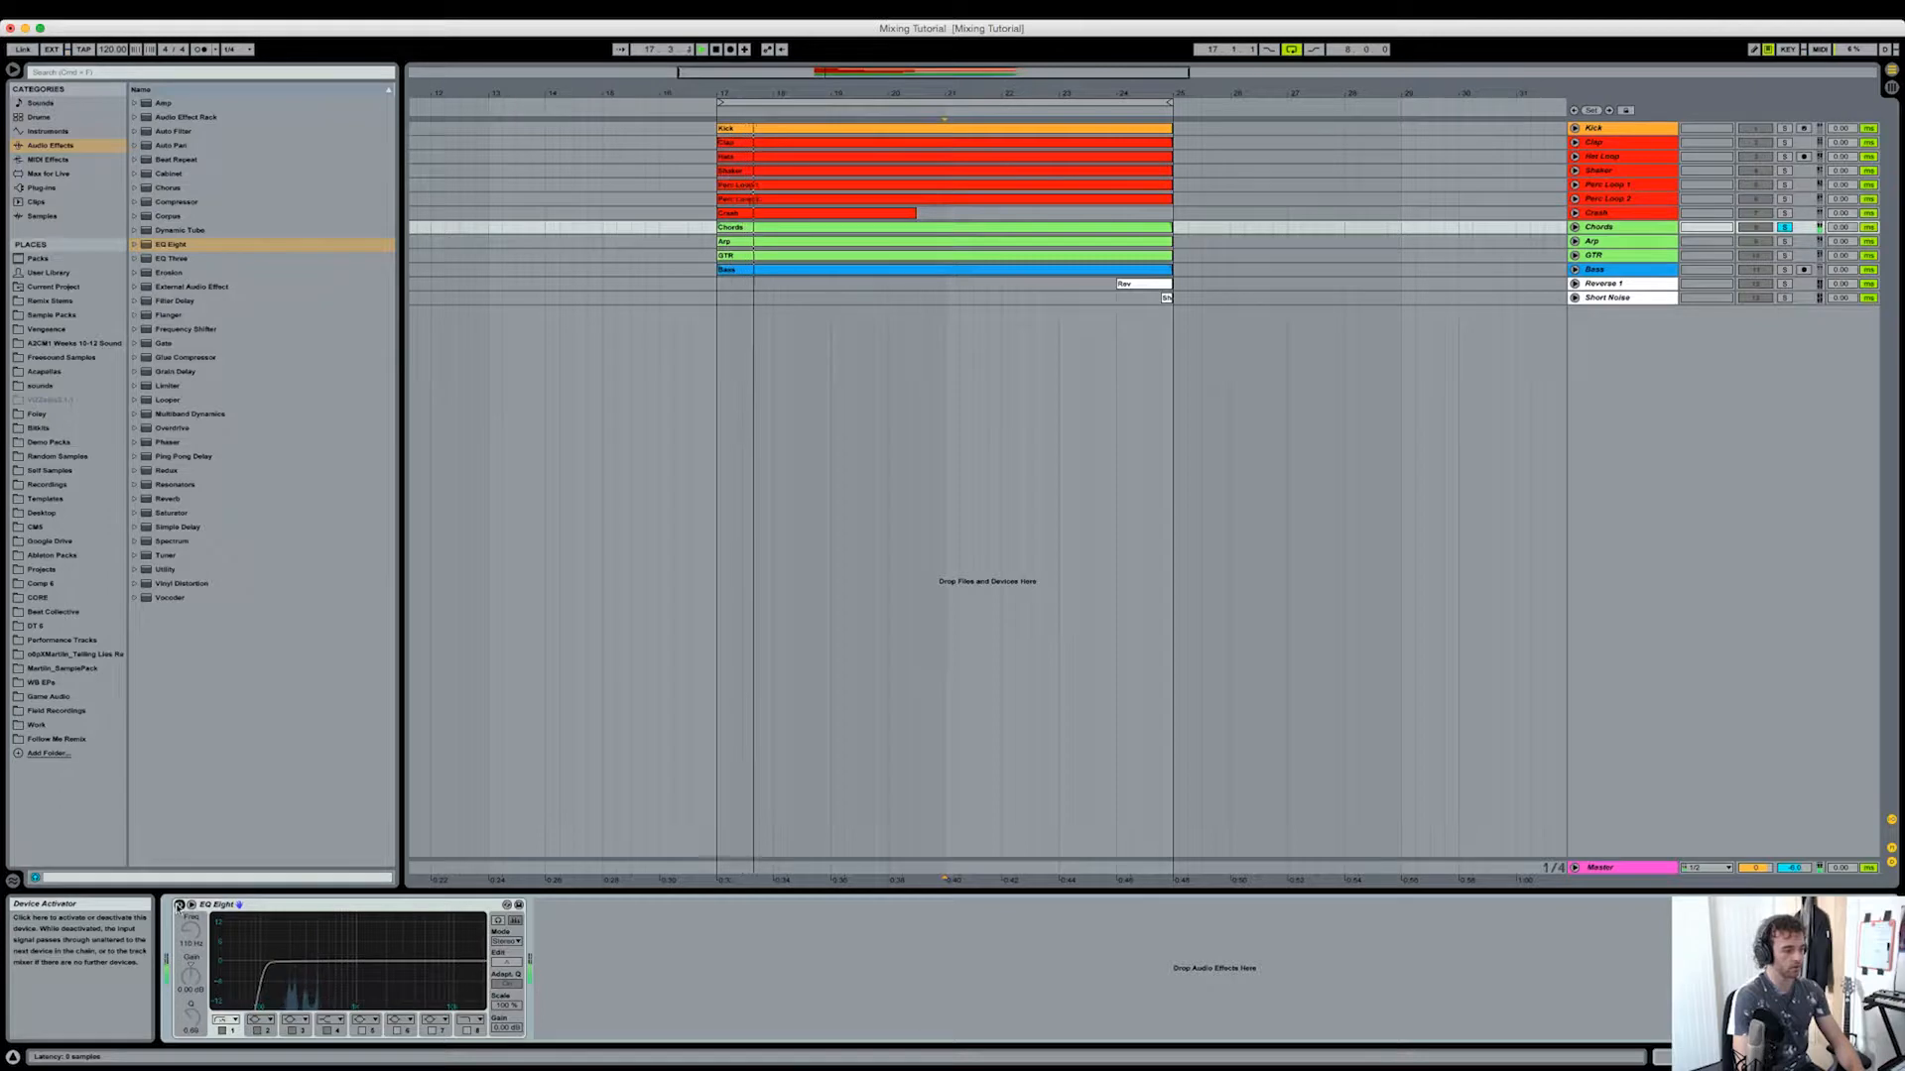
left_click(179, 906)
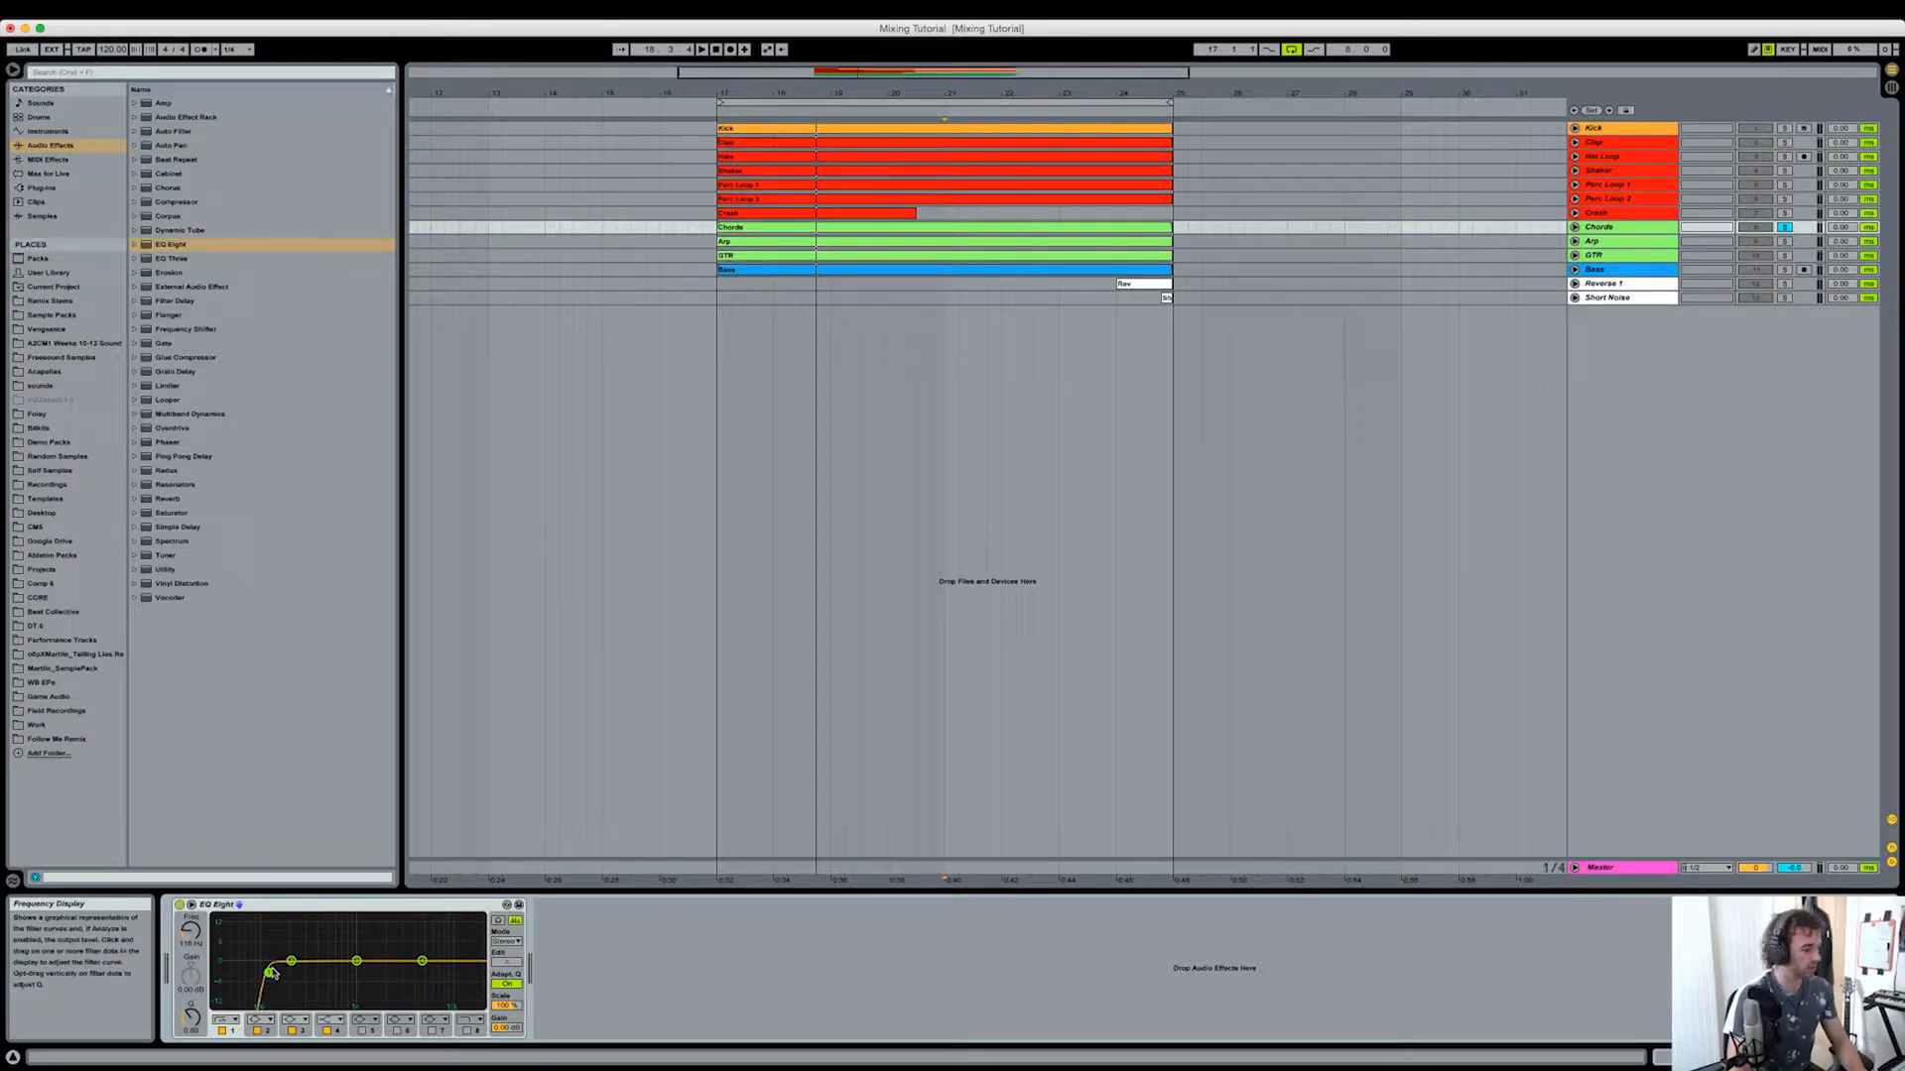
left_click(301, 1032)
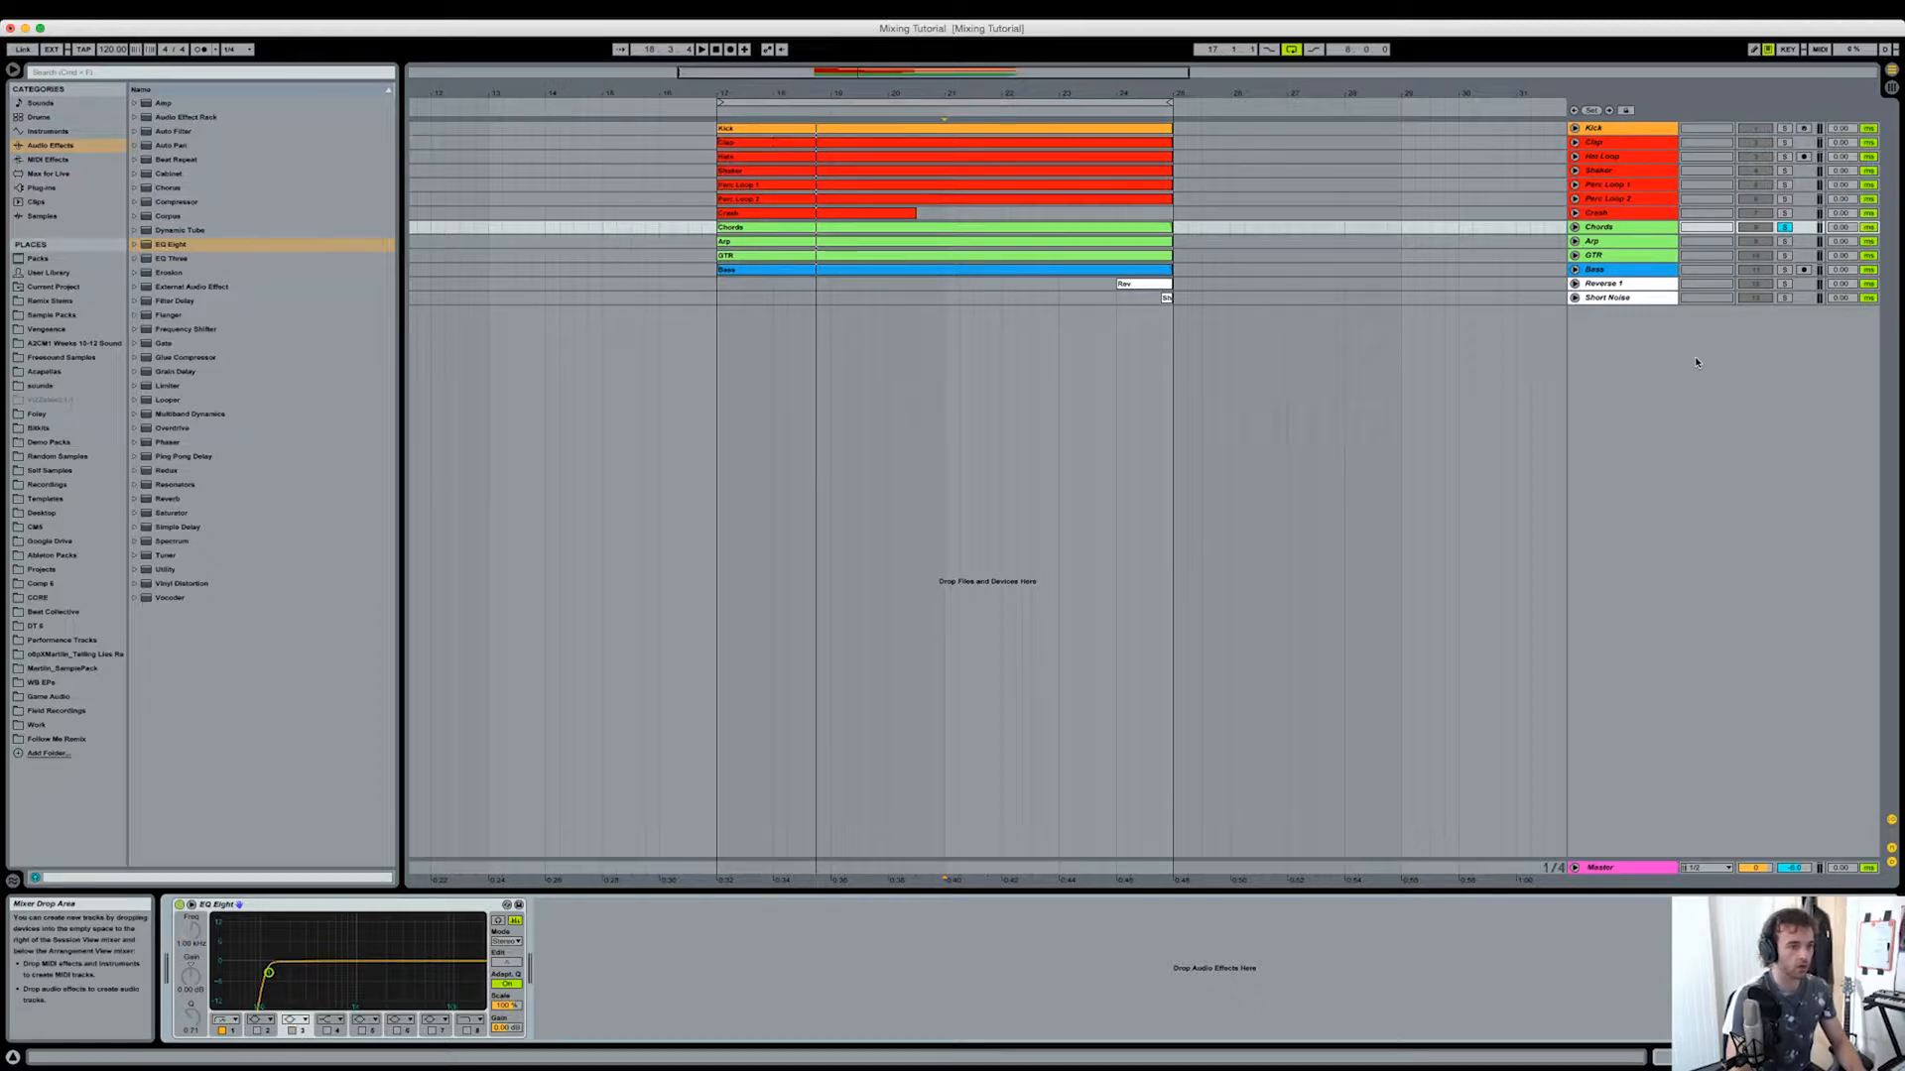
Step: Solo the Arp track, start playback and add an EQ Eight to it
left_click(1784, 242)
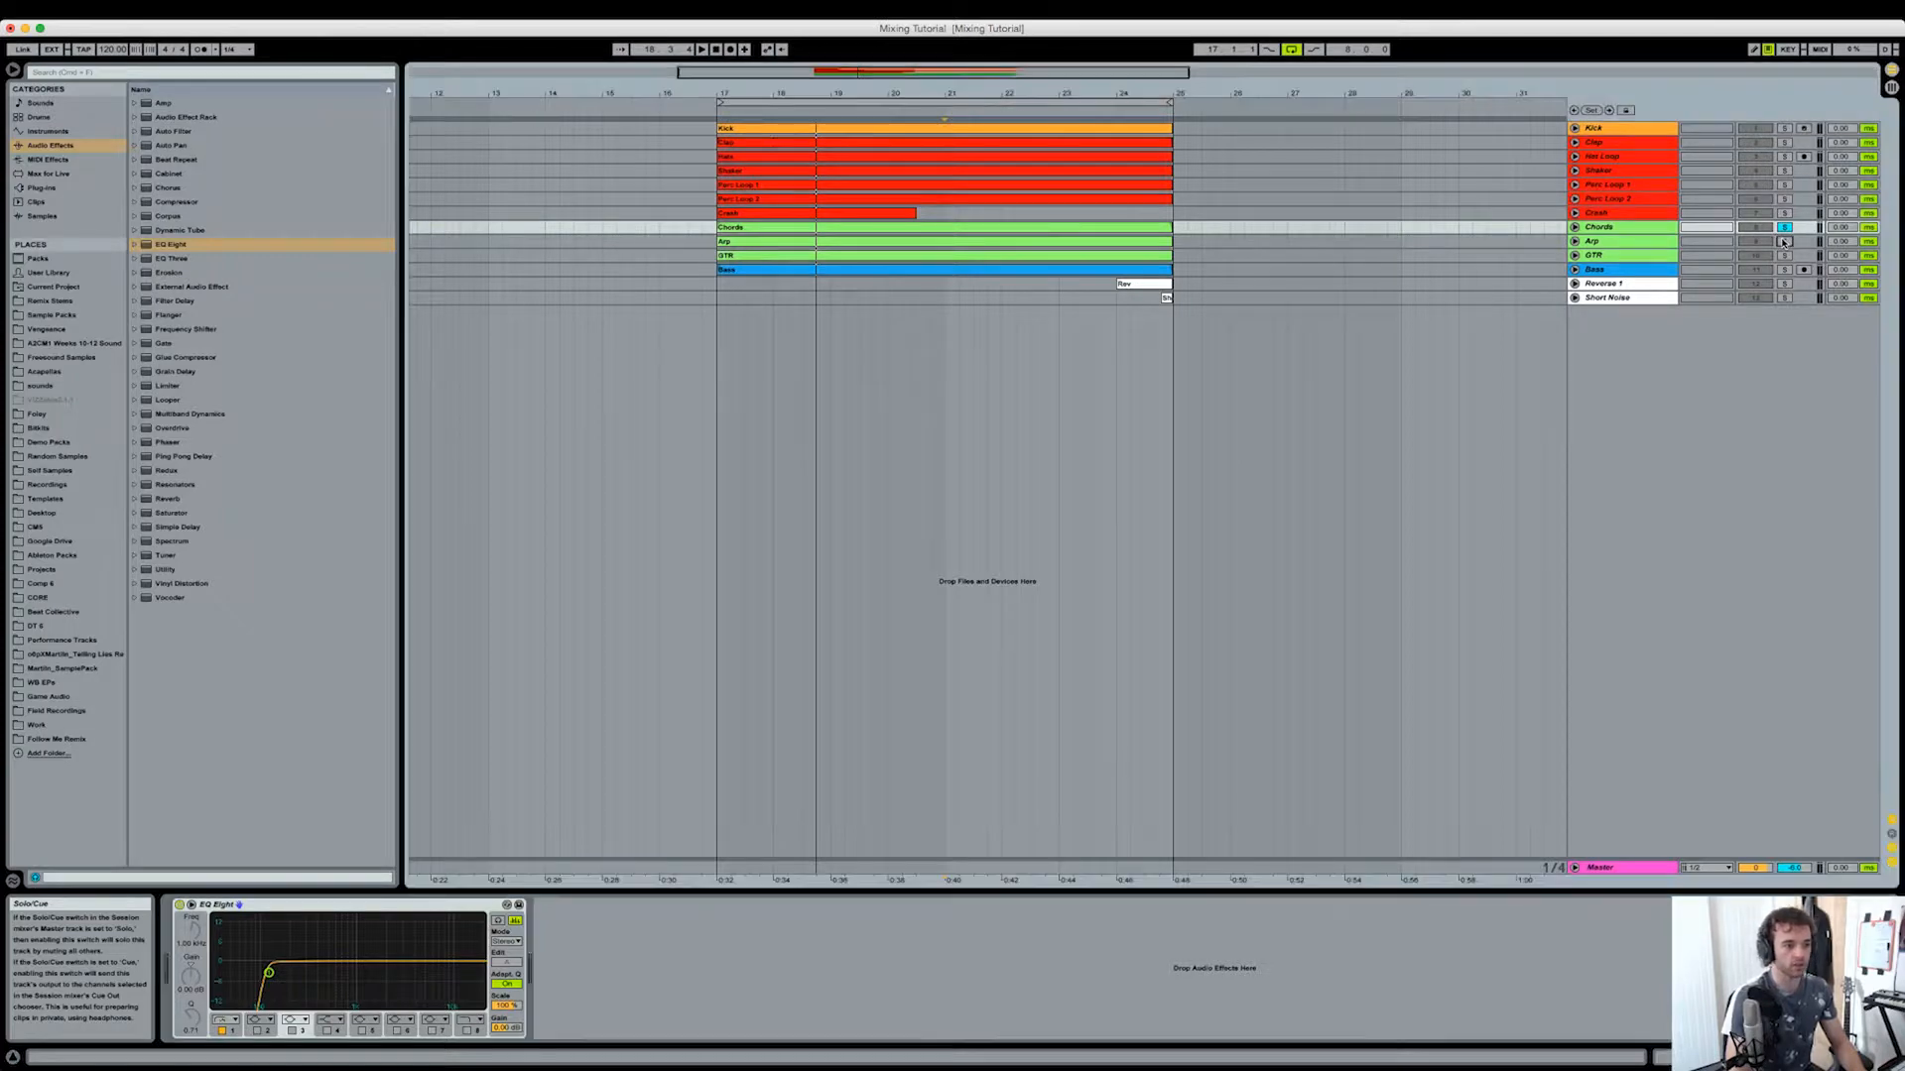
left_click(1612, 241)
left_click(1159, 257)
key("space")
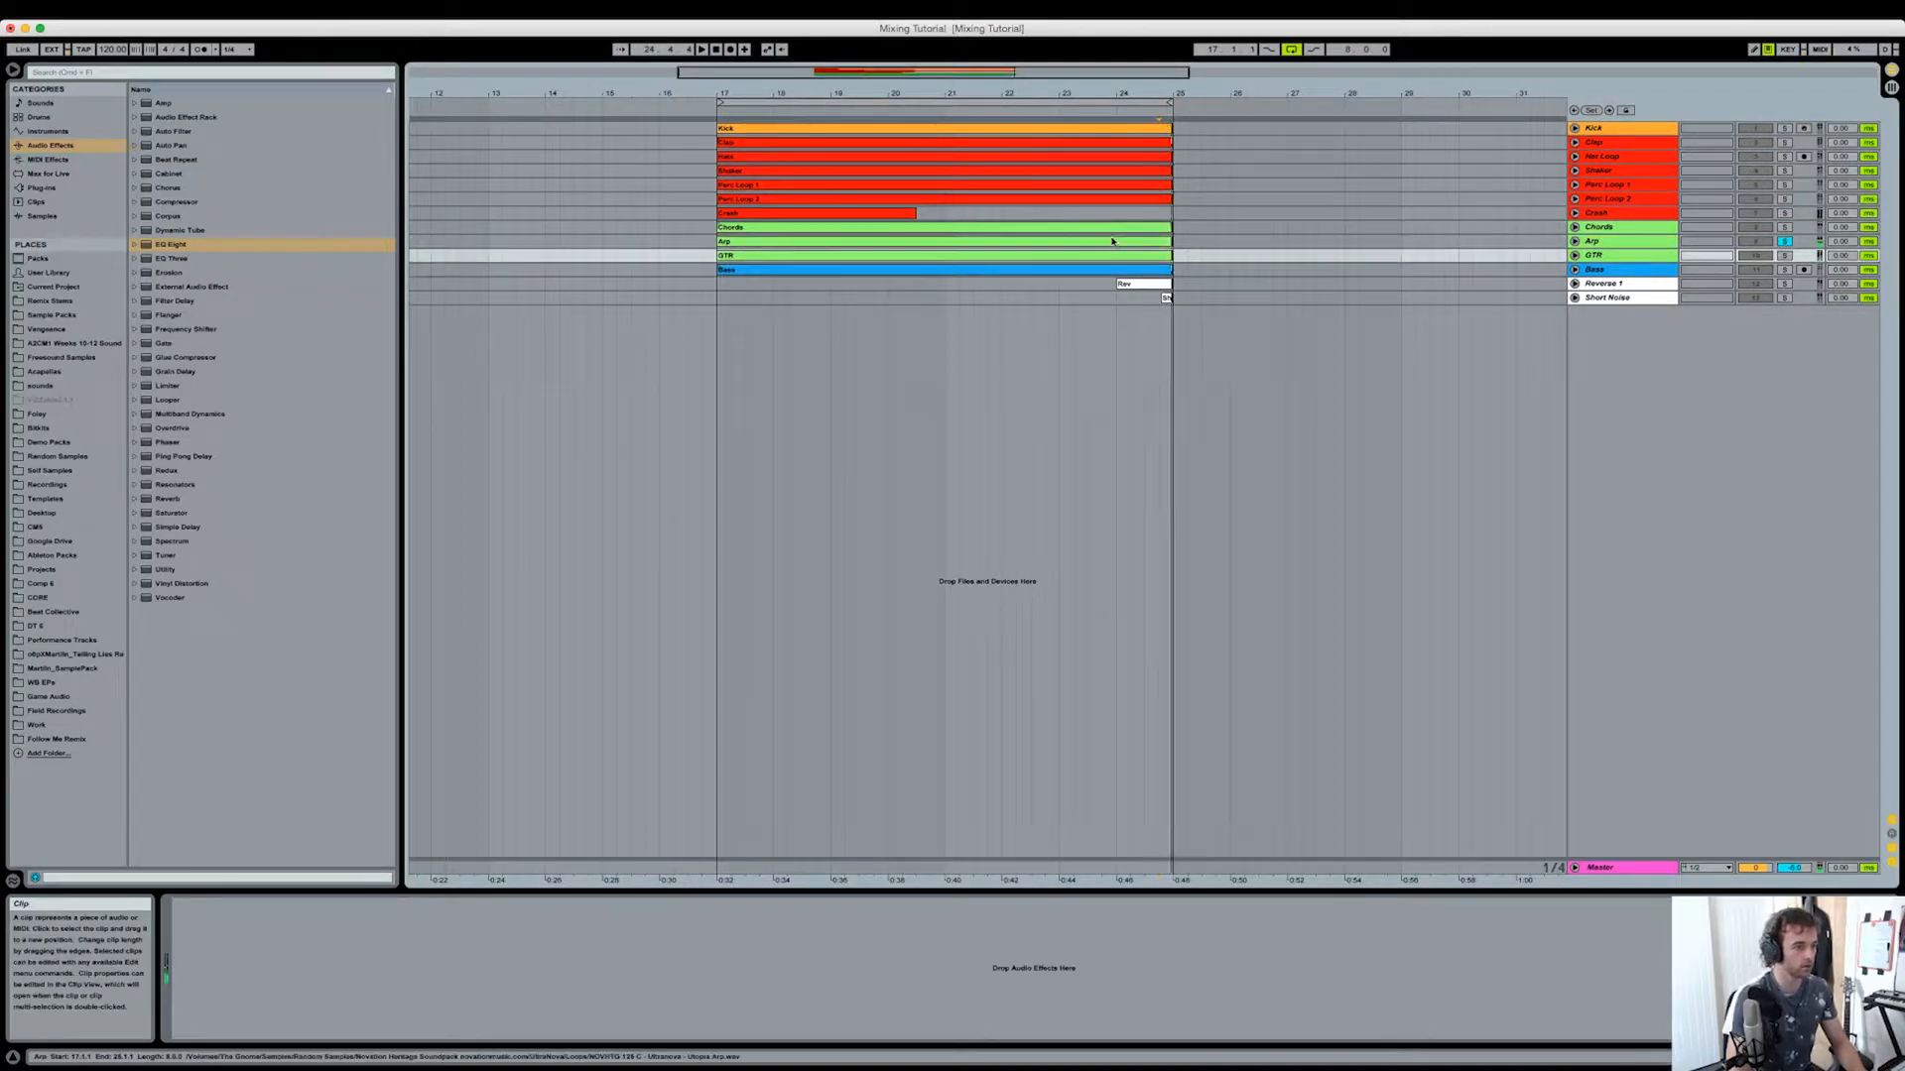
left_click(1114, 242)
double_click(205, 247)
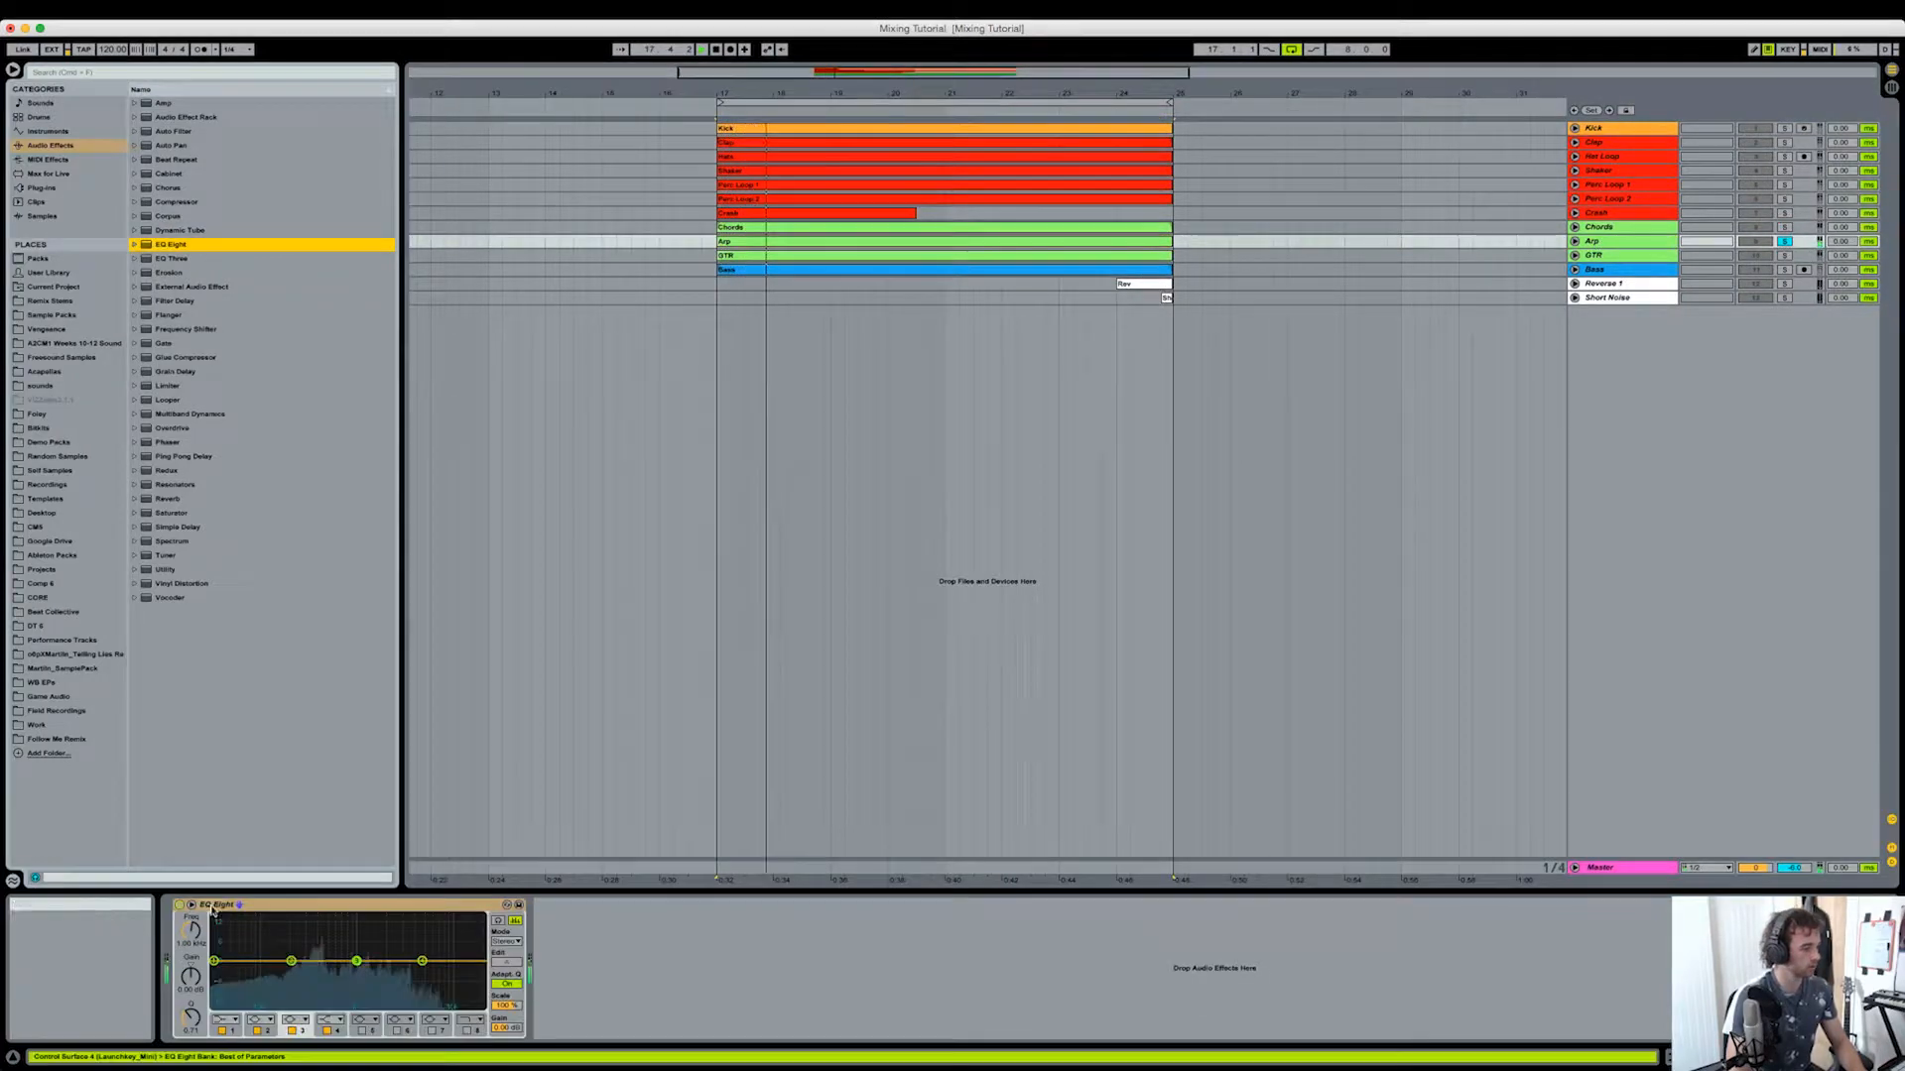
Step: Set the Arp EQ's first band to the steep low-cut filter at about 204 Hz
left_click(225, 1021)
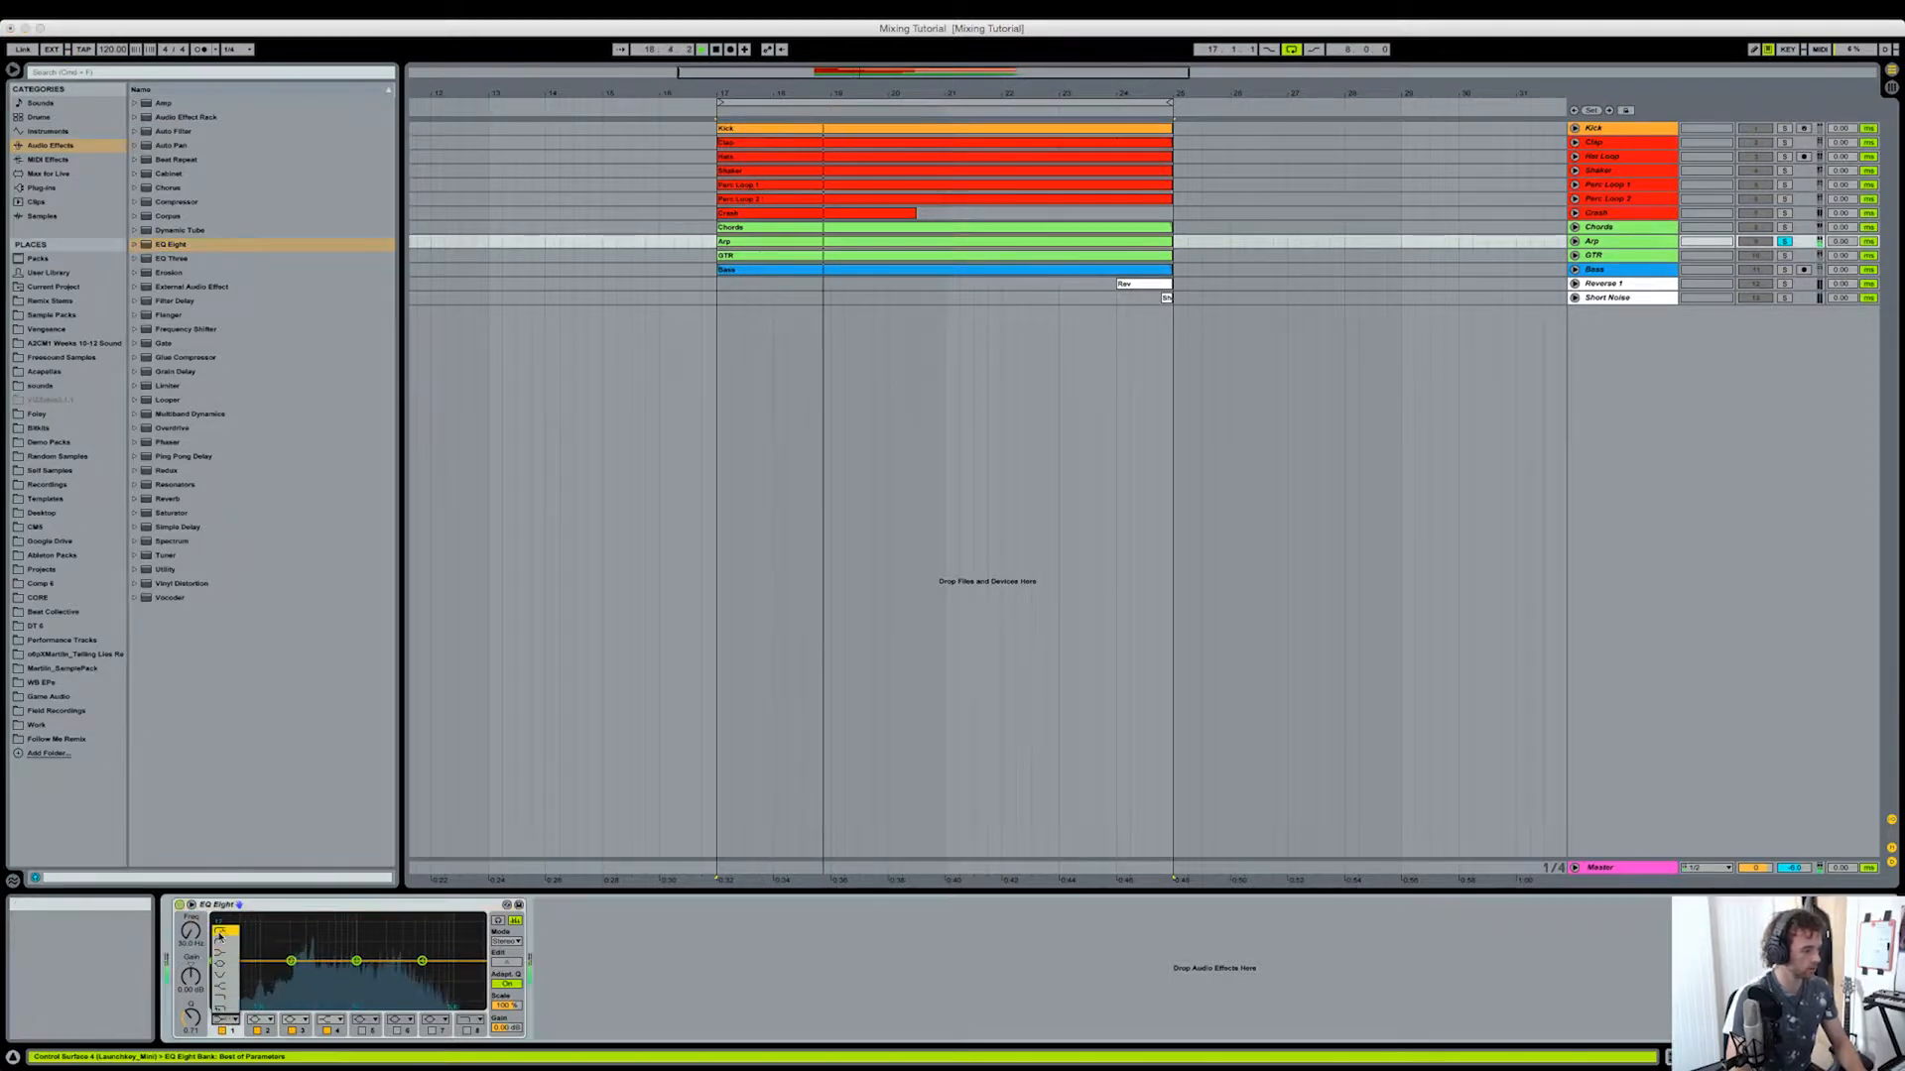
left_click(227, 930)
left_click_drag(215, 972, 288, 974)
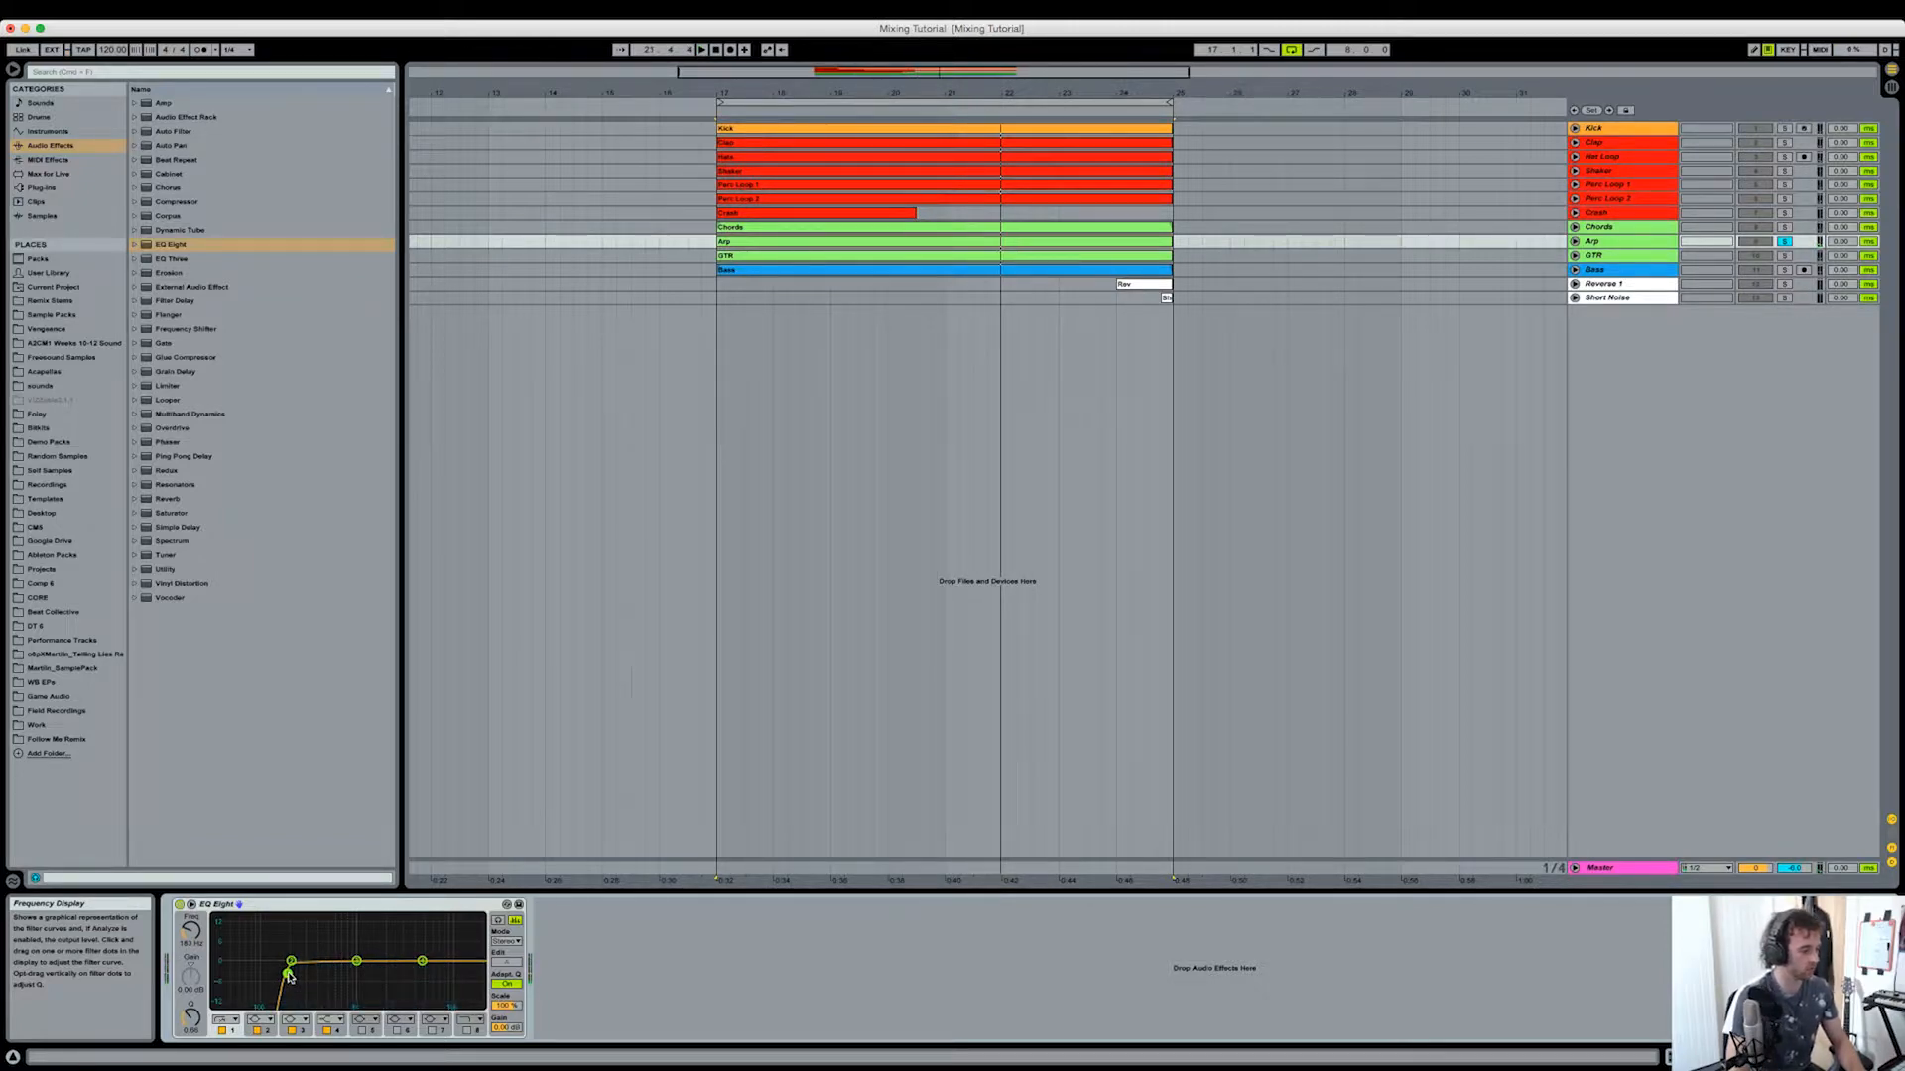
key("space")
left_click_drag(288, 974, 291, 972)
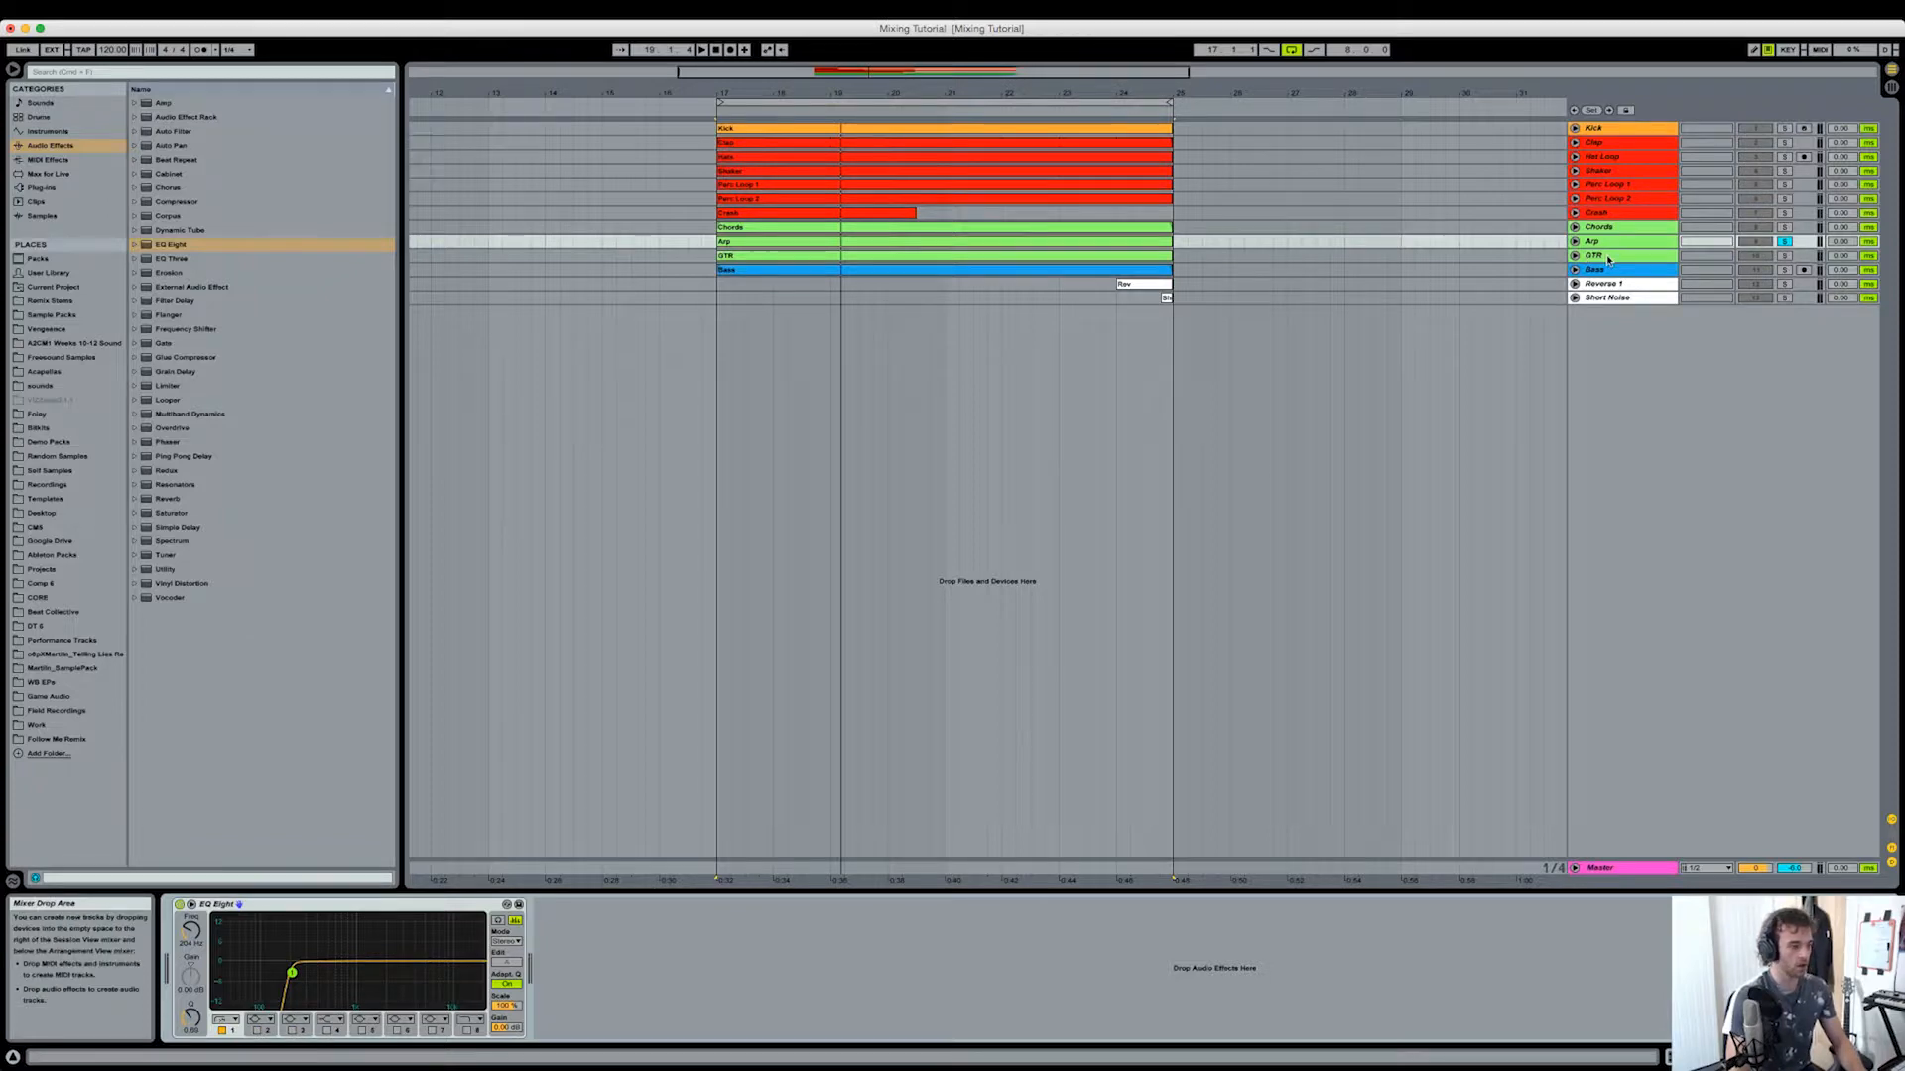
Step: Solo the GTR track during playback and add an EQ Eight to it
key("Down")
key("space")
key("s")
left_click_drag(181, 246, 286, 973)
Step: Set the GTR EQ's first band to the steep low-cut filter and adjust its cutoff just below the guitar's lowest frequencies
left_click(225, 1019)
left_click(226, 932)
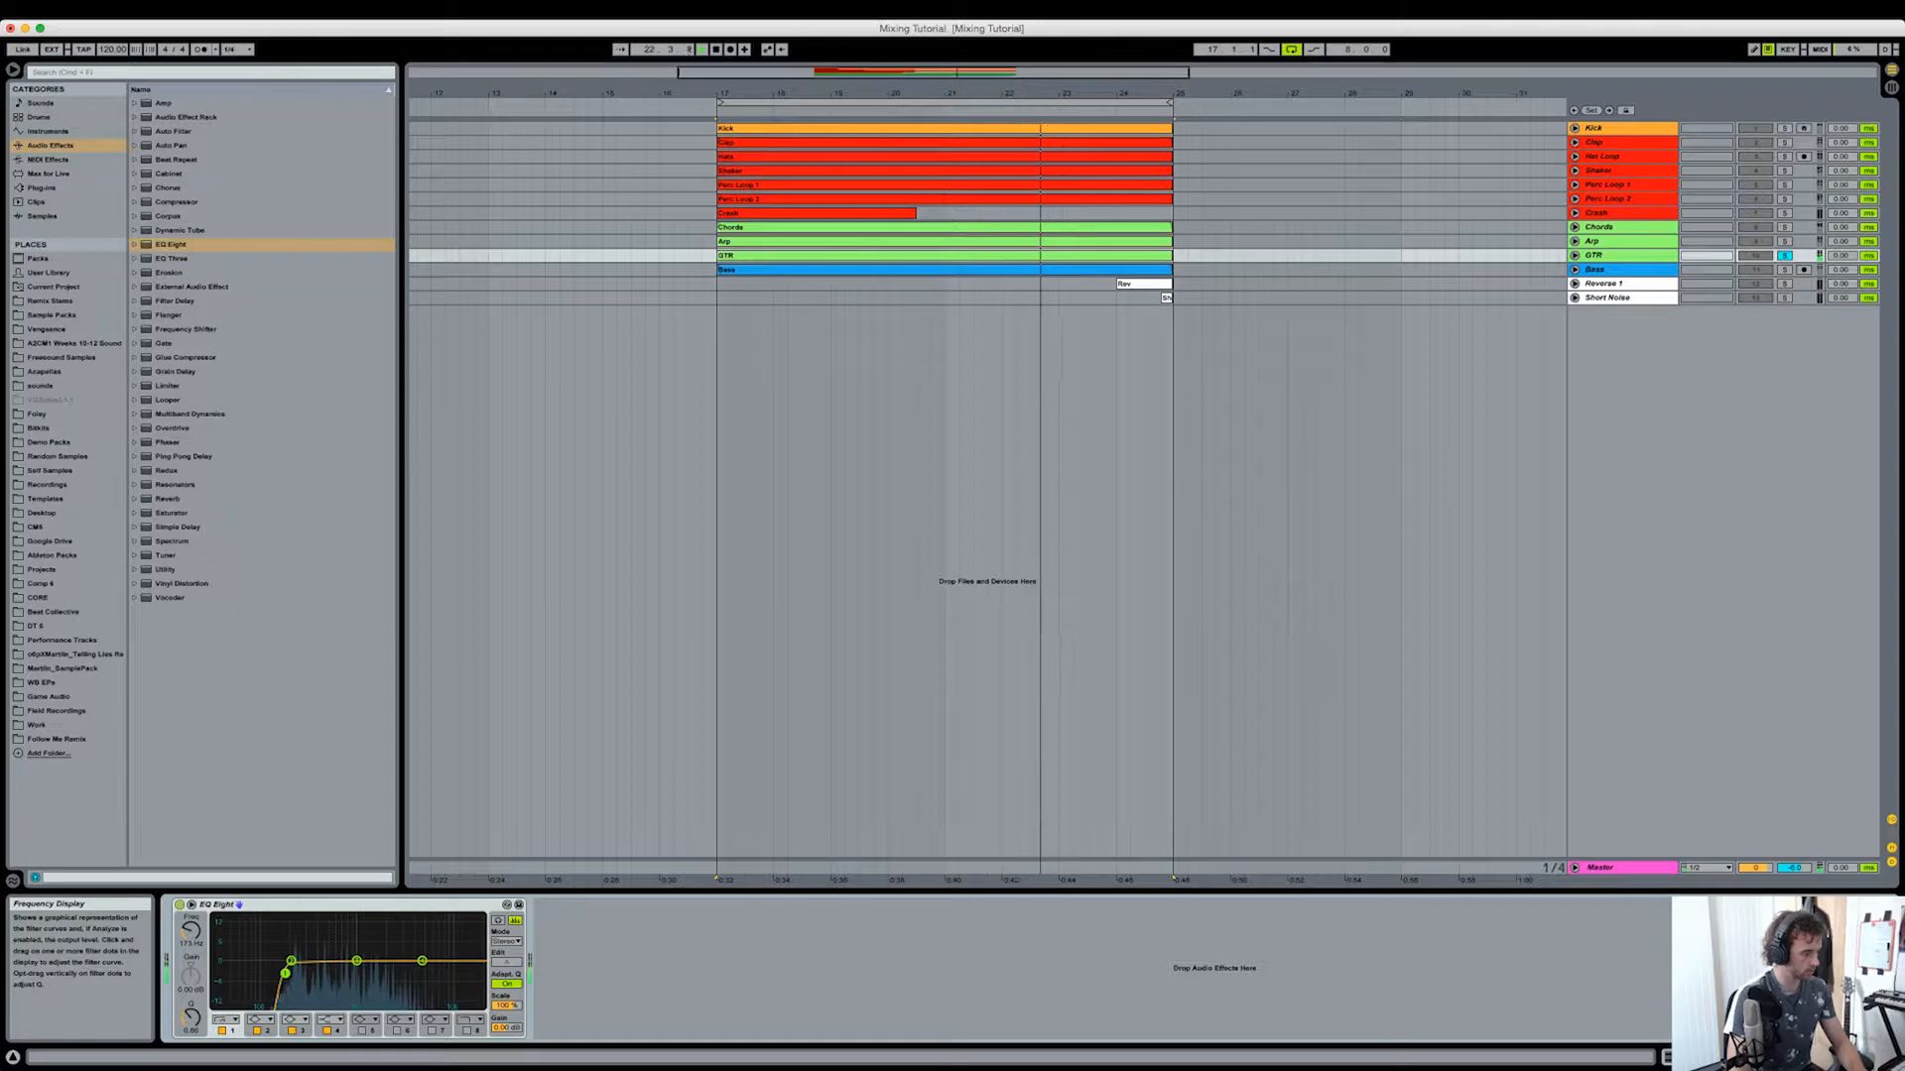
left_click_drag(286, 973, 283, 973)
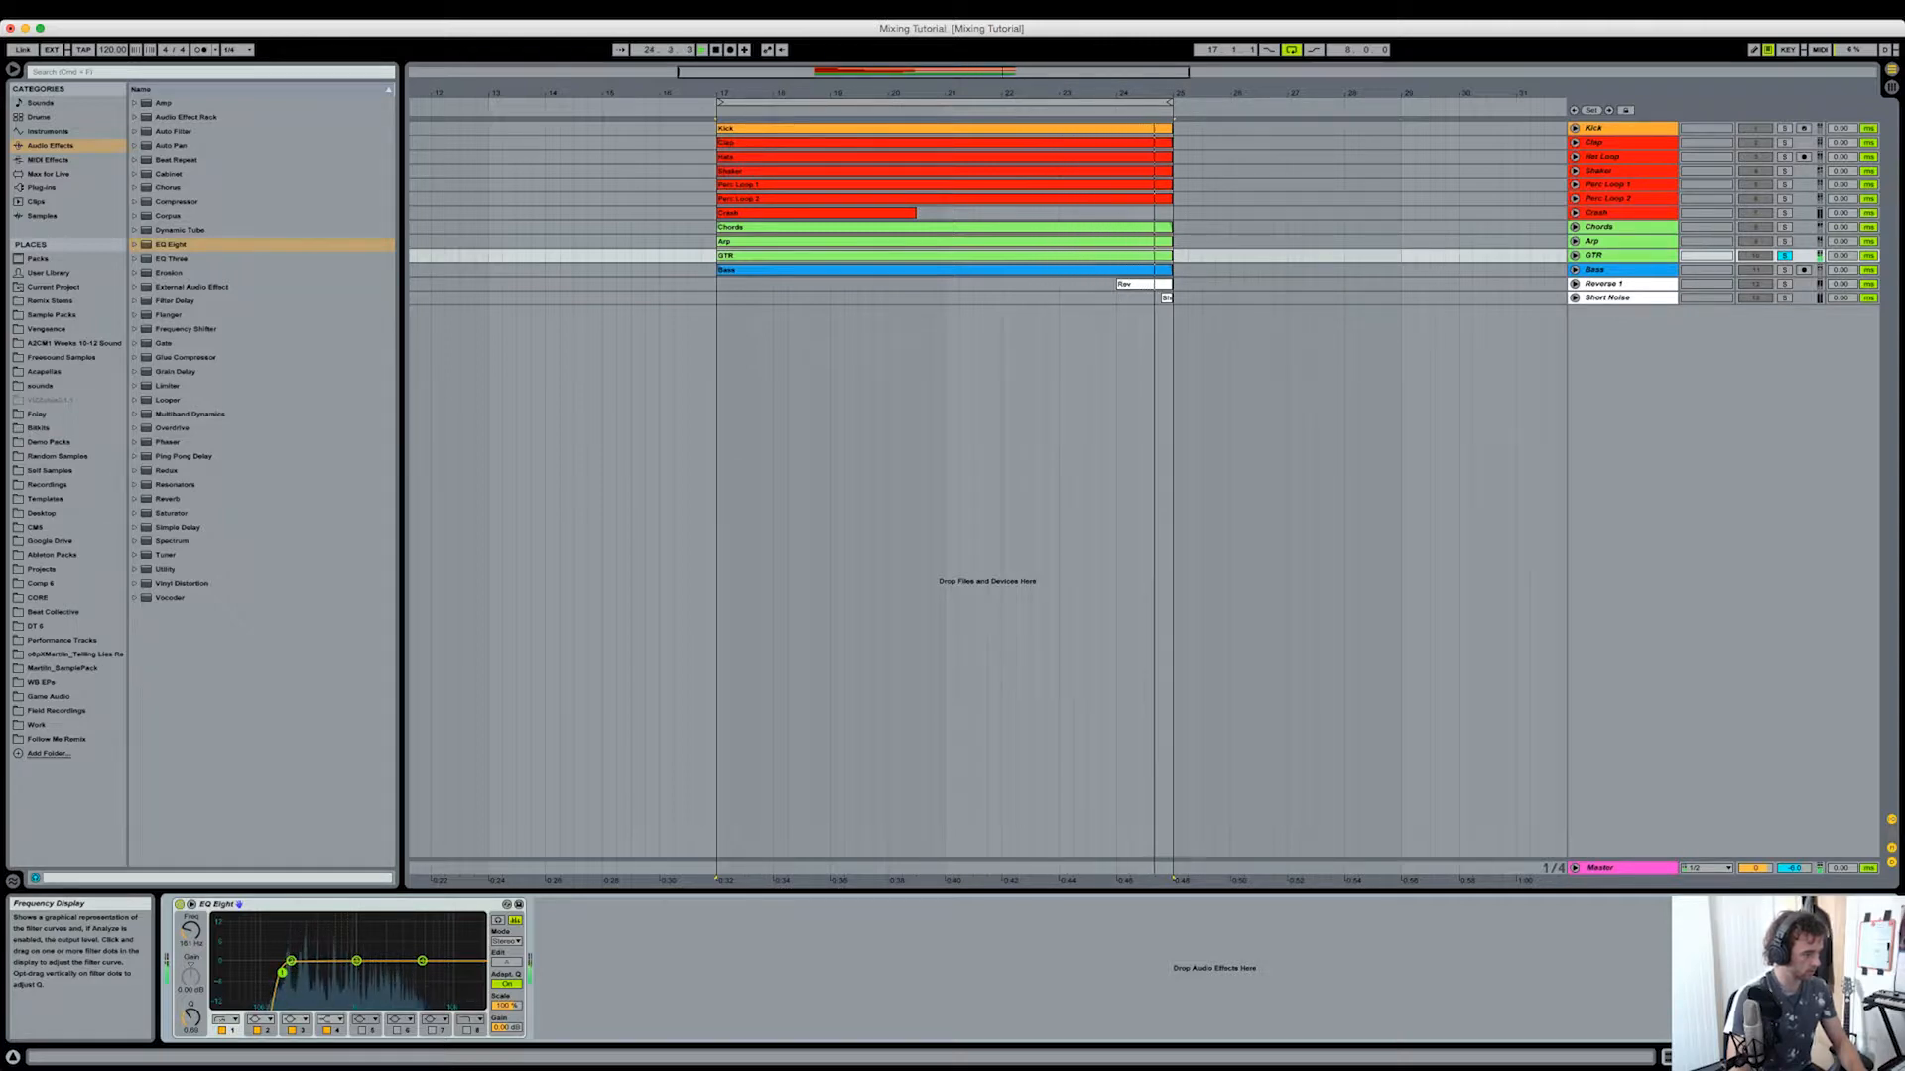
key("space")
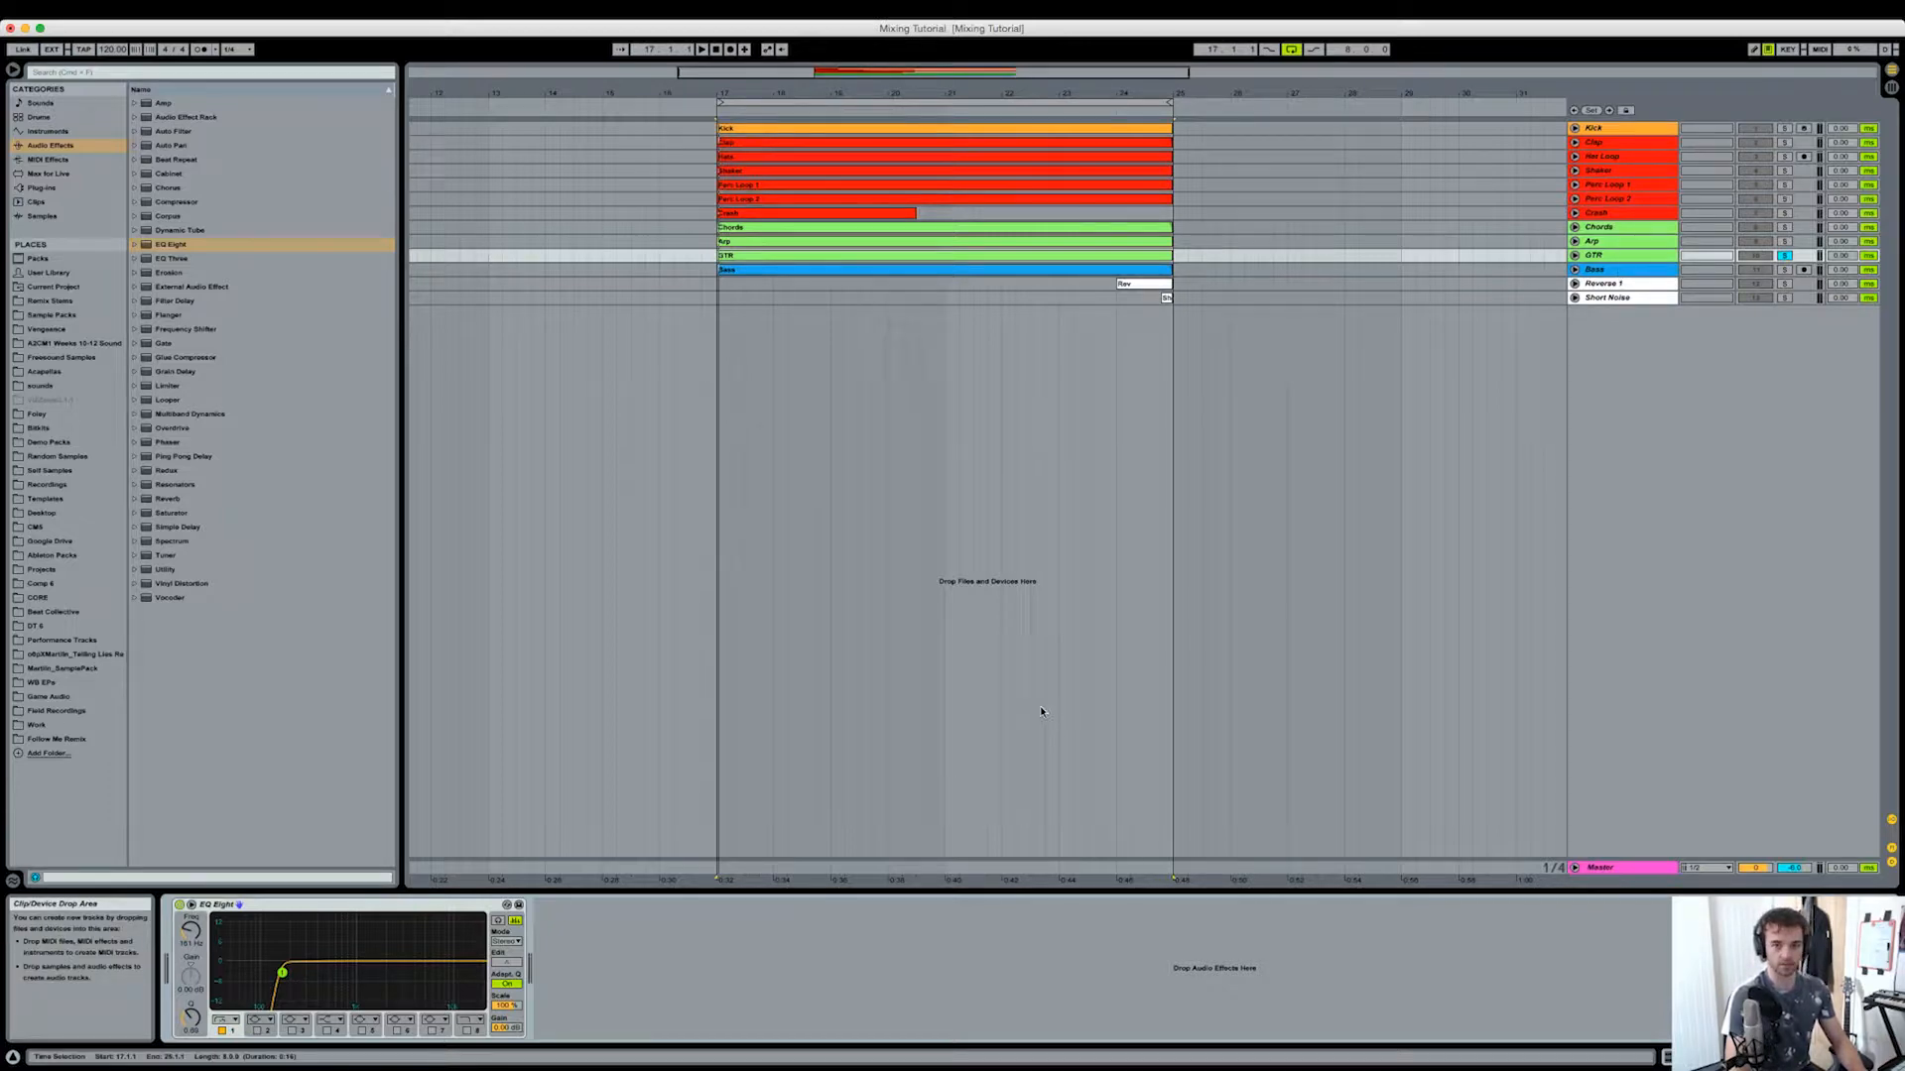
Step: Add an EQ Eight to the Reverse 1 track, solo and unfold it, and place the playback start near its clip's end
left_click(1622, 284)
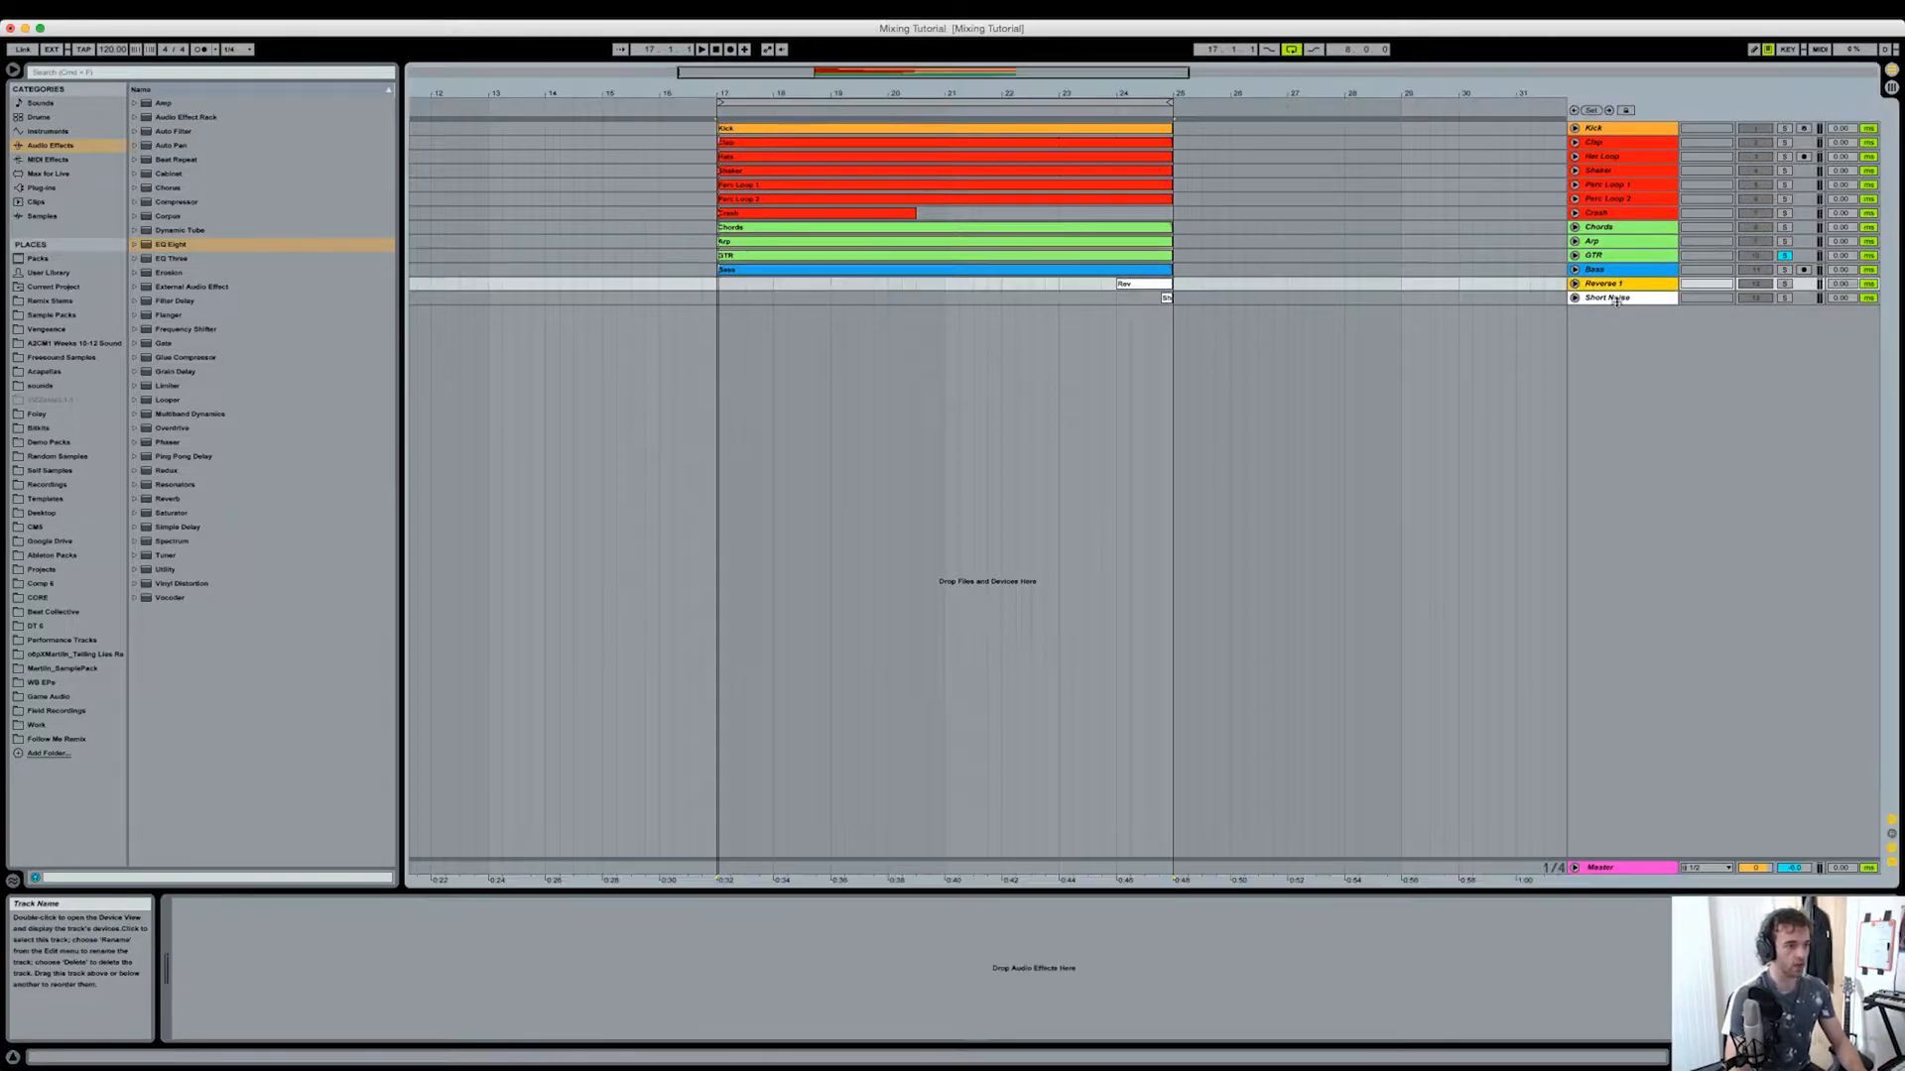
left_click(1612, 298)
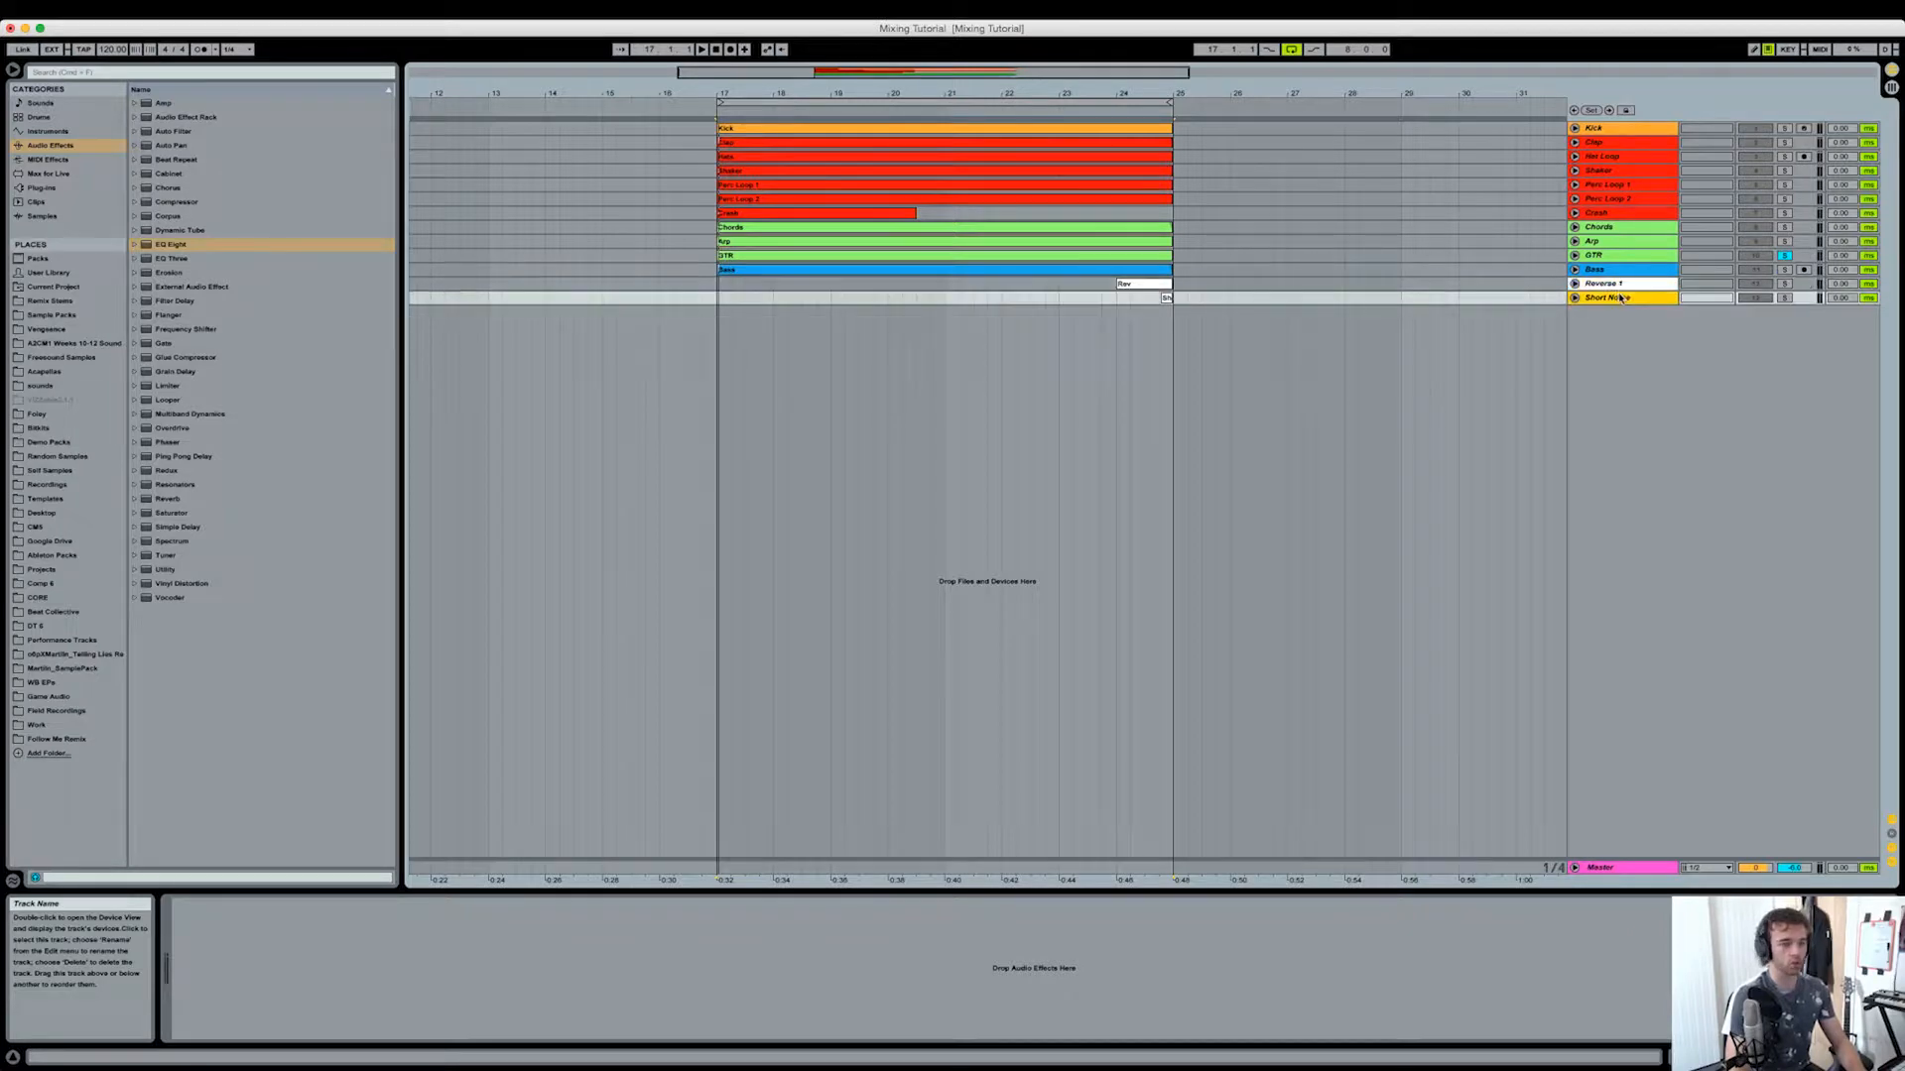
double_click(317, 245)
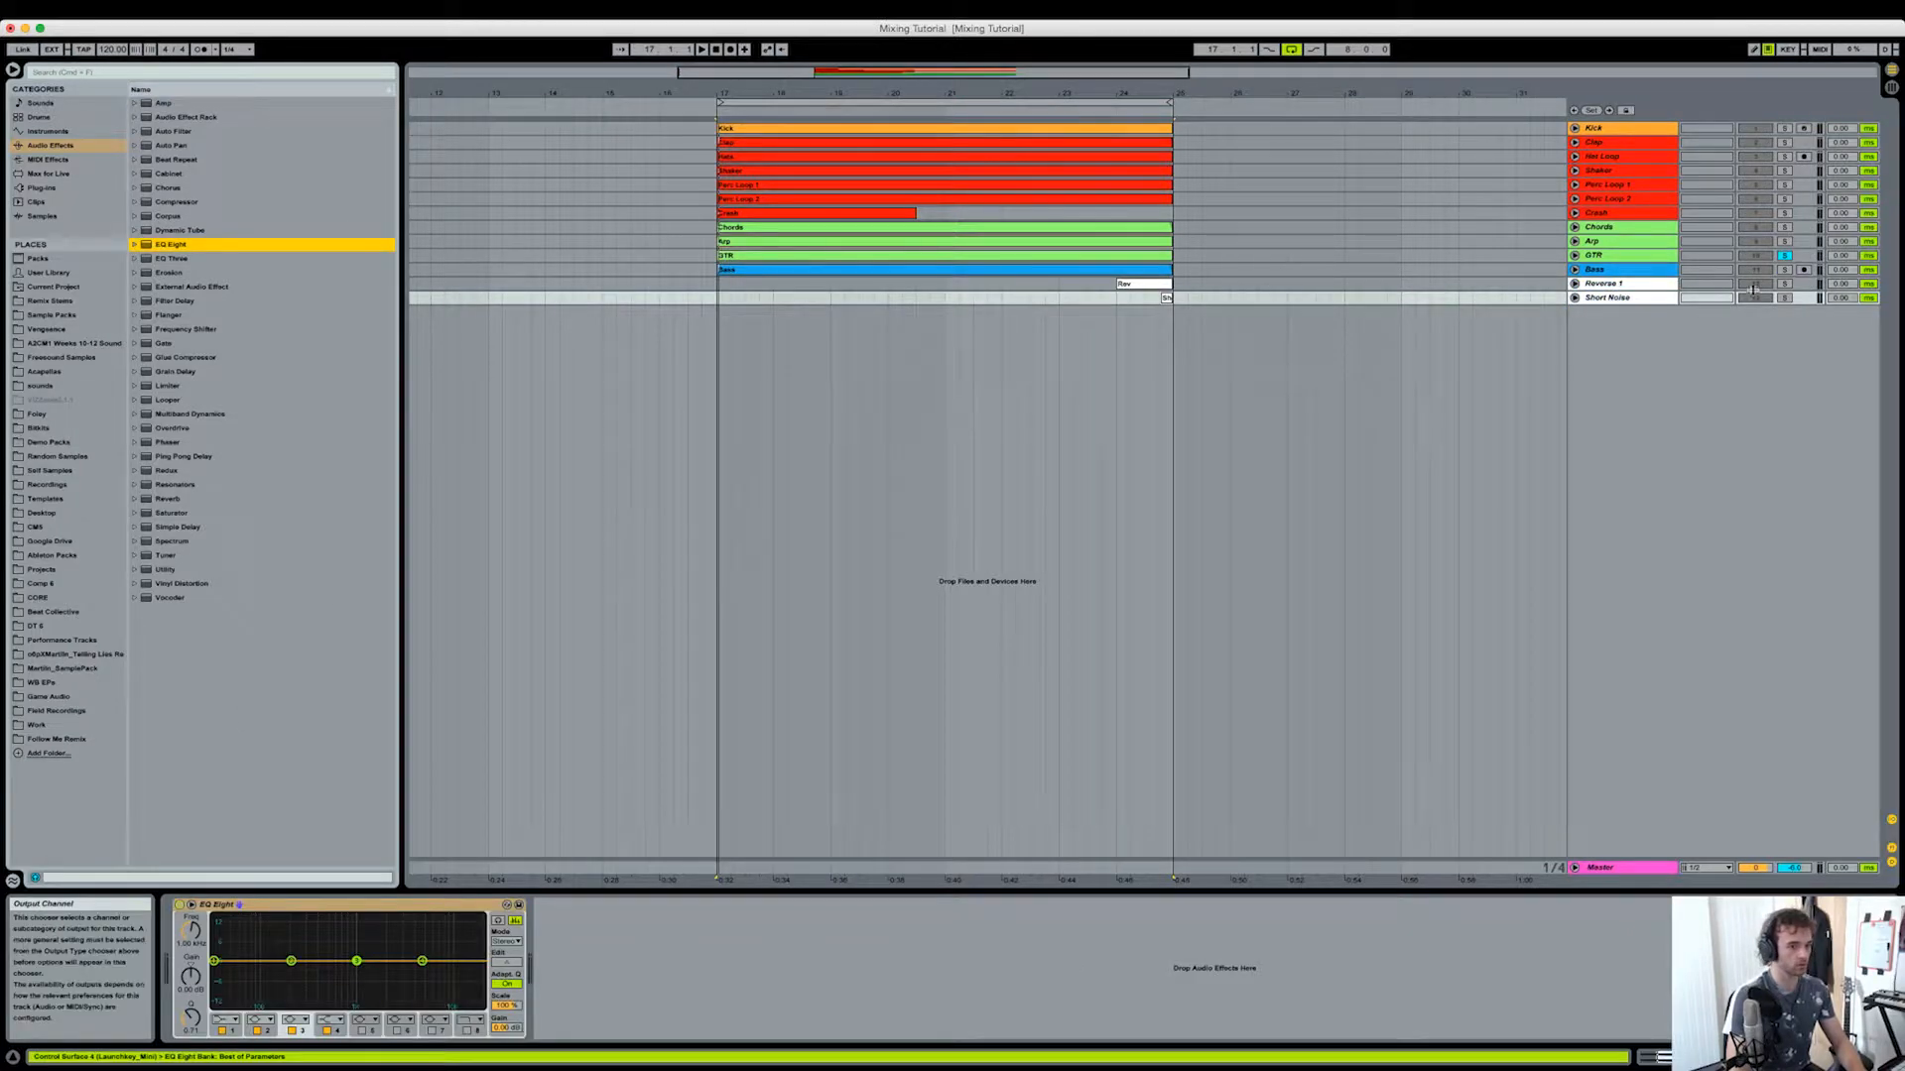
left_click(1575, 284)
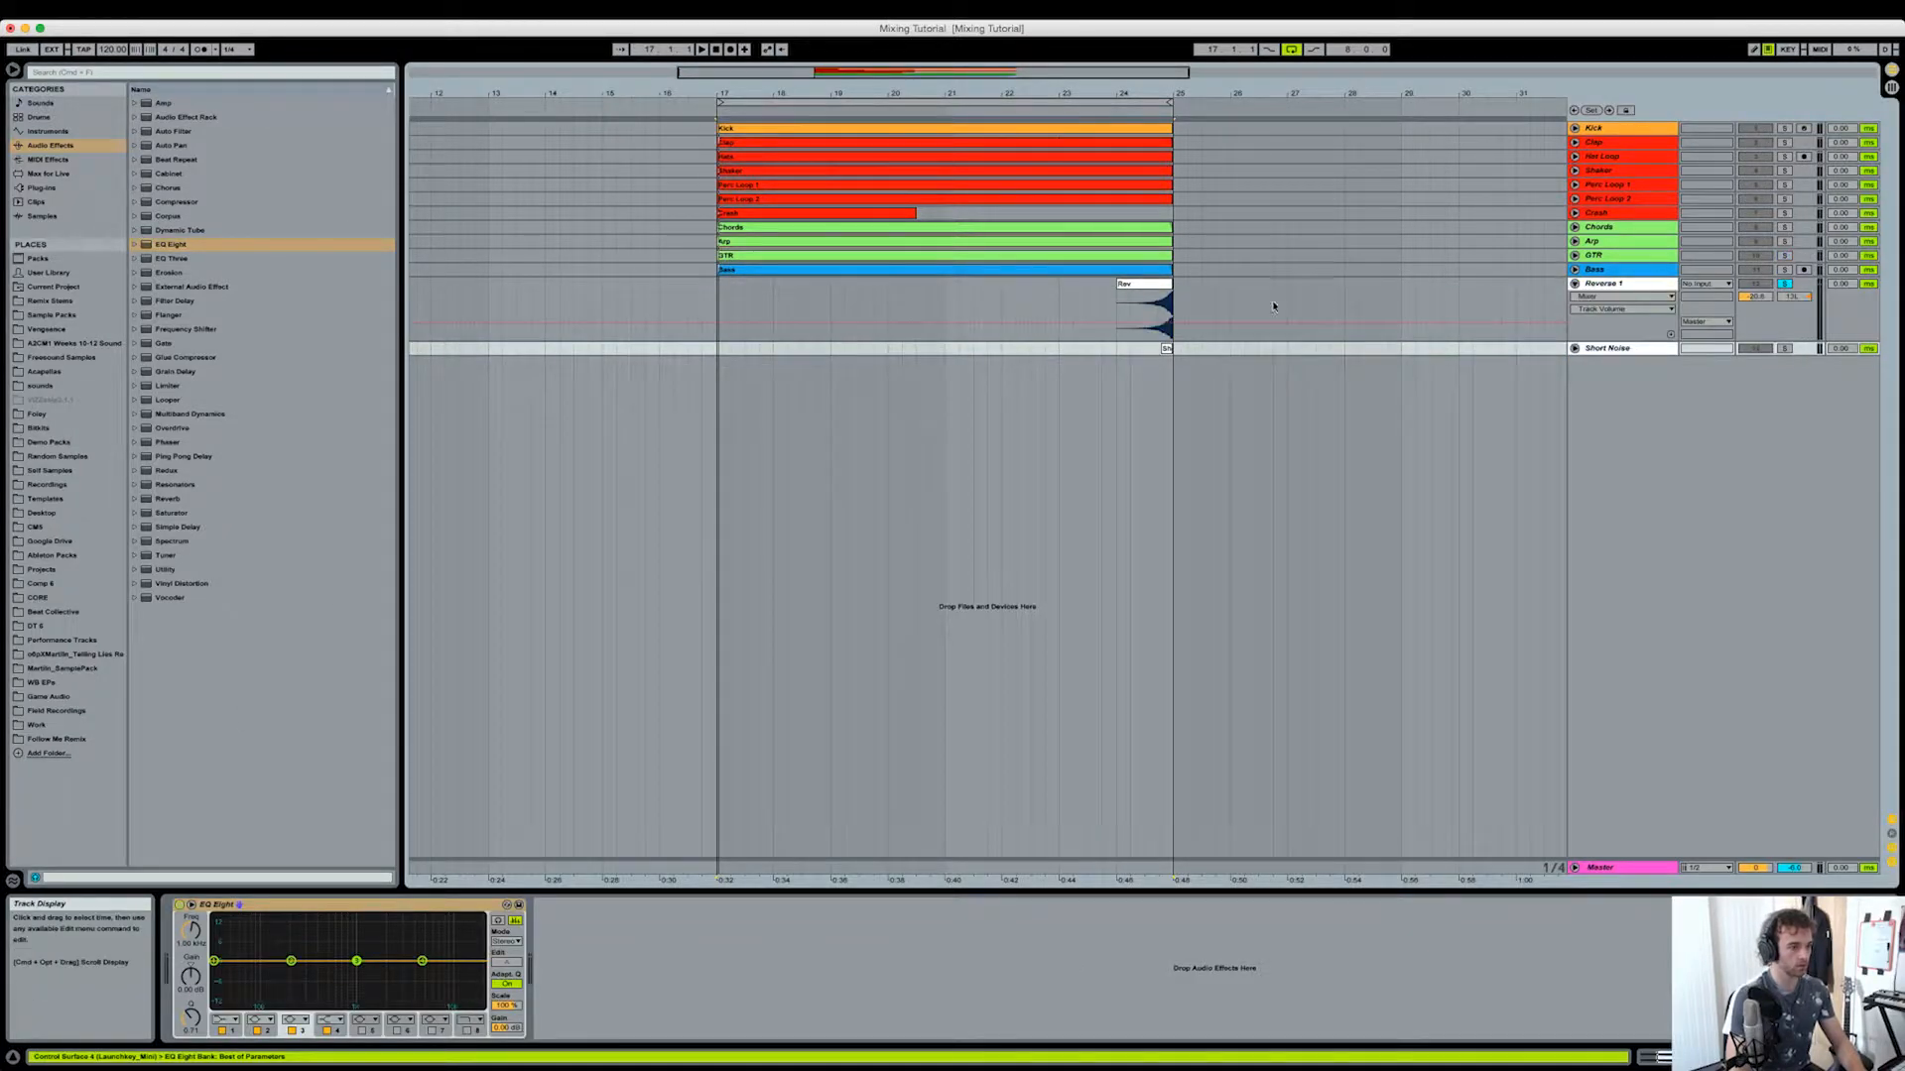
left_click(1163, 309)
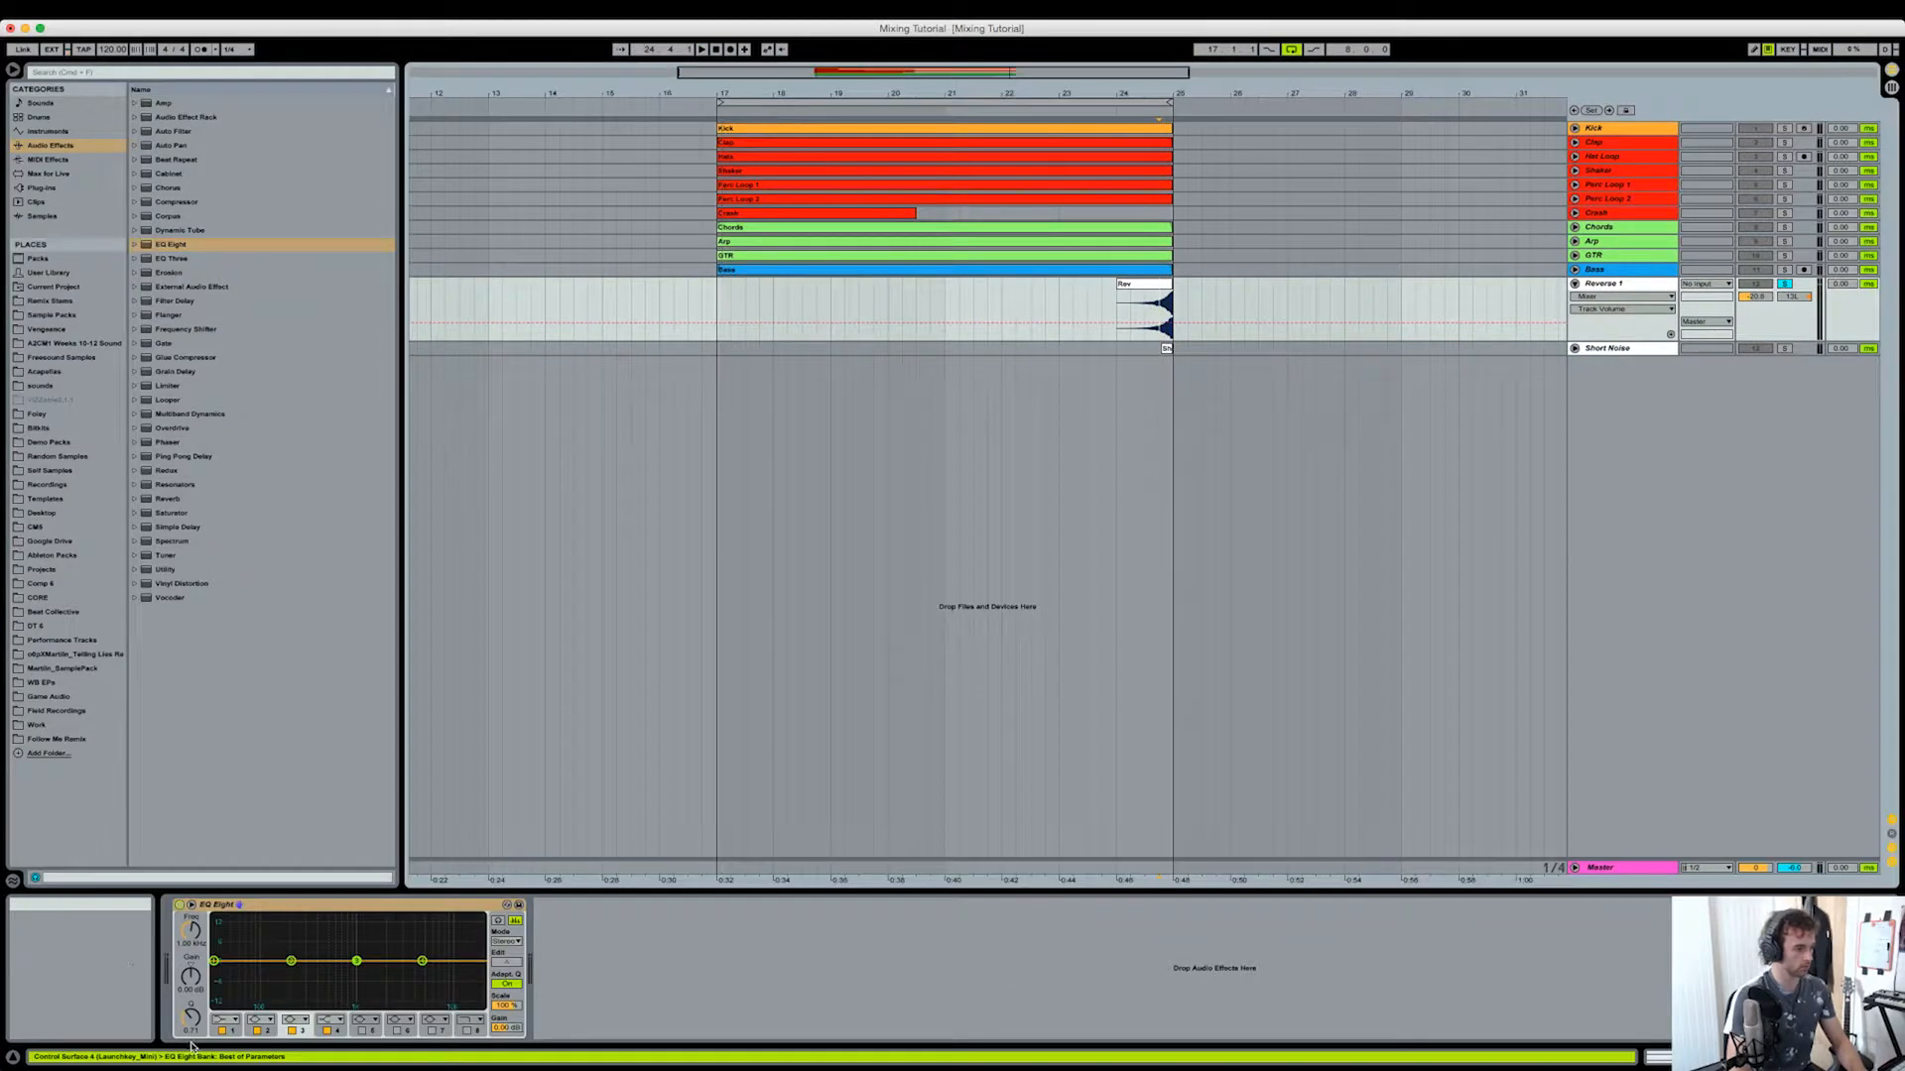
Step: Set the Reverse 1 EQ's first band to the steep low-cut filter, raise its cutoff and audition the clip
key("space")
left_click(226, 1020)
left_click(226, 931)
left_click_drag(215, 972, 281, 974)
key("space")
key("space")
key("space")
key("space")
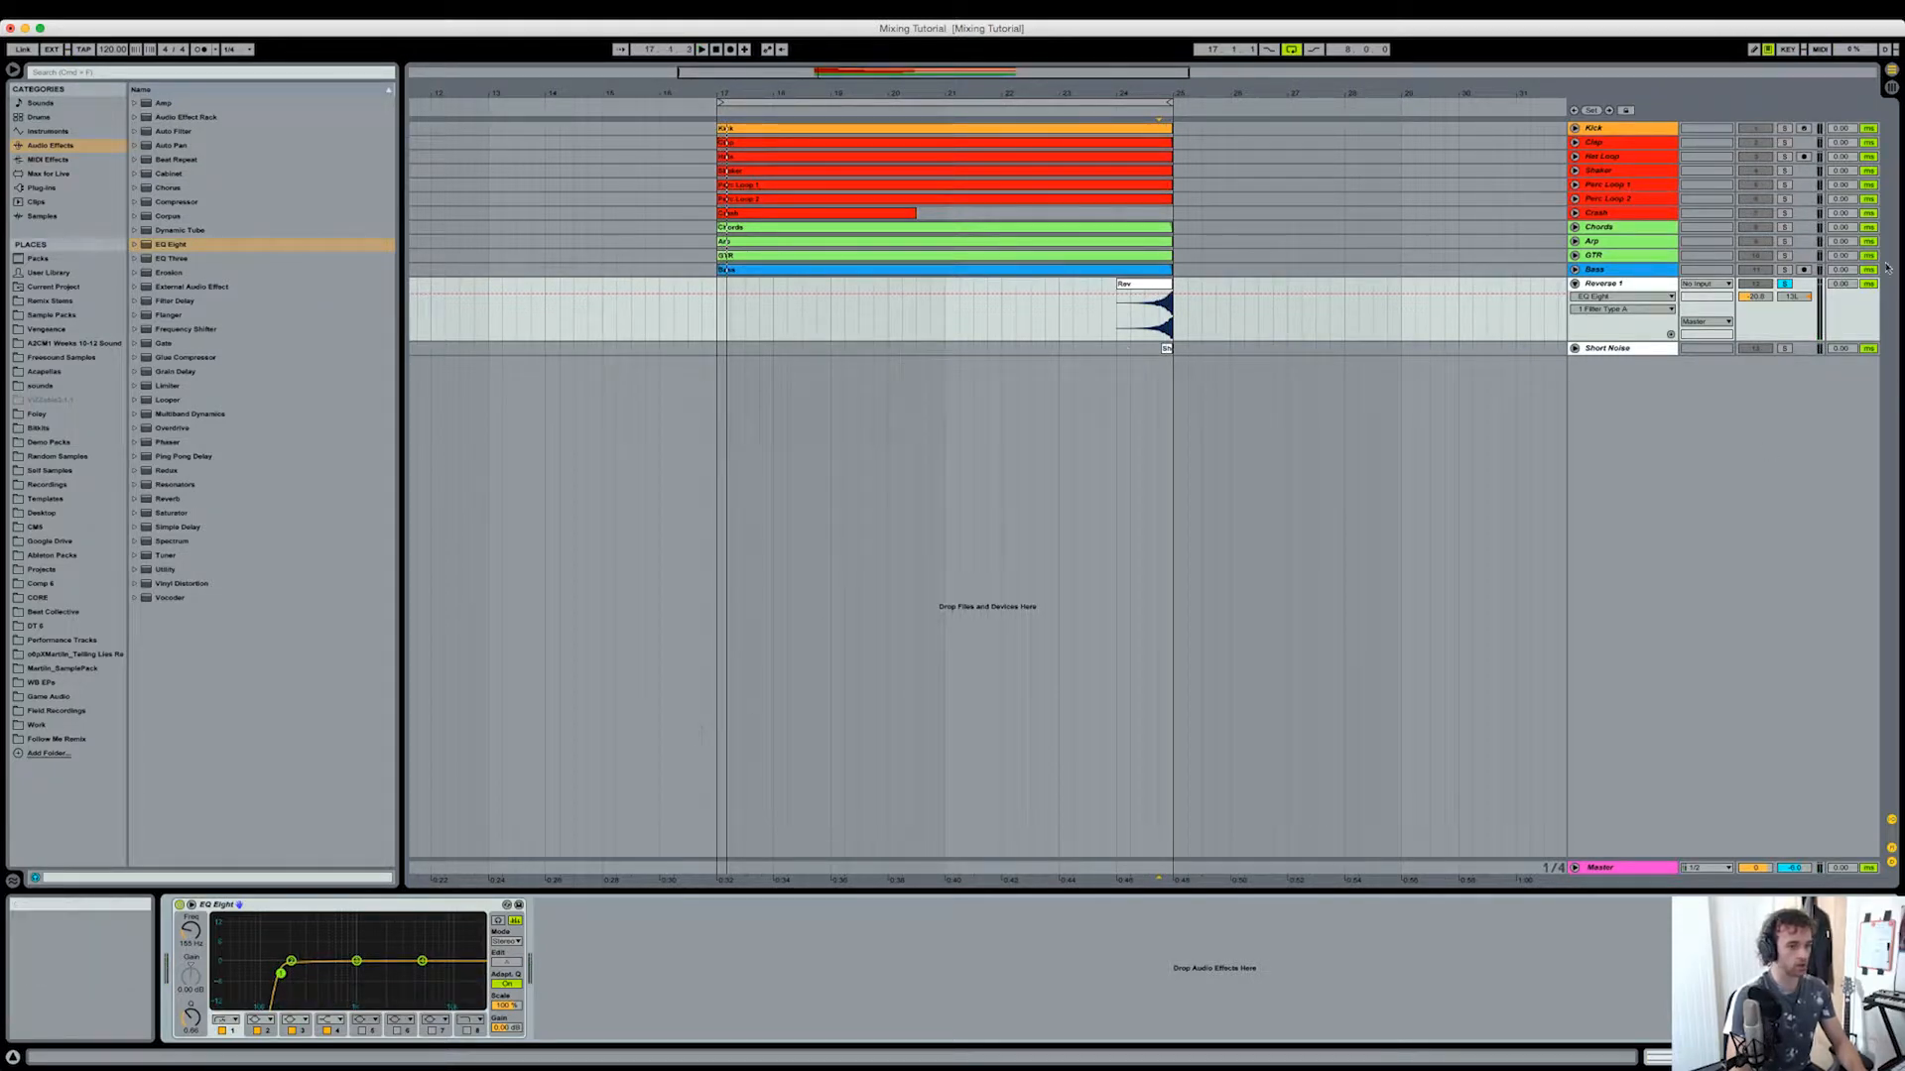
Step: Unsolo Reverse 1 and, in the full mix, raise its low cut slightly and dip band 3 around 1 kHz
left_click(1788, 285)
left_click(1105, 391)
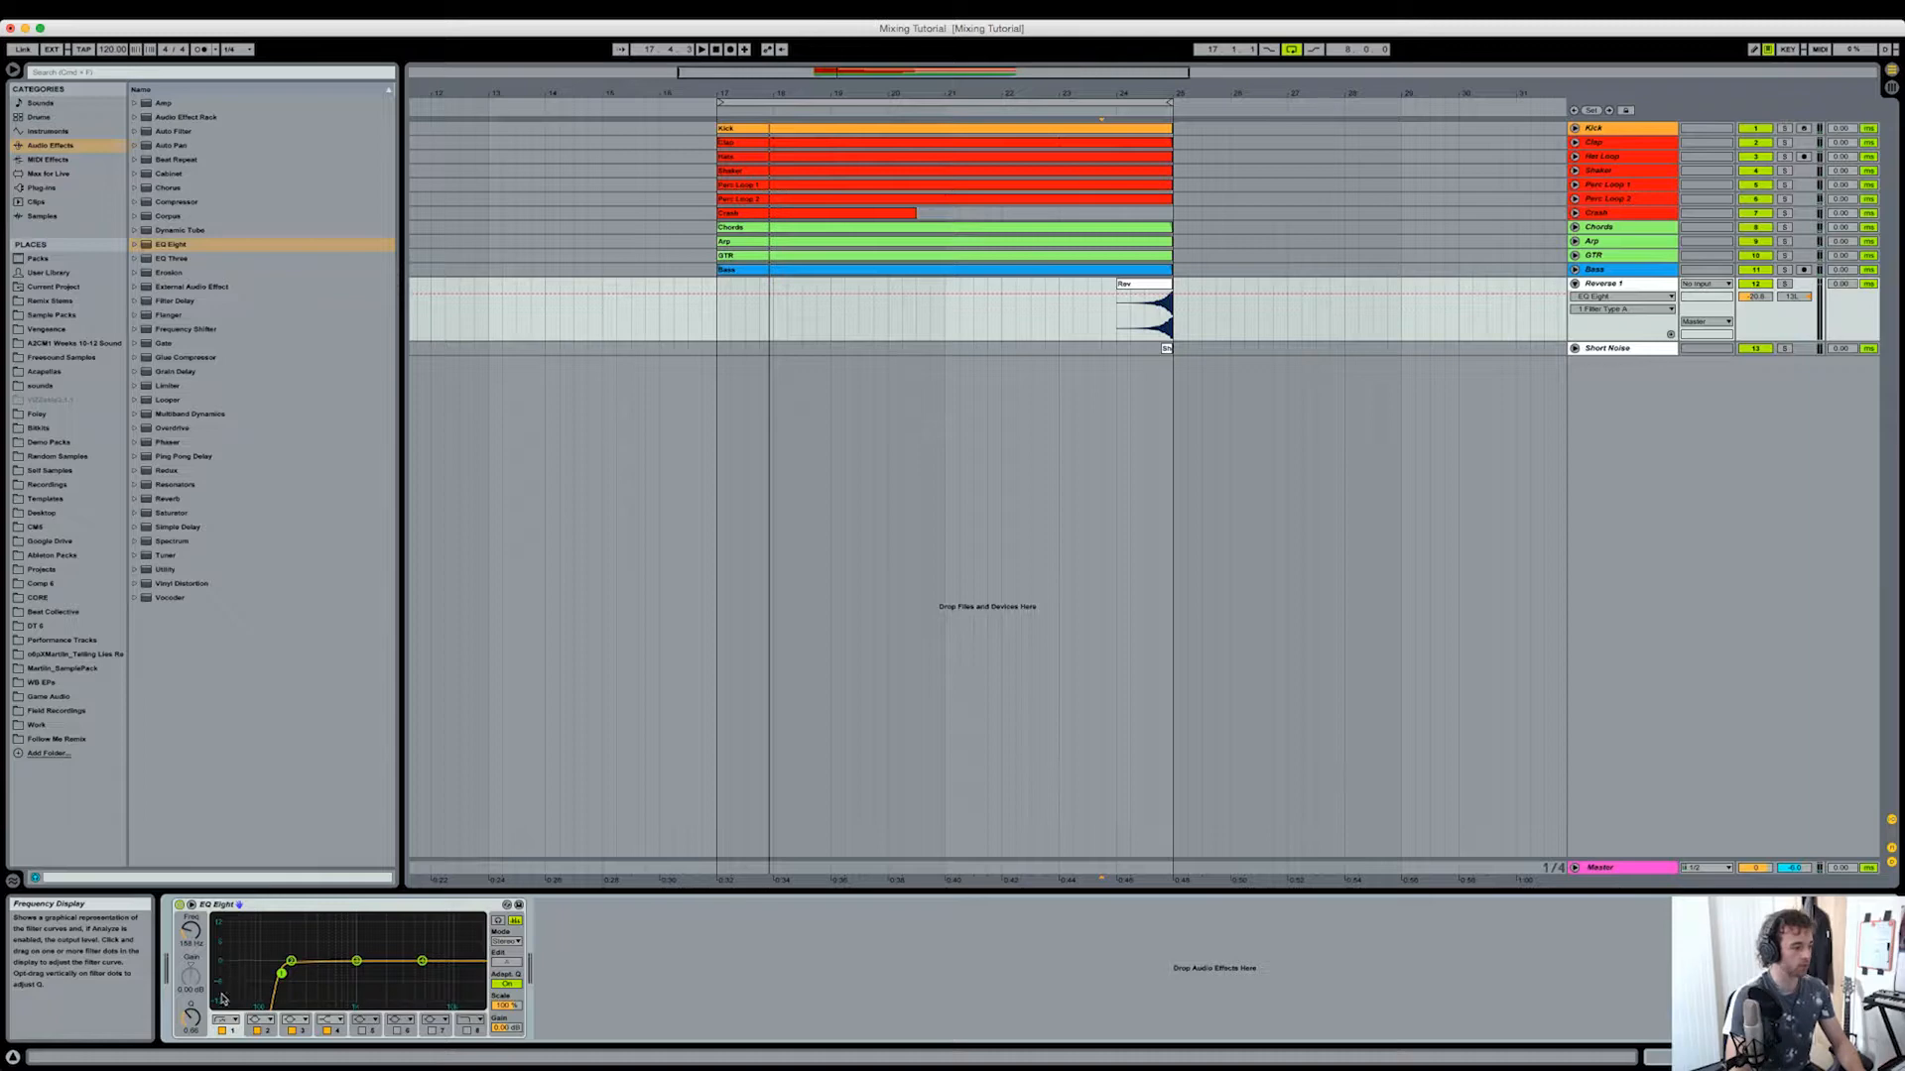
scroll(1270, 327, "right", 3)
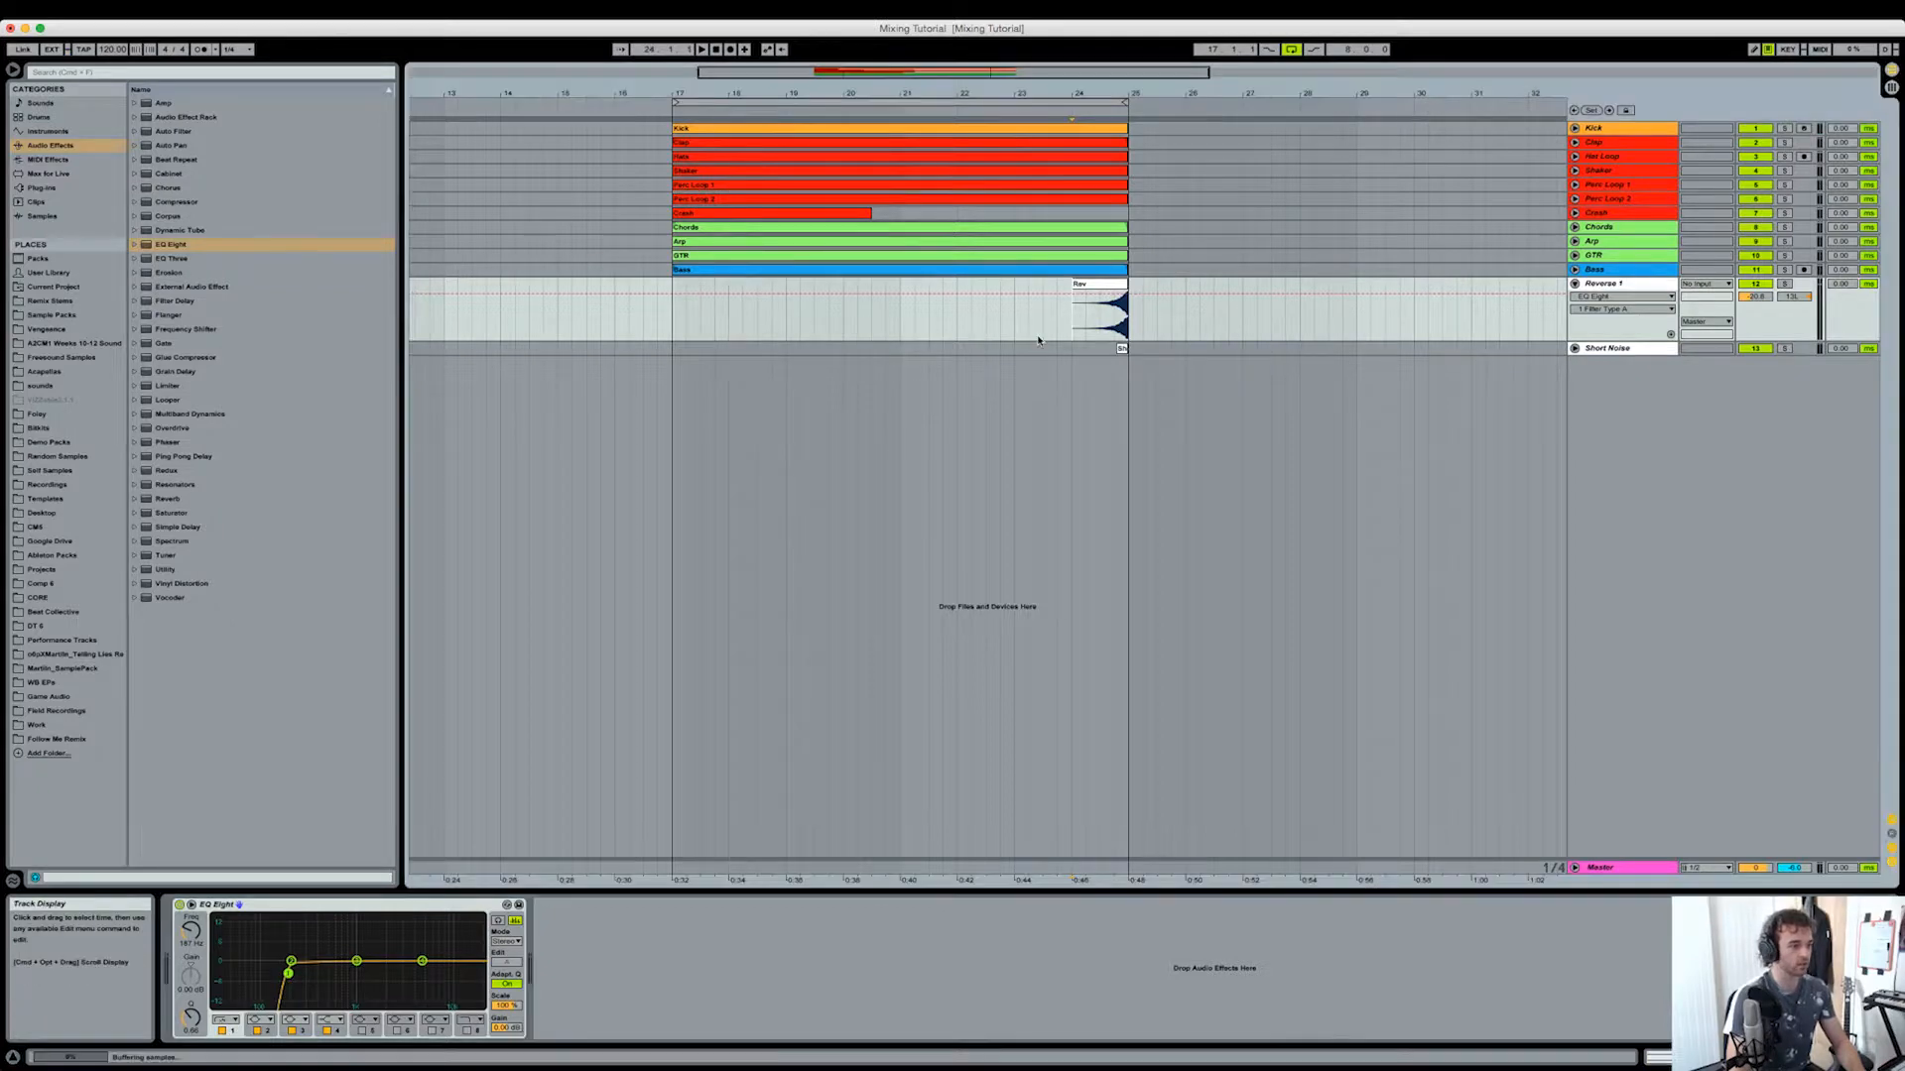
left_click_drag(290, 977, 293, 978)
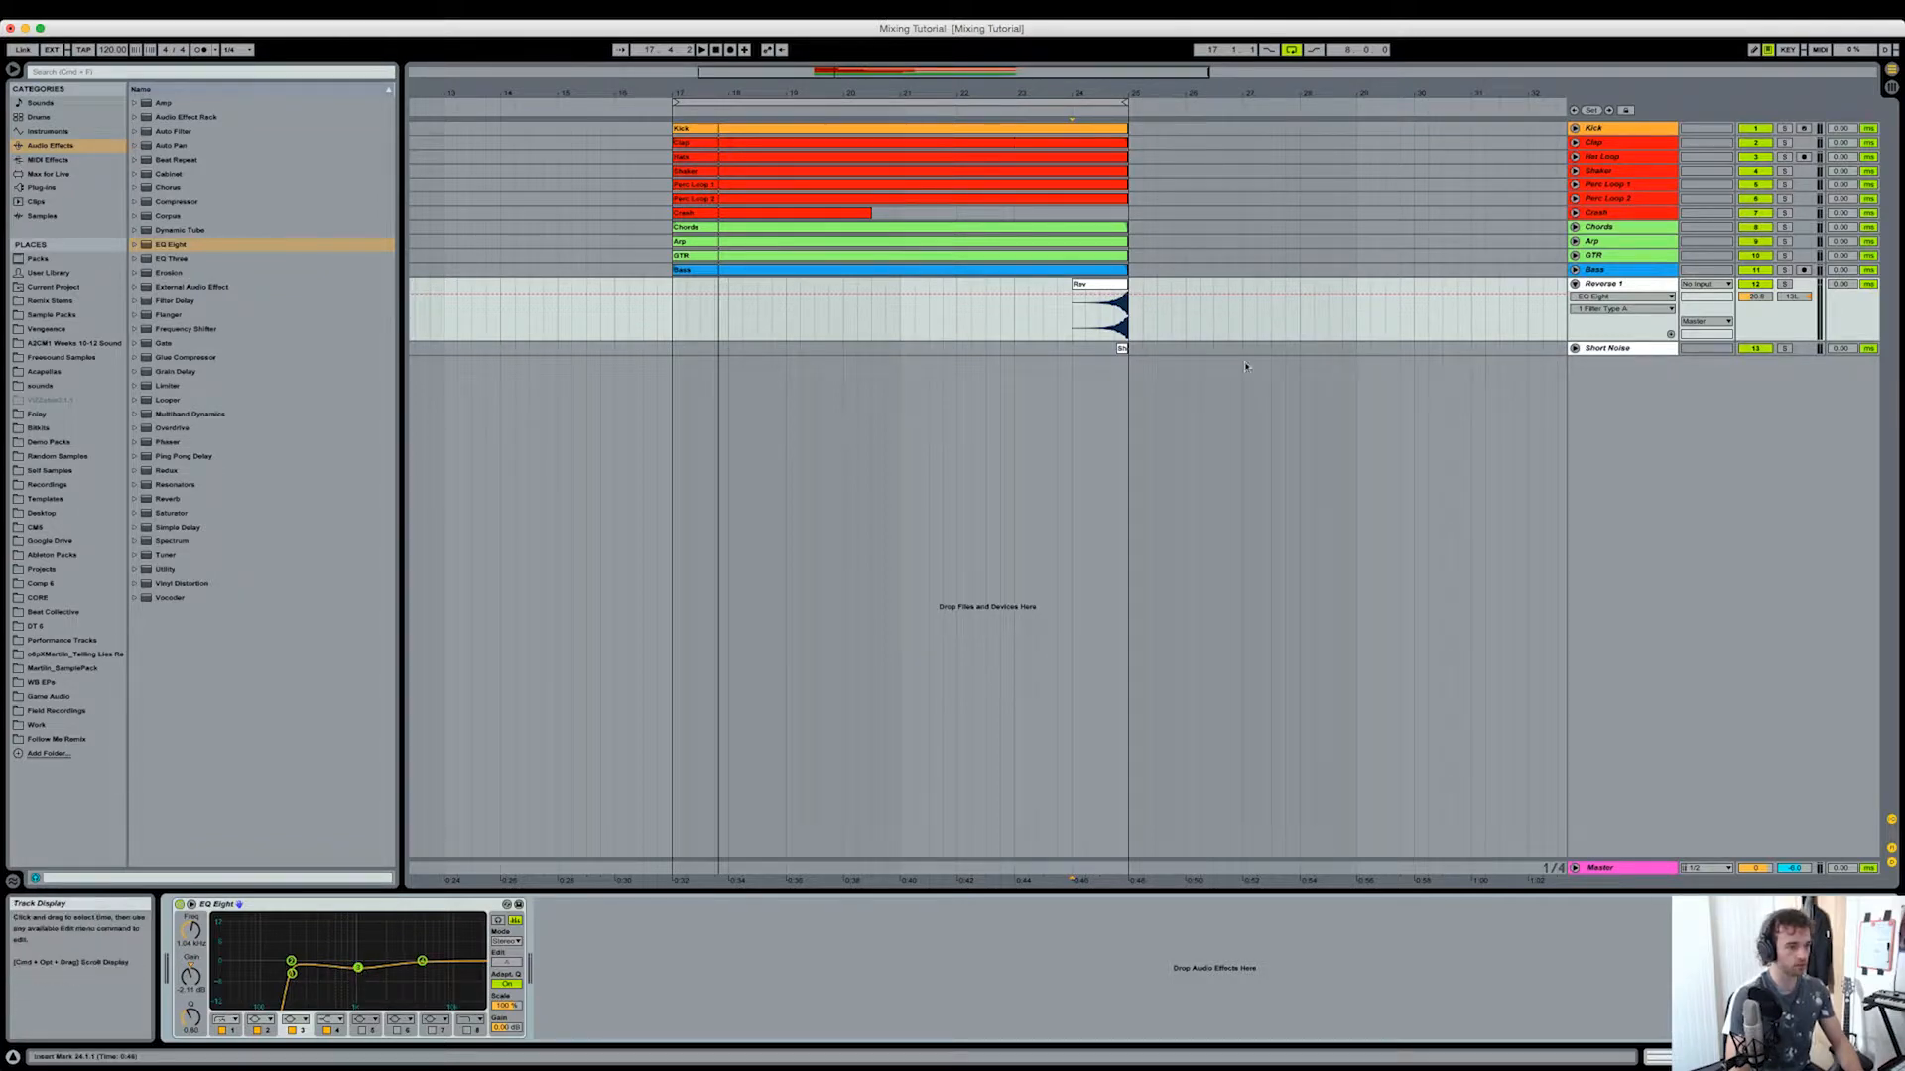
key("space")
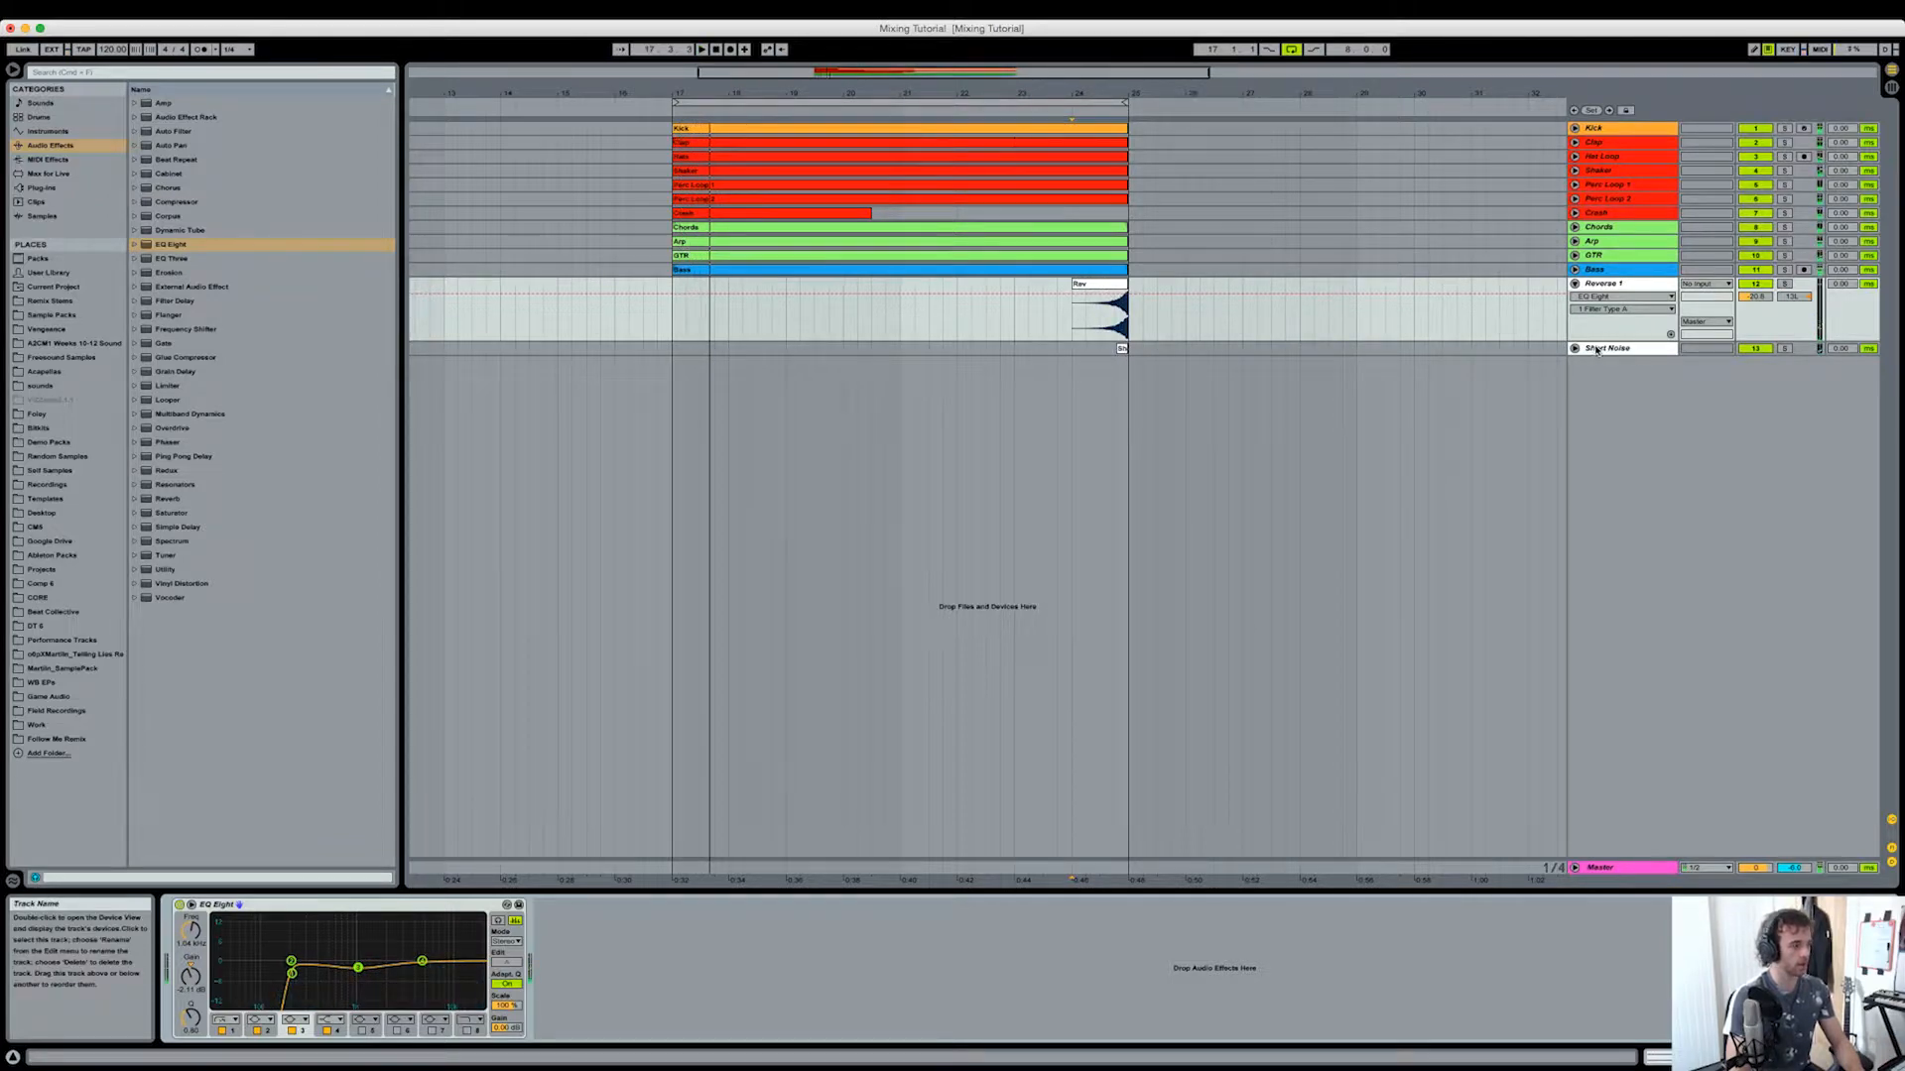
Step: Add an EQ Eight to the Short Noise track, unfold it and audition playback from its clip
left_click(1596, 350)
double_click(263, 244)
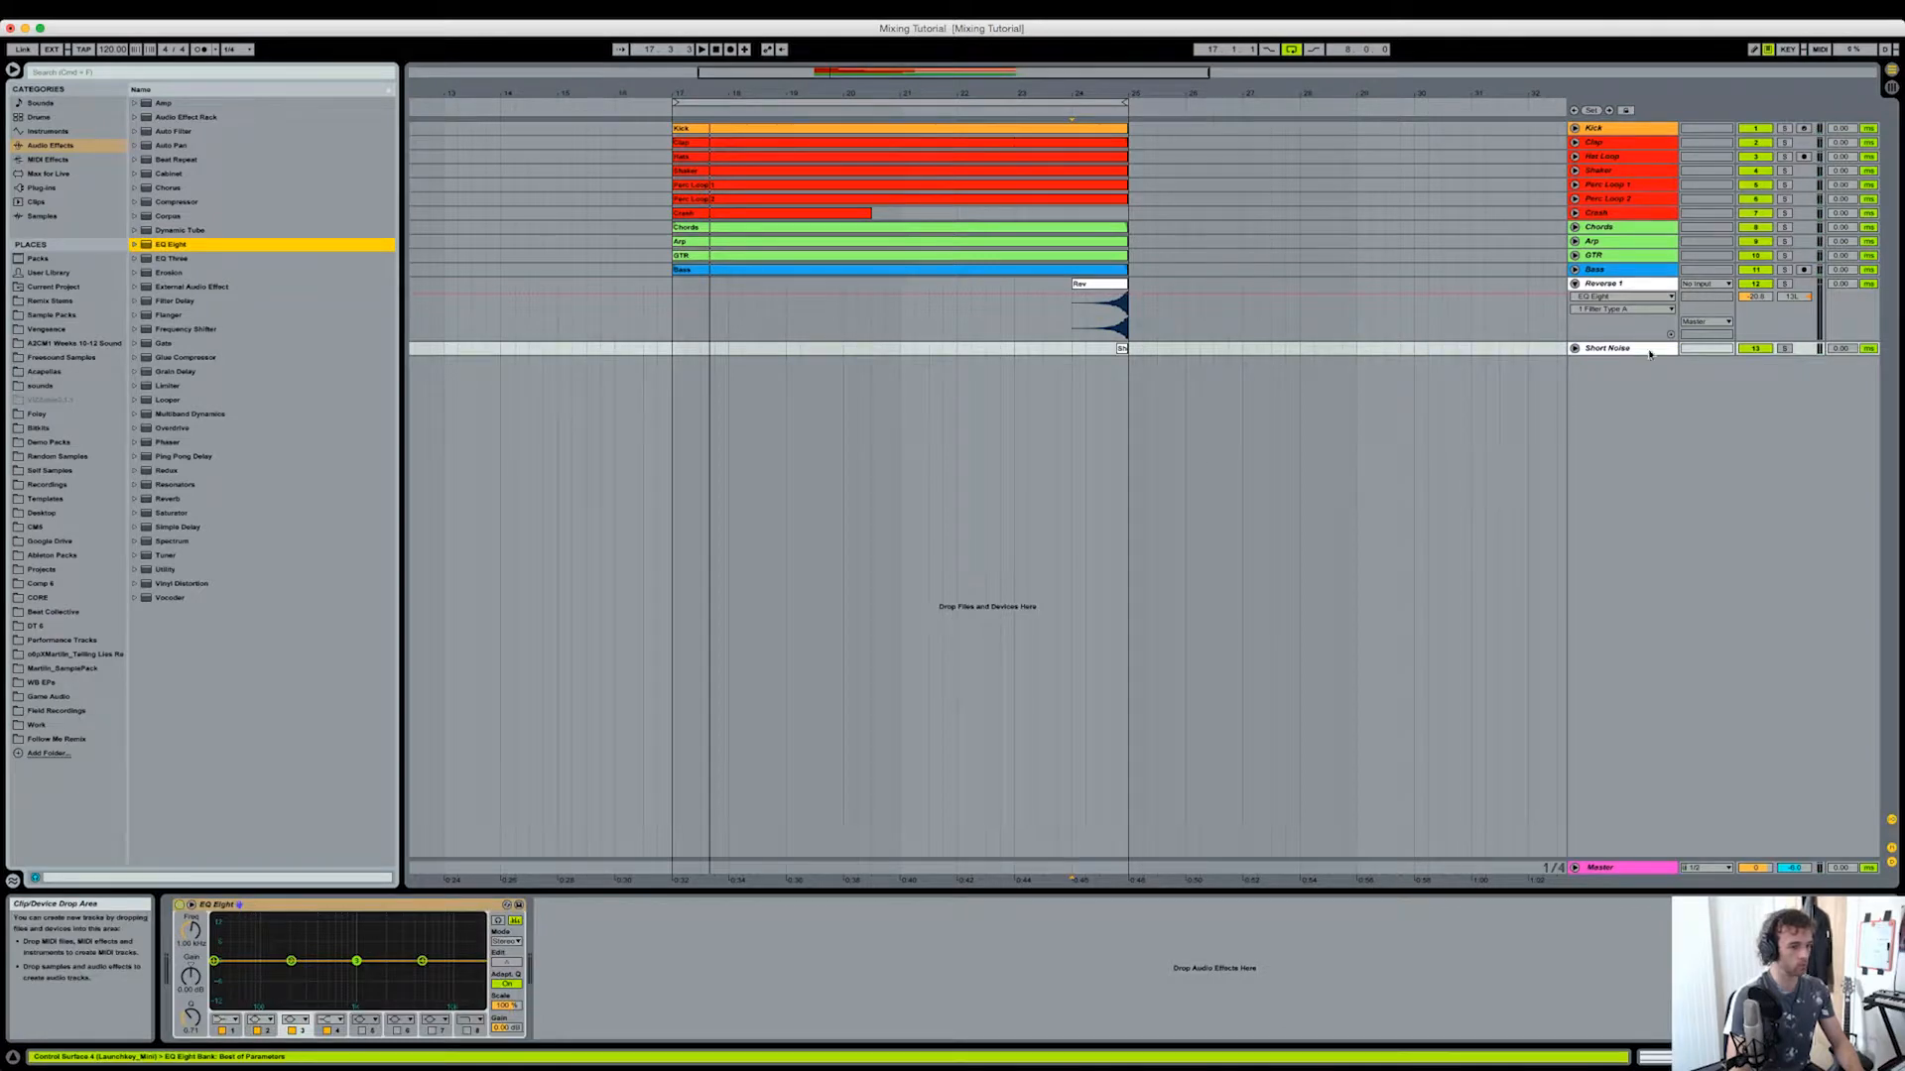
left_click(1575, 349)
left_click(1122, 349)
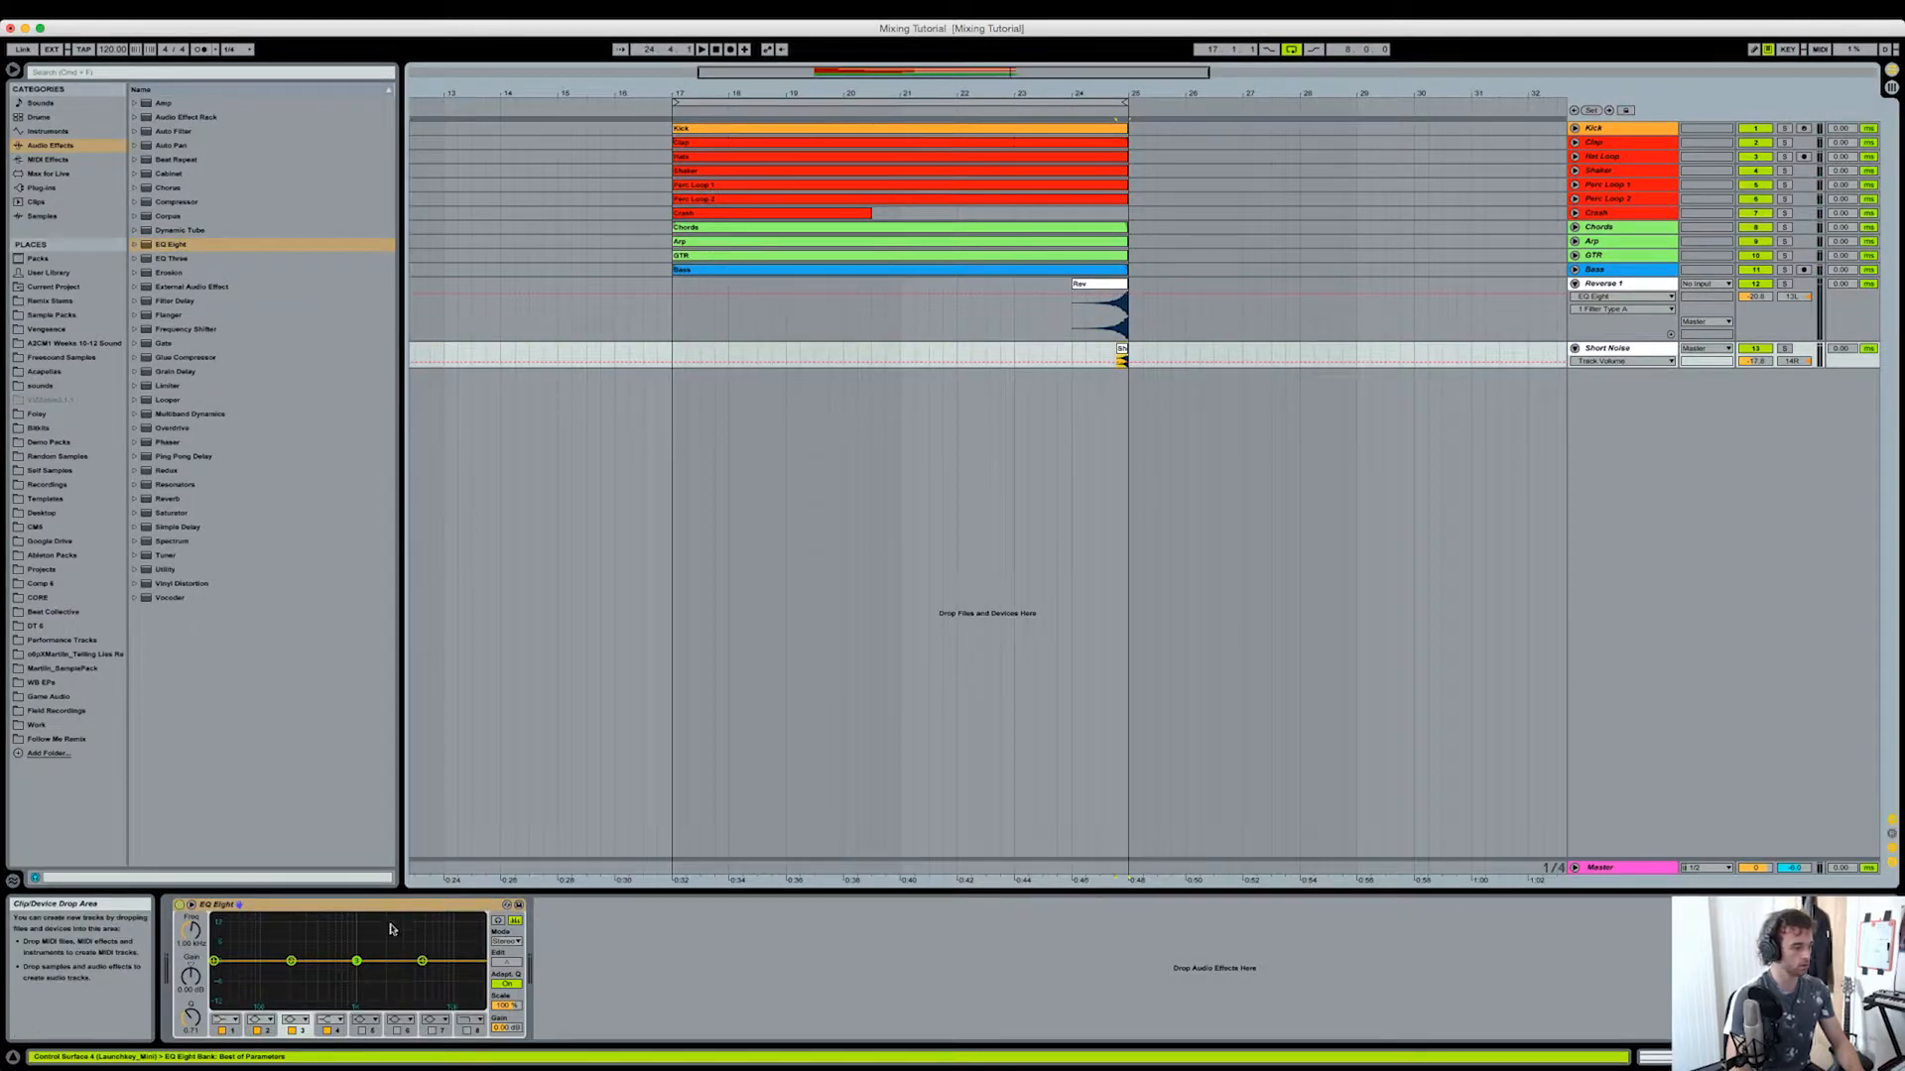
key("space")
key("space")
Step: Set the Short Noise EQ's first band to the steep low-cut filter and raise its cutoff into the low mids while auditioning
left_click(226, 1020)
left_click(226, 930)
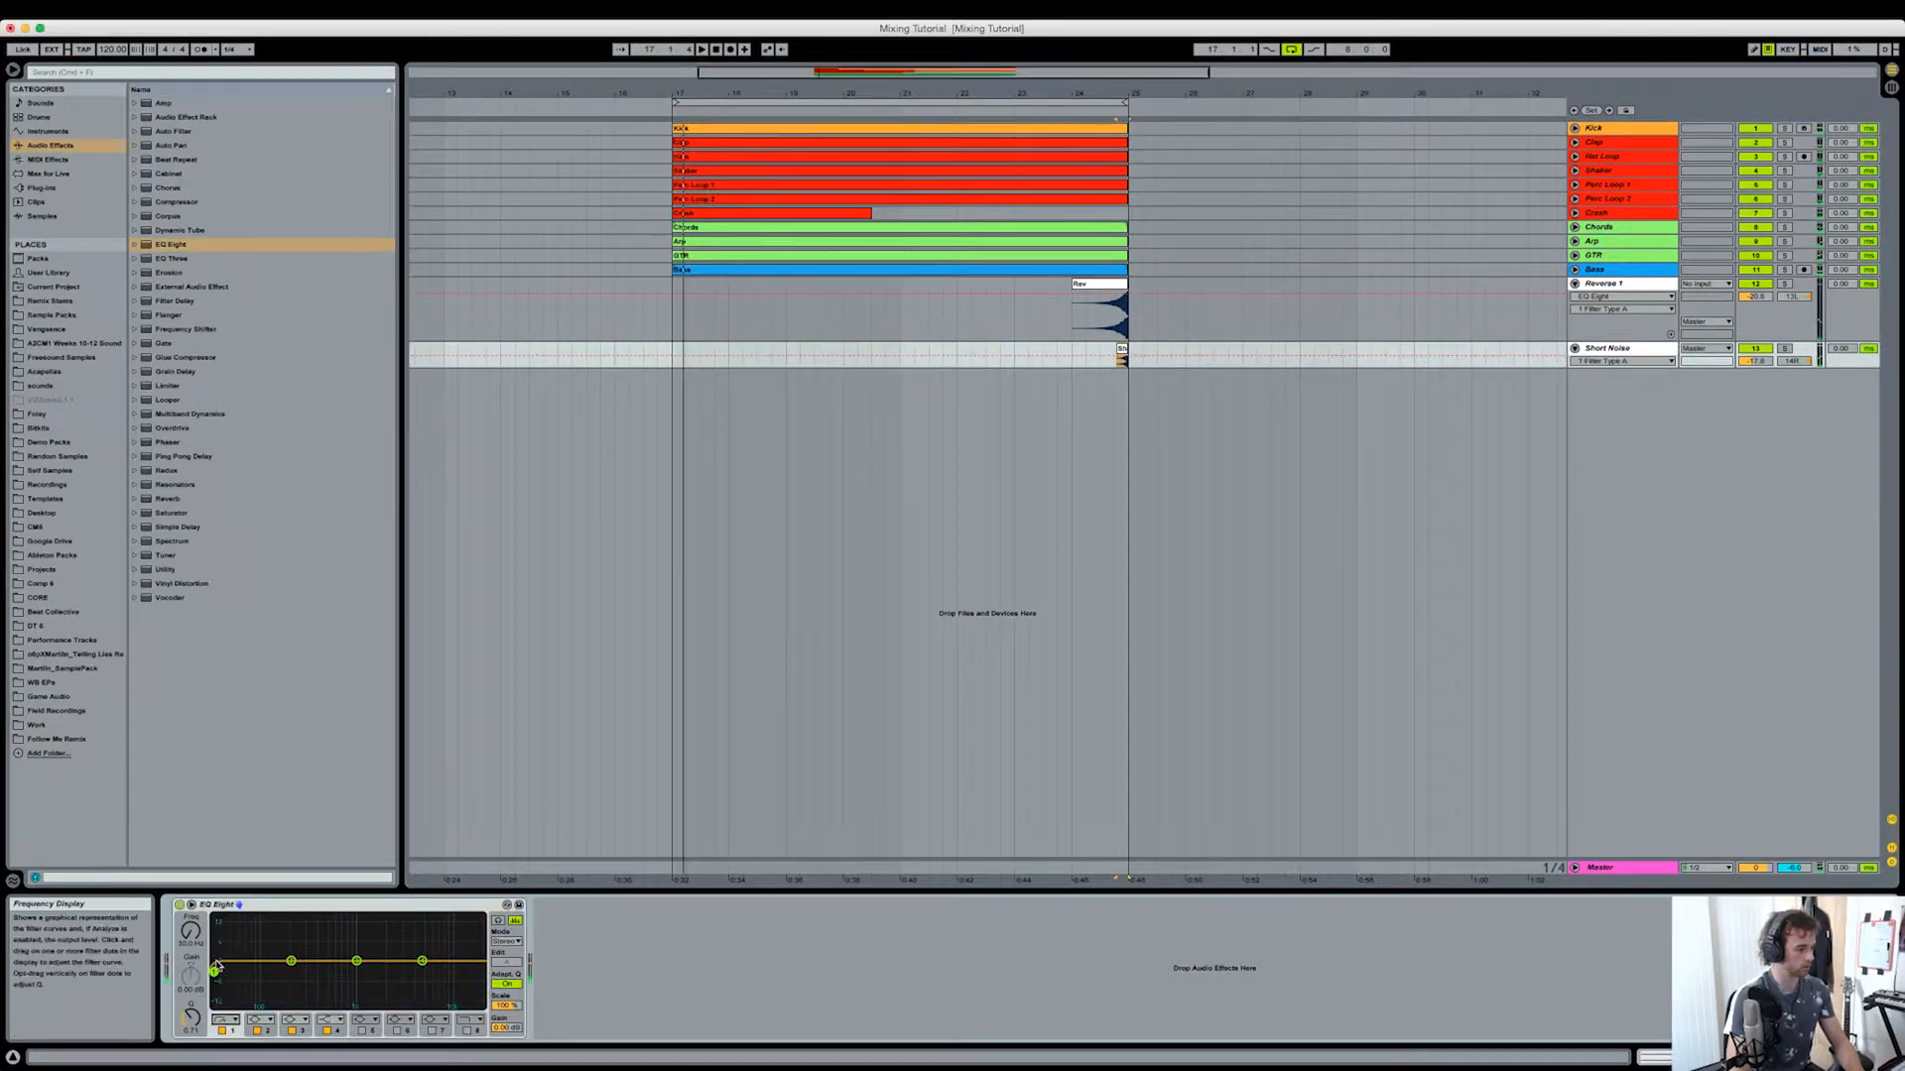
key("space")
left_click_drag(323, 976, 325, 977)
key("space")
key("space")
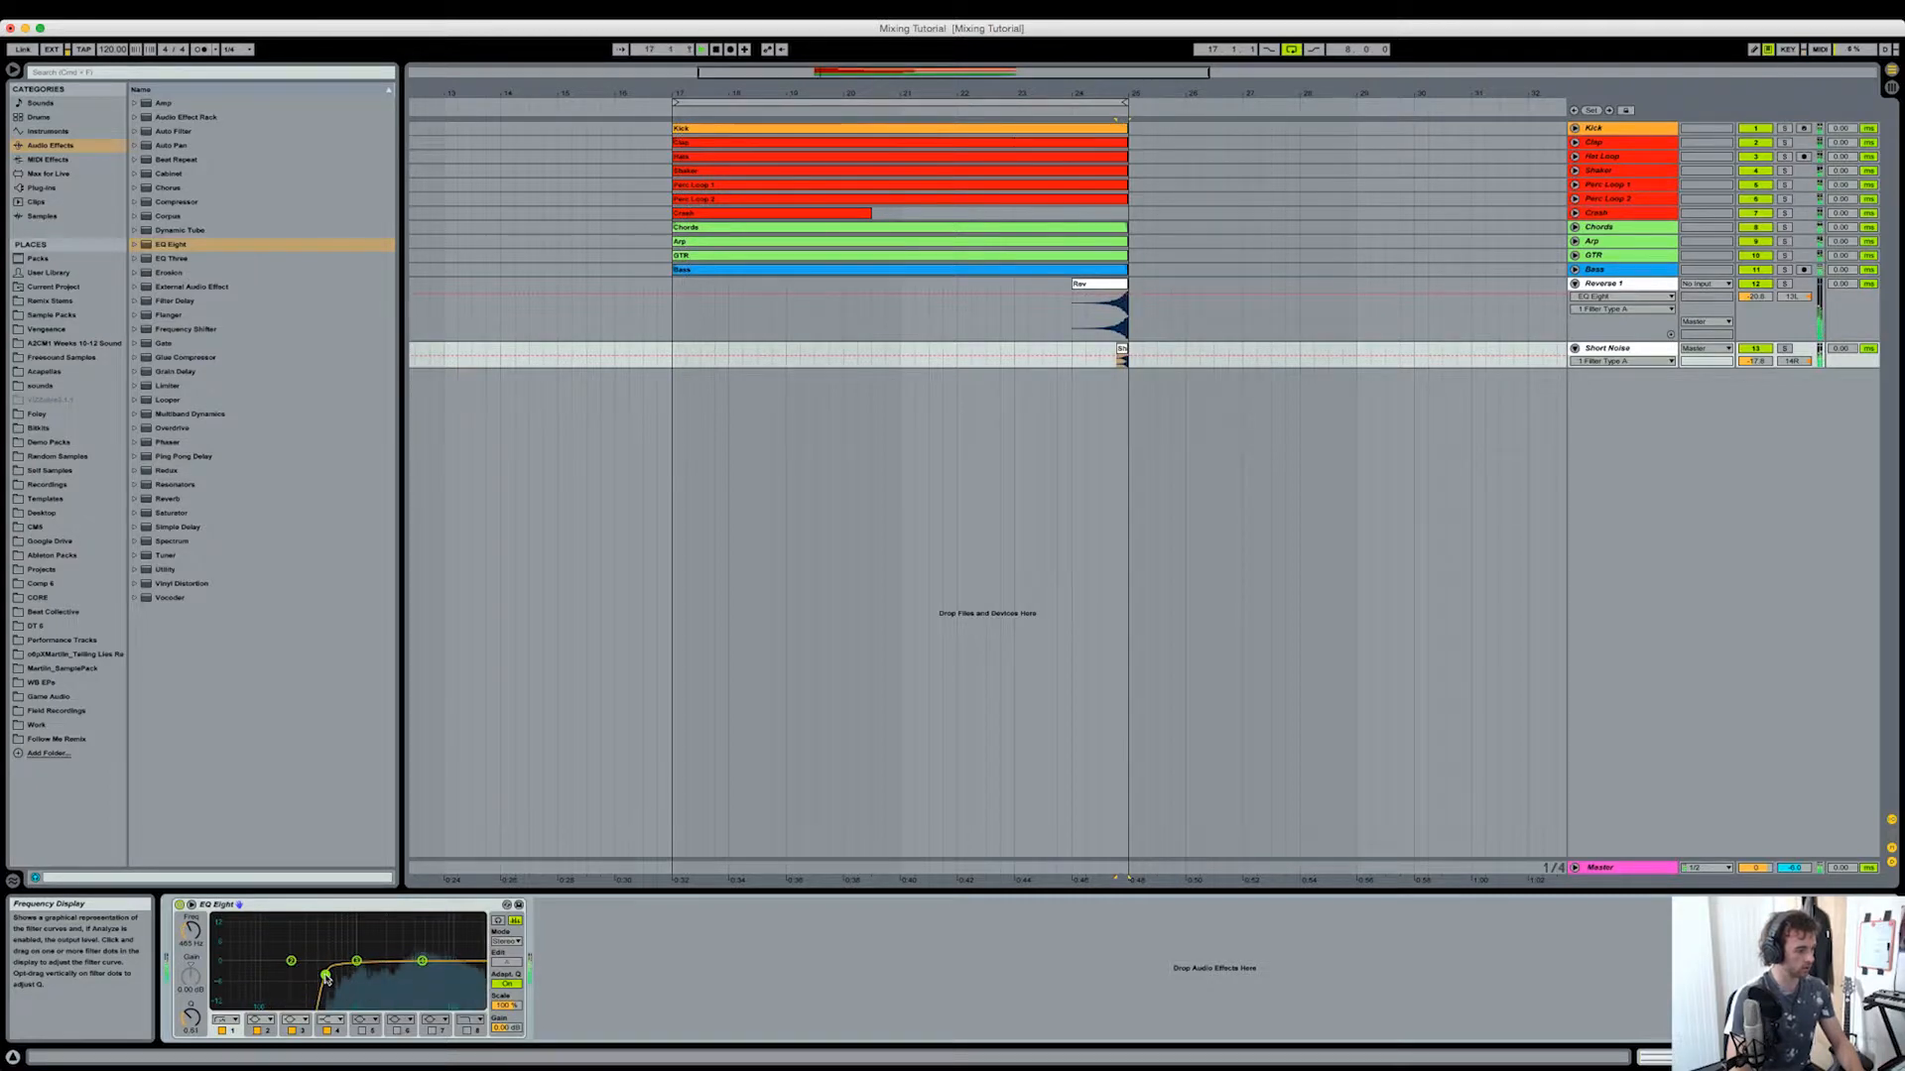
key("space")
Step: Switch off bands 2 to 4 of the Short Noise EQ and fold the Short Noise and Reverse 1 tracks
left_click(257, 1031)
left_click(326, 1032)
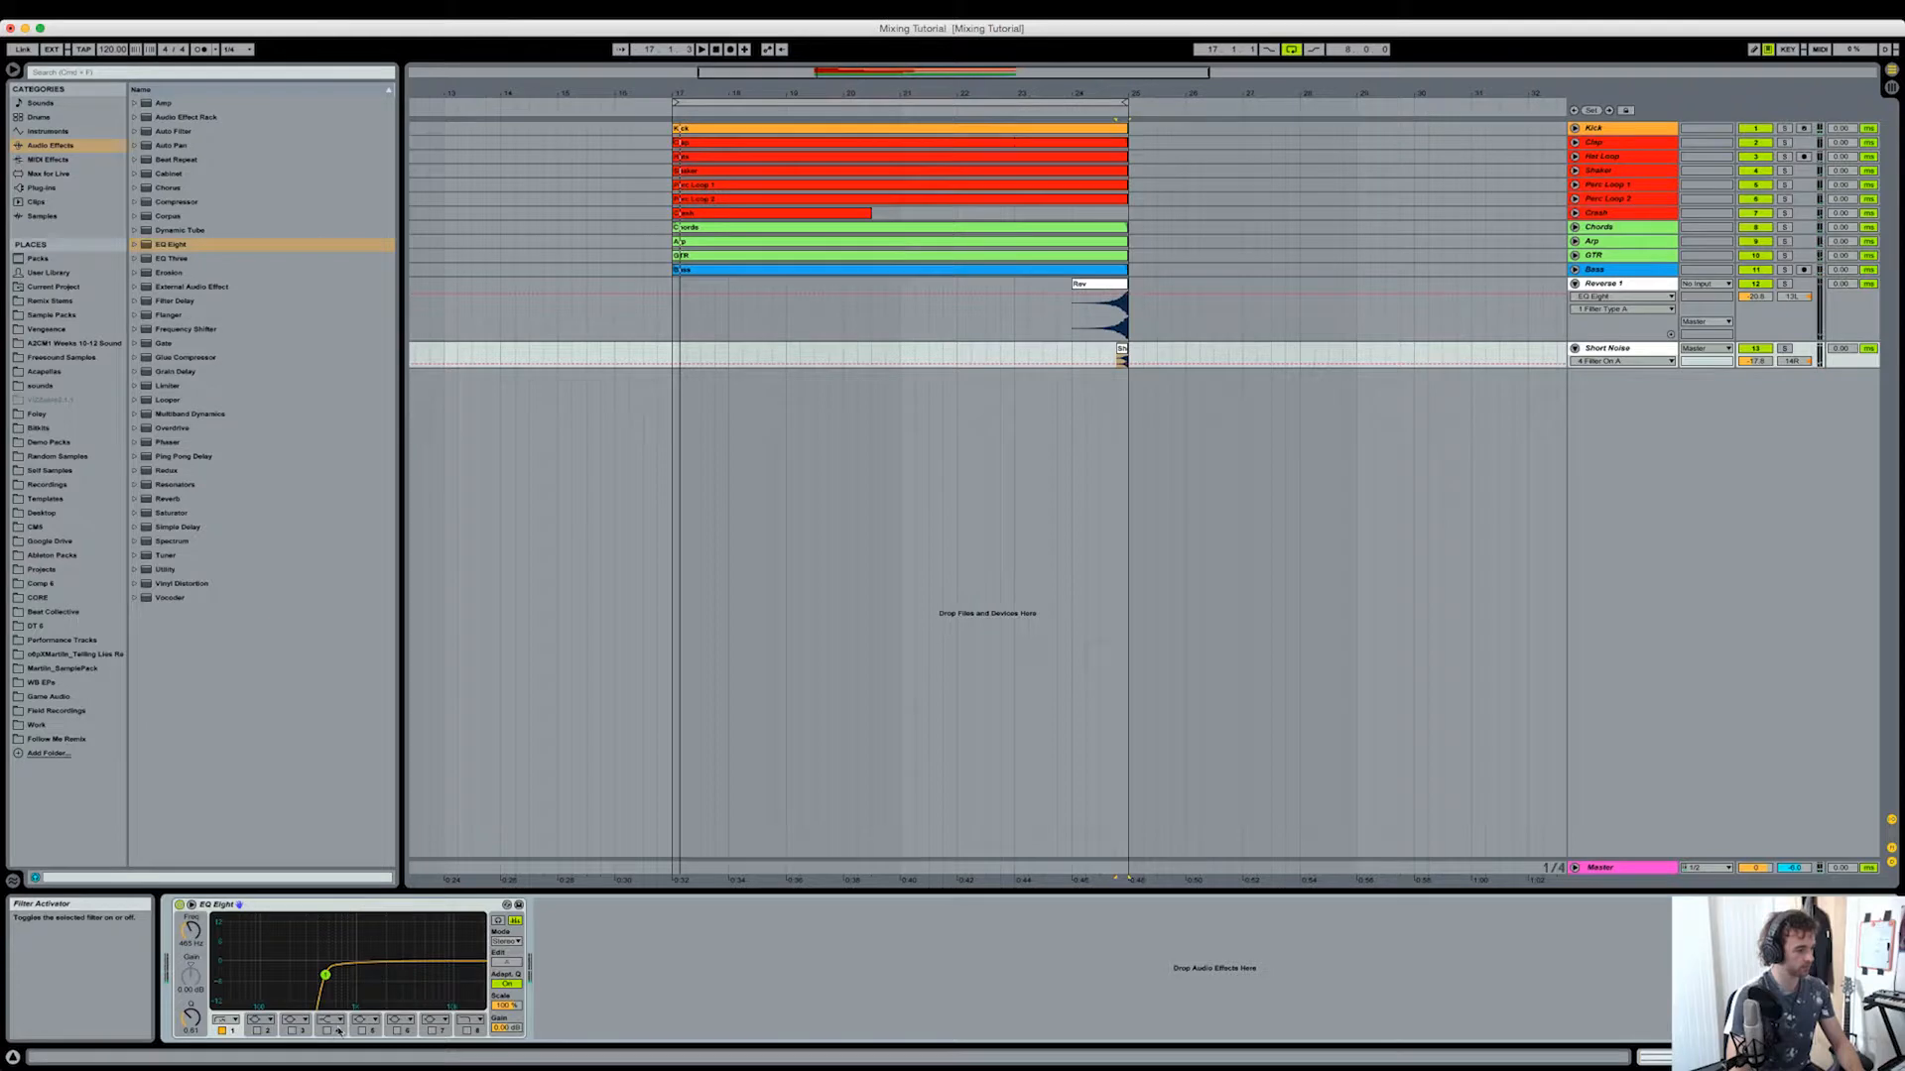
key("space")
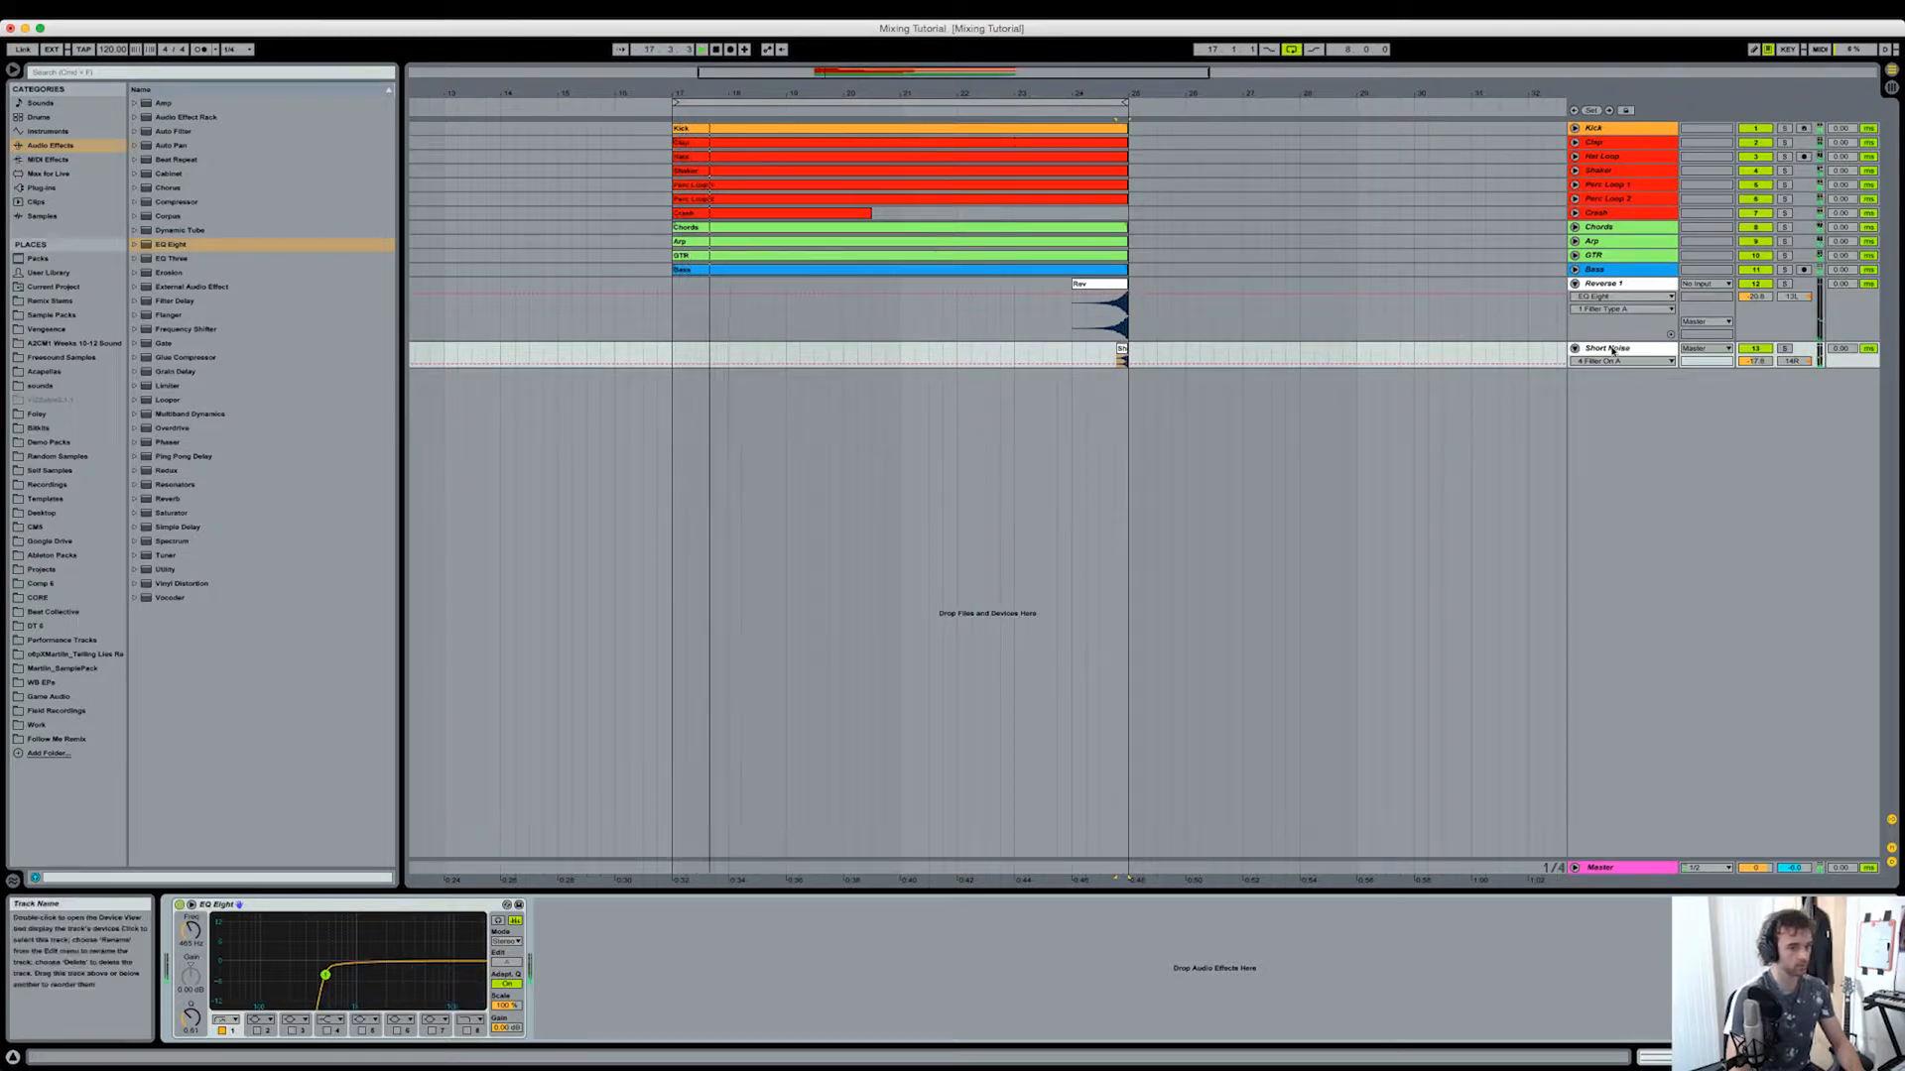
left_click(1574, 348)
left_click(1575, 284)
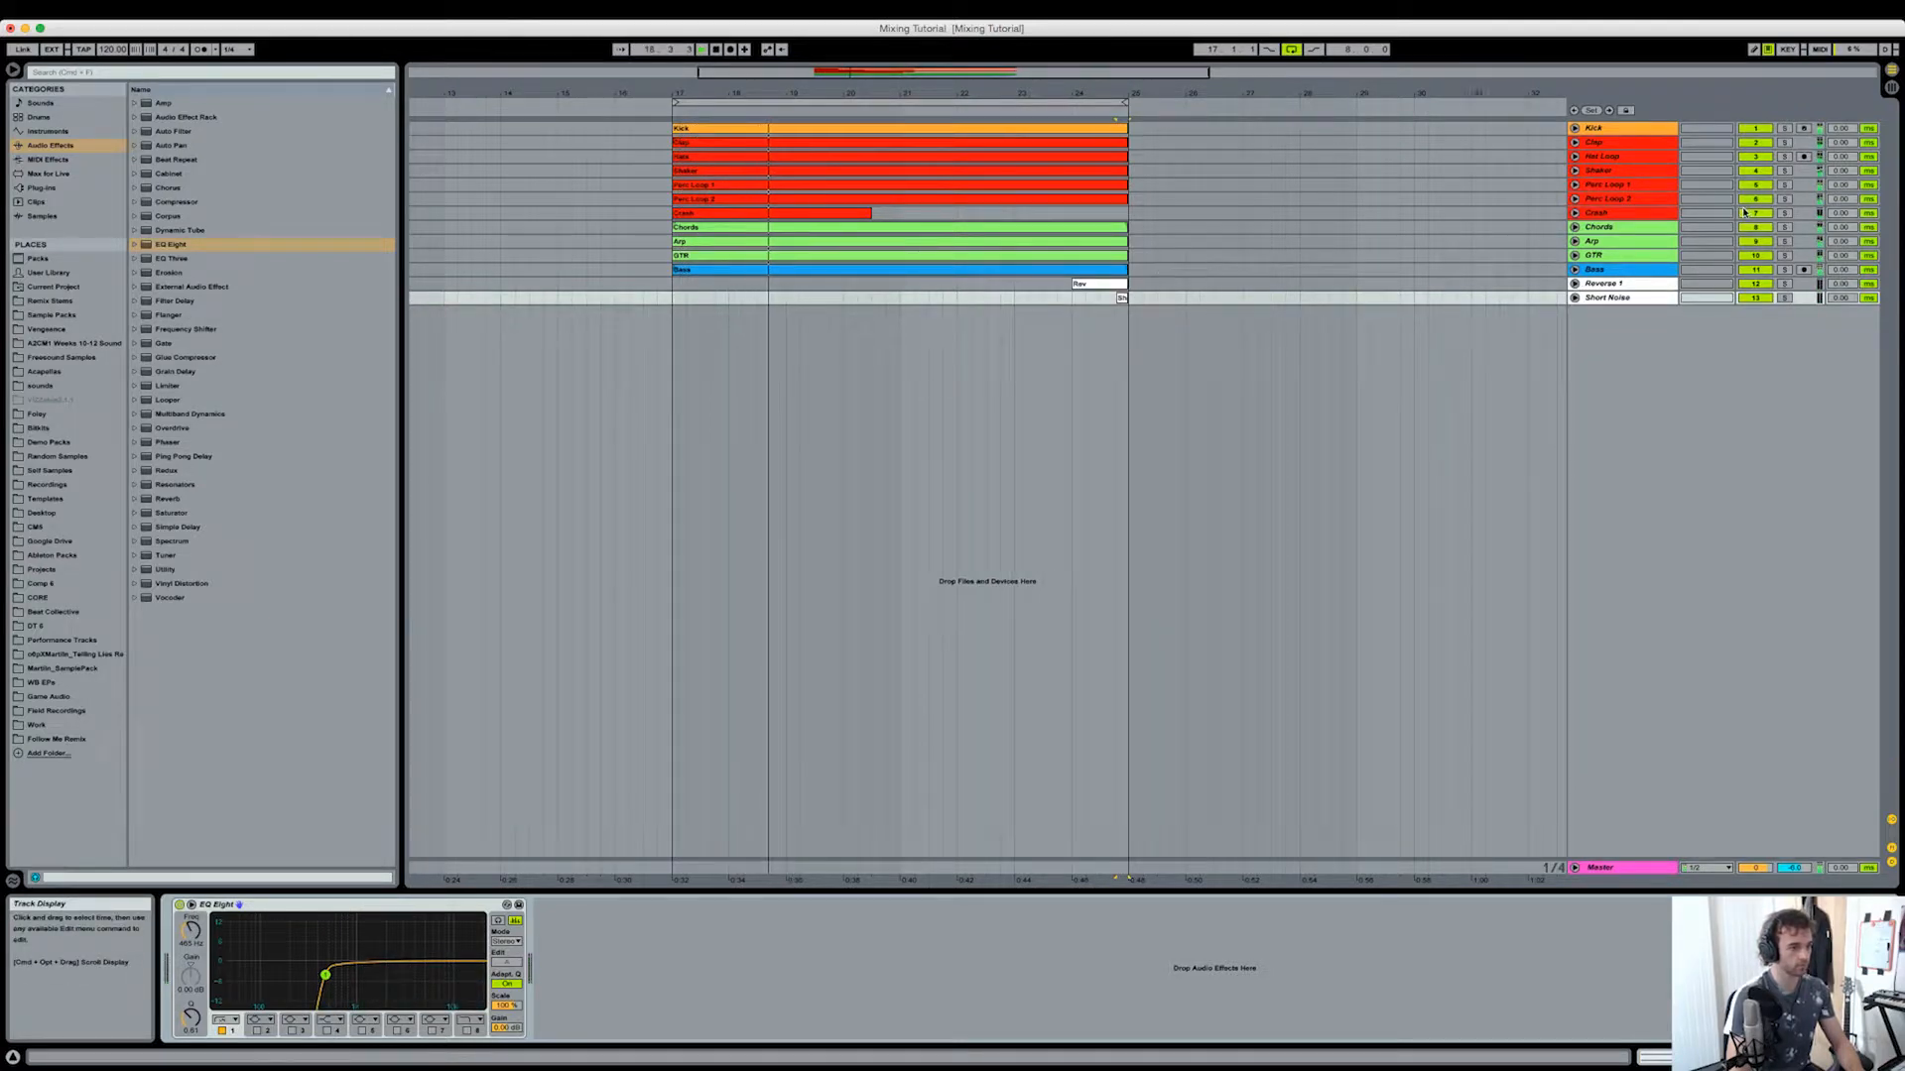
Step: Listen to the full mix, check the Bass track's volume with the track unfolded, stop playback and fold it again
left_click(1135, 333)
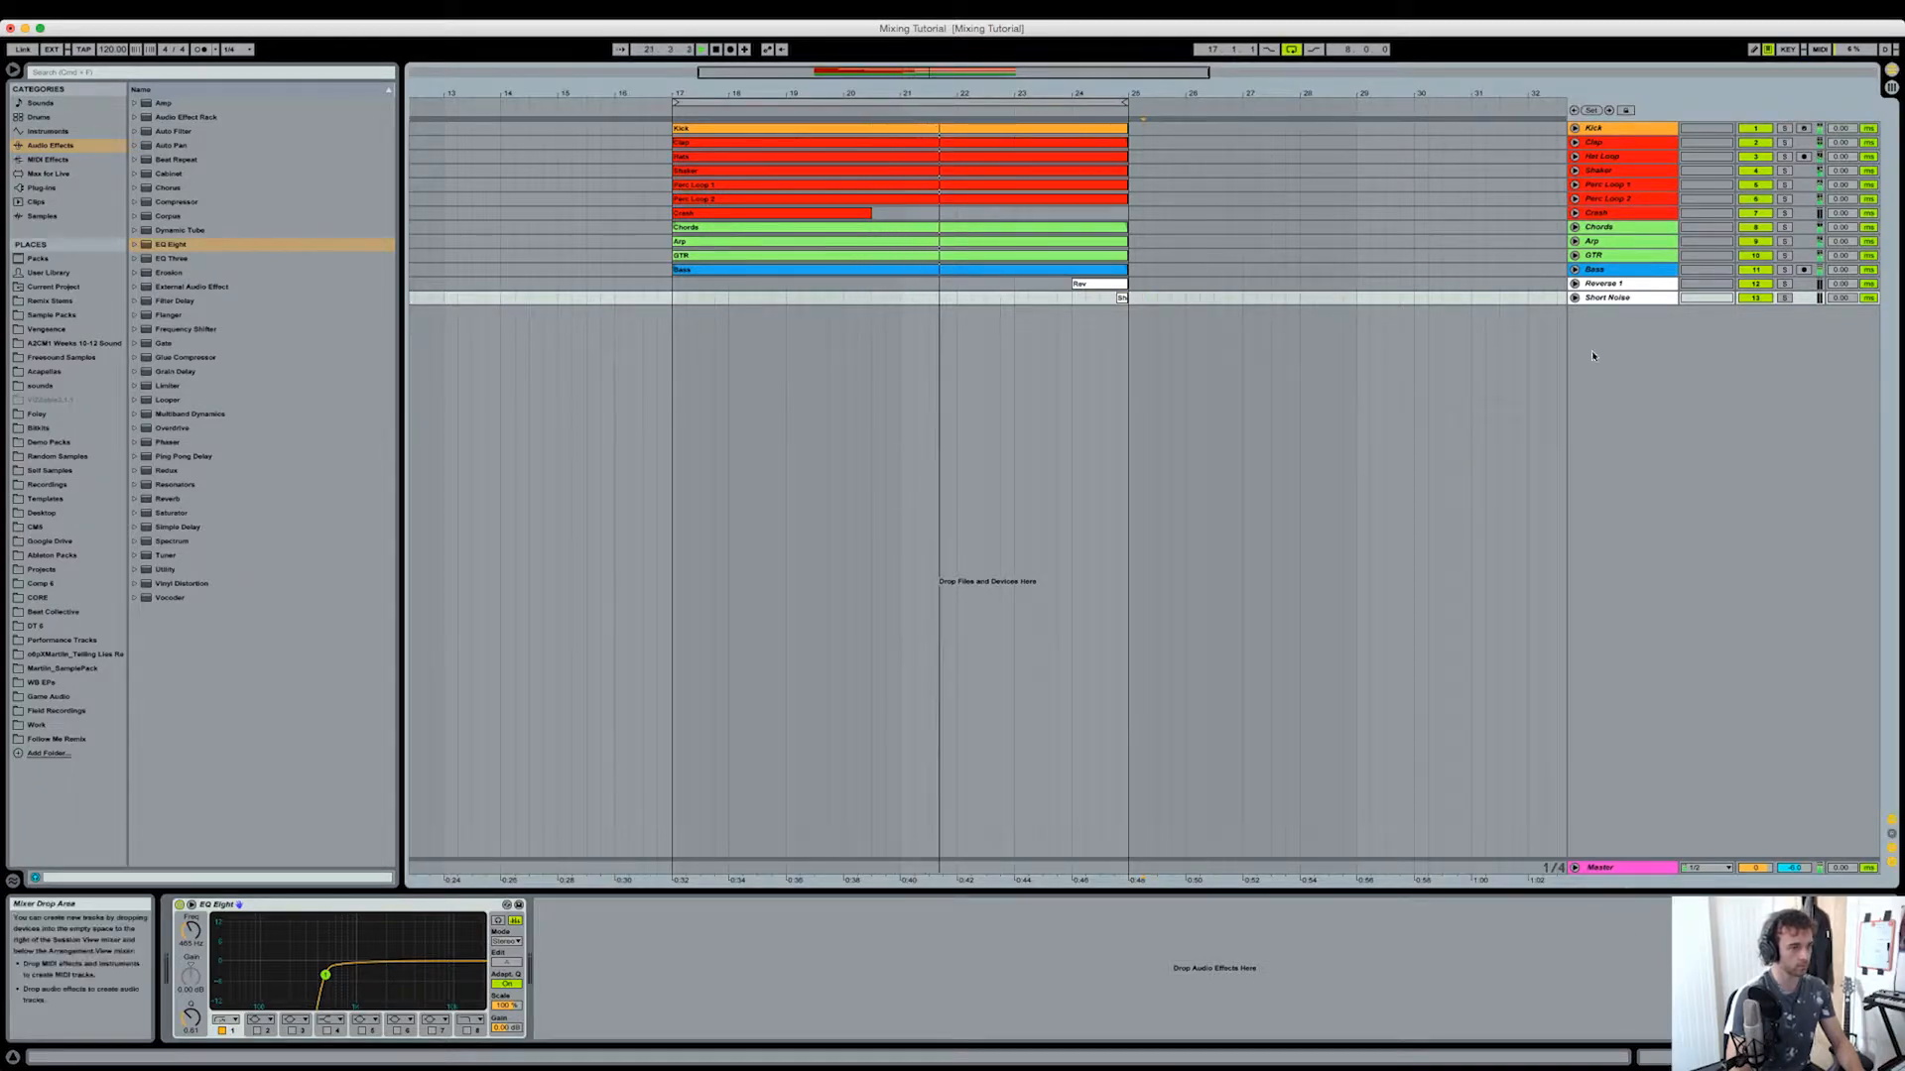
left_click(1617, 272)
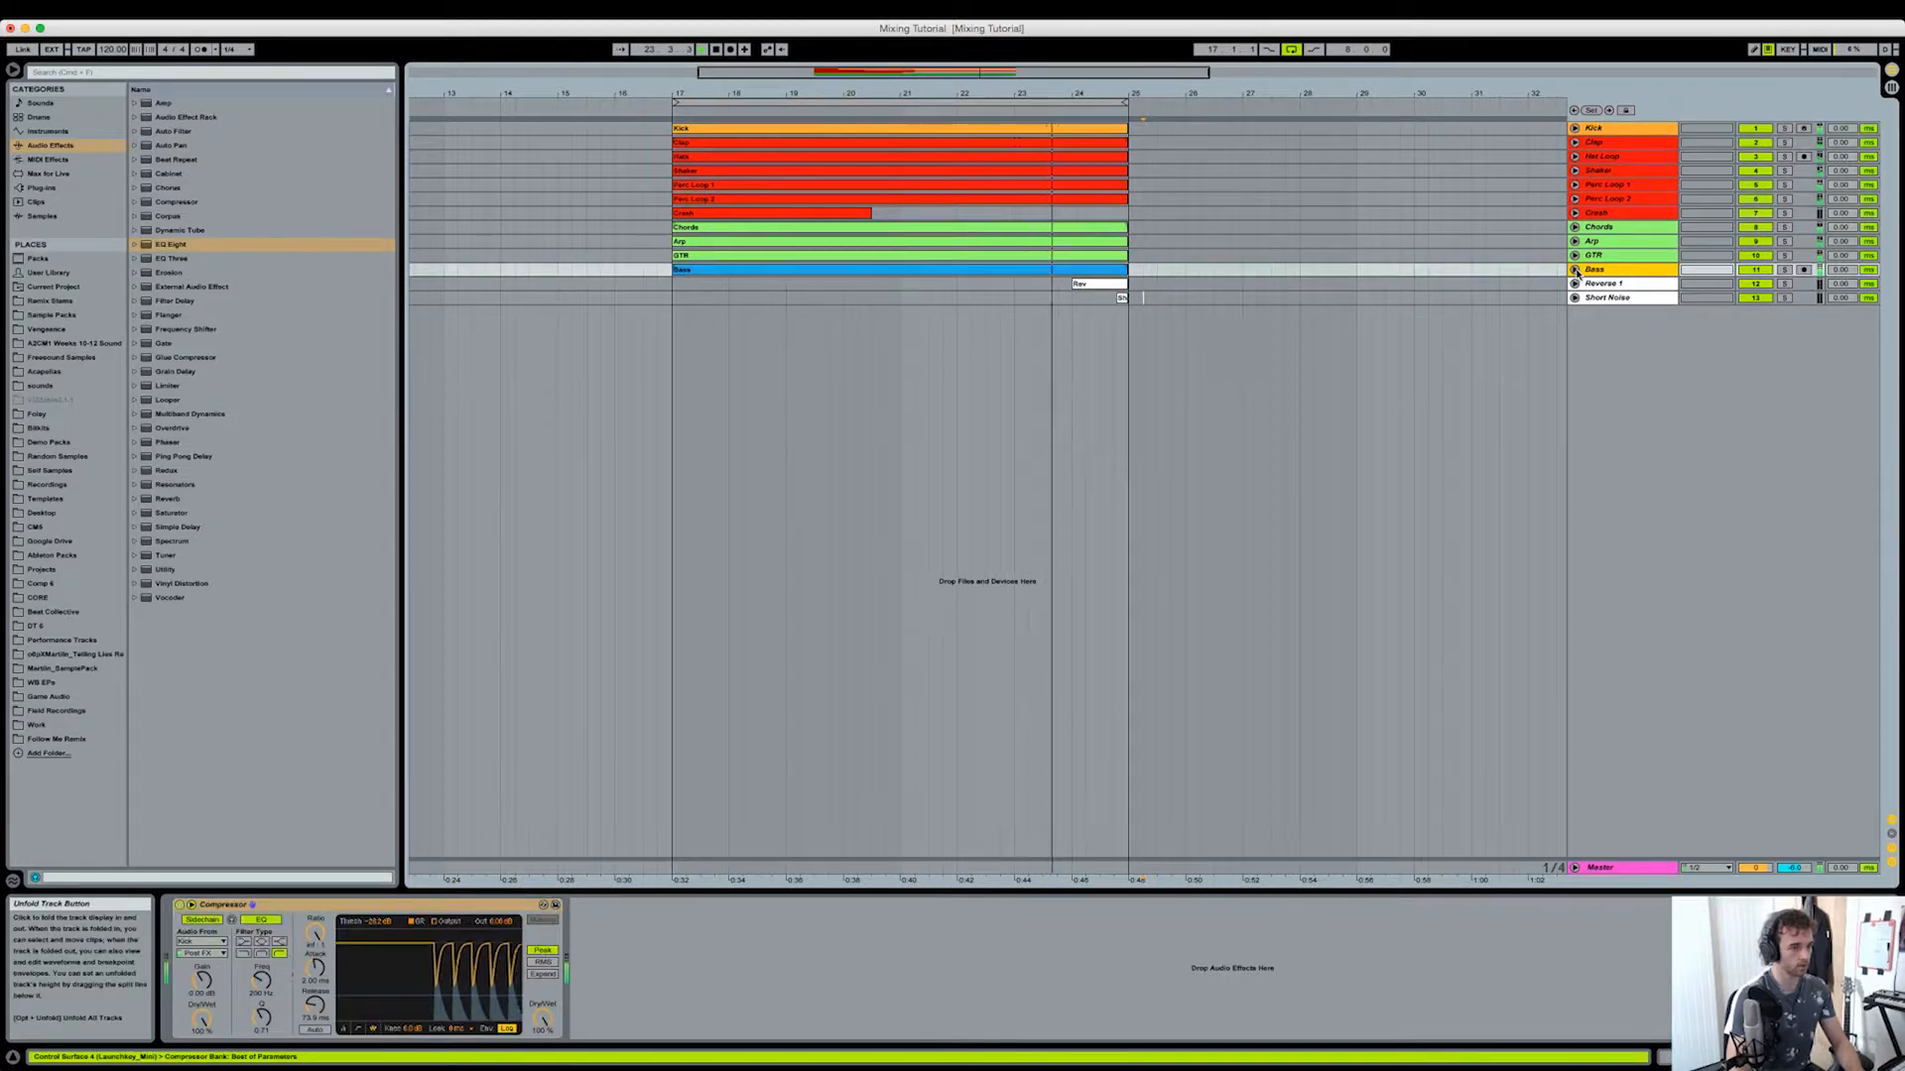
left_click(1574, 270)
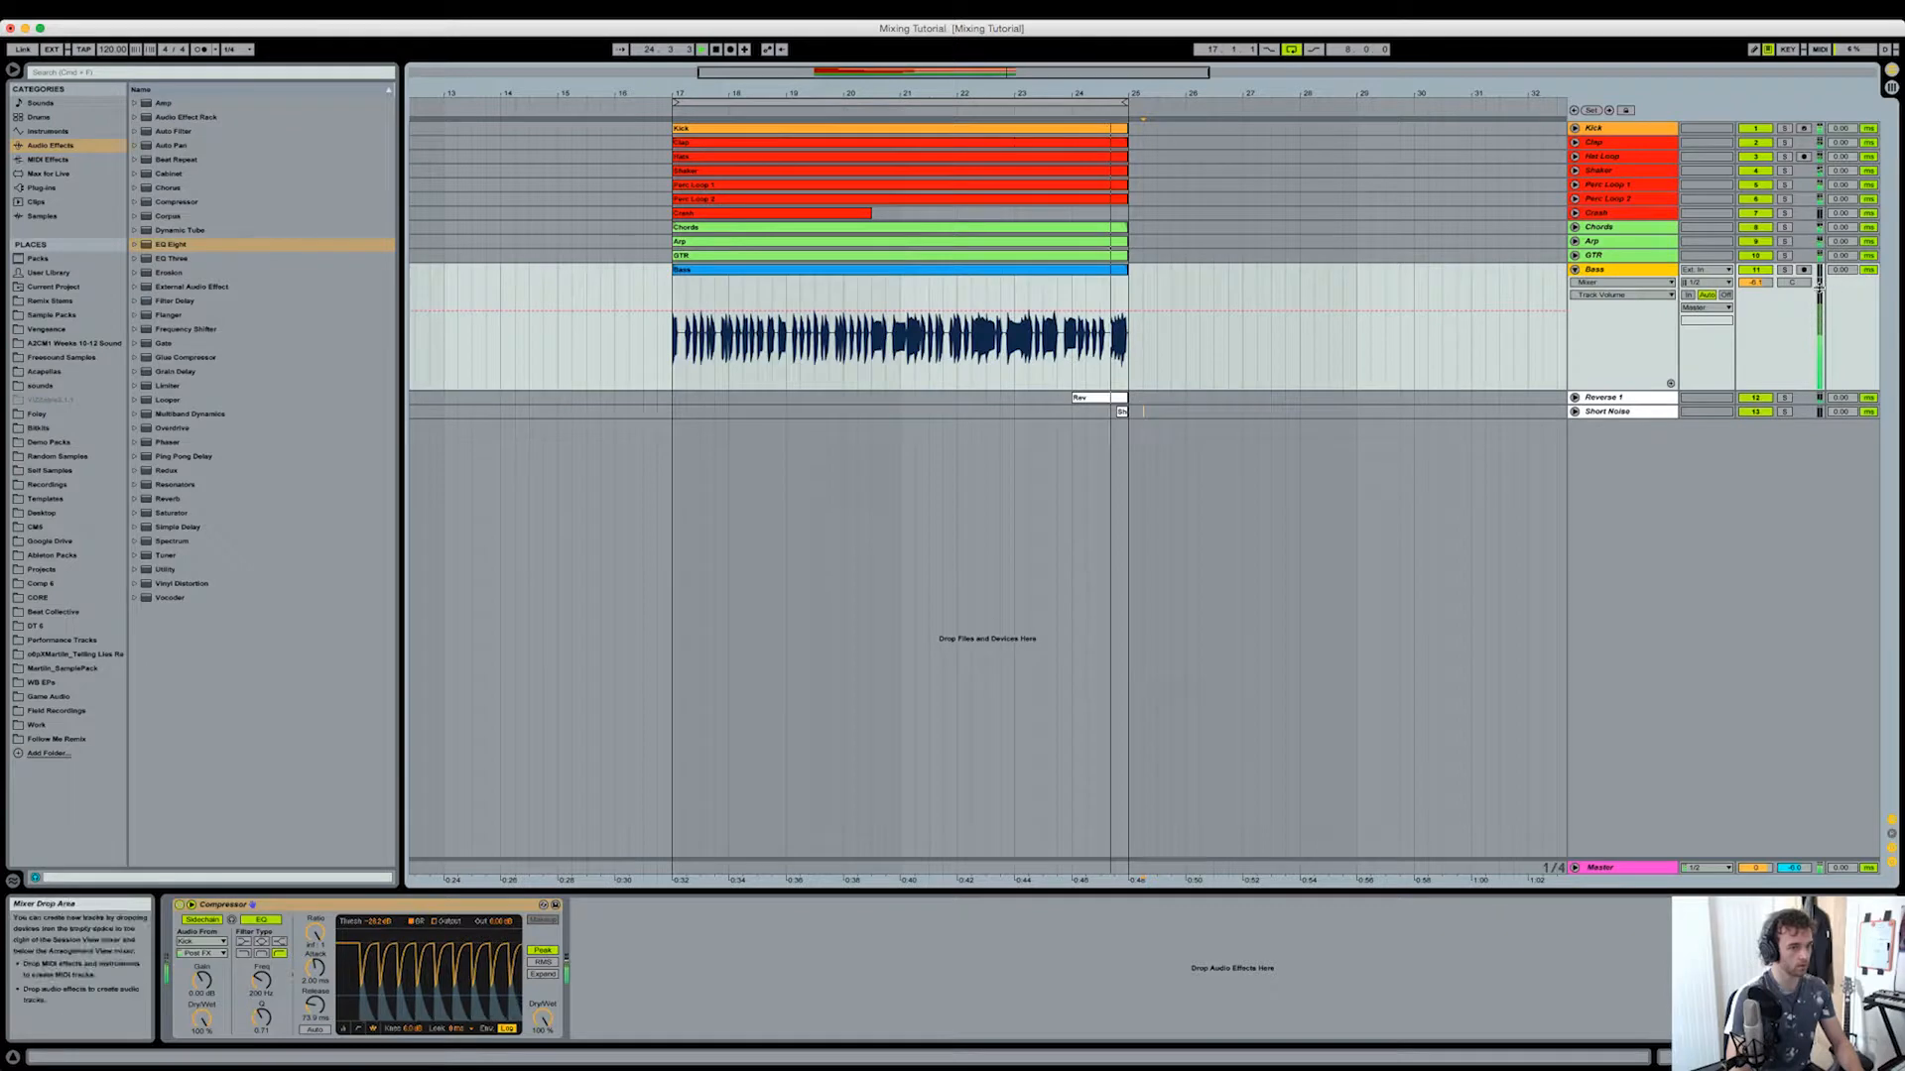
key("space")
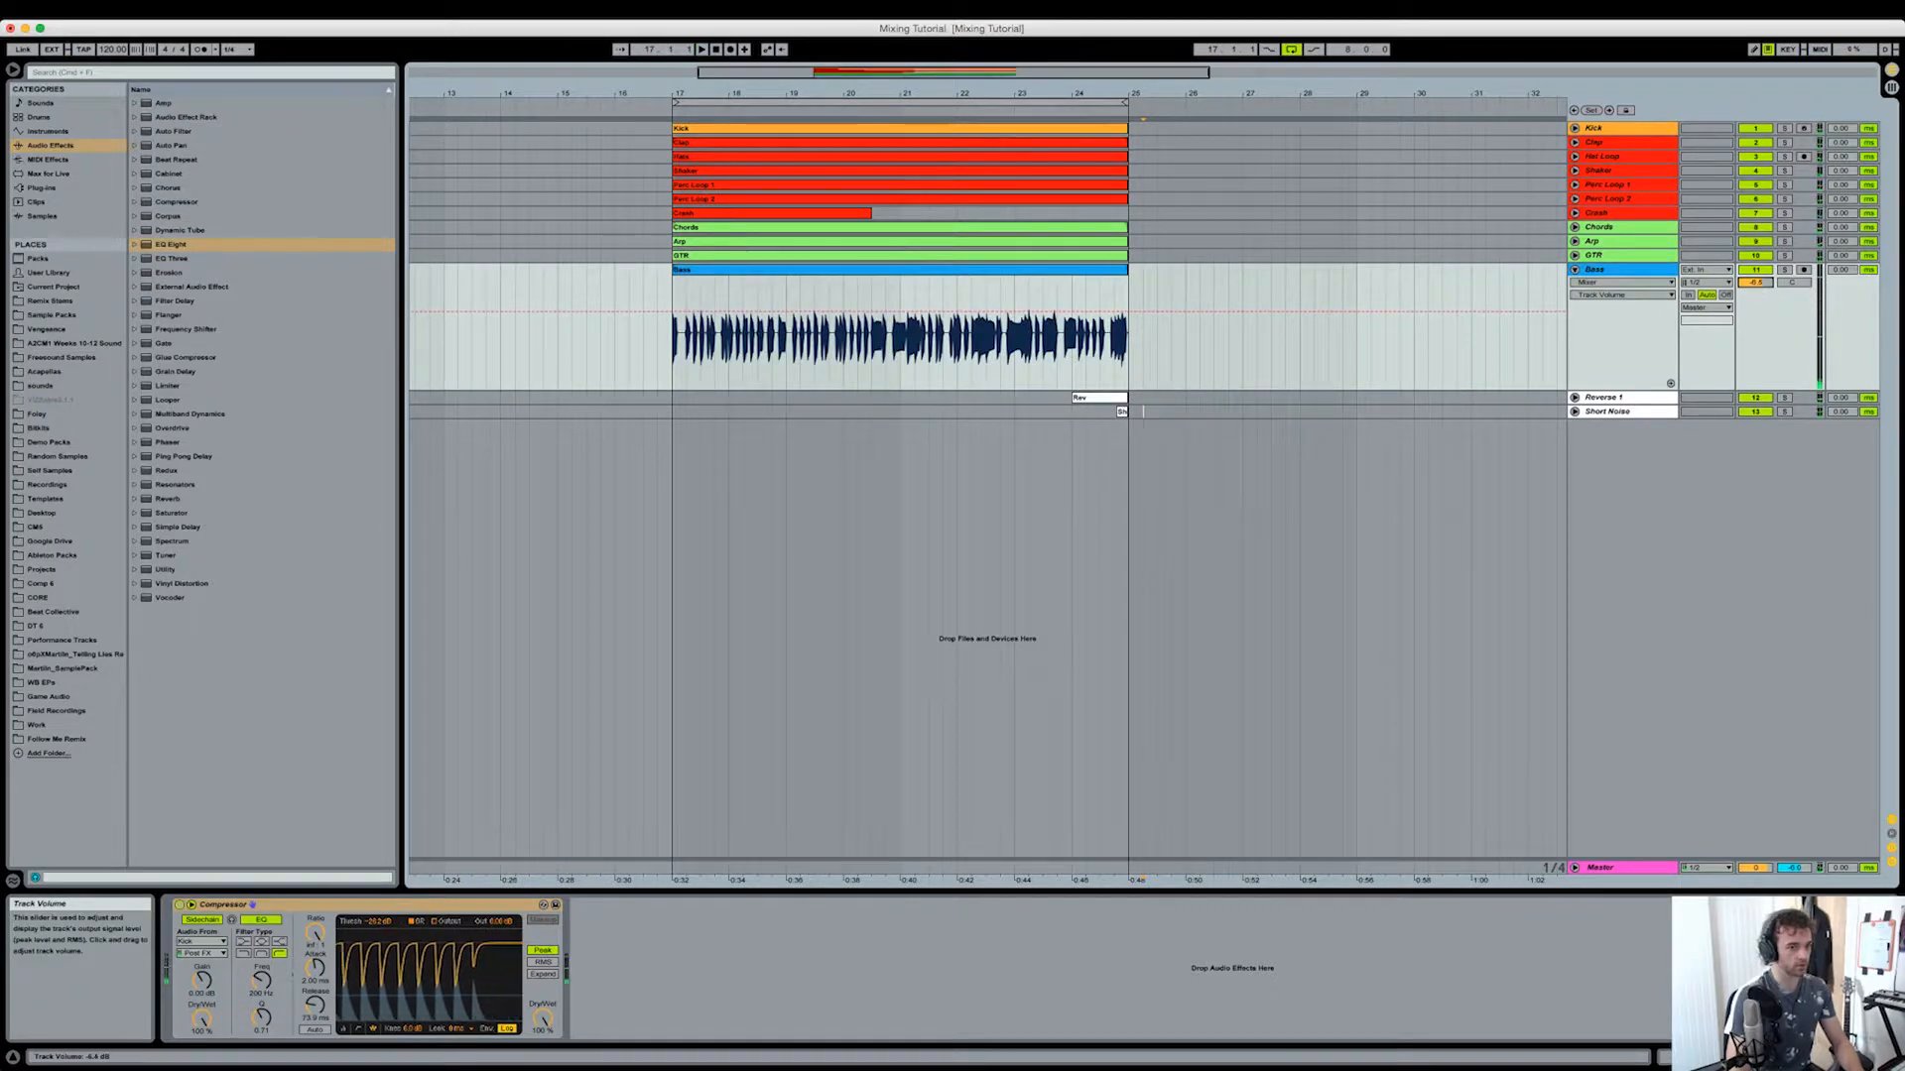
left_click(1575, 270)
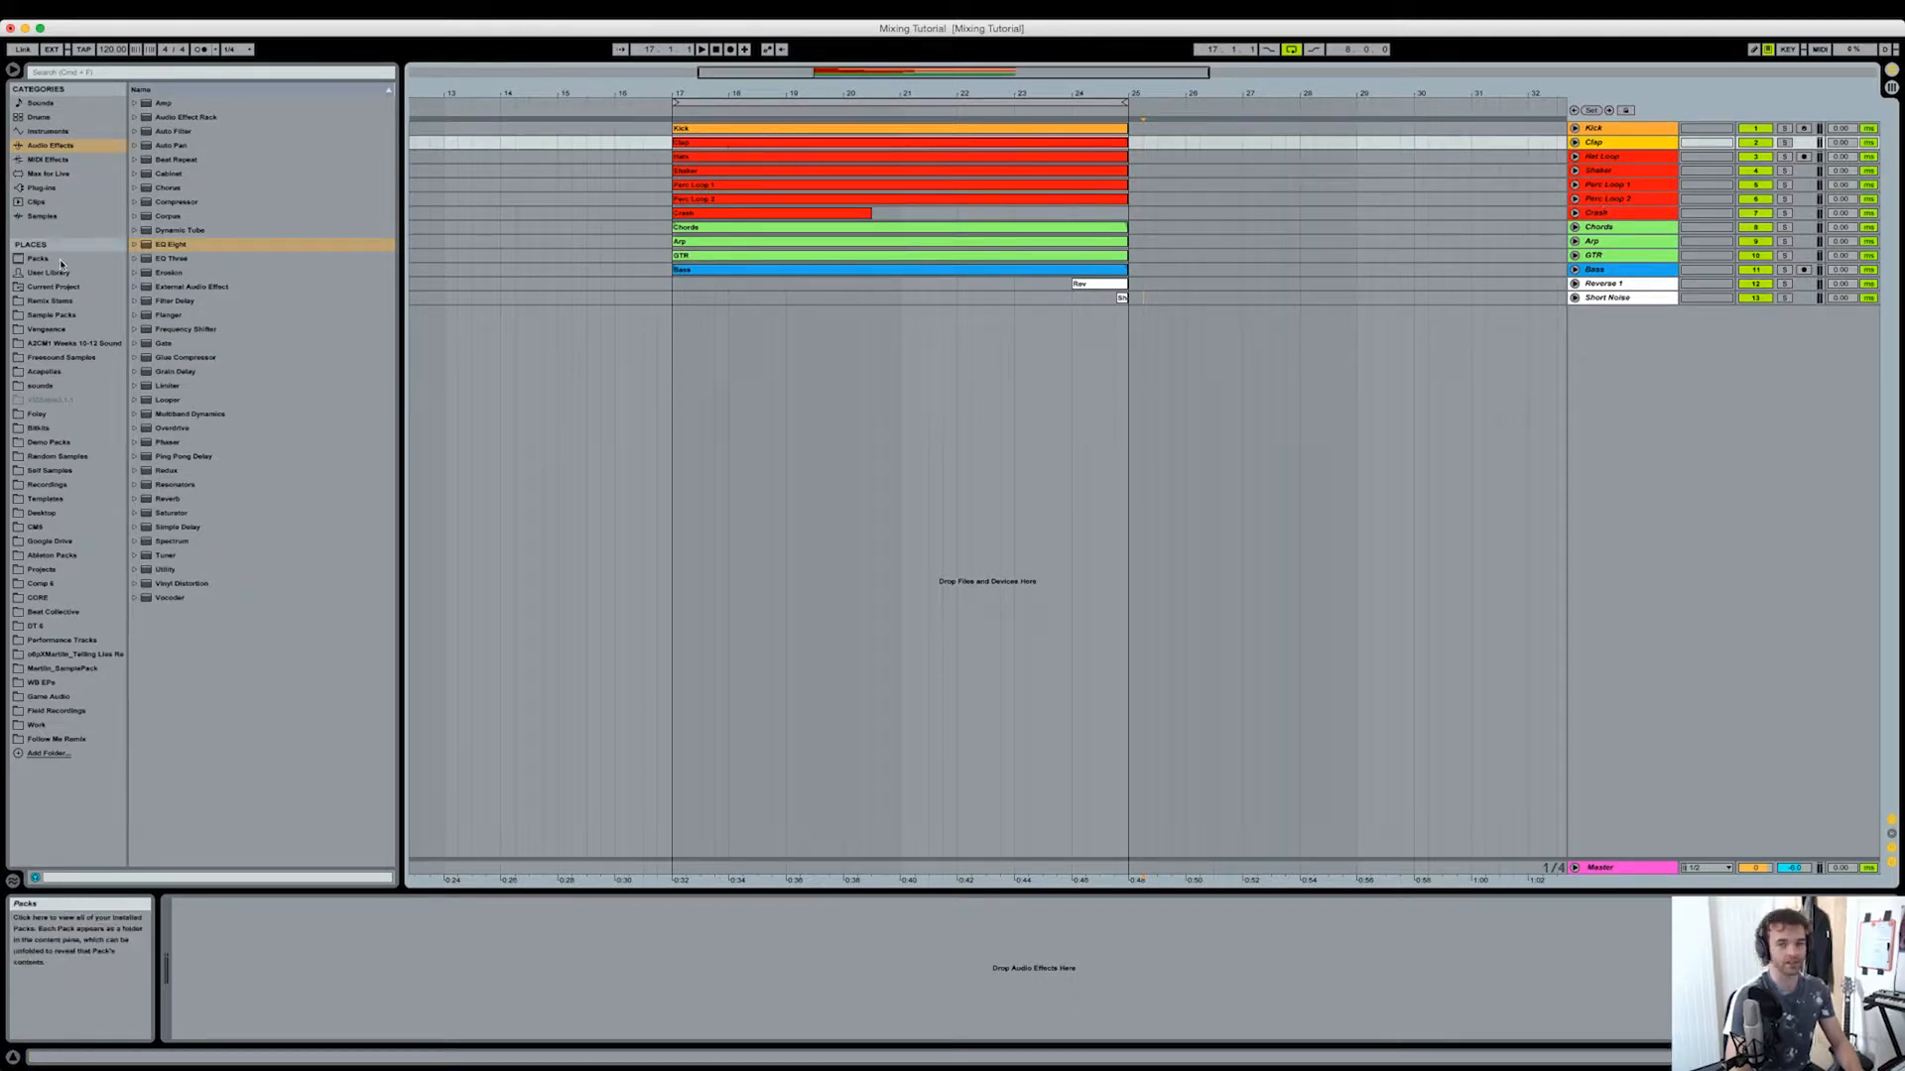
Step: Add an EQ Eight to the Clap track with a low cut, slight band 2 dip and gentle band 4 lift, and audition it in solo
double_click(175, 246)
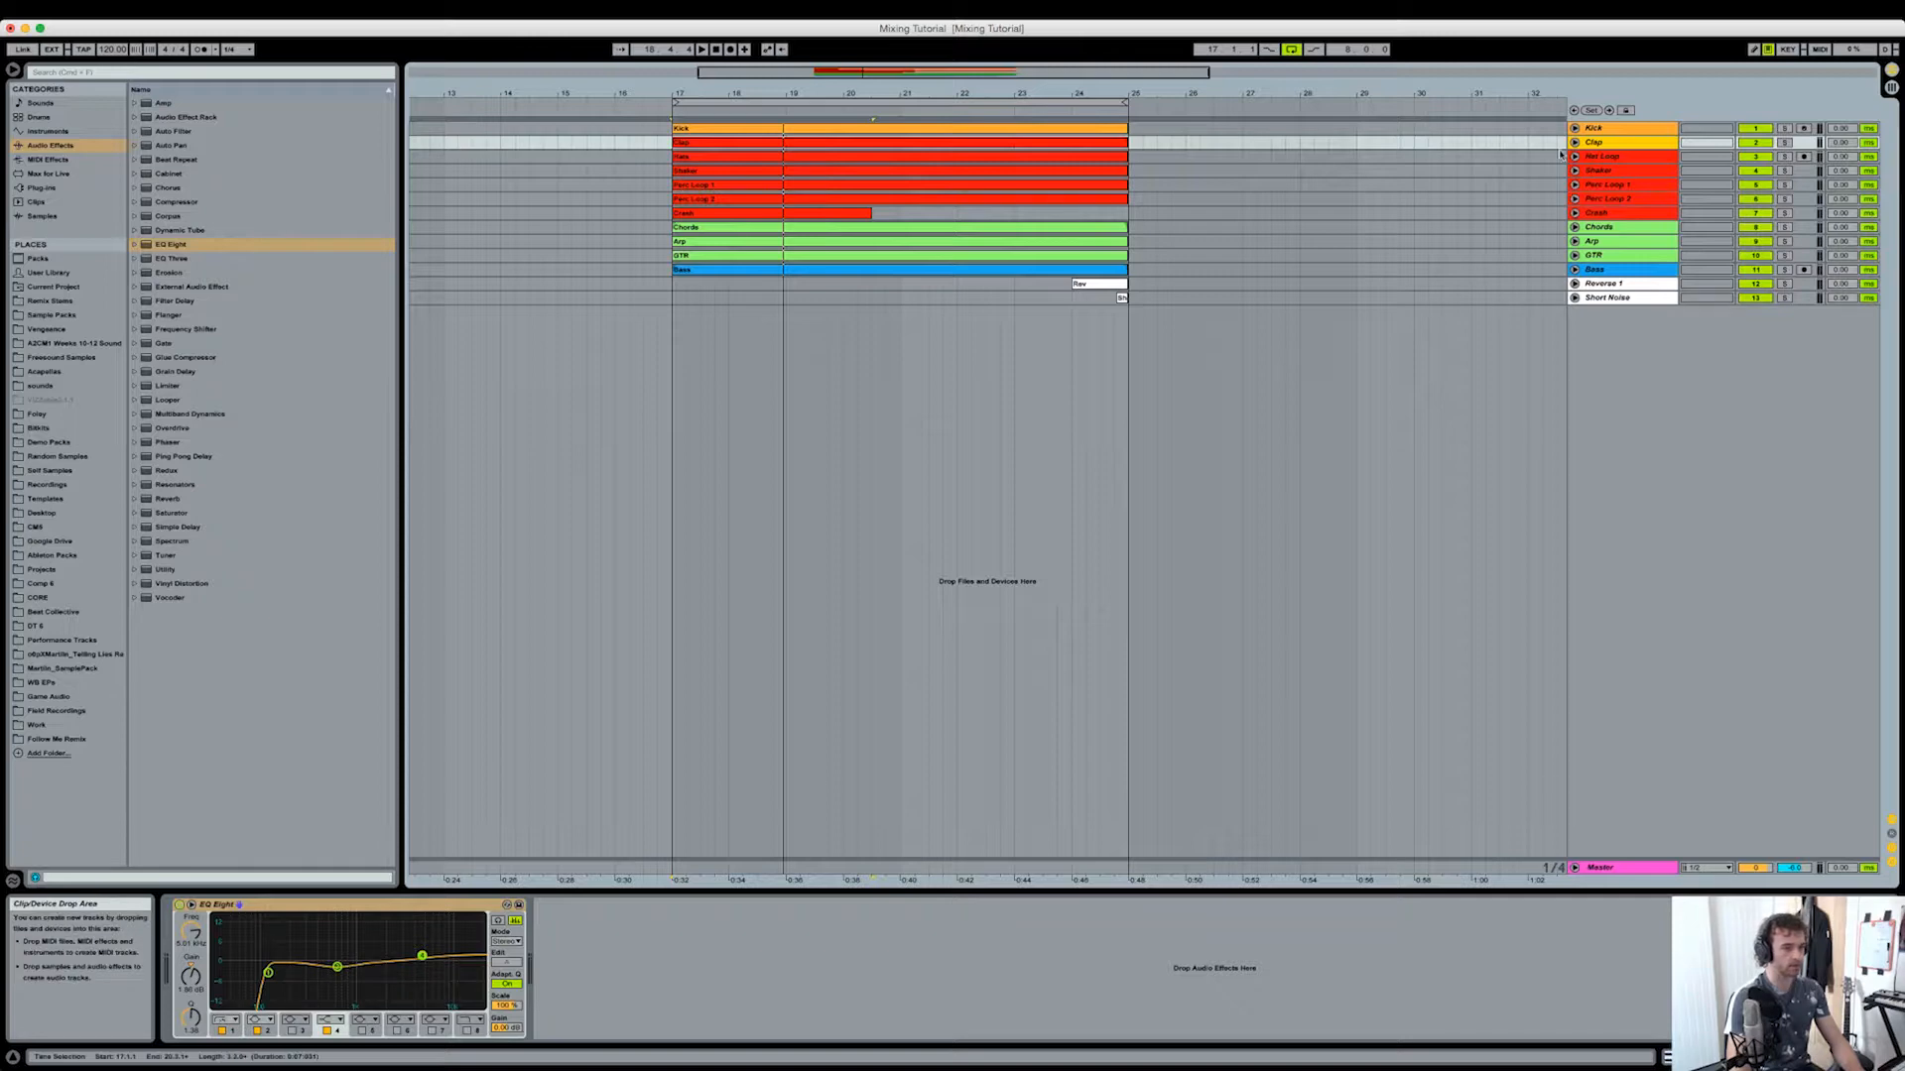
left_click(1574, 143)
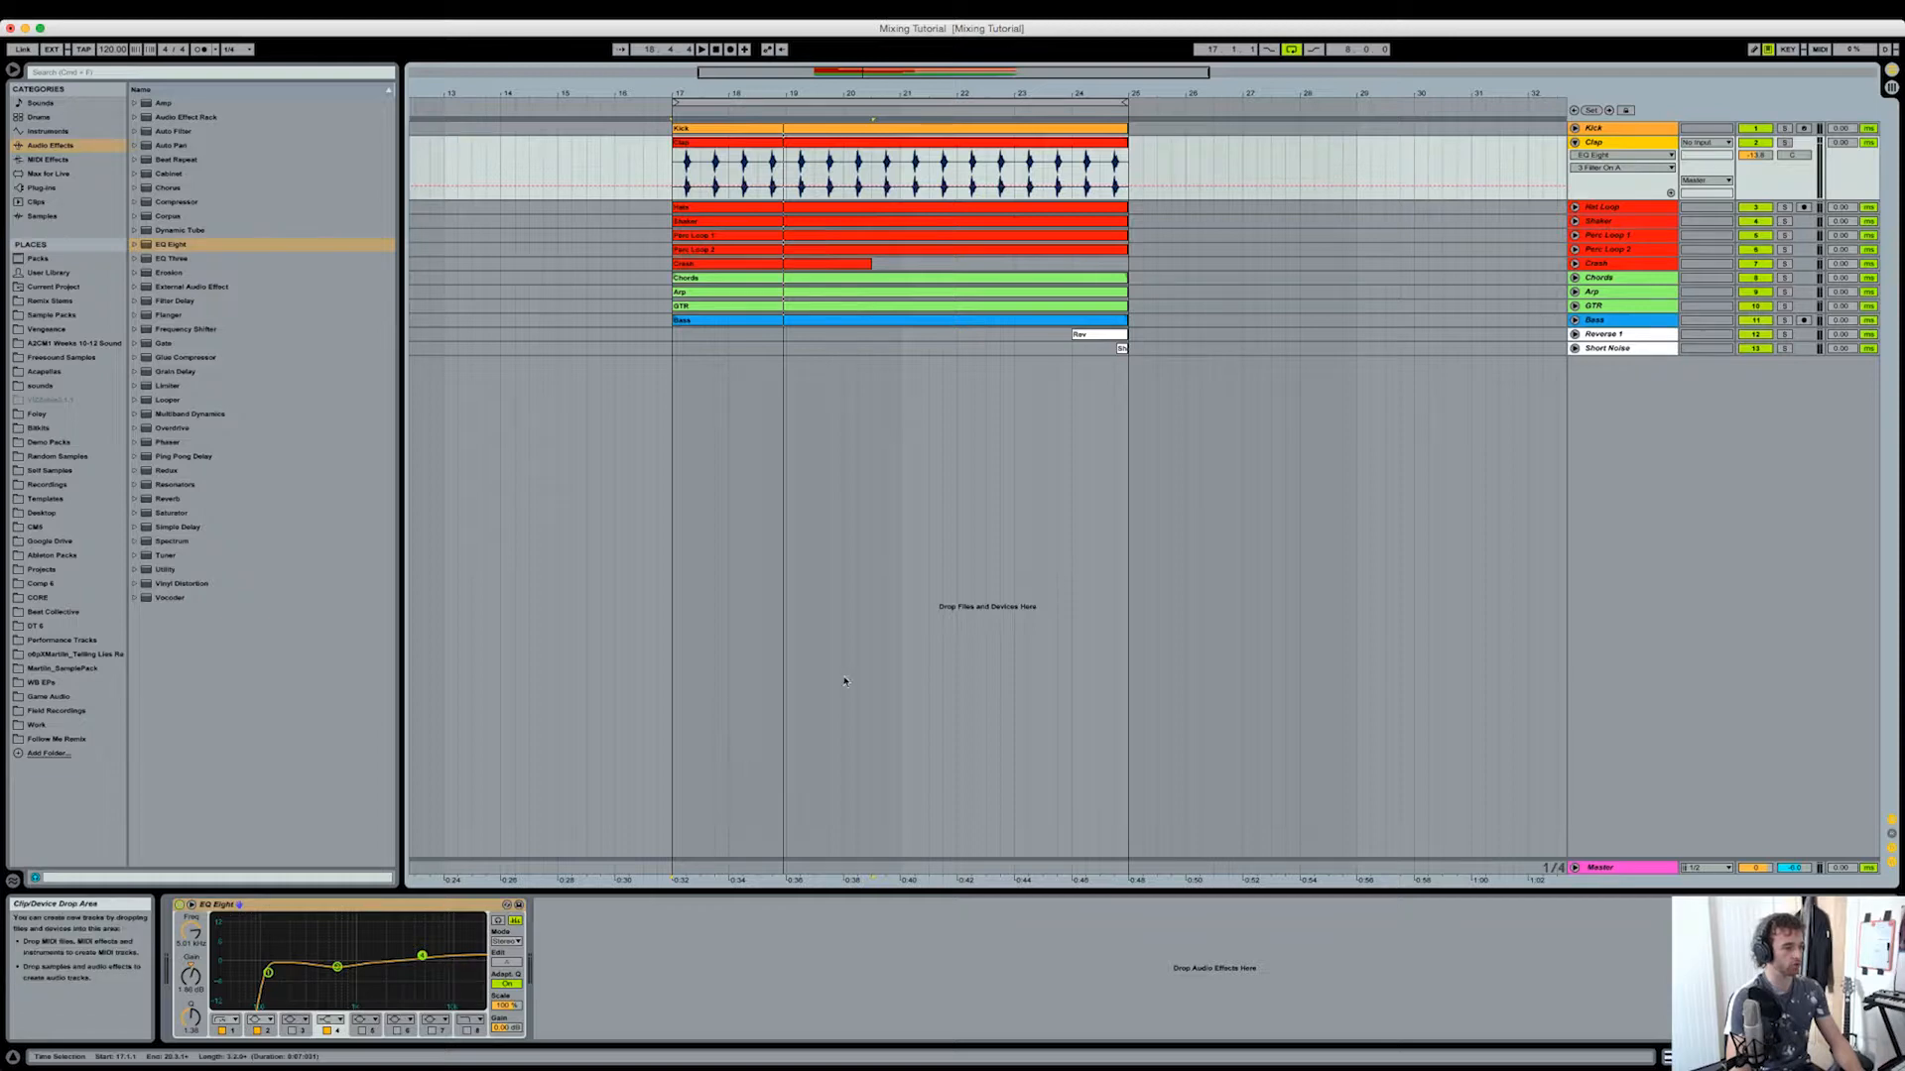
left_click(1785, 143)
left_click(1043, 165)
key("space")
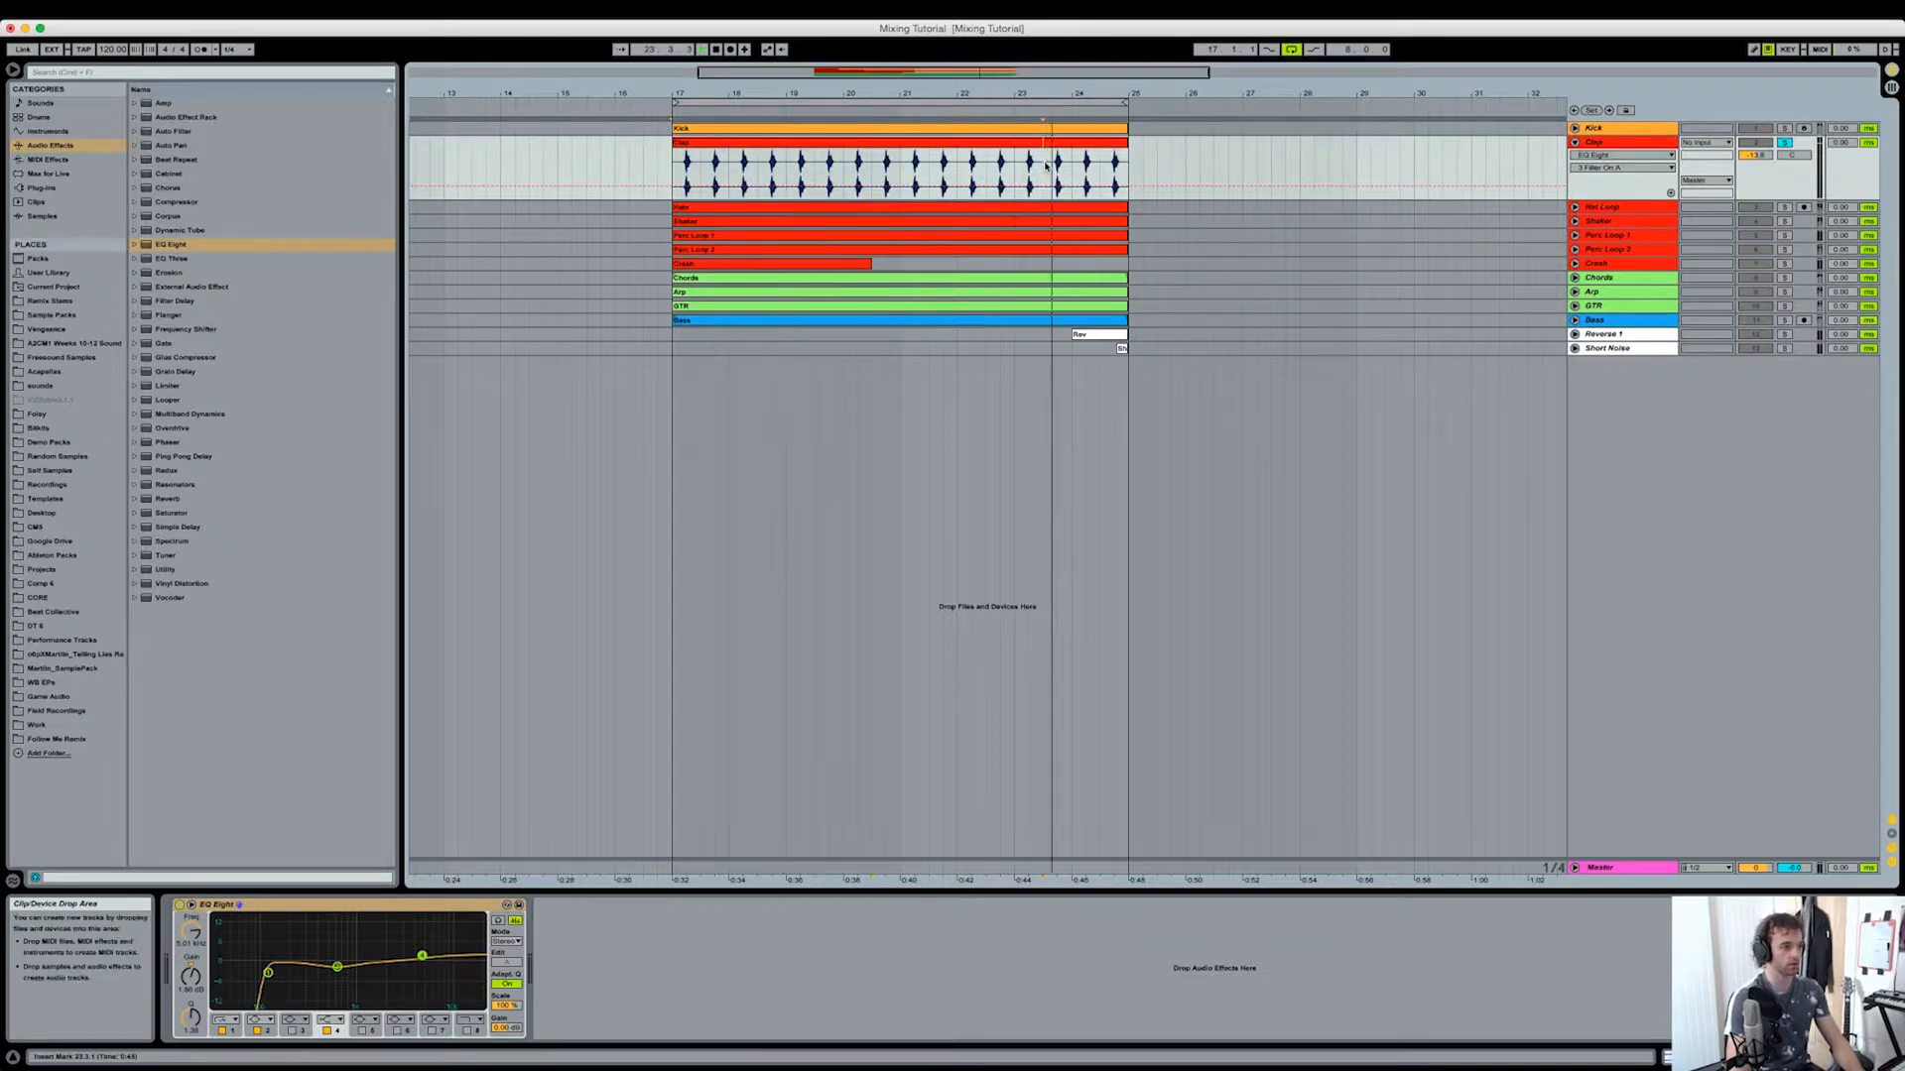
left_click(1785, 142)
Step: Unfold and solo the Hat Loop track and play it to hear its existing EQ
left_click(1634, 208)
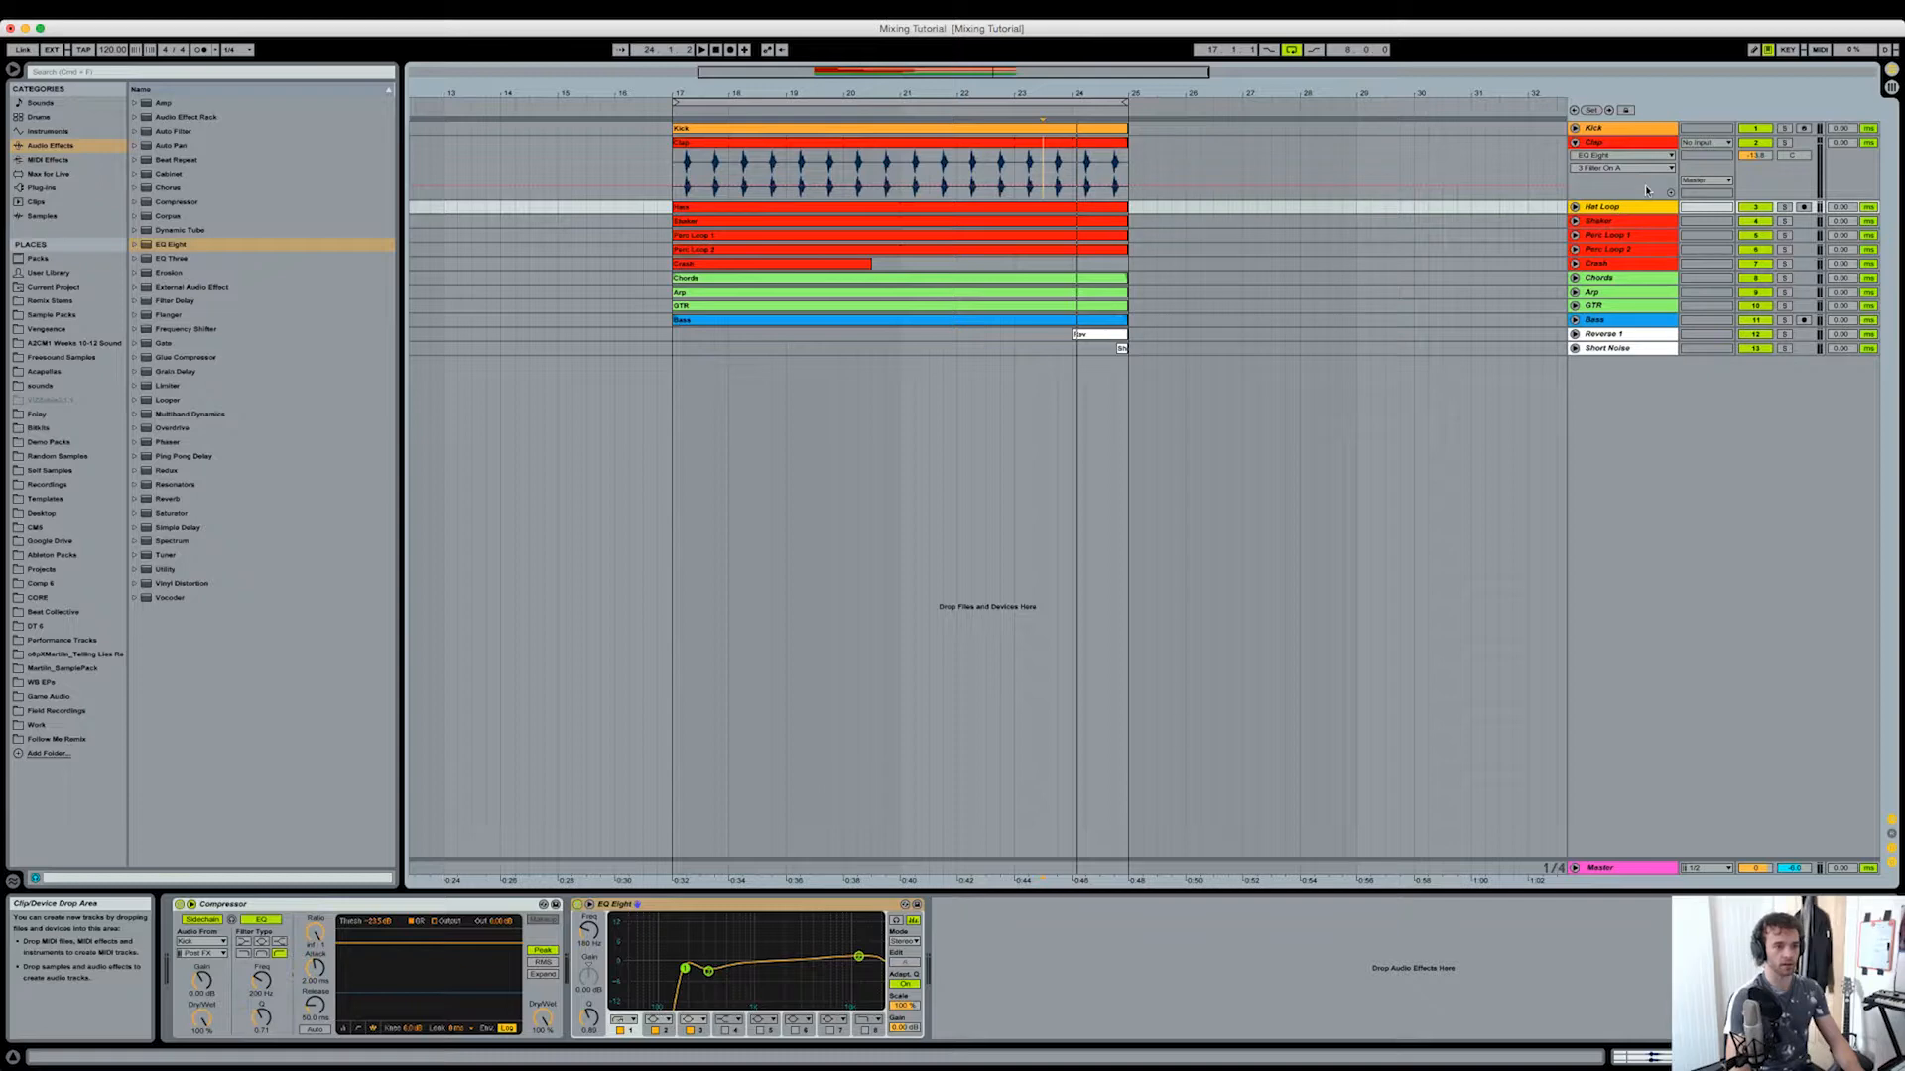
left_click(1575, 208)
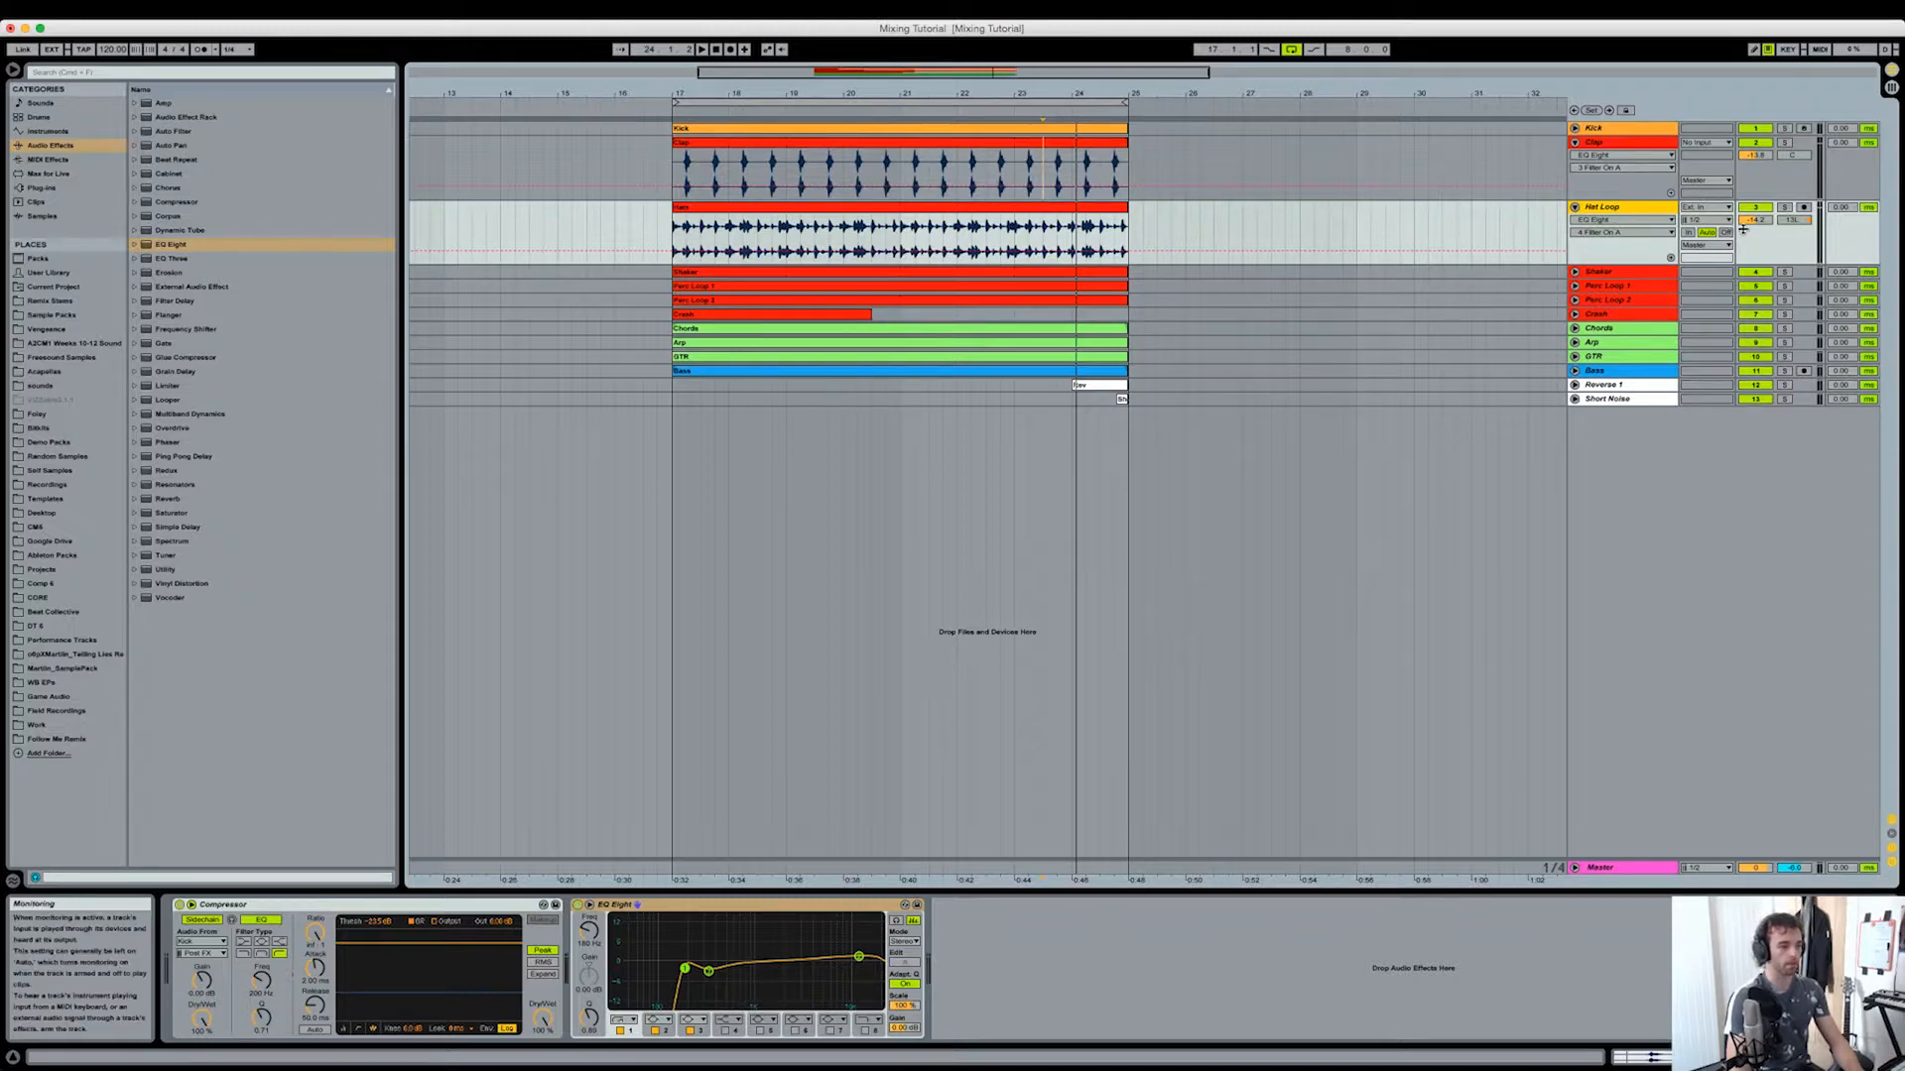
left_click(1065, 235)
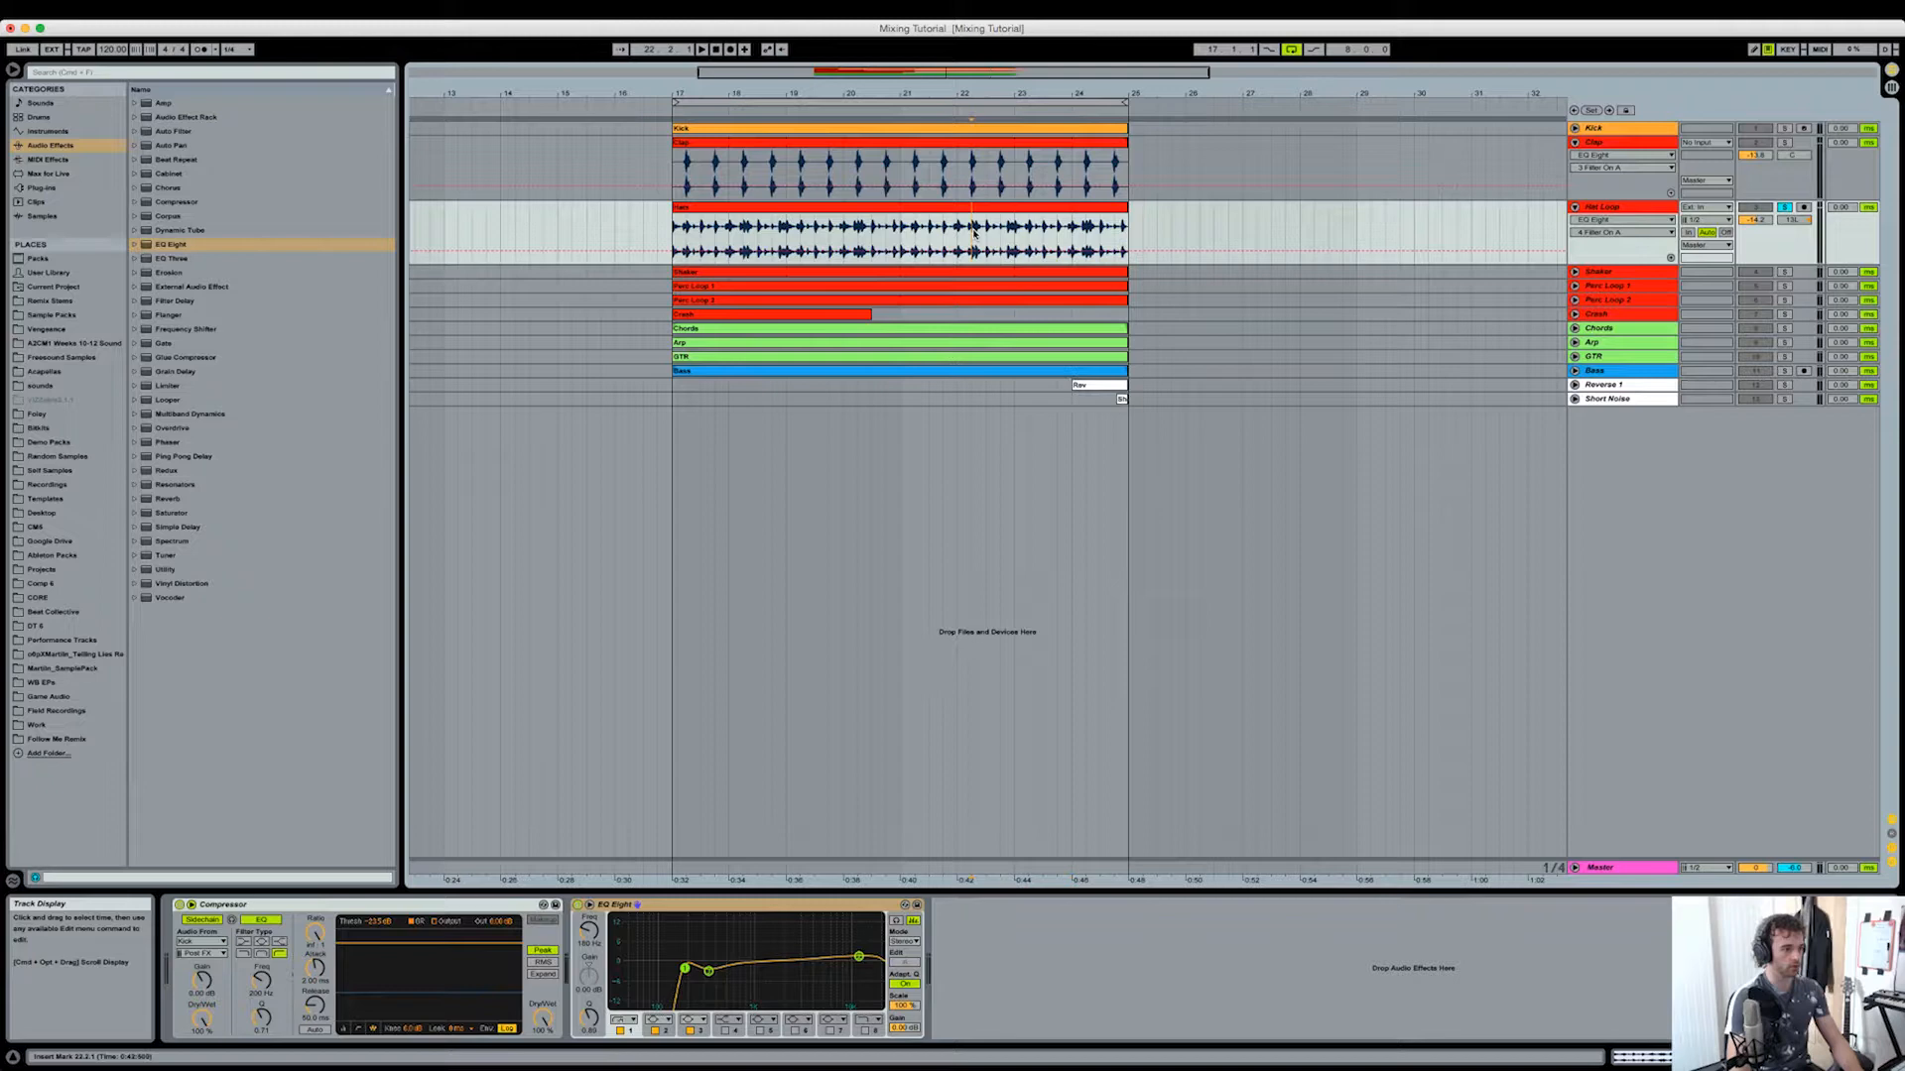
key("space")
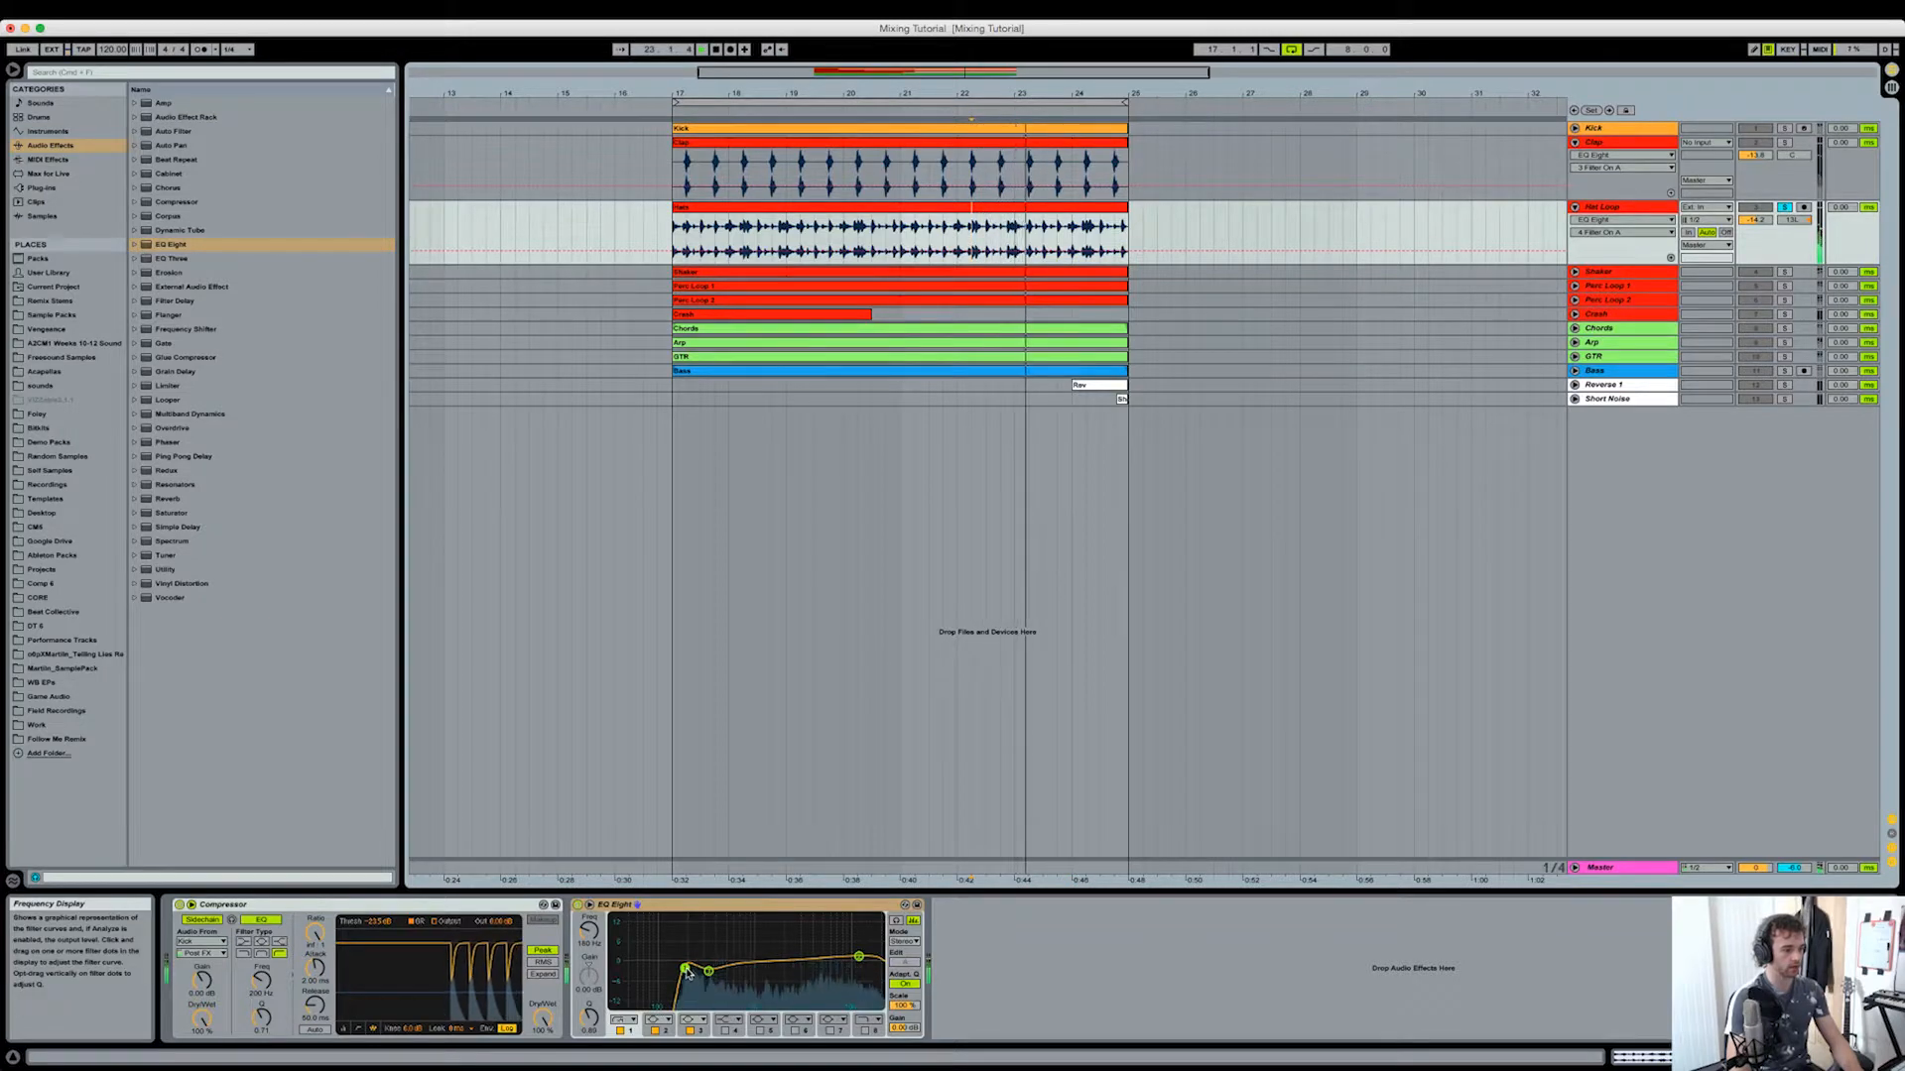
Step: Try a much higher low-cut cutoff on the Hat Loop EQ while it plays, undo the change and stop playback
left_click_drag(686, 969, 763, 971)
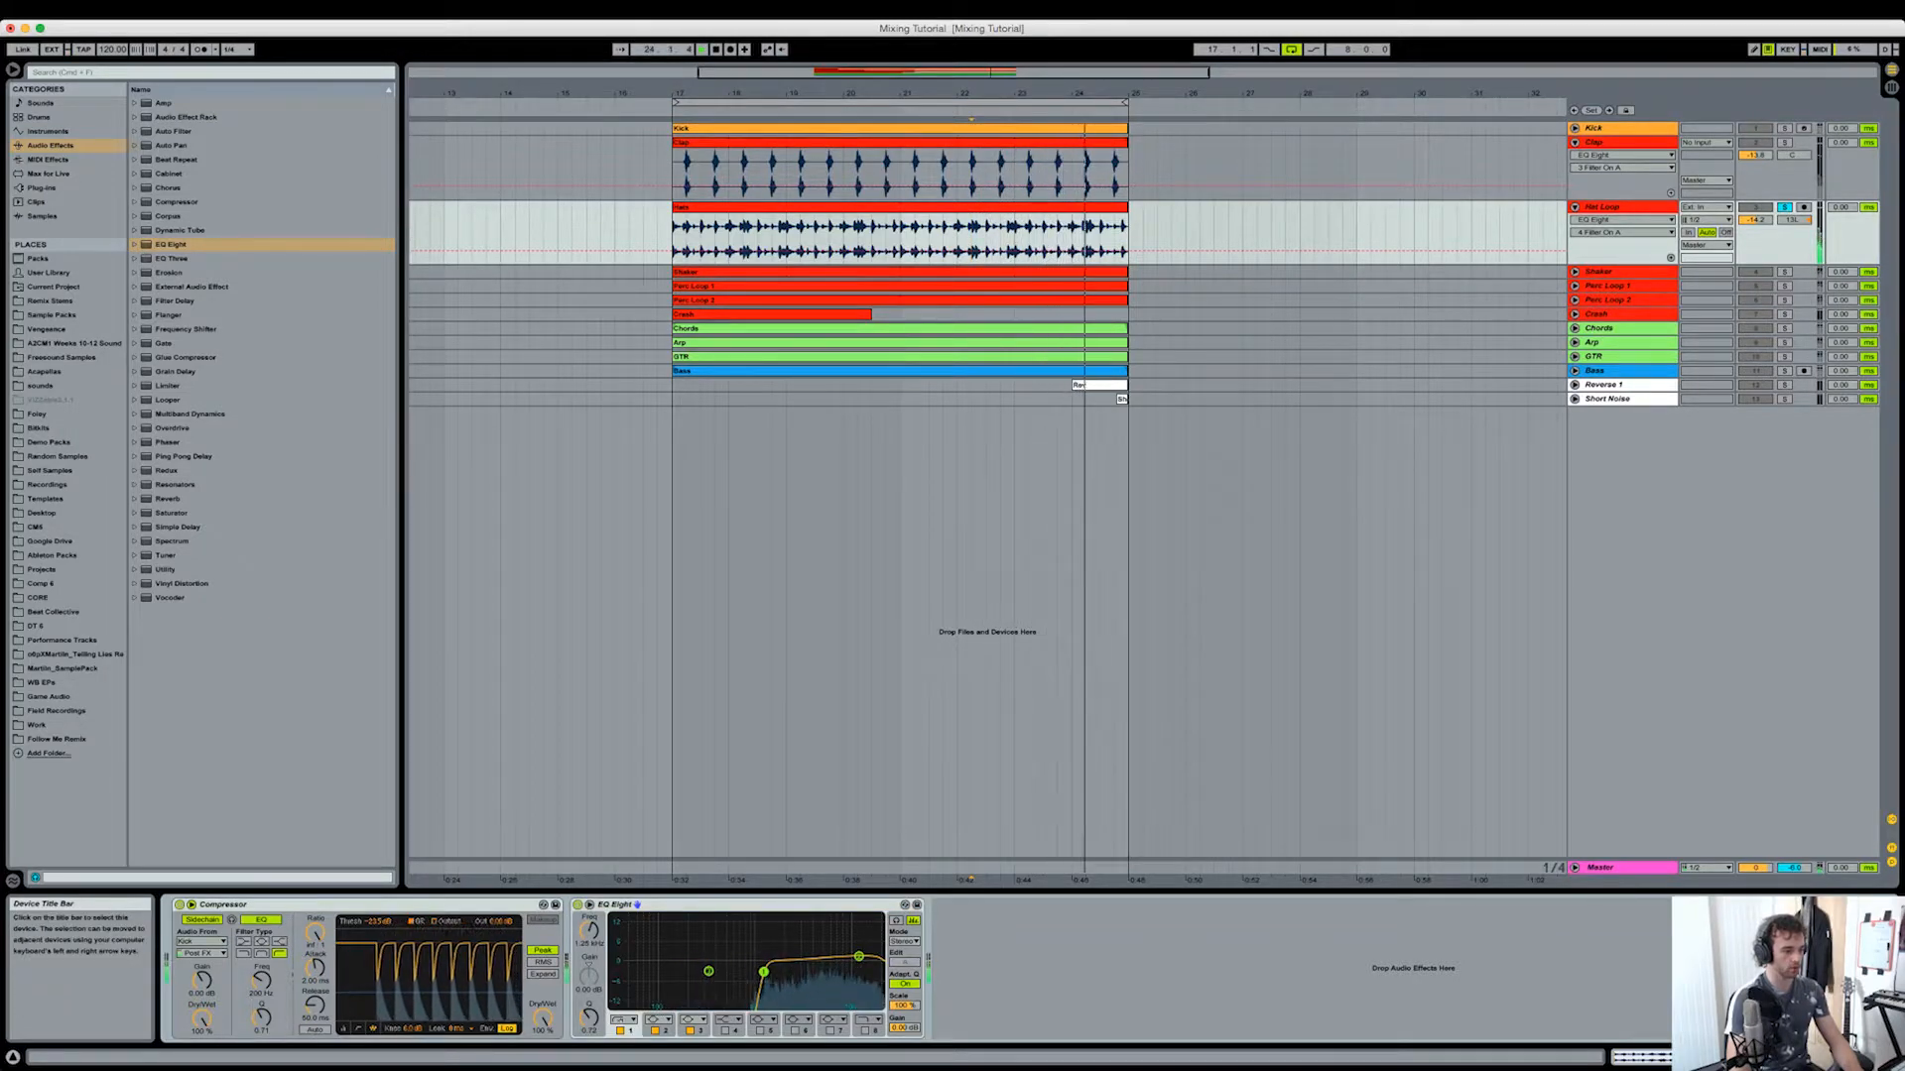
key("super+z")
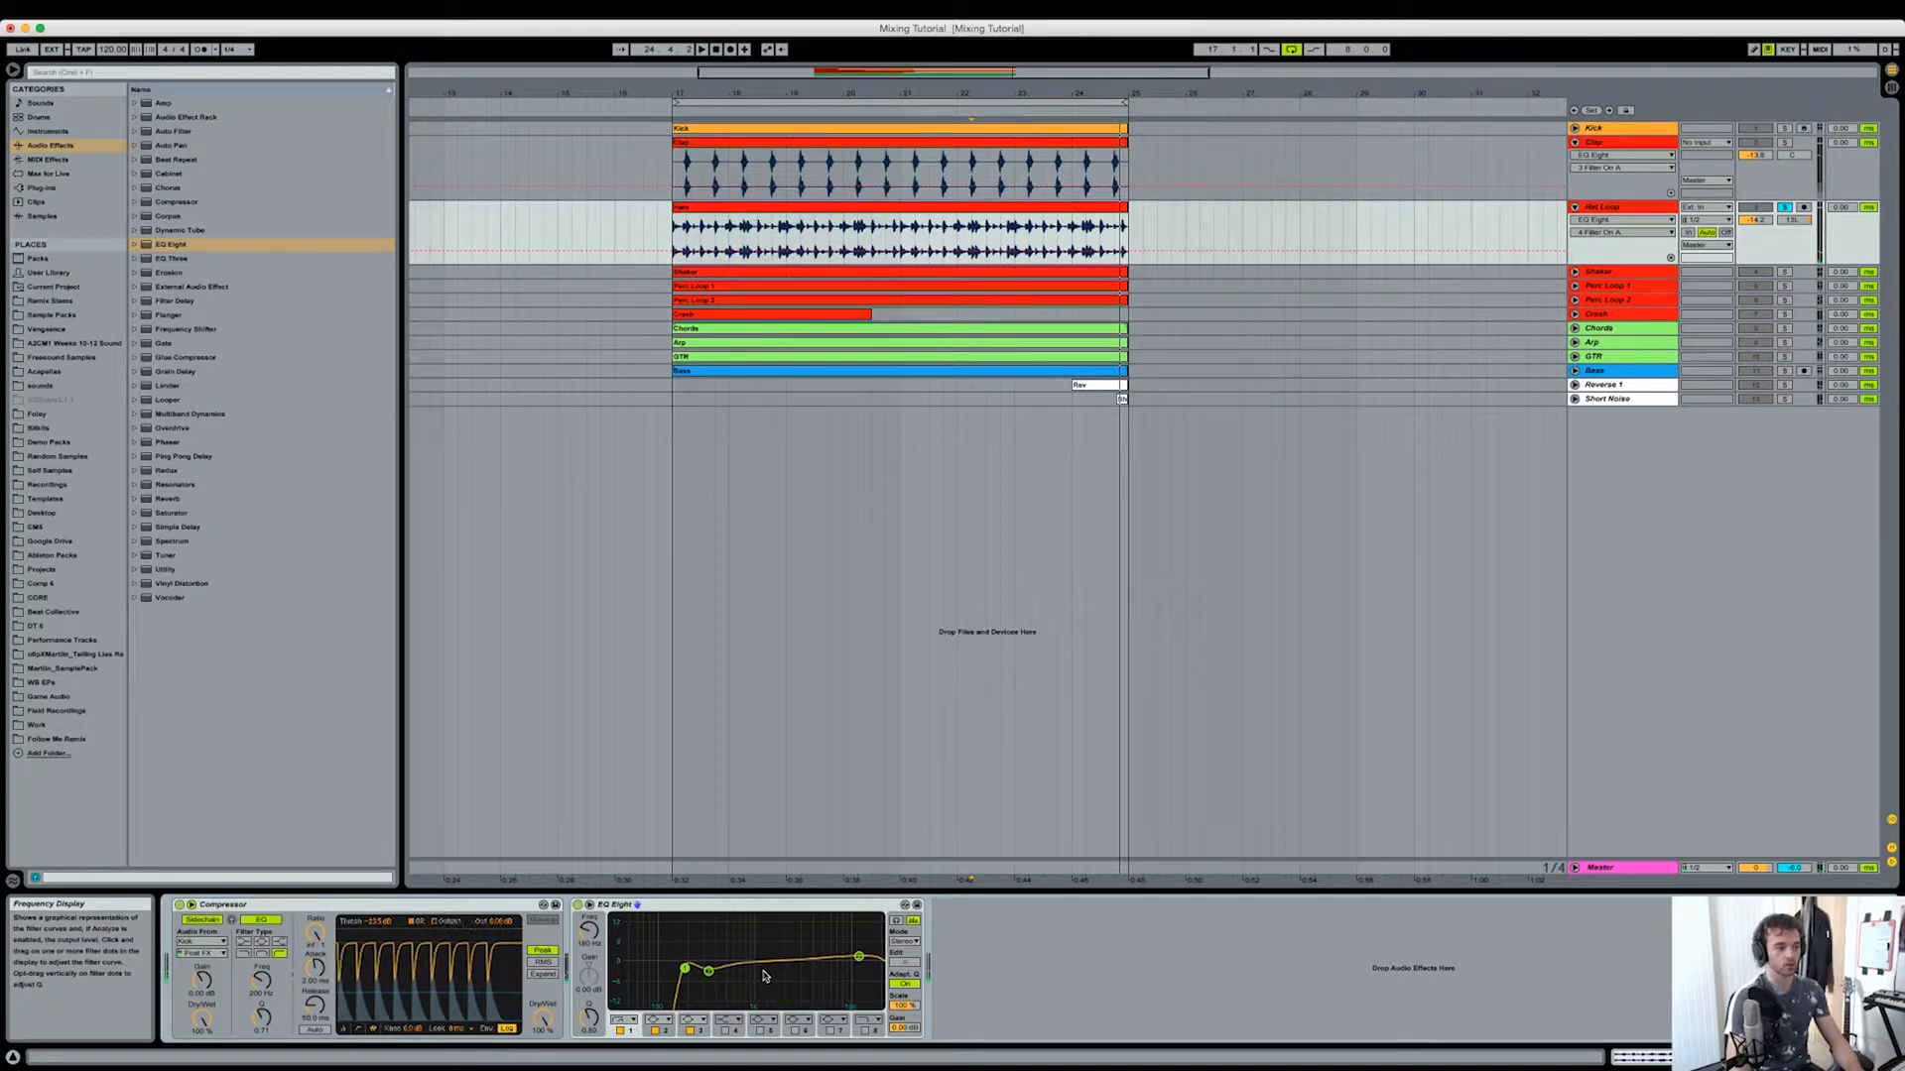
key("space")
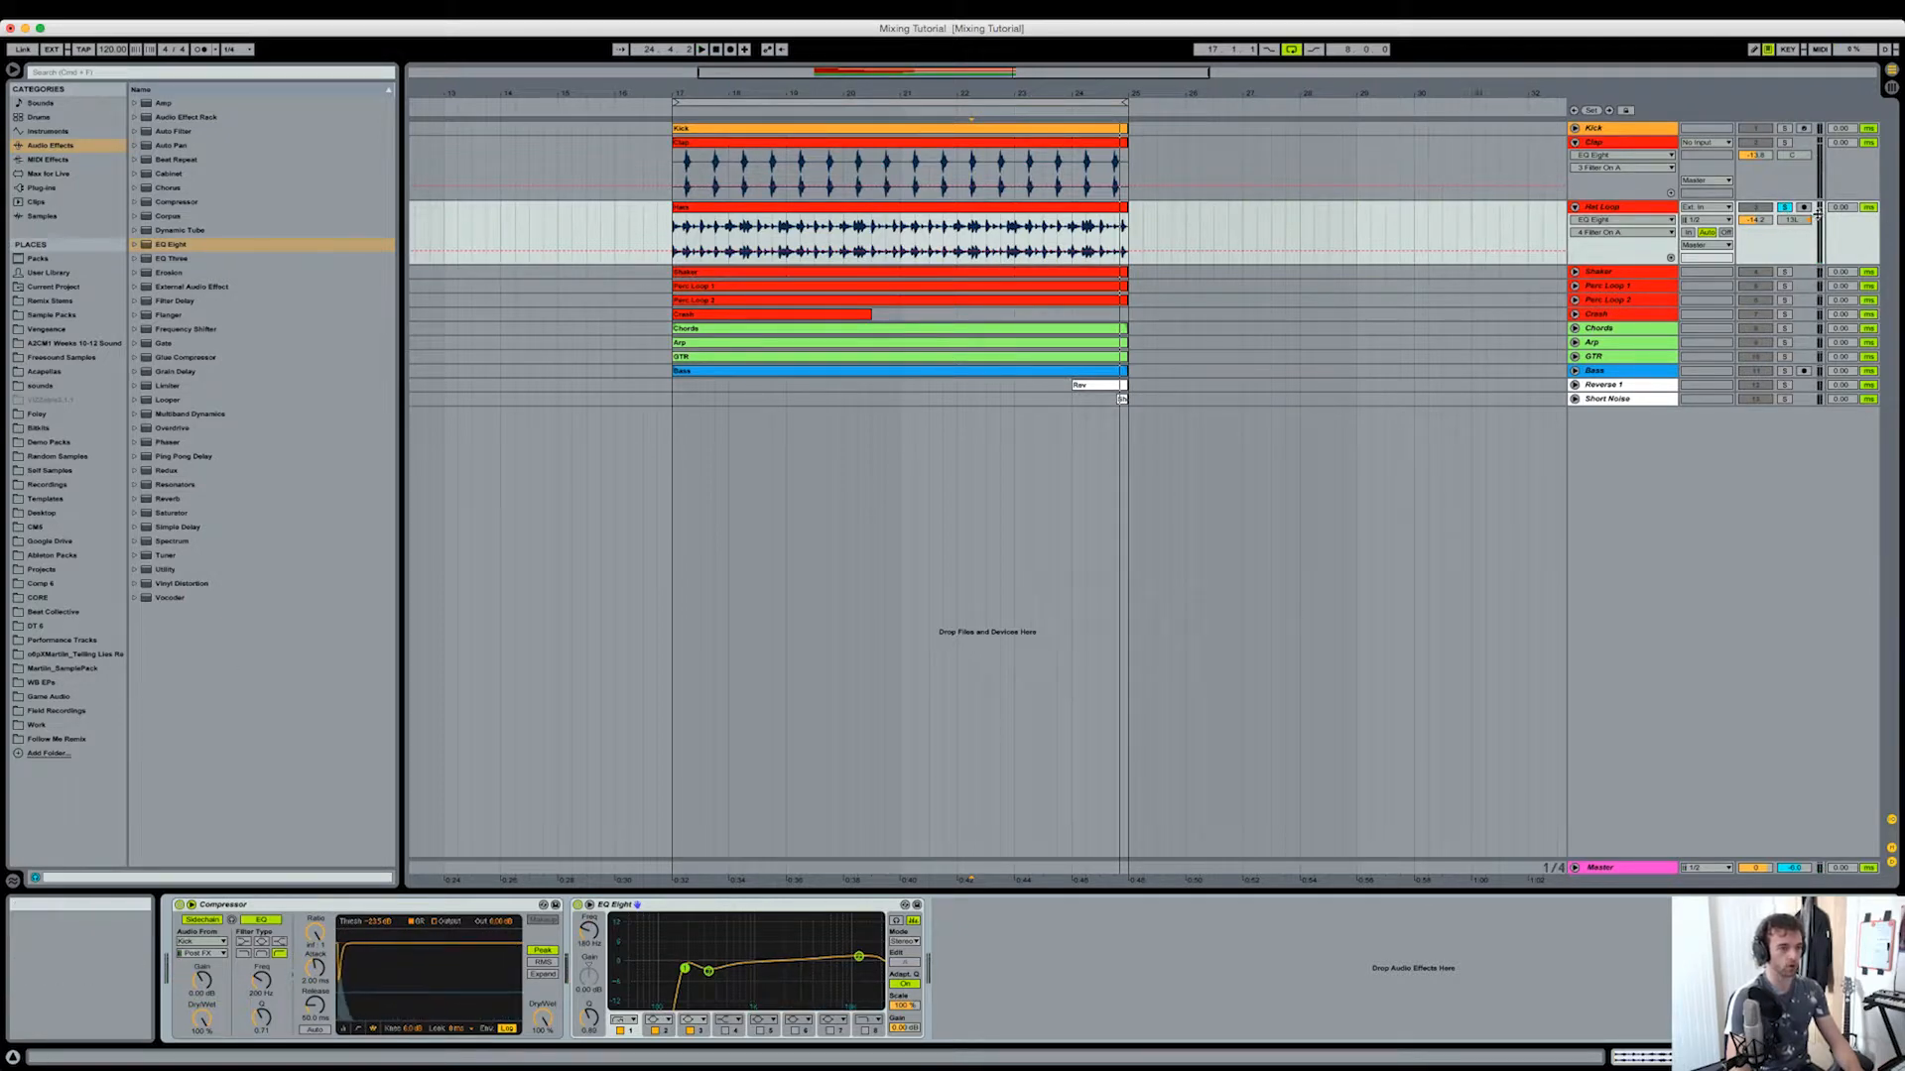
Step: Unfold the Shaker track and audition its low-cut EQ, first in the mix and then in solo
left_click(1575, 272)
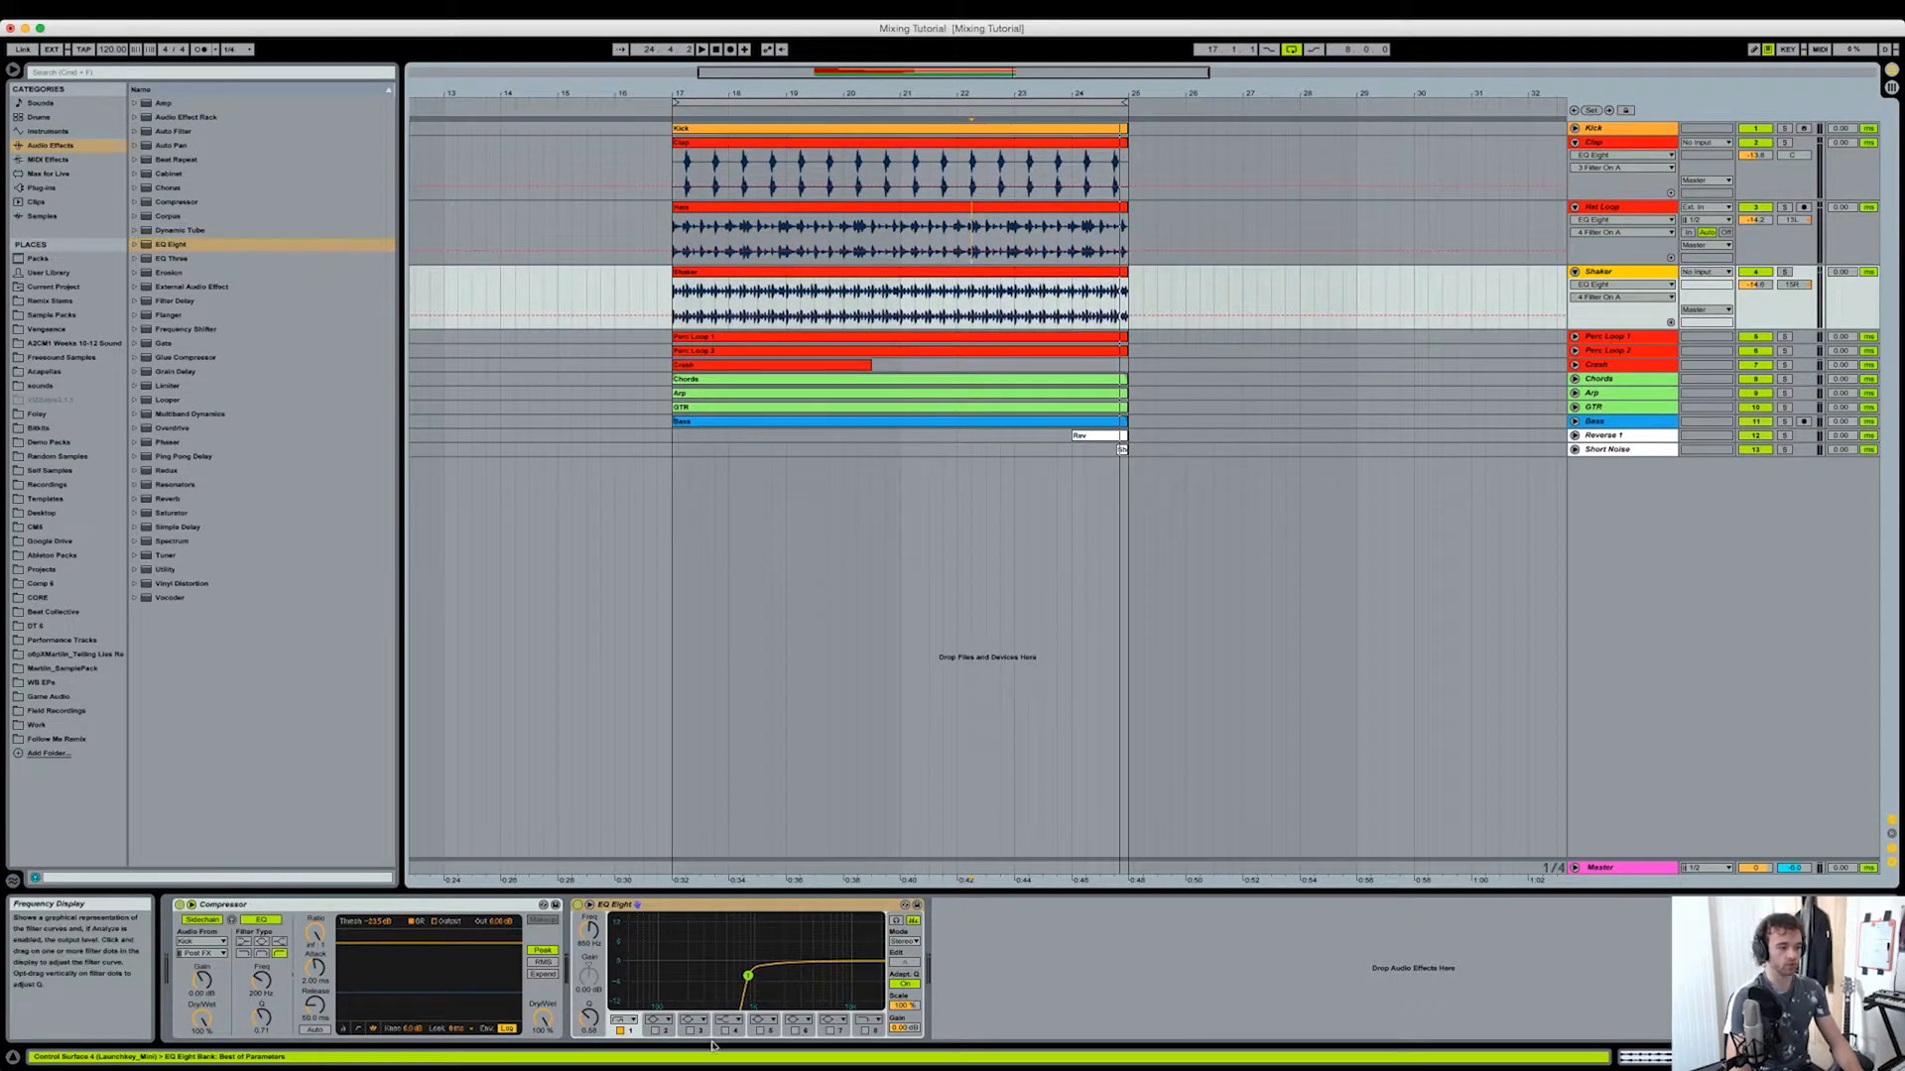
left_click(1017, 396)
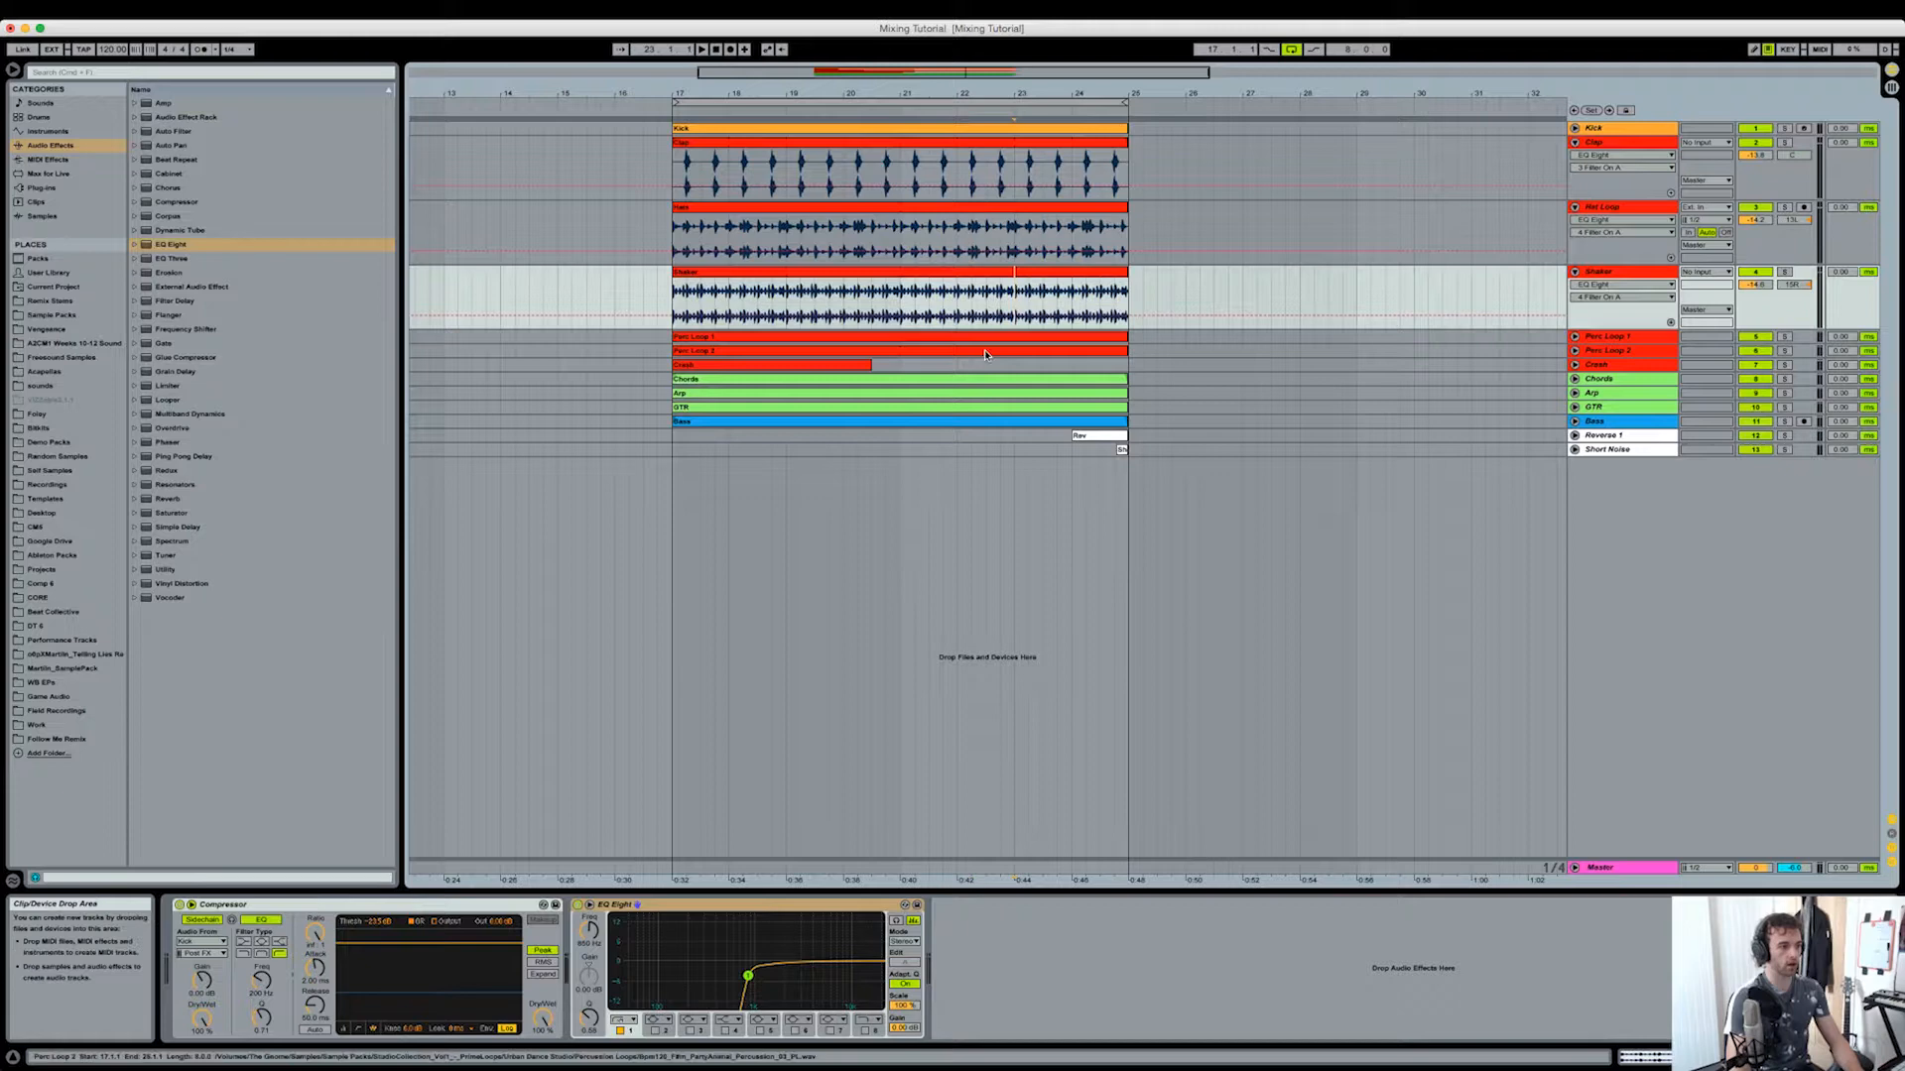
key("space")
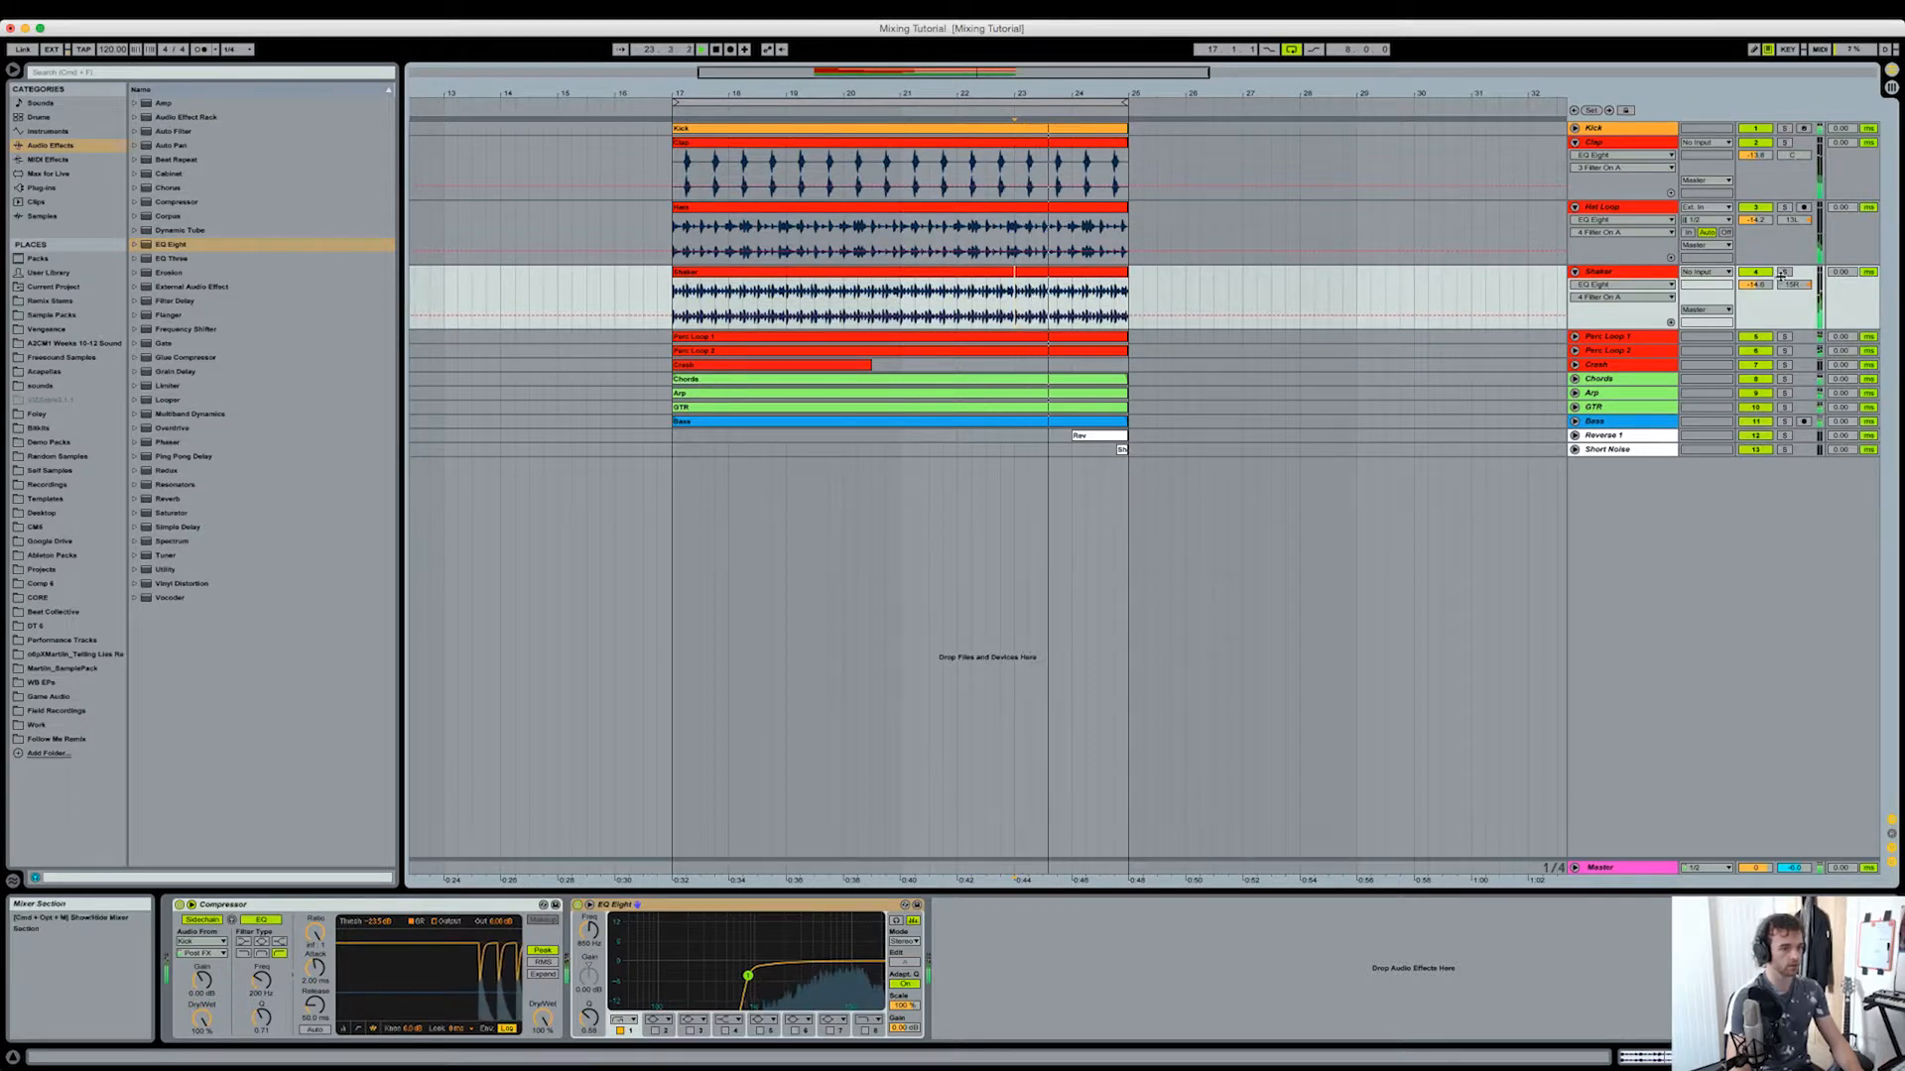
left_click(1784, 272)
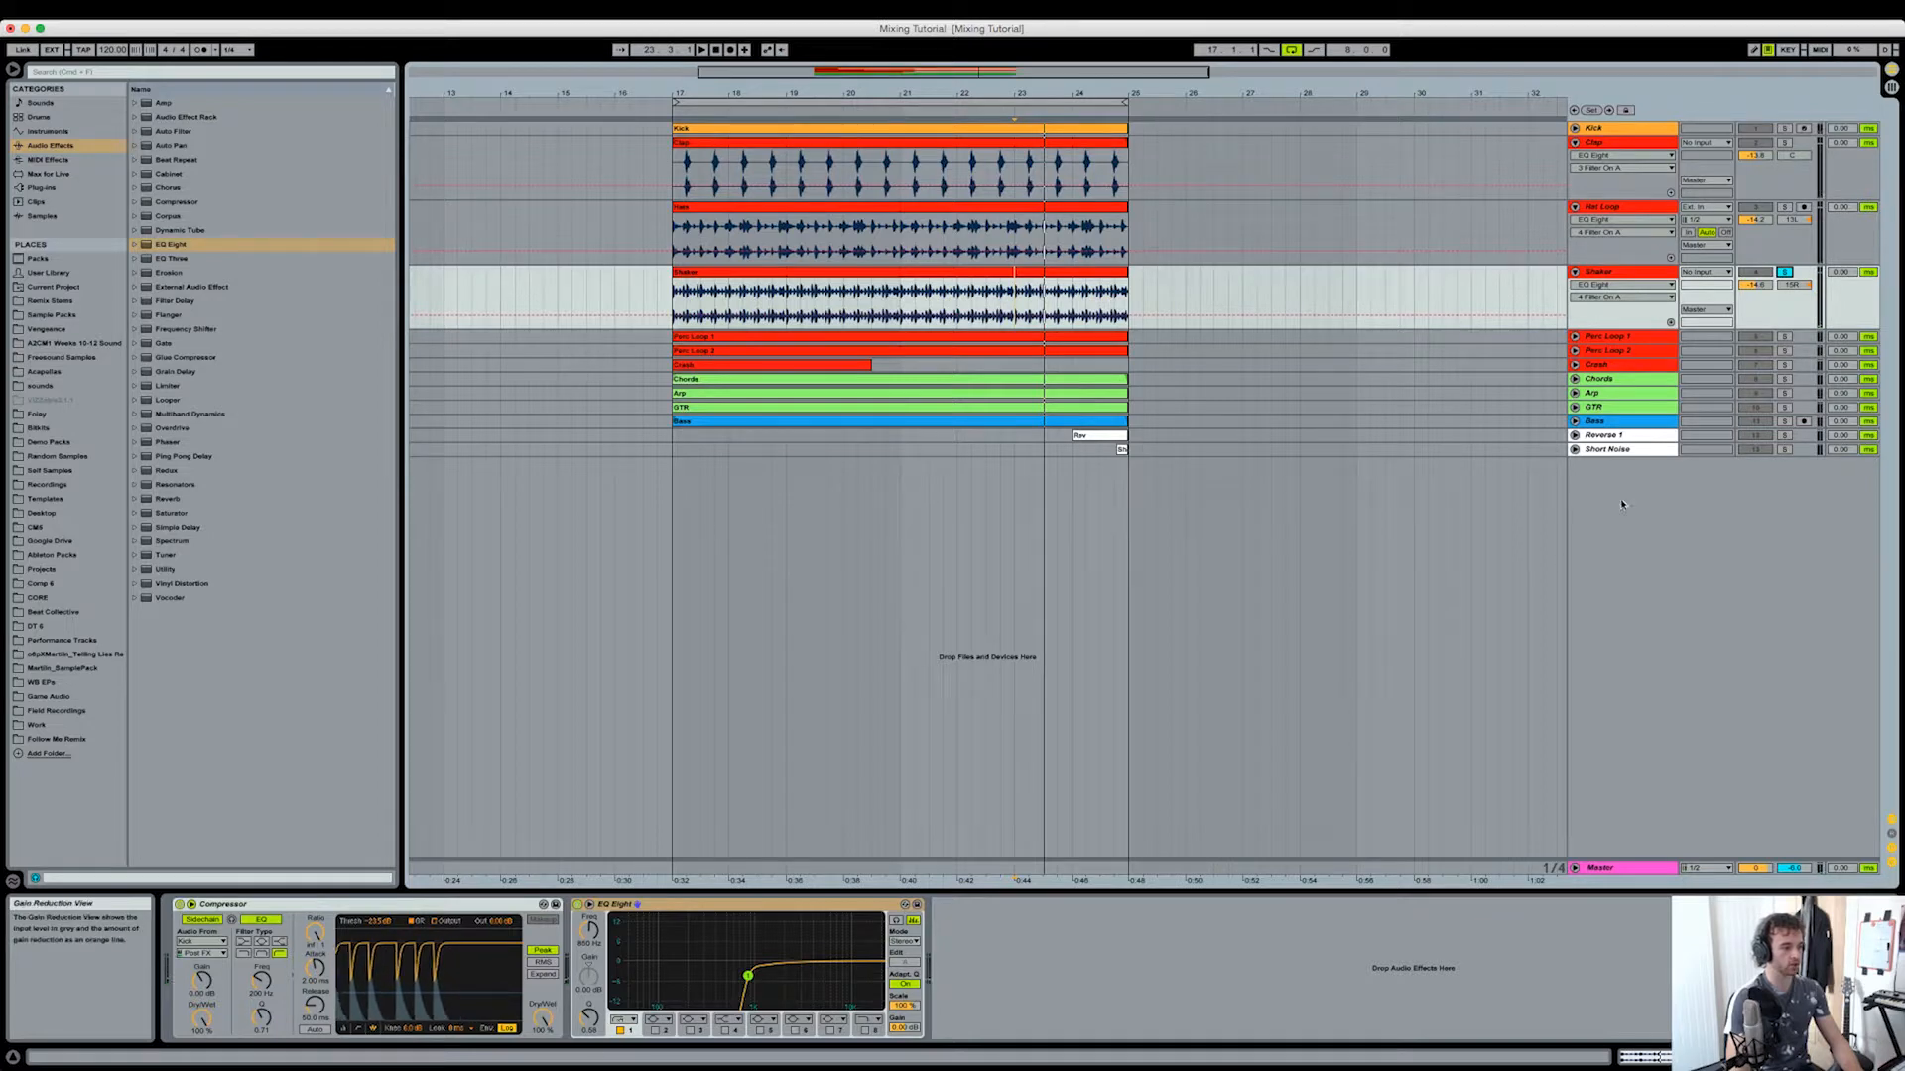
Step: Unfold and solo Perc Loop 1, switch off bands 2 to 4 of its EQ and audition it
left_click(1575, 338)
left_click(1580, 337)
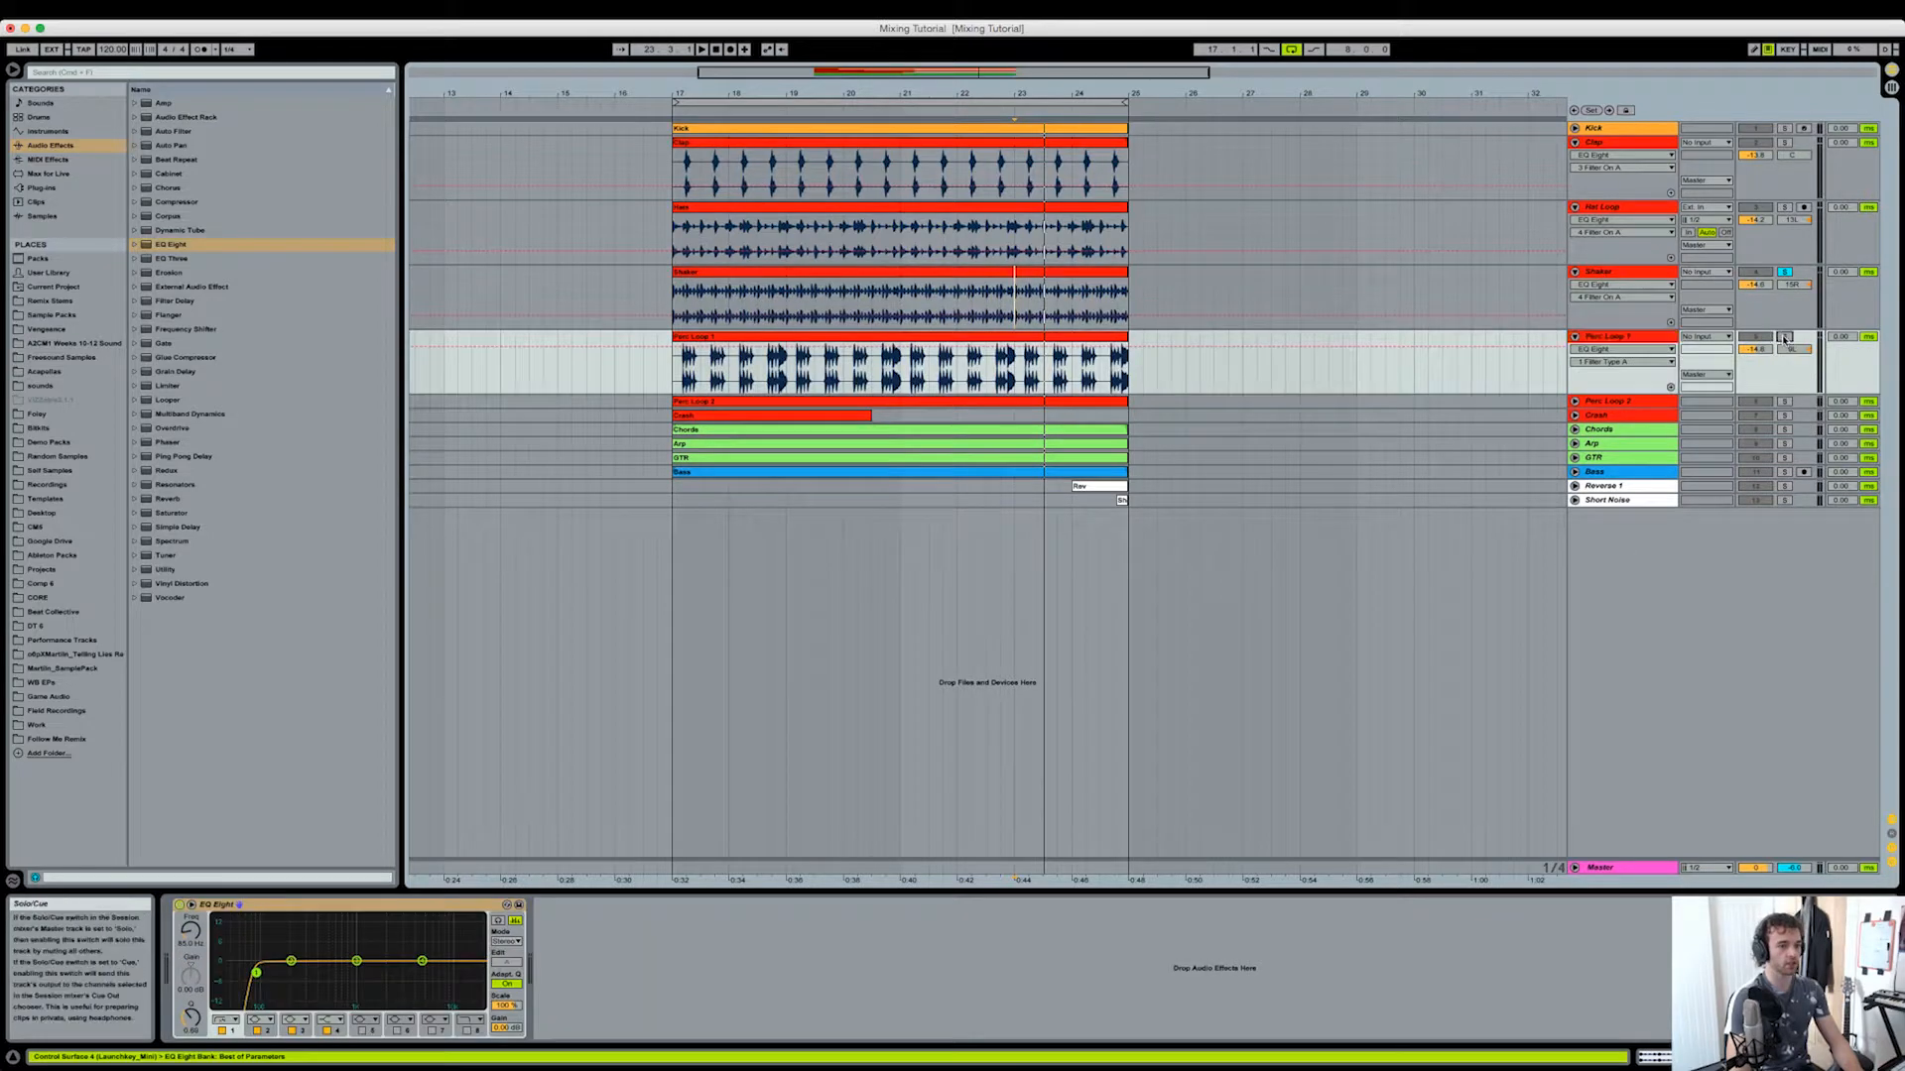
left_click(258, 1031)
left_click(326, 1031)
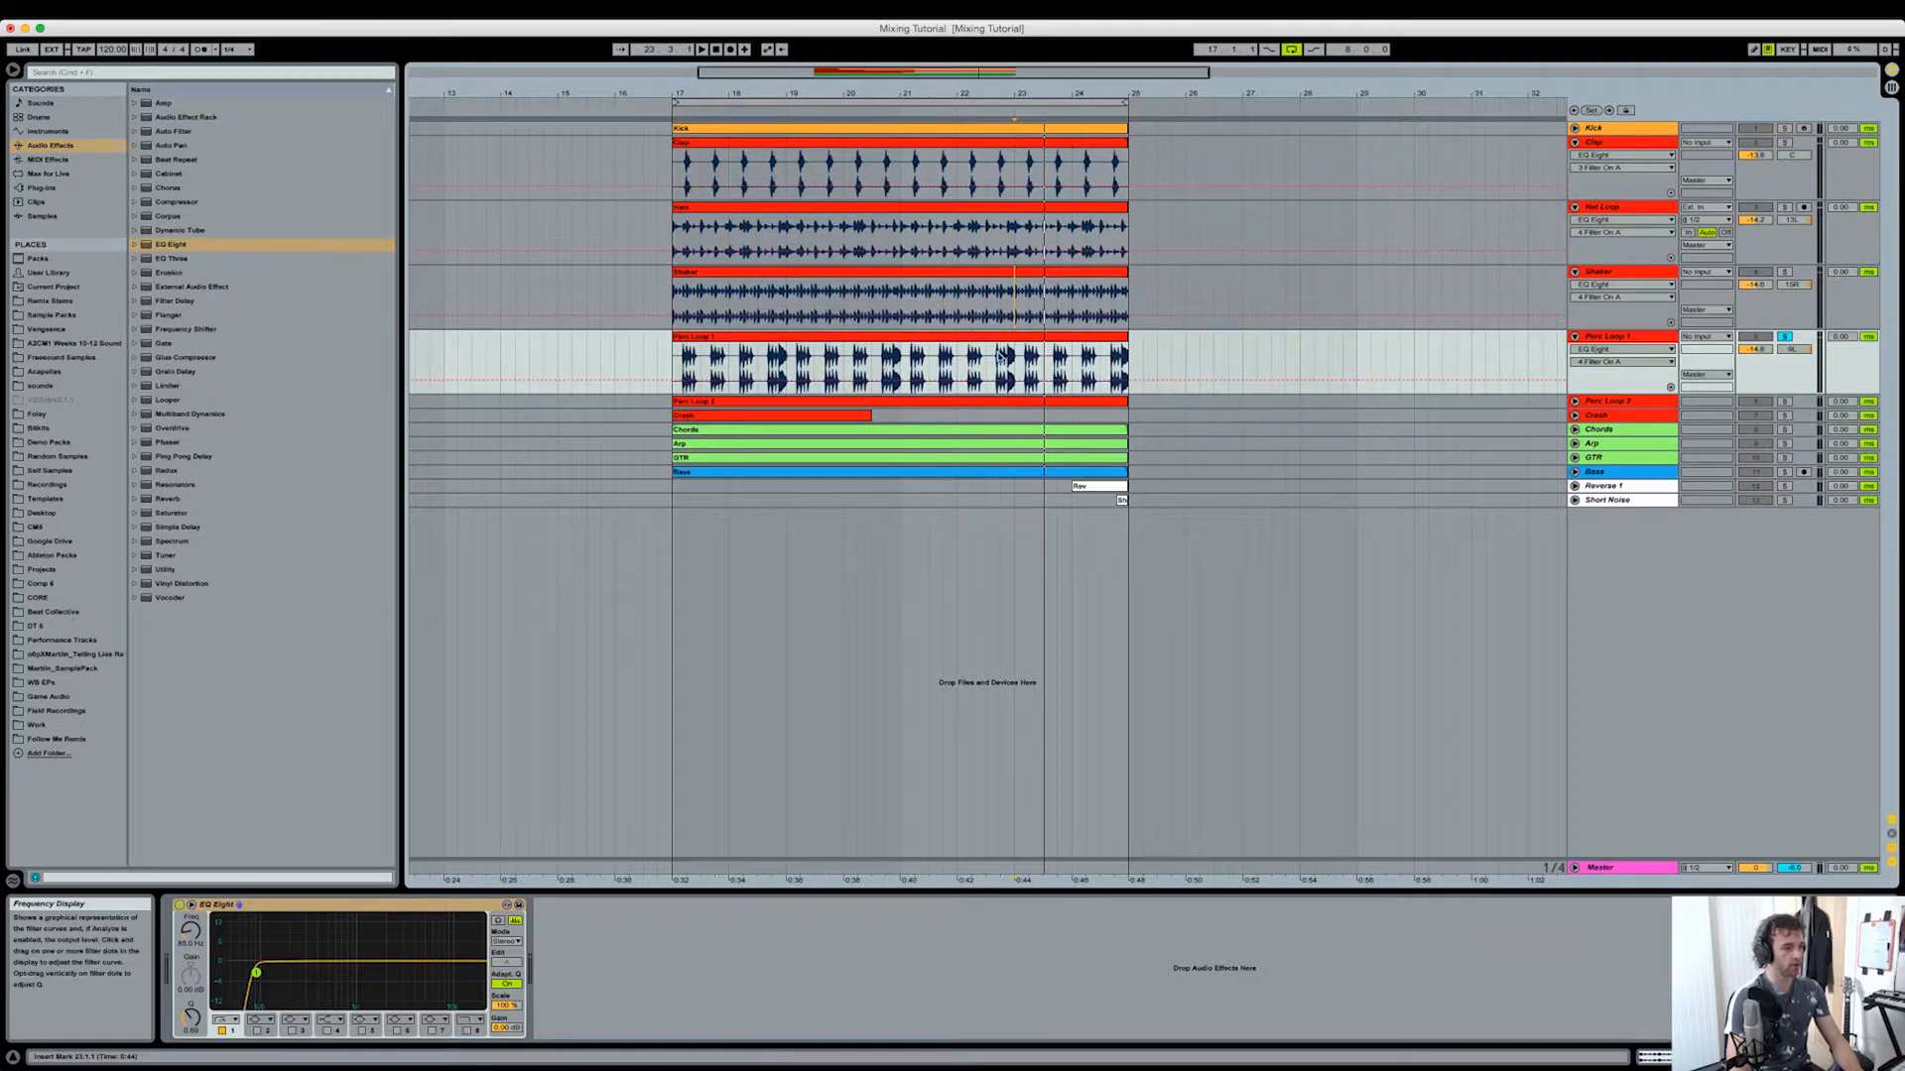
left_click(989, 576)
key("space")
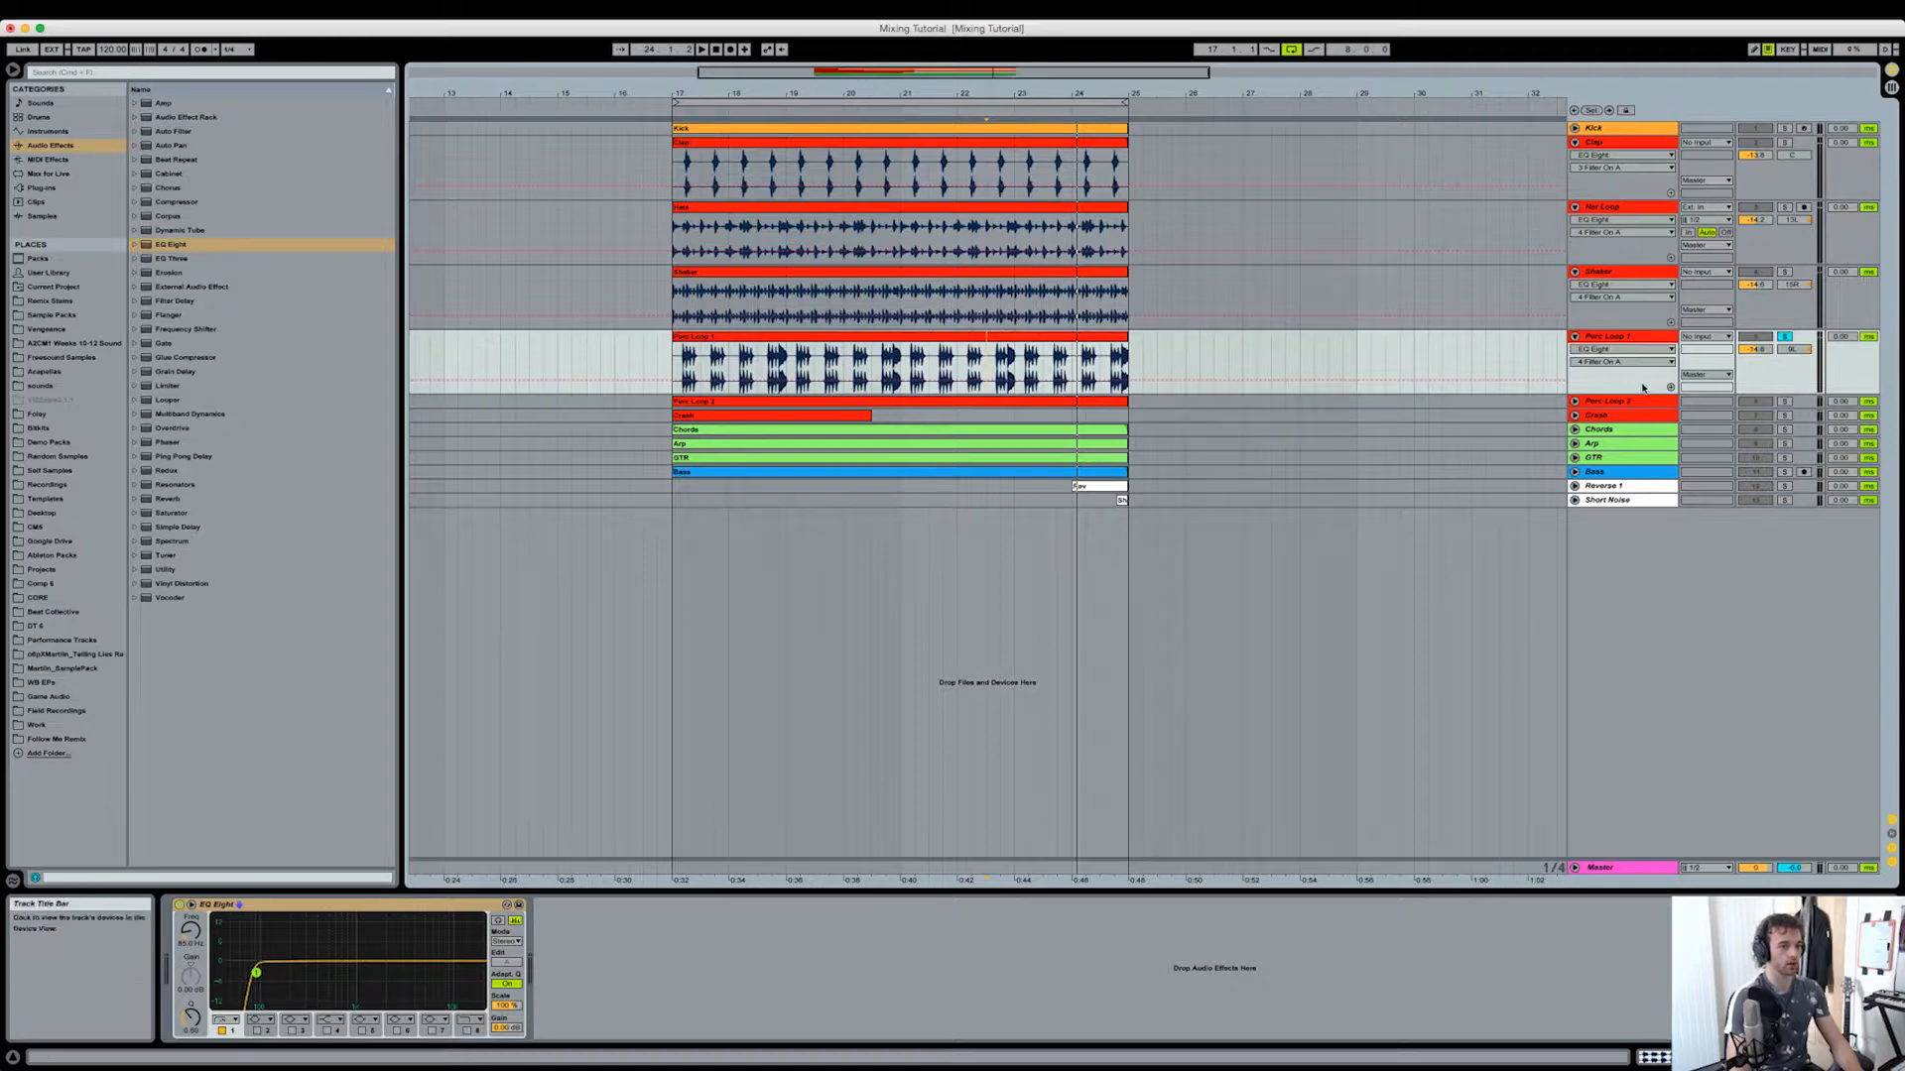
Step: Unfold Perc Loop 2, solo it and listen to its EQ curve
left_click(1582, 402)
left_click(1577, 403)
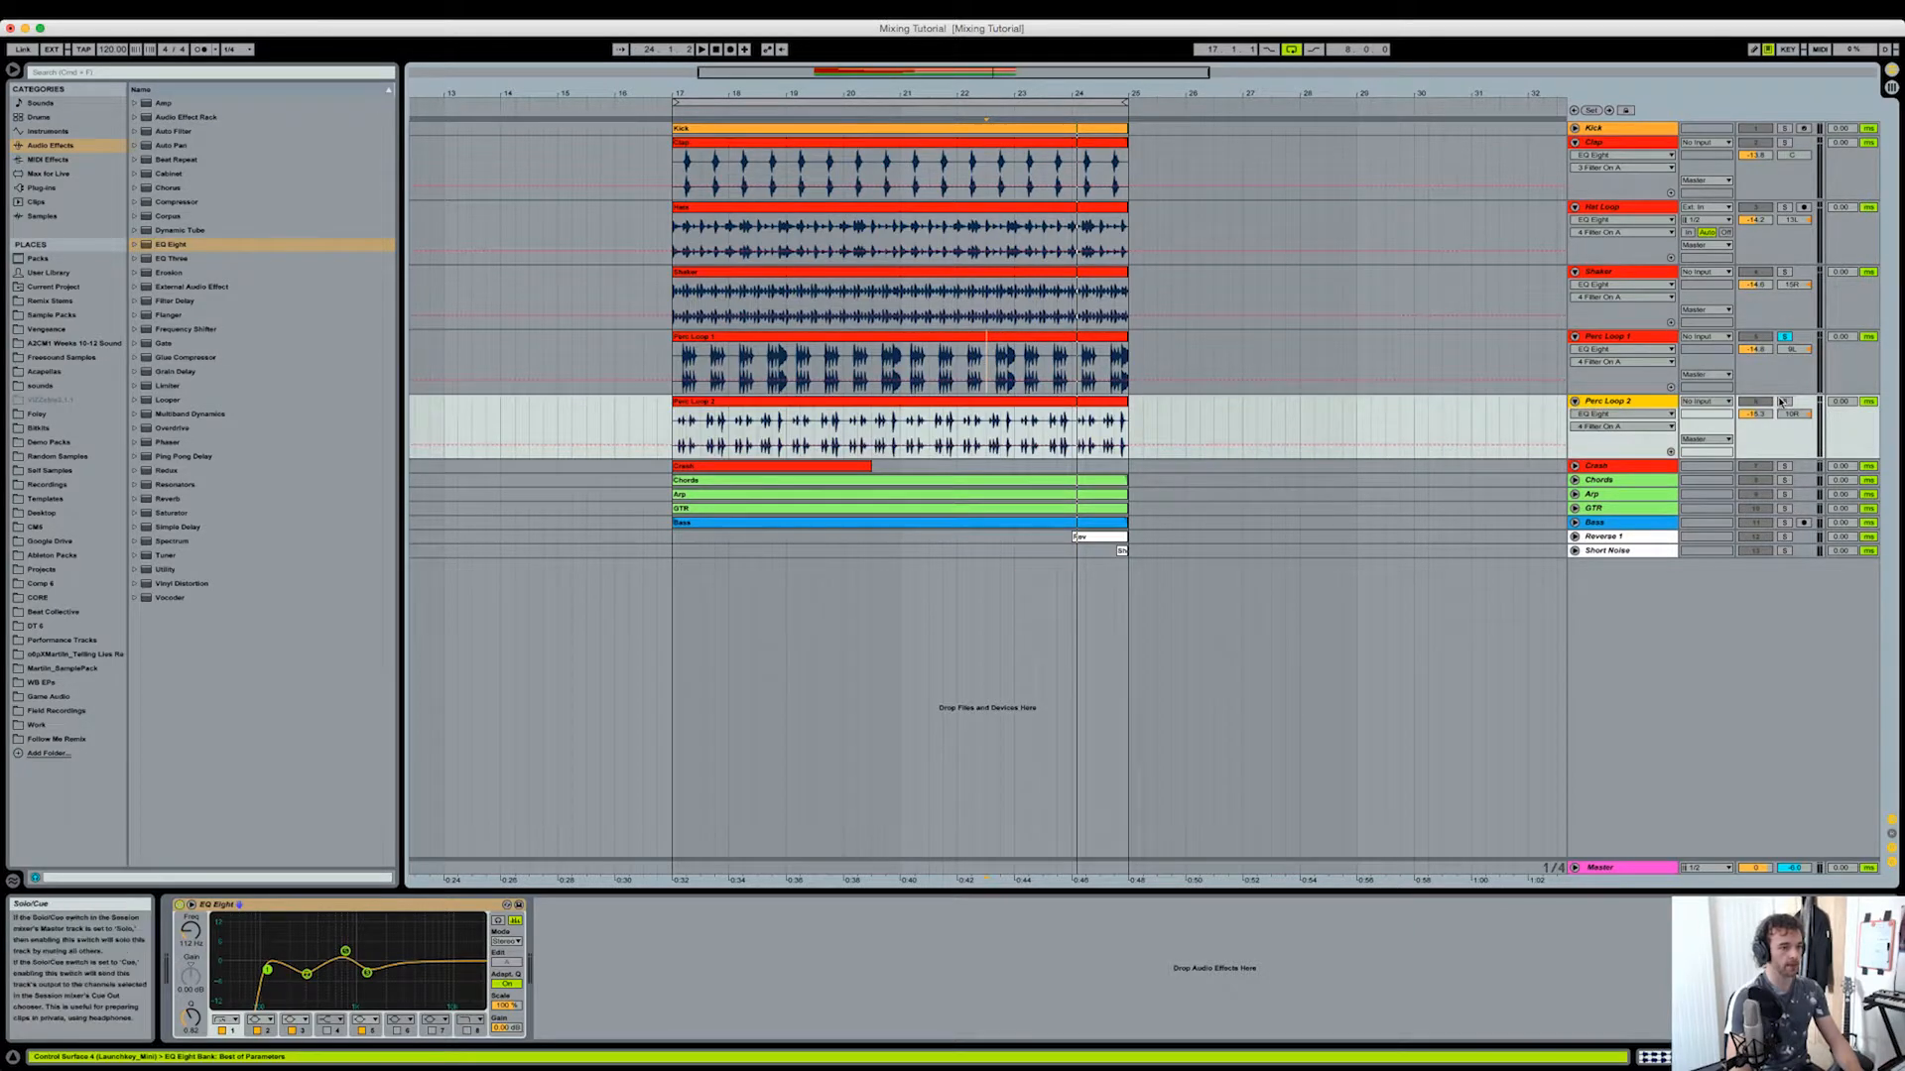
key("space")
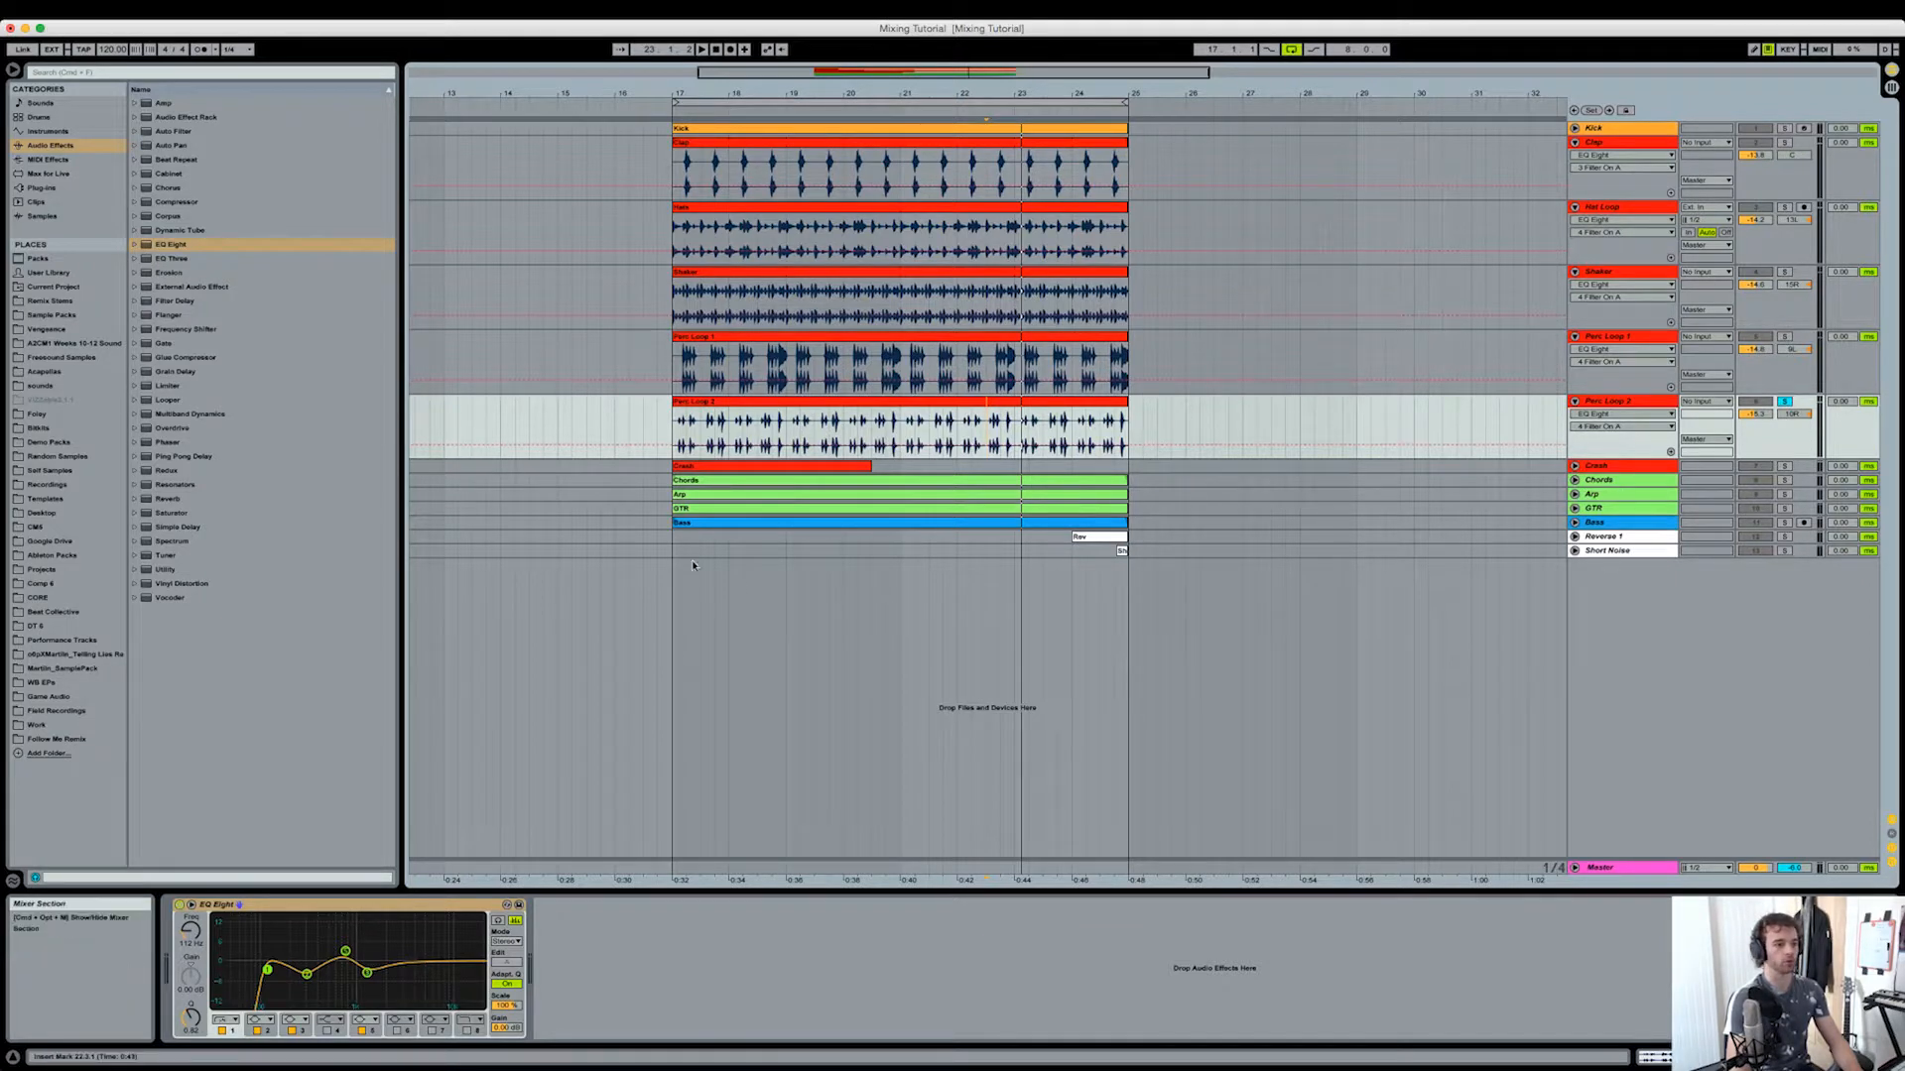
Step: Inspect the Crash track's low-cut EQ, play a short passage and clear the active solos
left_click(1601, 467)
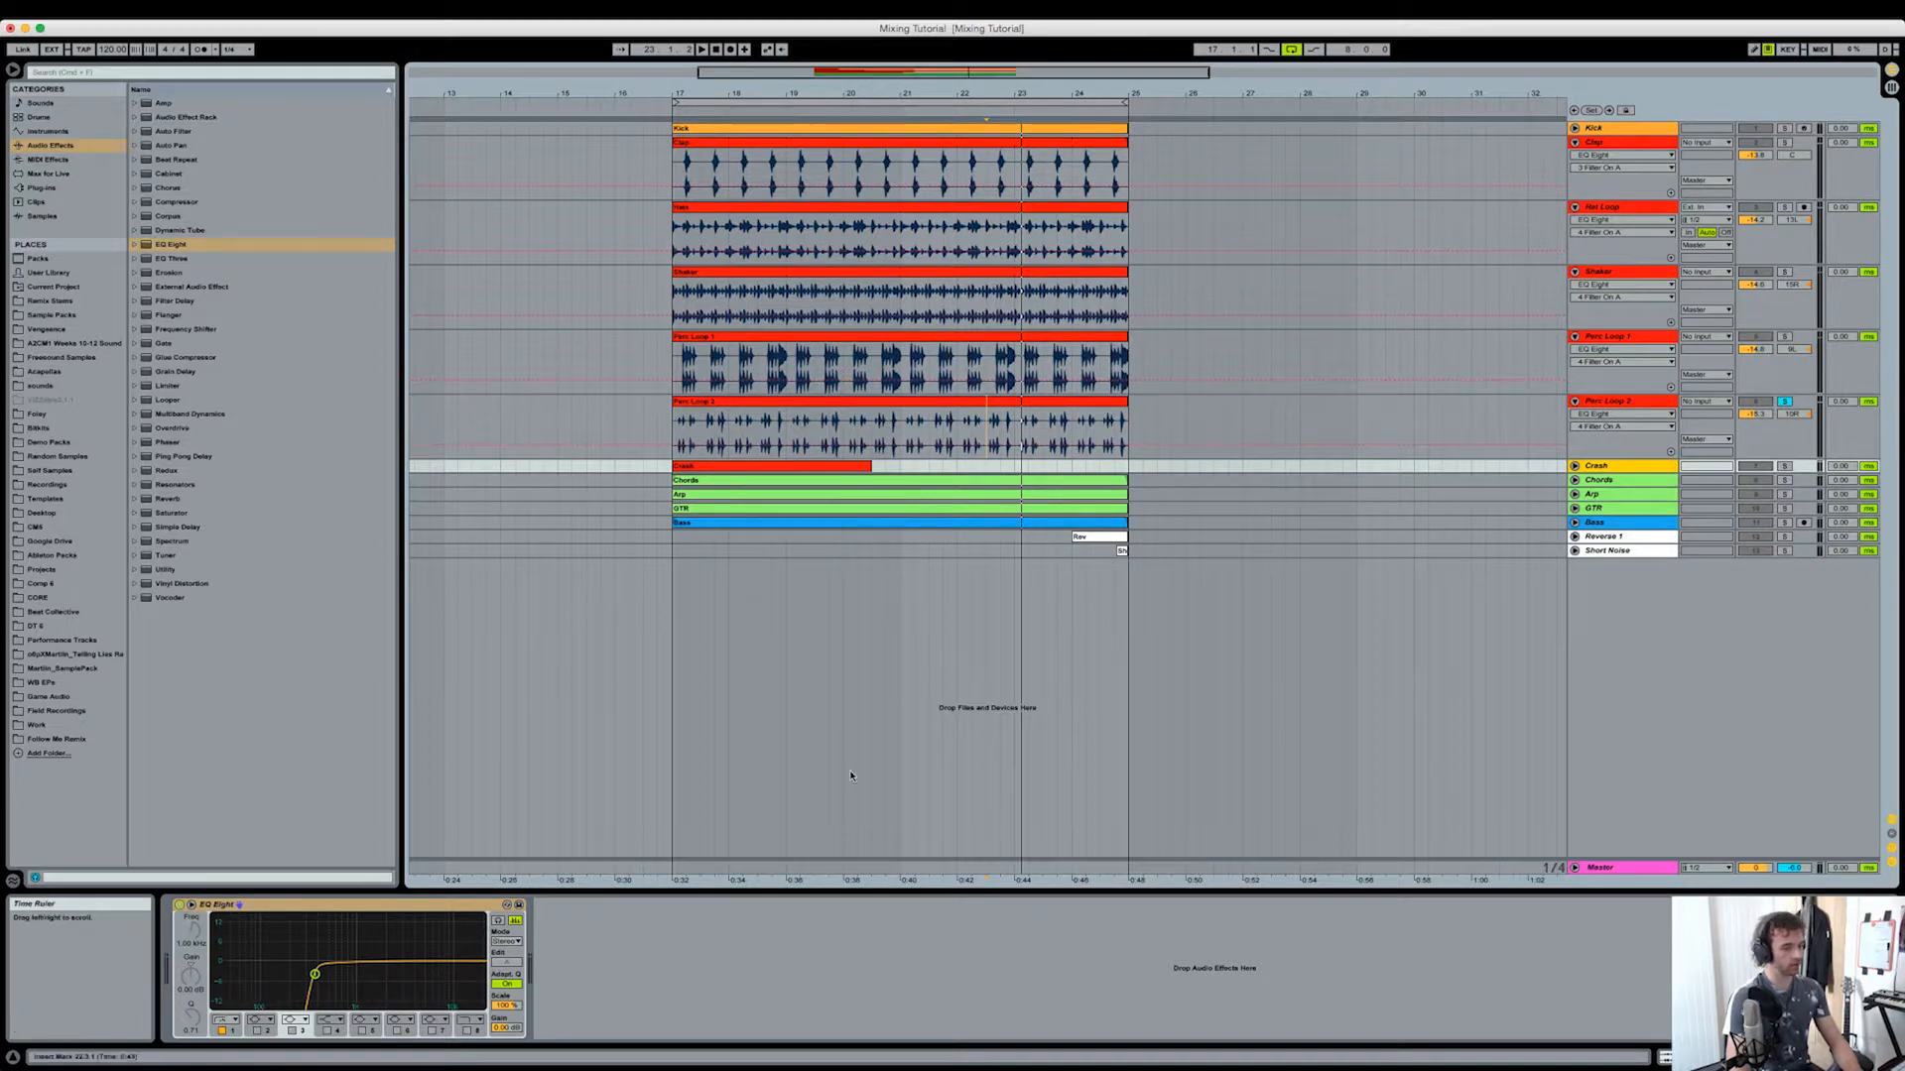
key("space")
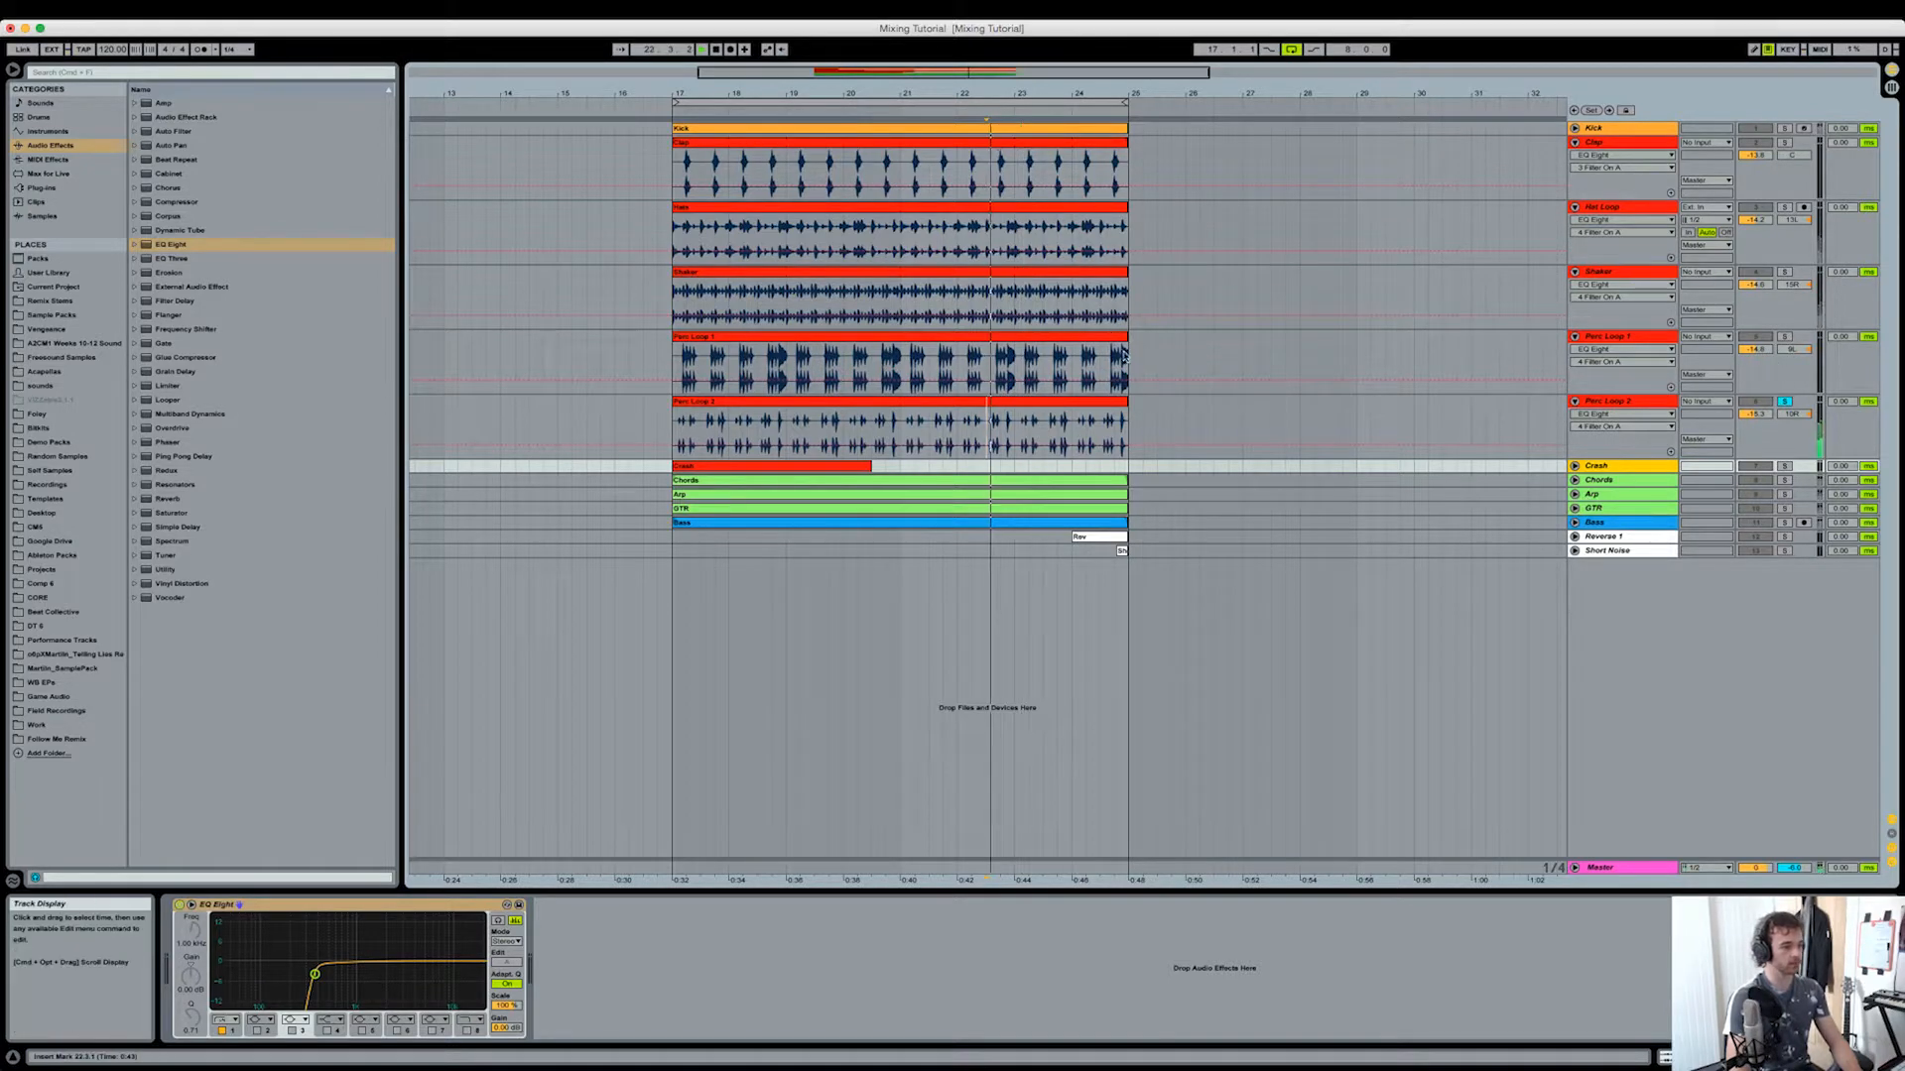
key("space")
left_click(1787, 467)
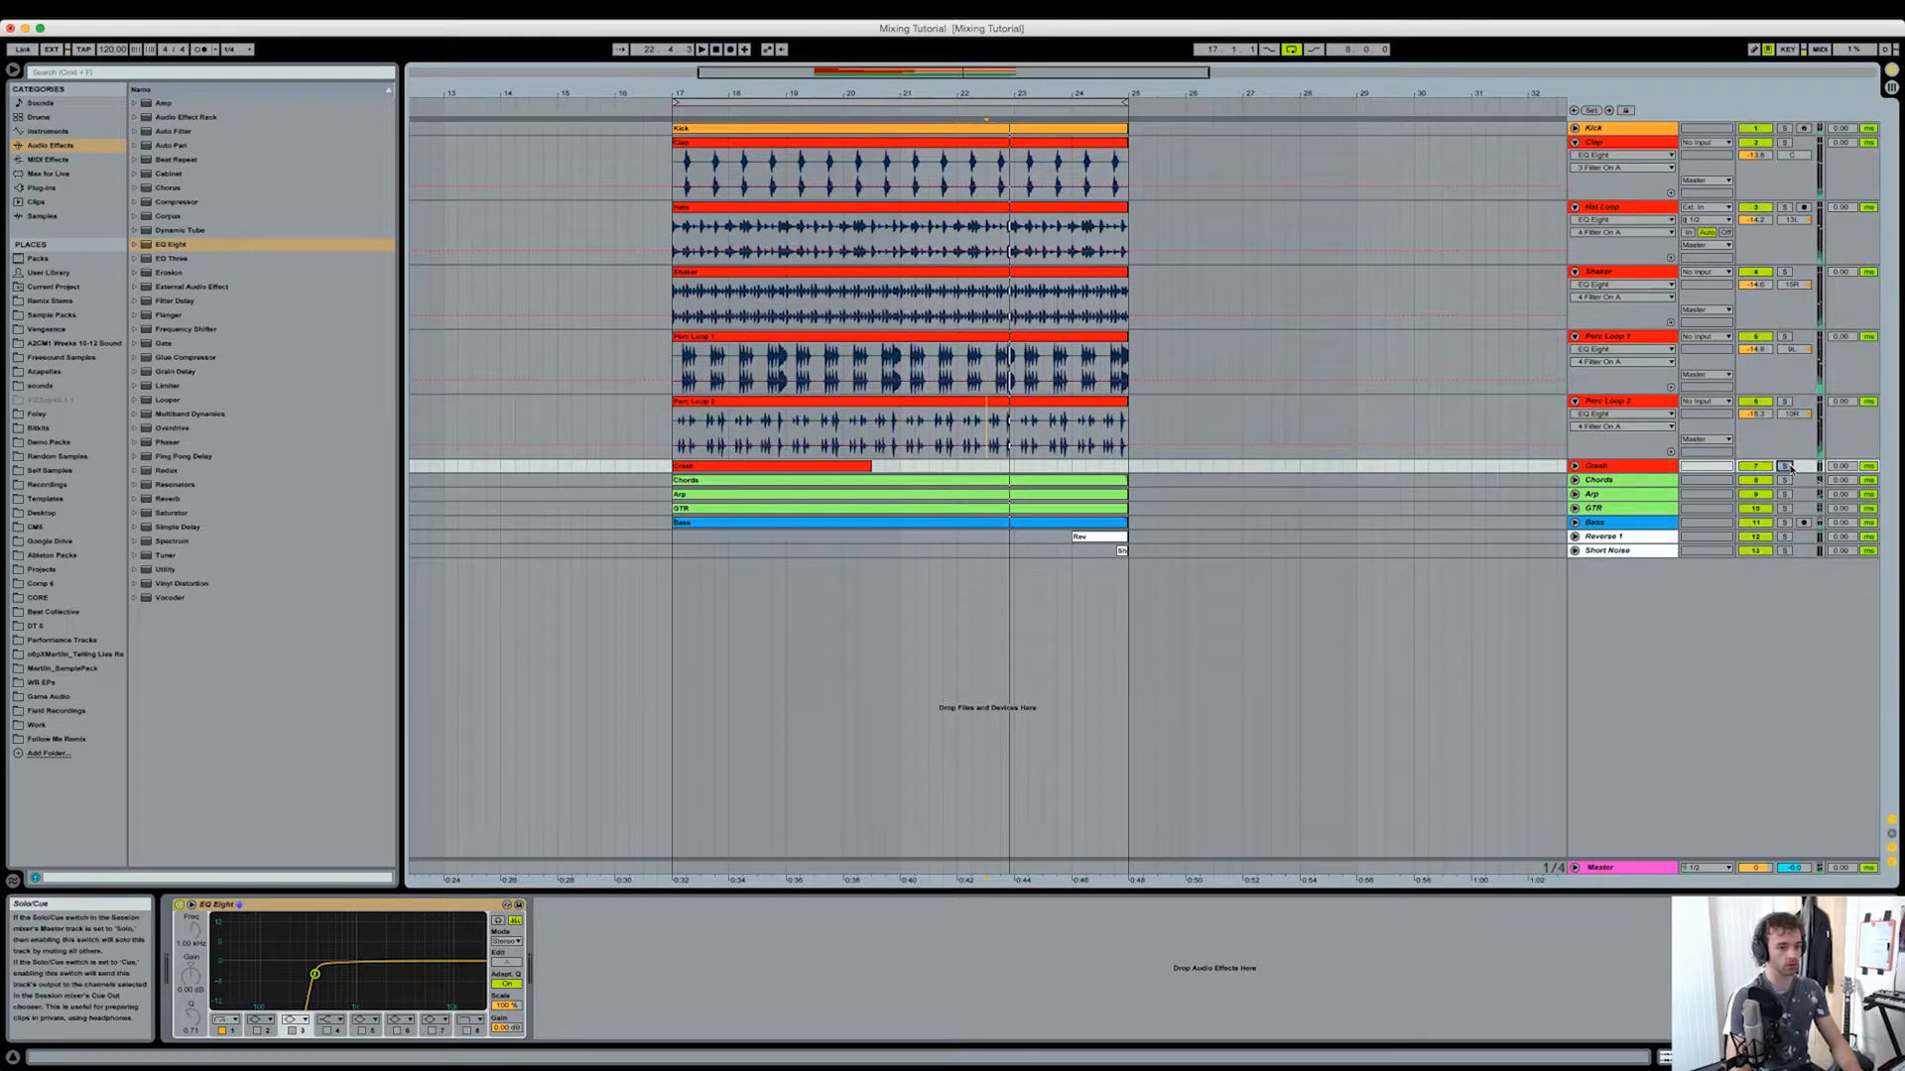
Step: Select the Perc Loop 2 clip, play it within the full mix and stop playback
left_click(943, 406)
key("space")
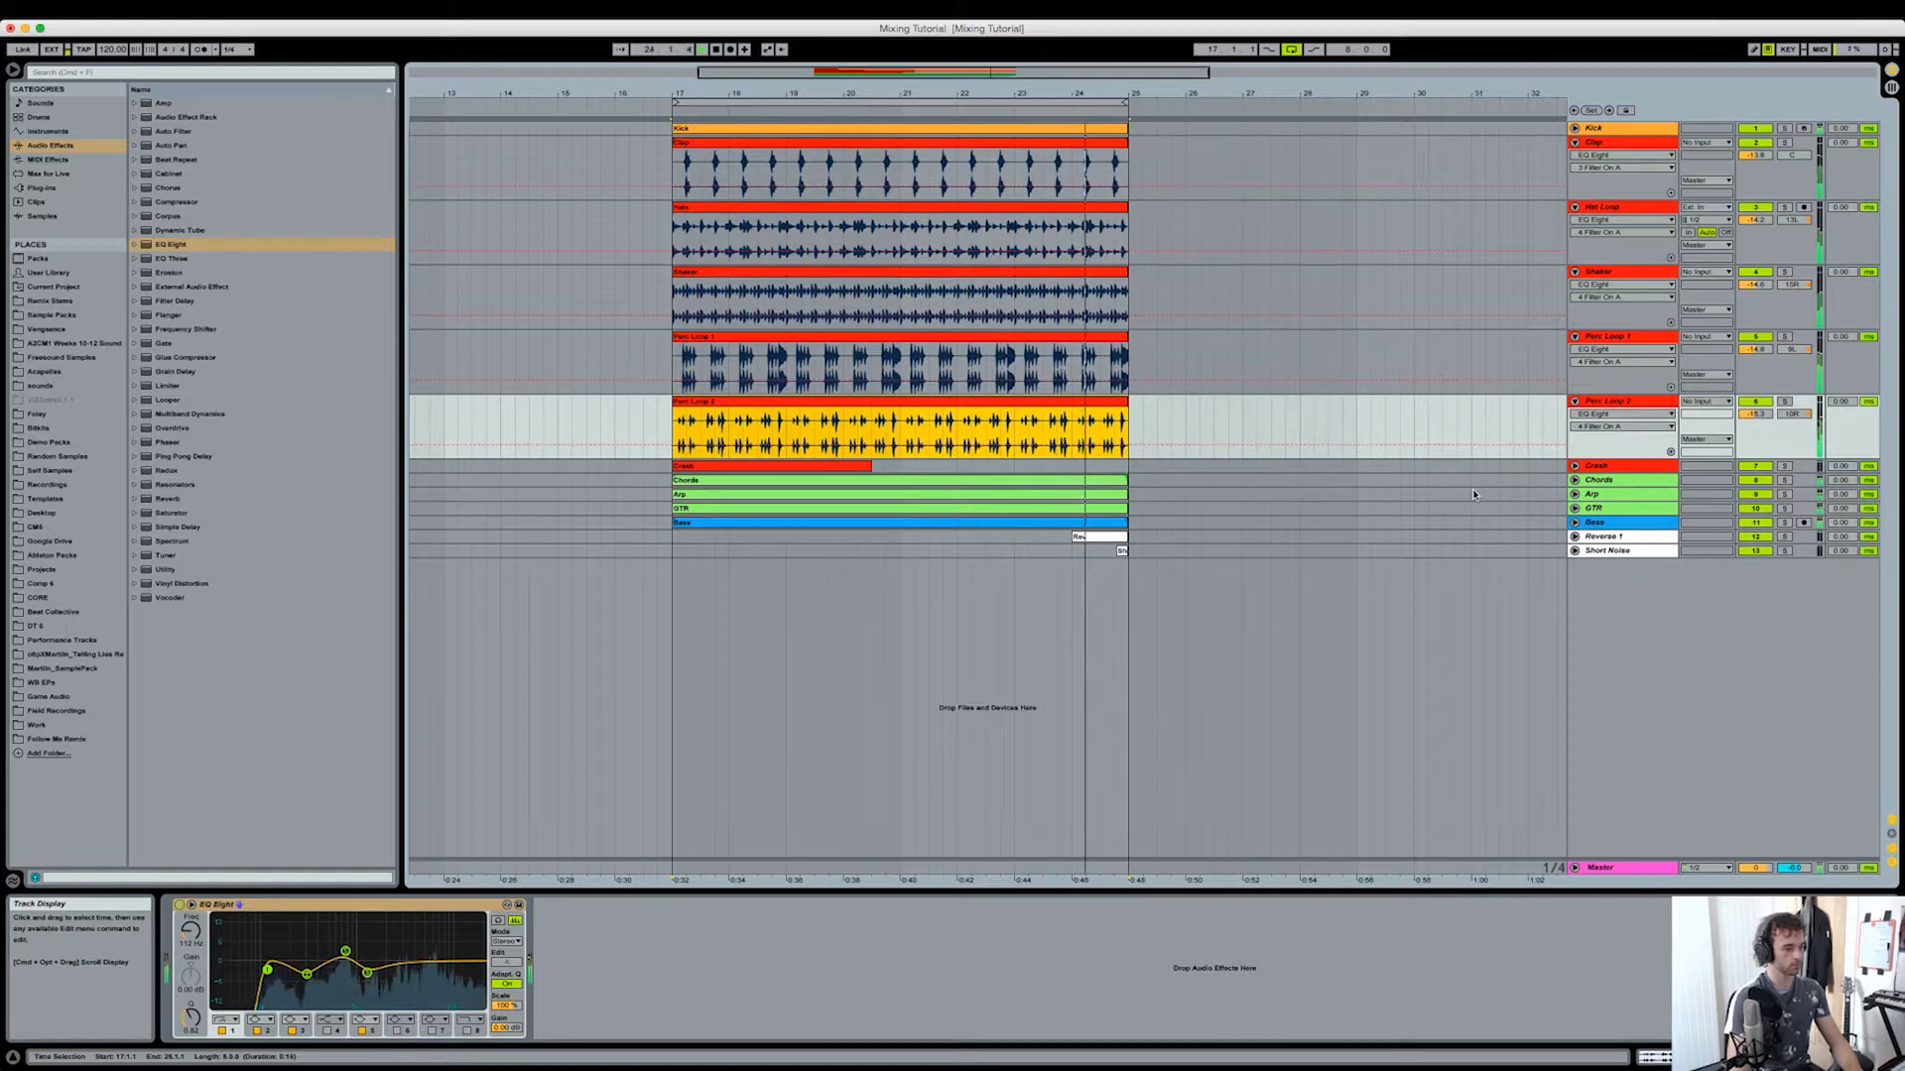
key("space")
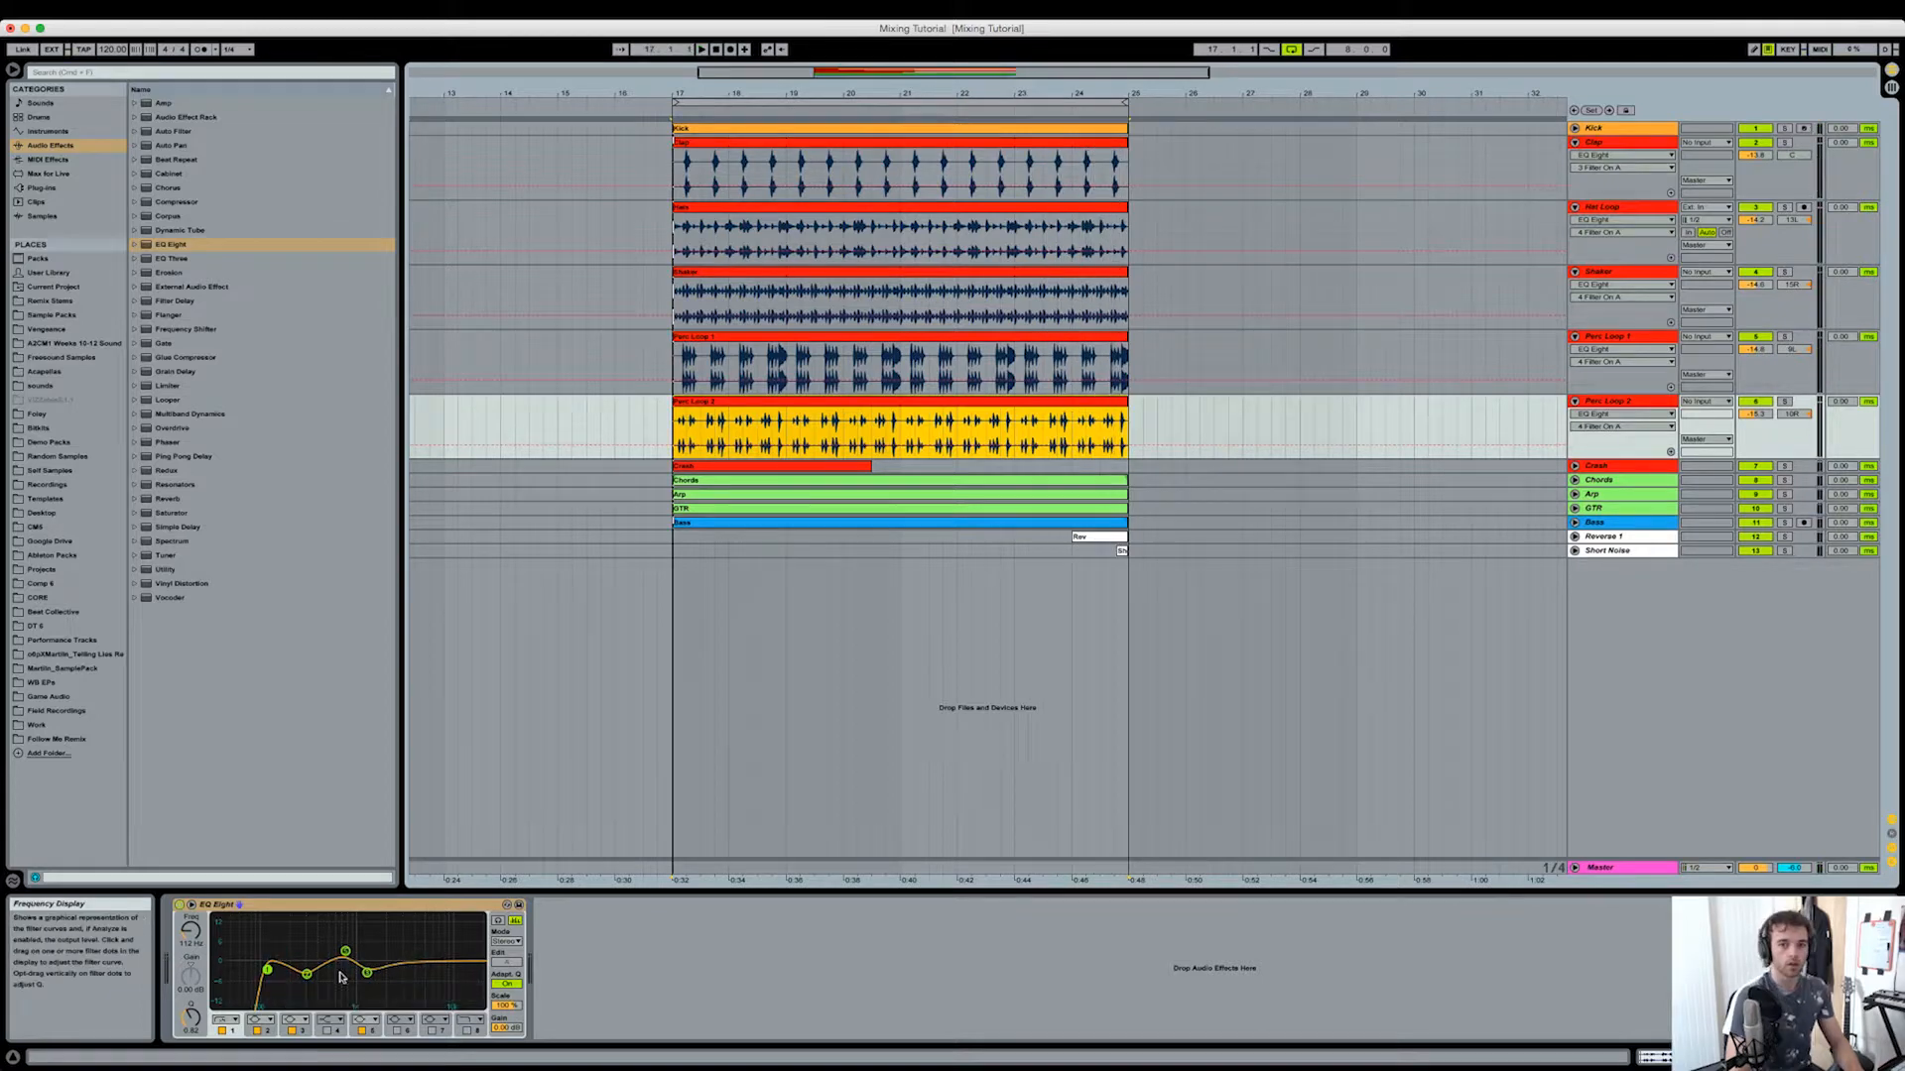
Step: Play the full mix from the start of the loop and examine the Master track's Spectrum
left_click(1608, 873)
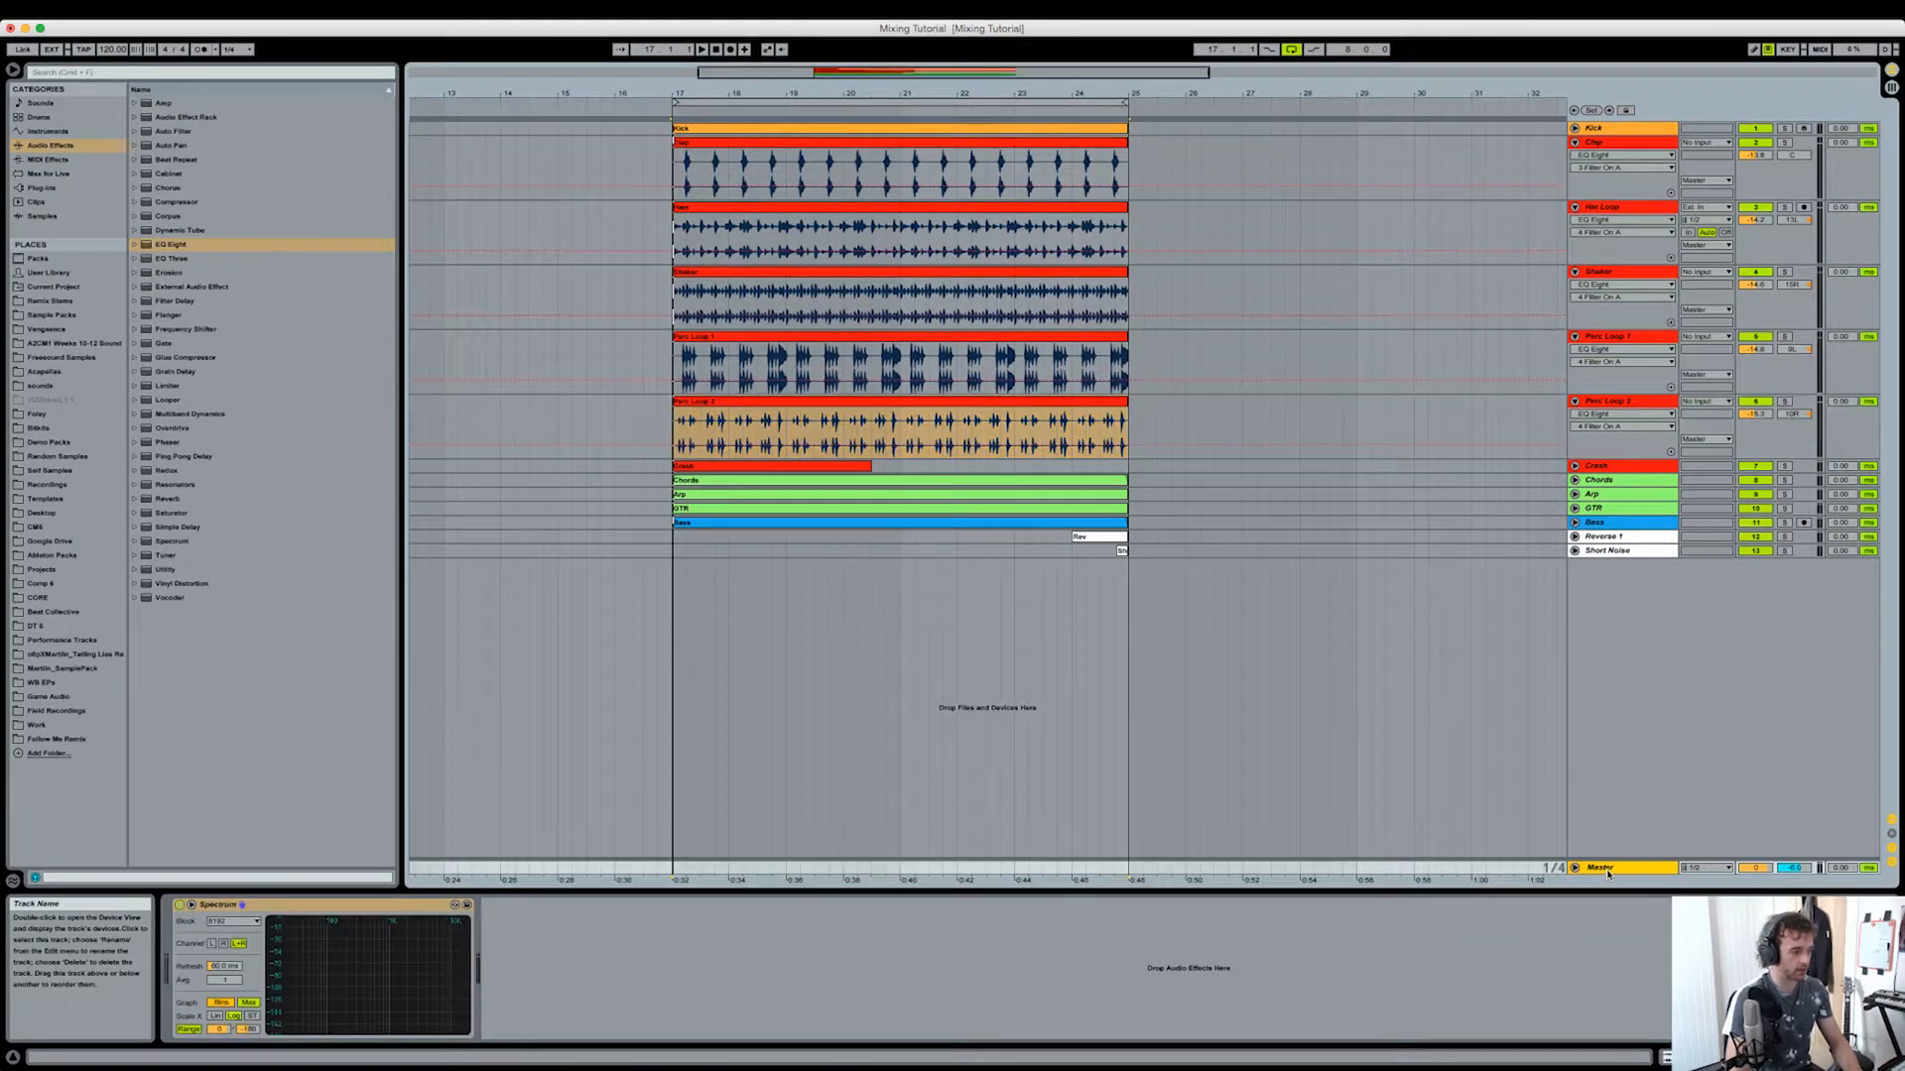
left_click(675, 554)
key("space")
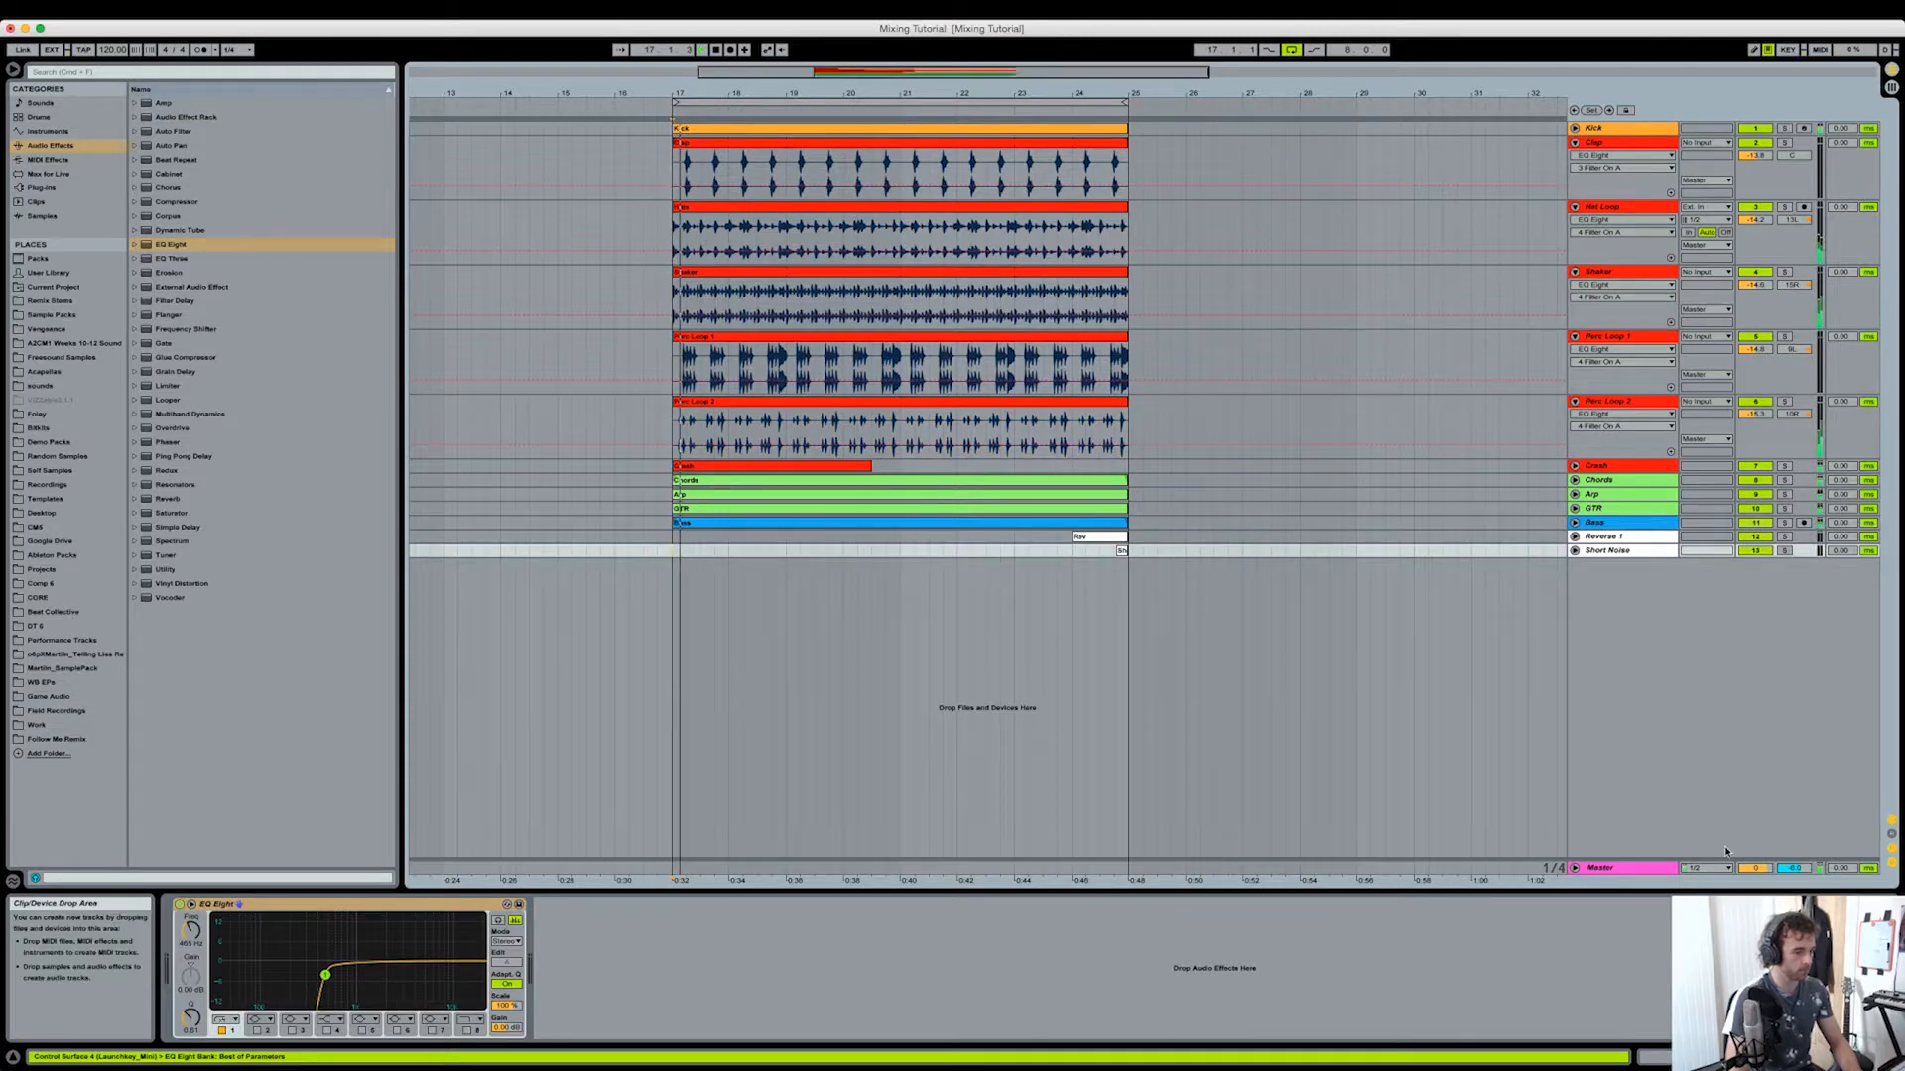
left_click(1621, 868)
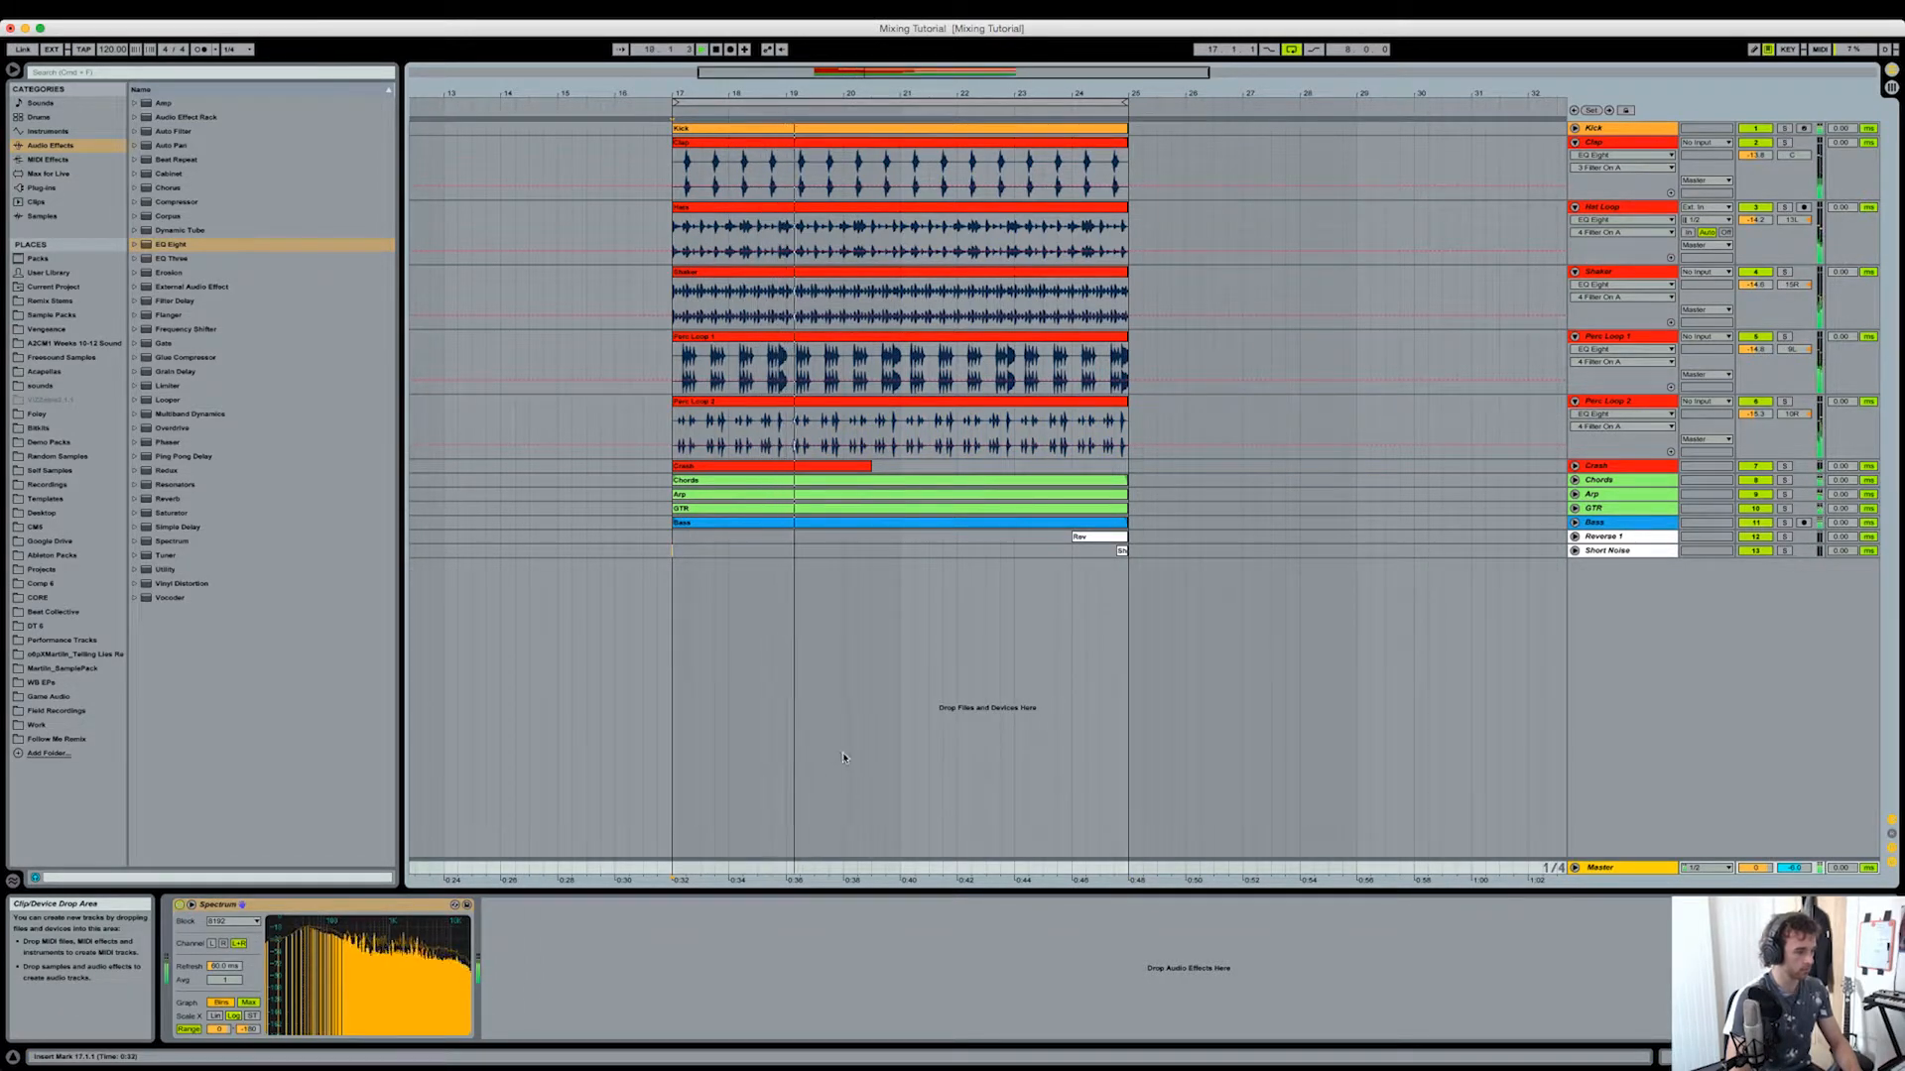
Step: Unfold and solo the GTR track, play it, and add a high-shelf boost around 4.8 kHz with filter 4 of its EQ Eight
left_click(1596, 508)
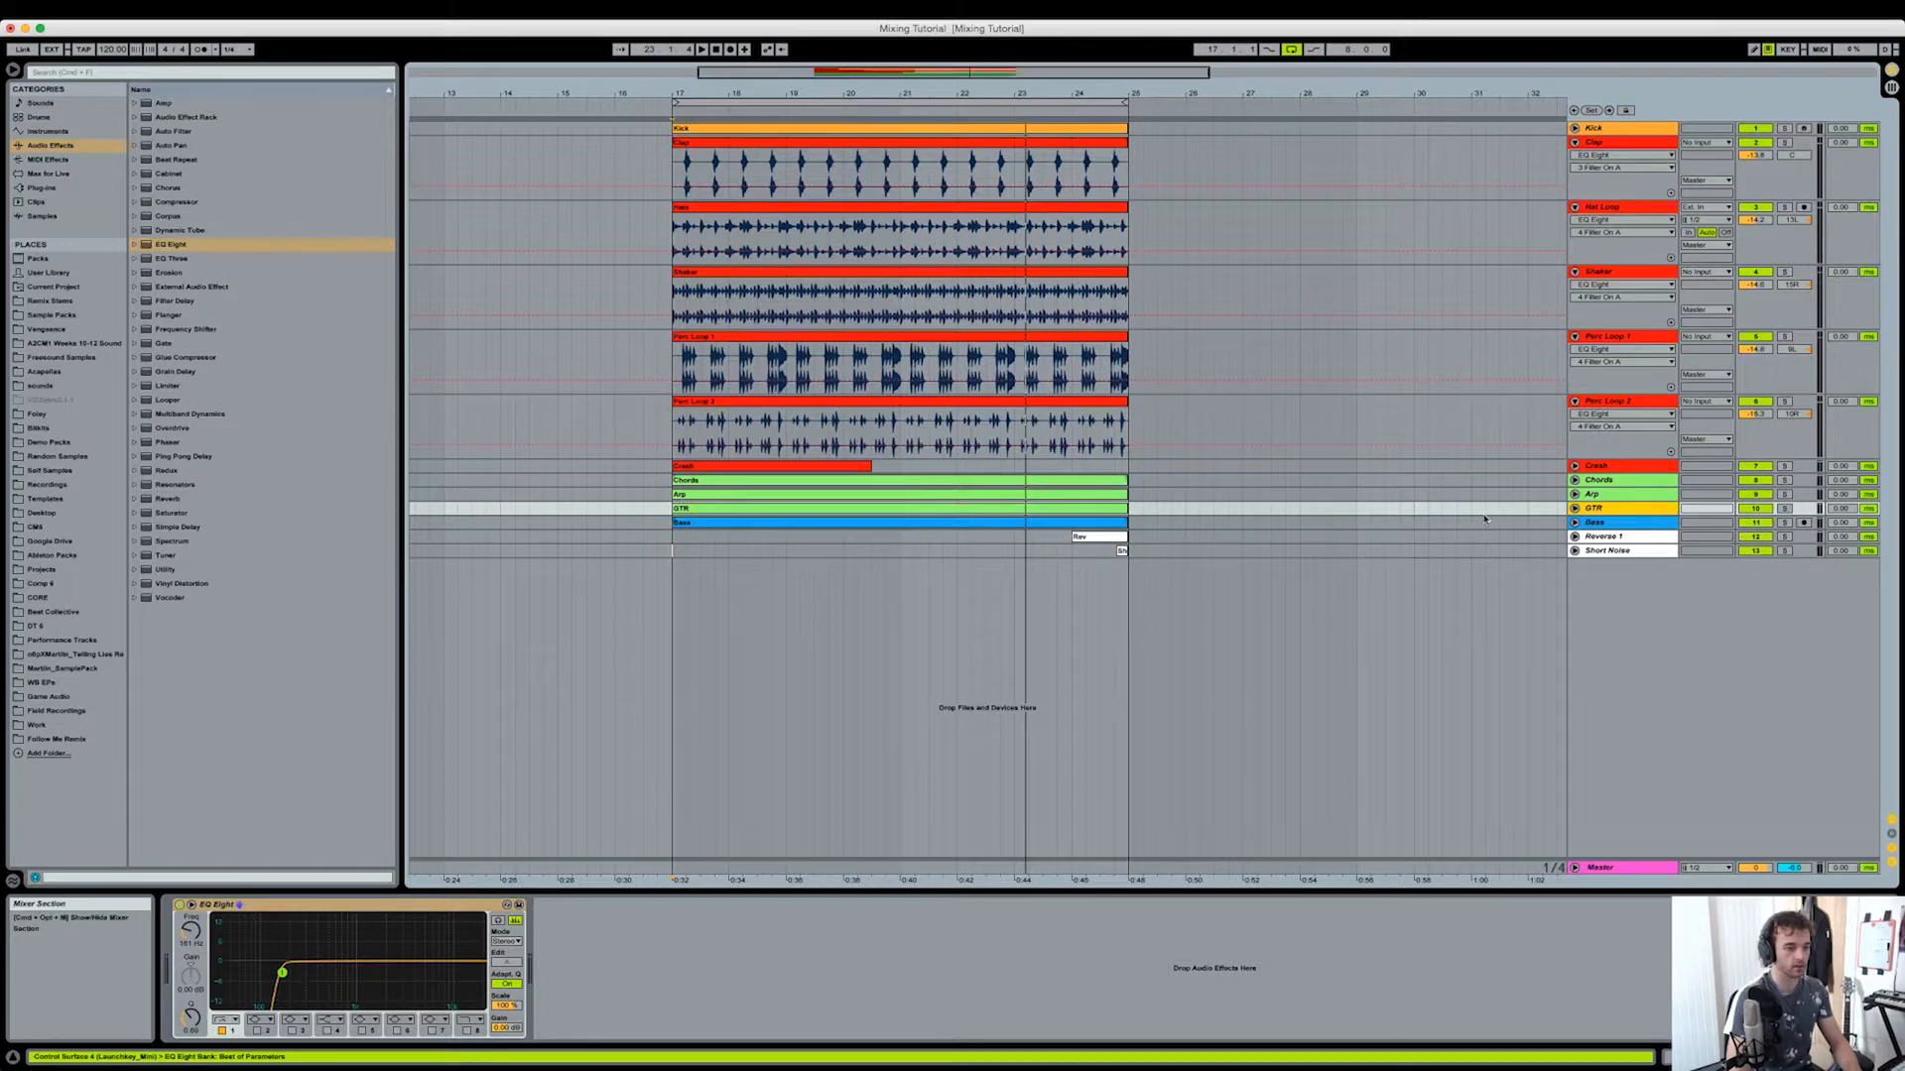
left_click(1576, 510)
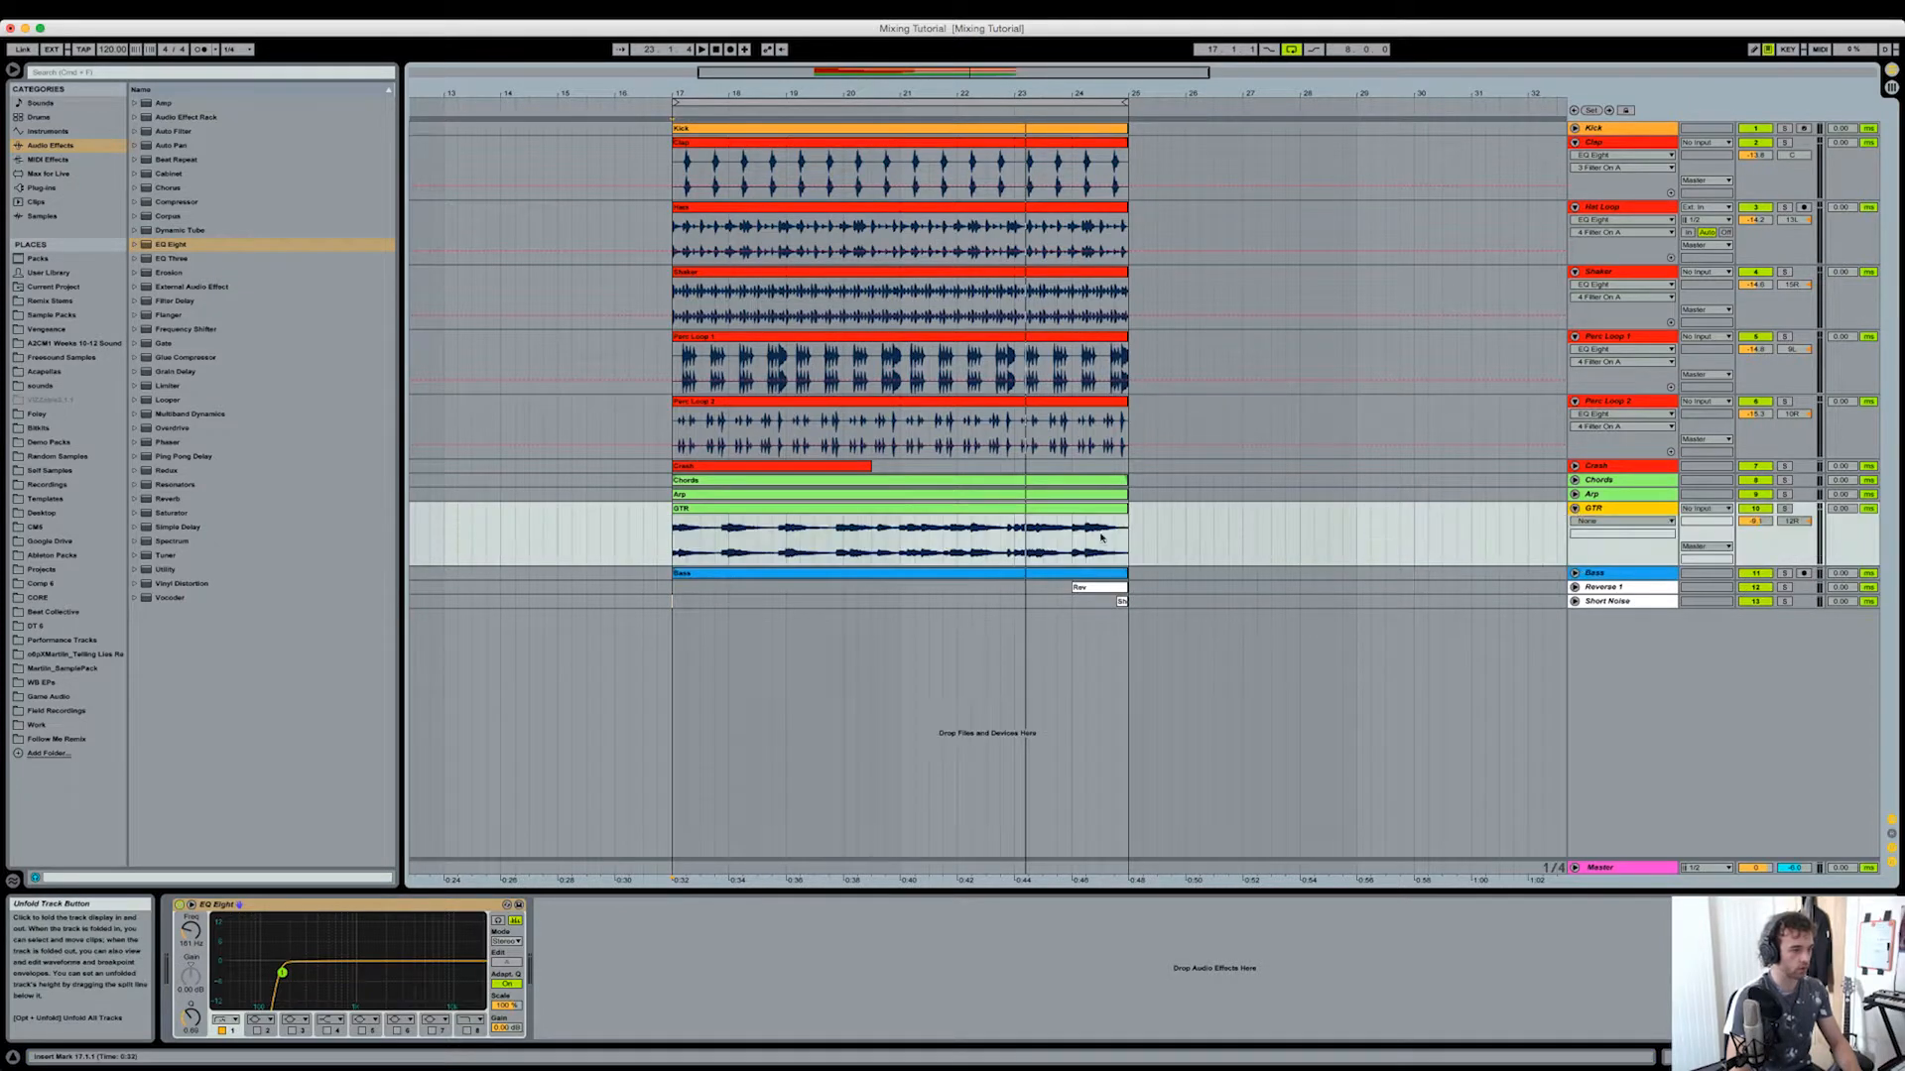
left_click(1784, 508)
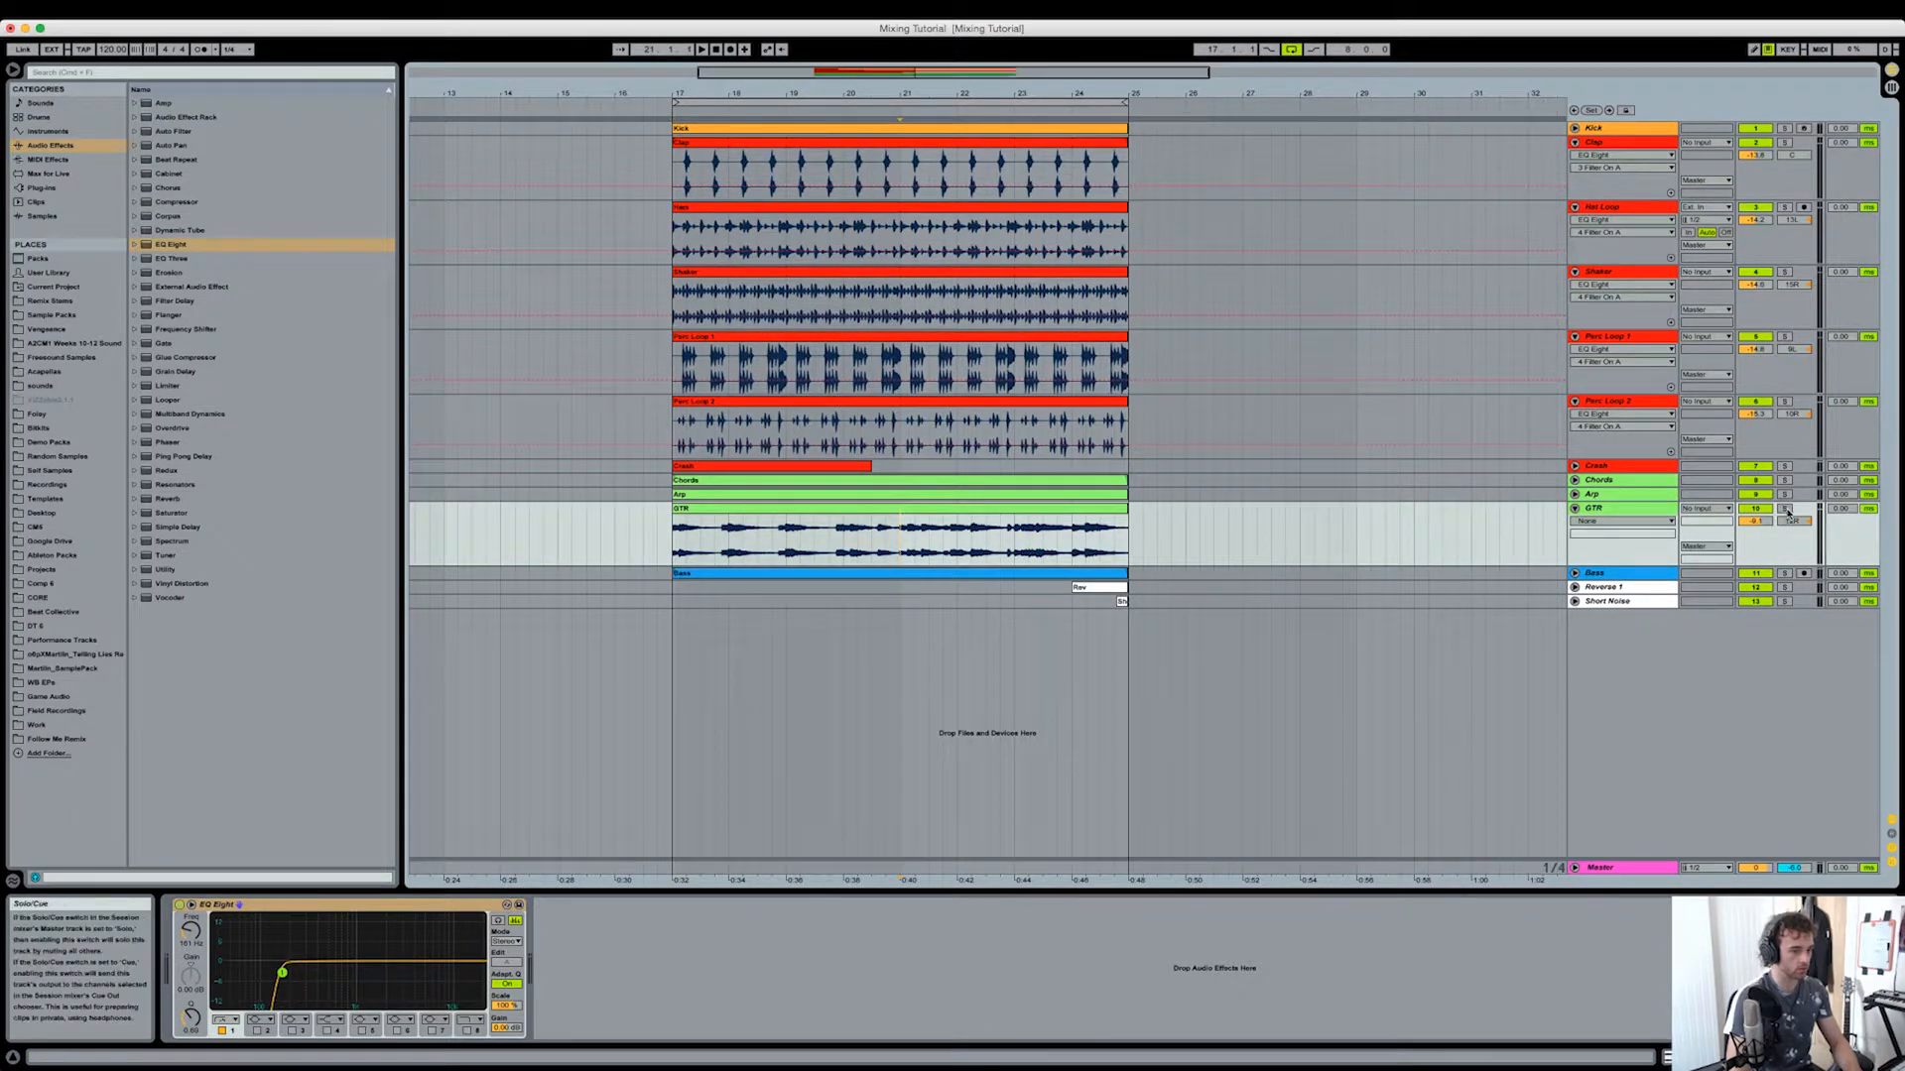
key("space")
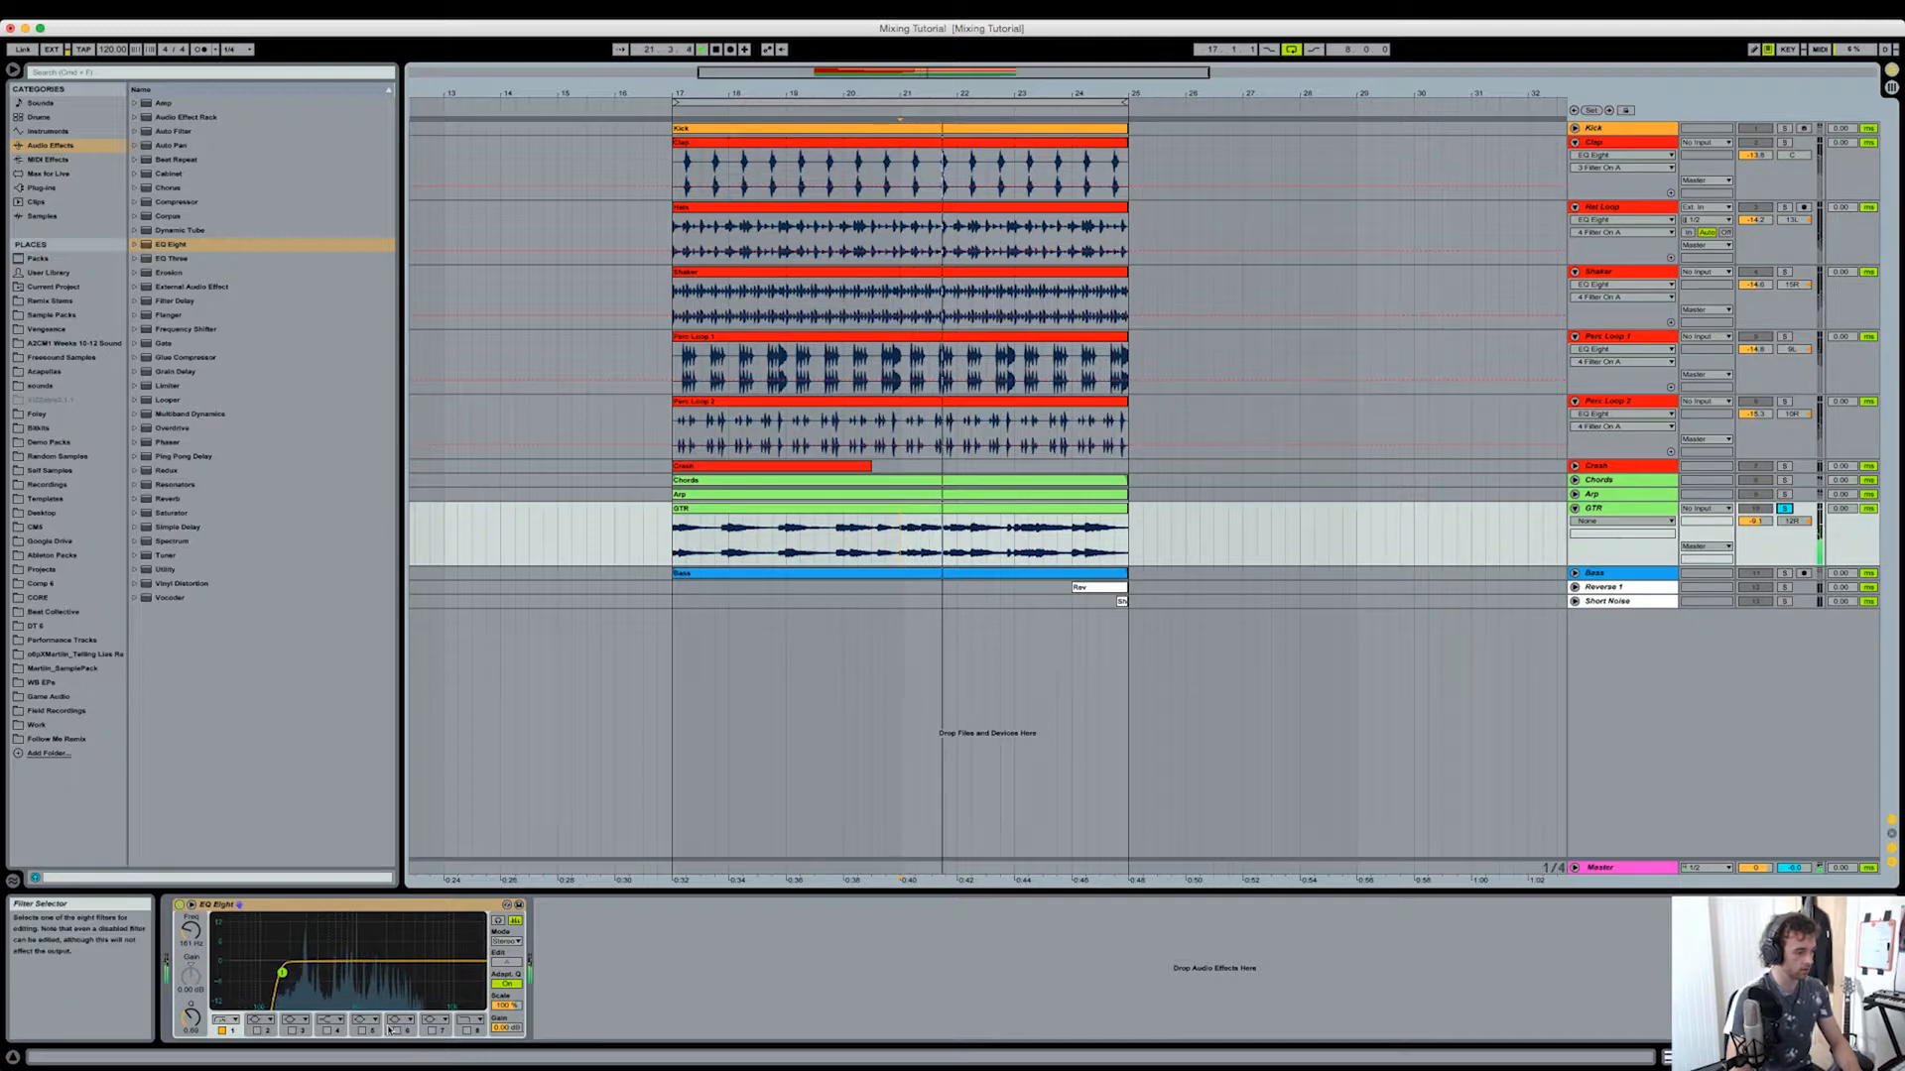
left_click(329, 1032)
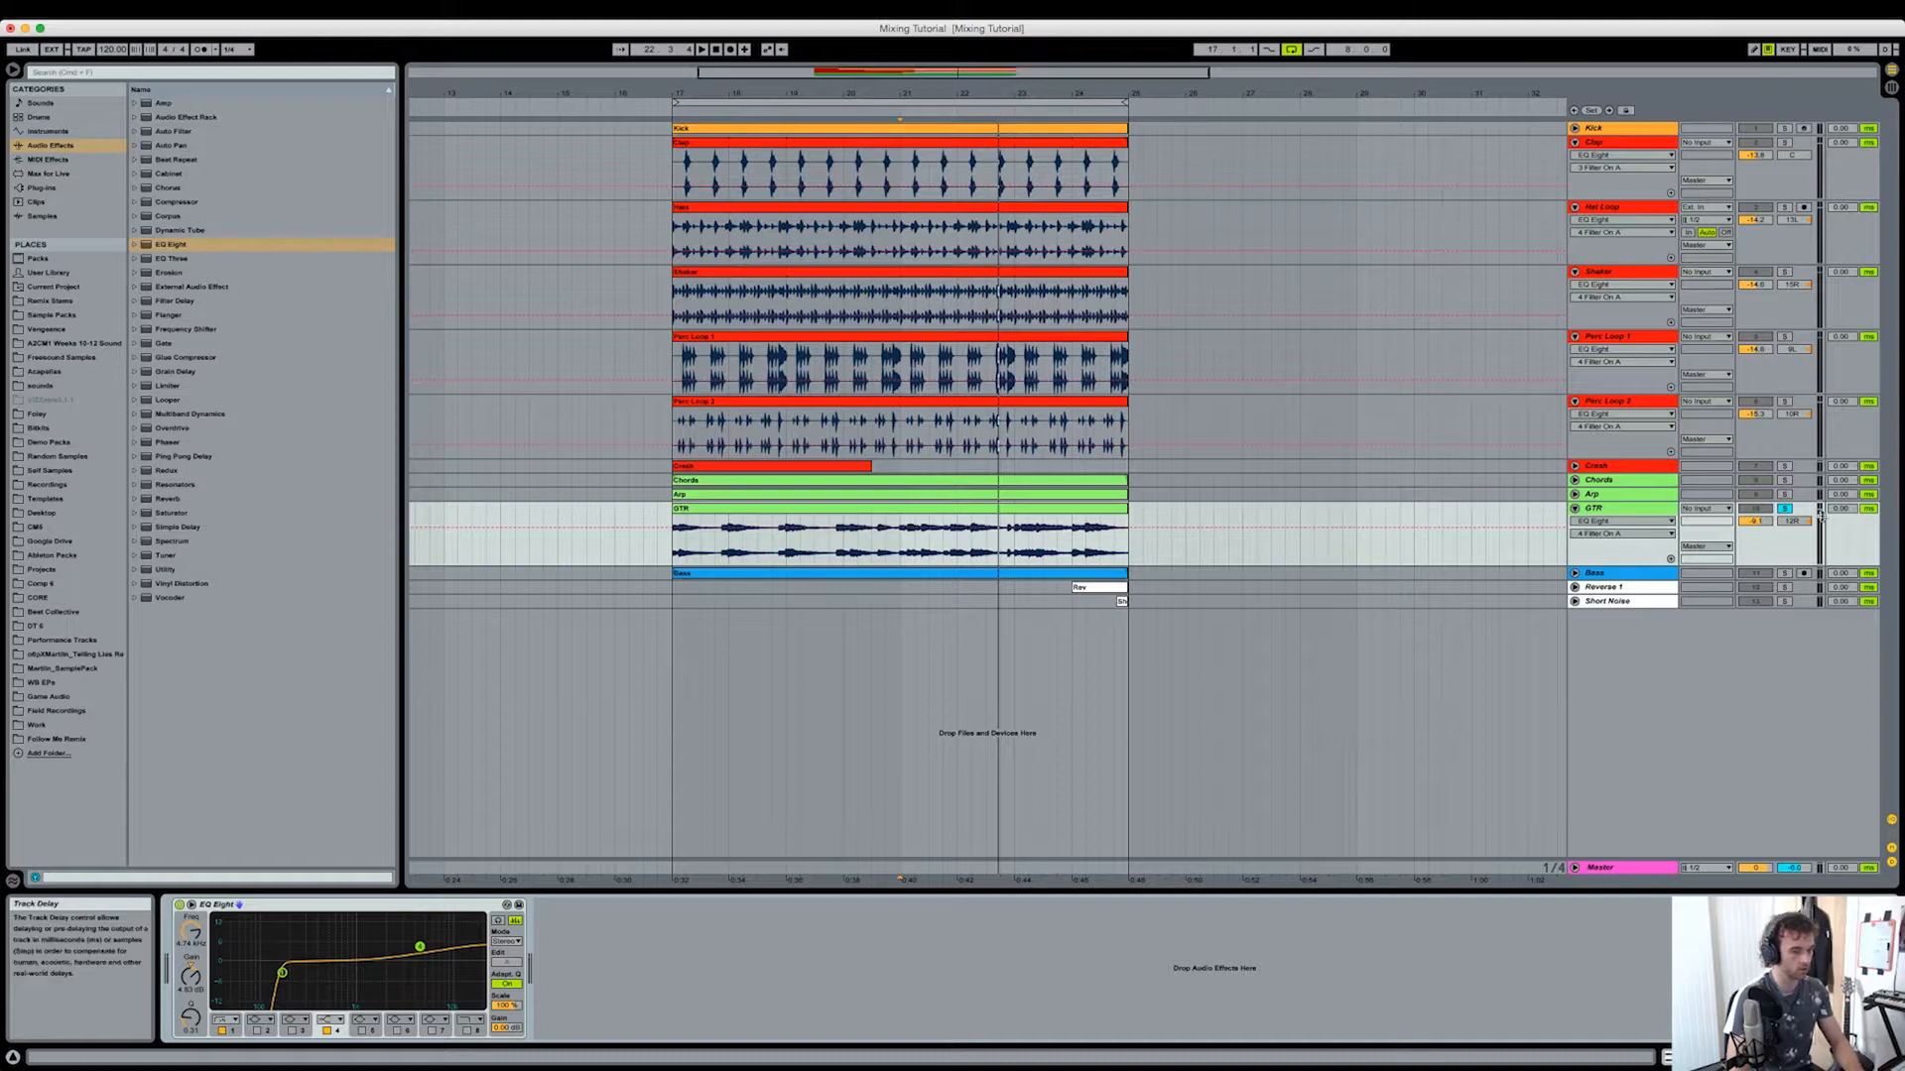
Step: Compare the GTR track soloed and within the full mix, and lower its high-shelf boost slightly to about 4.3 dB
left_click(1785, 509)
key("space")
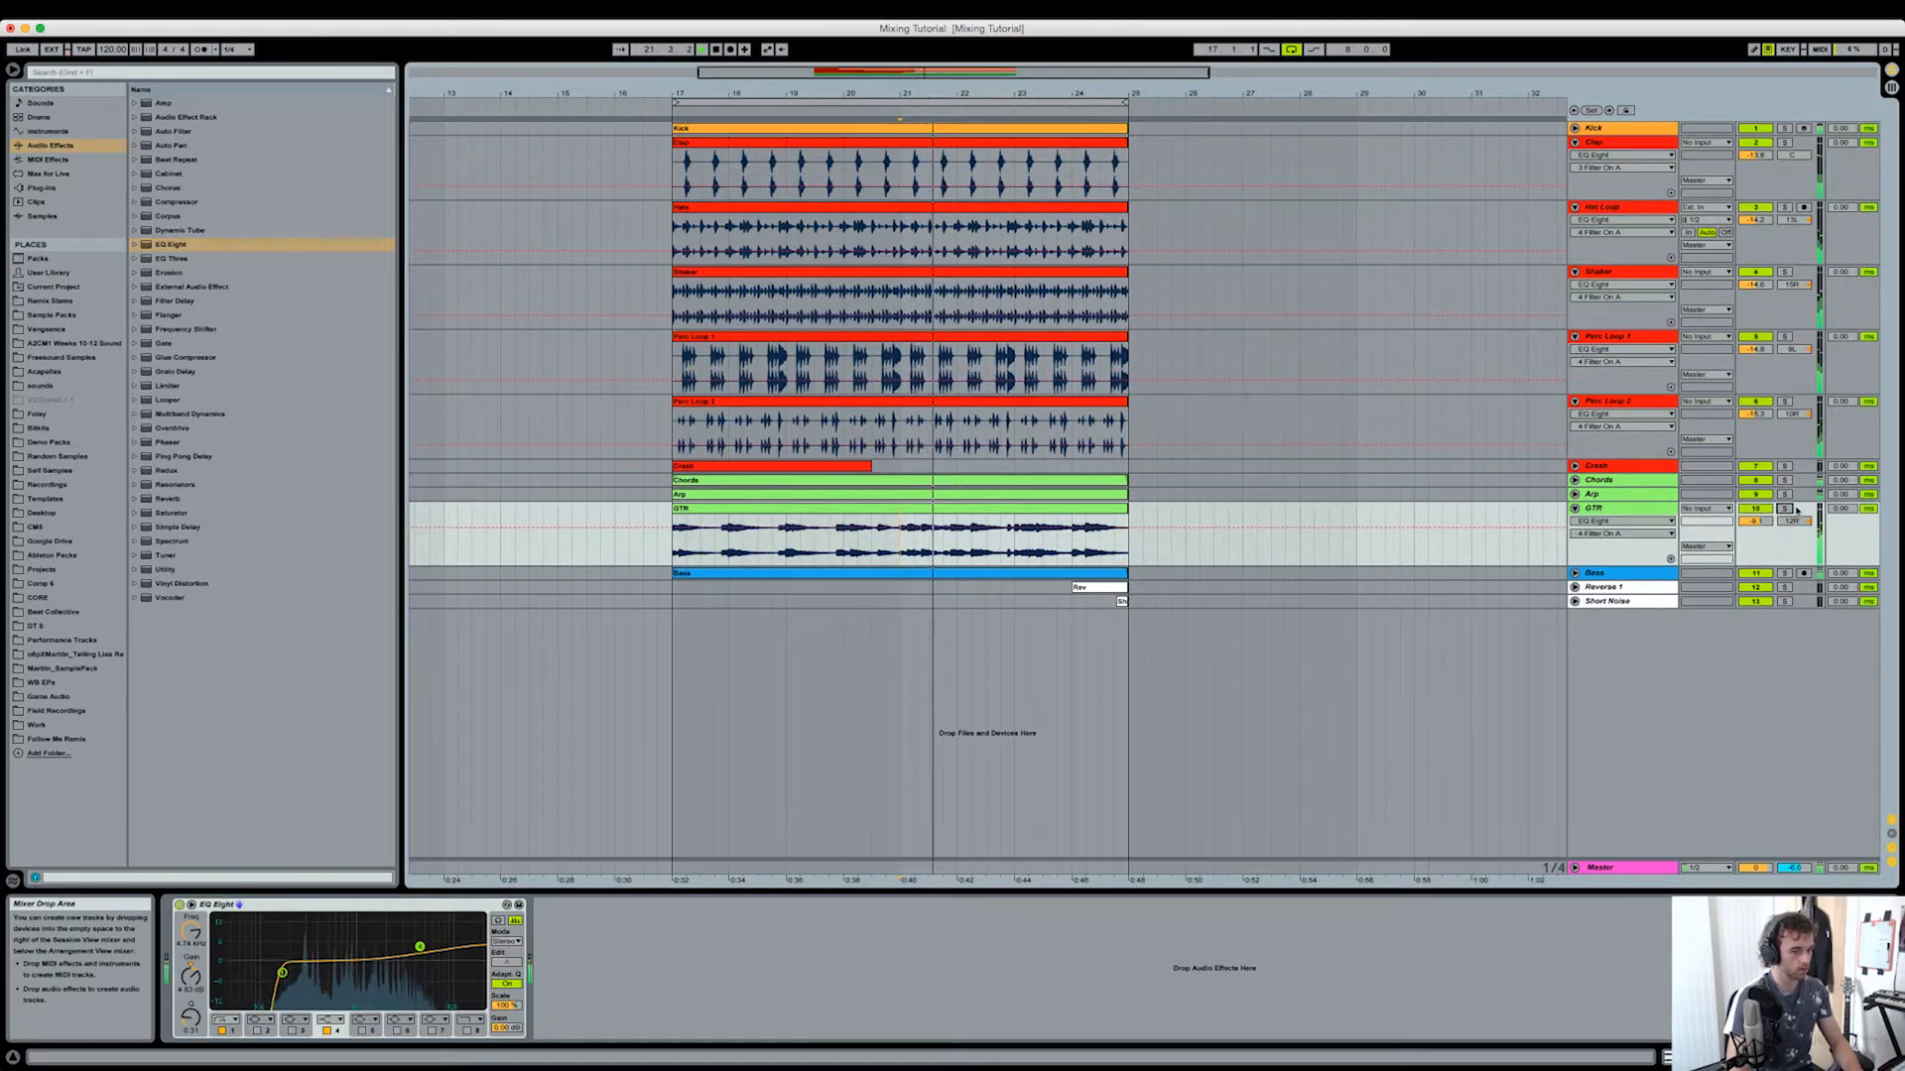
left_click(1785, 509)
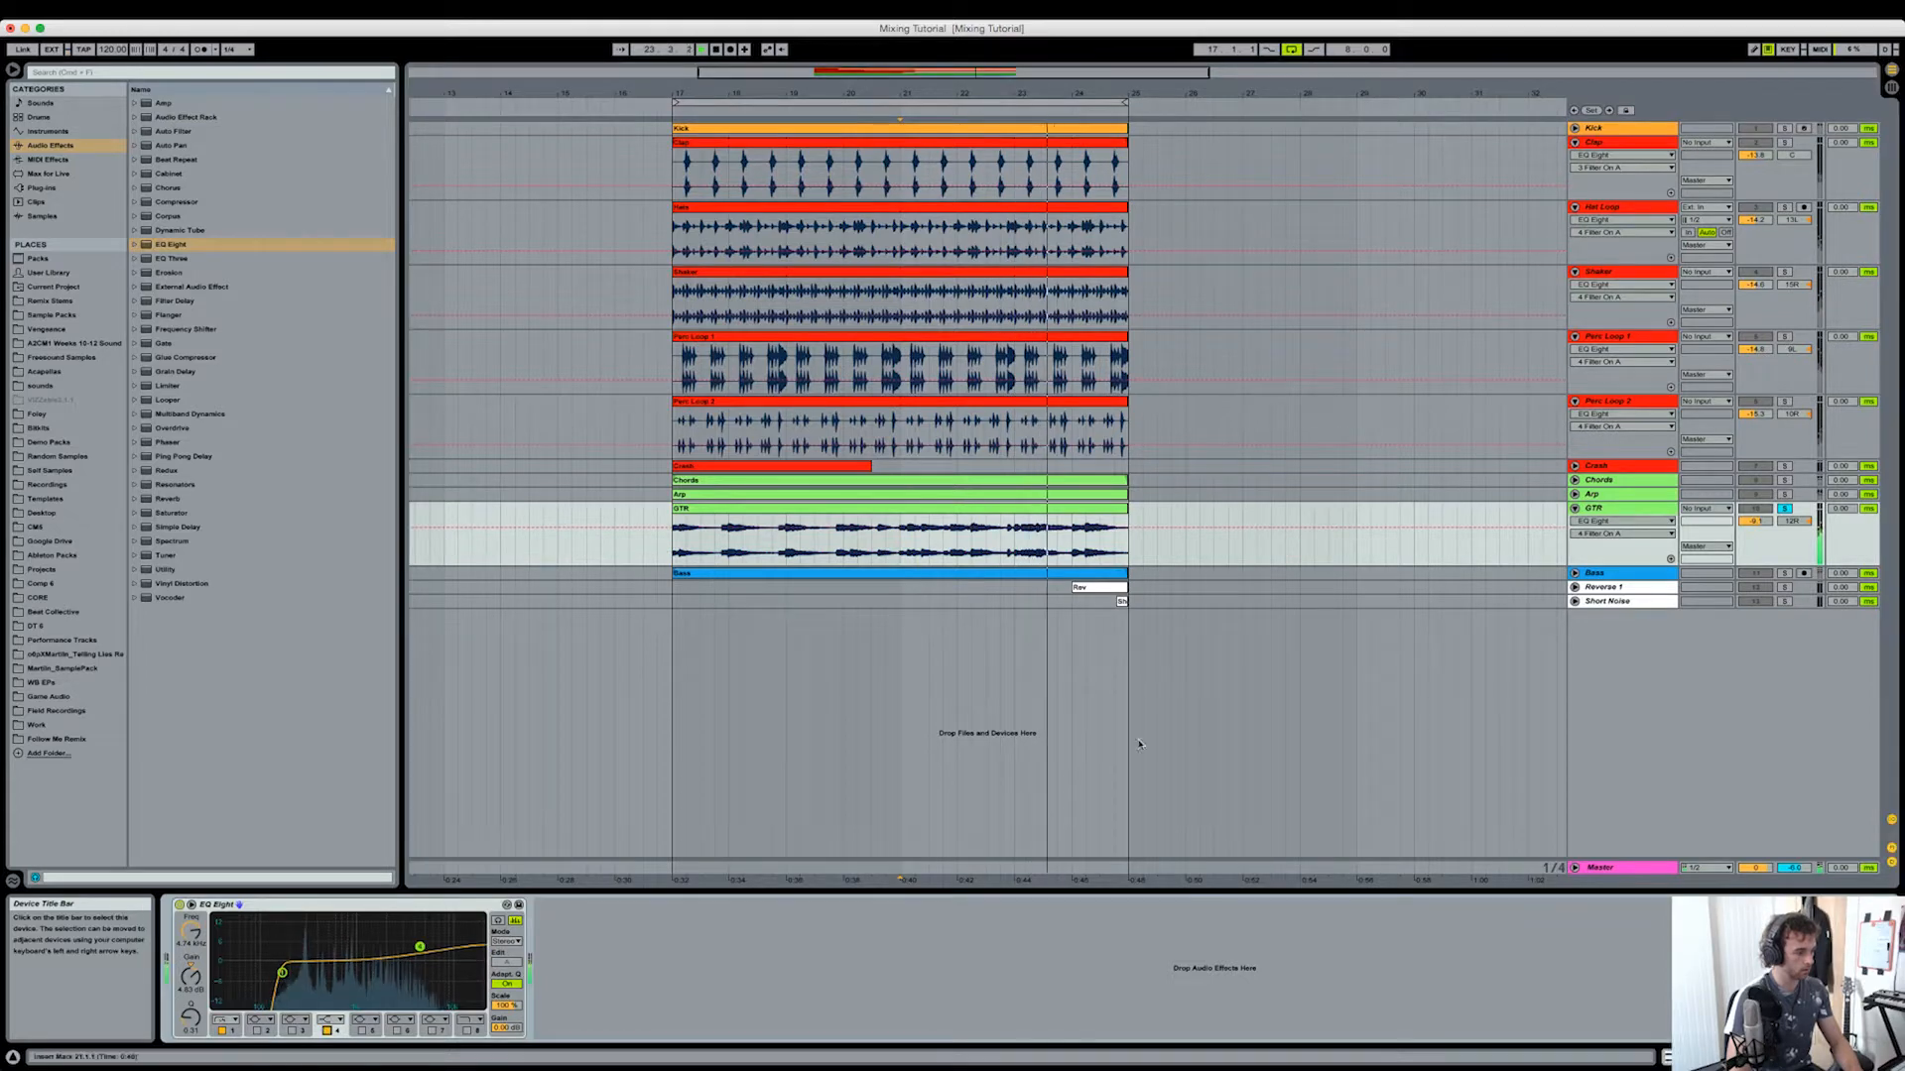
left_click(1785, 509)
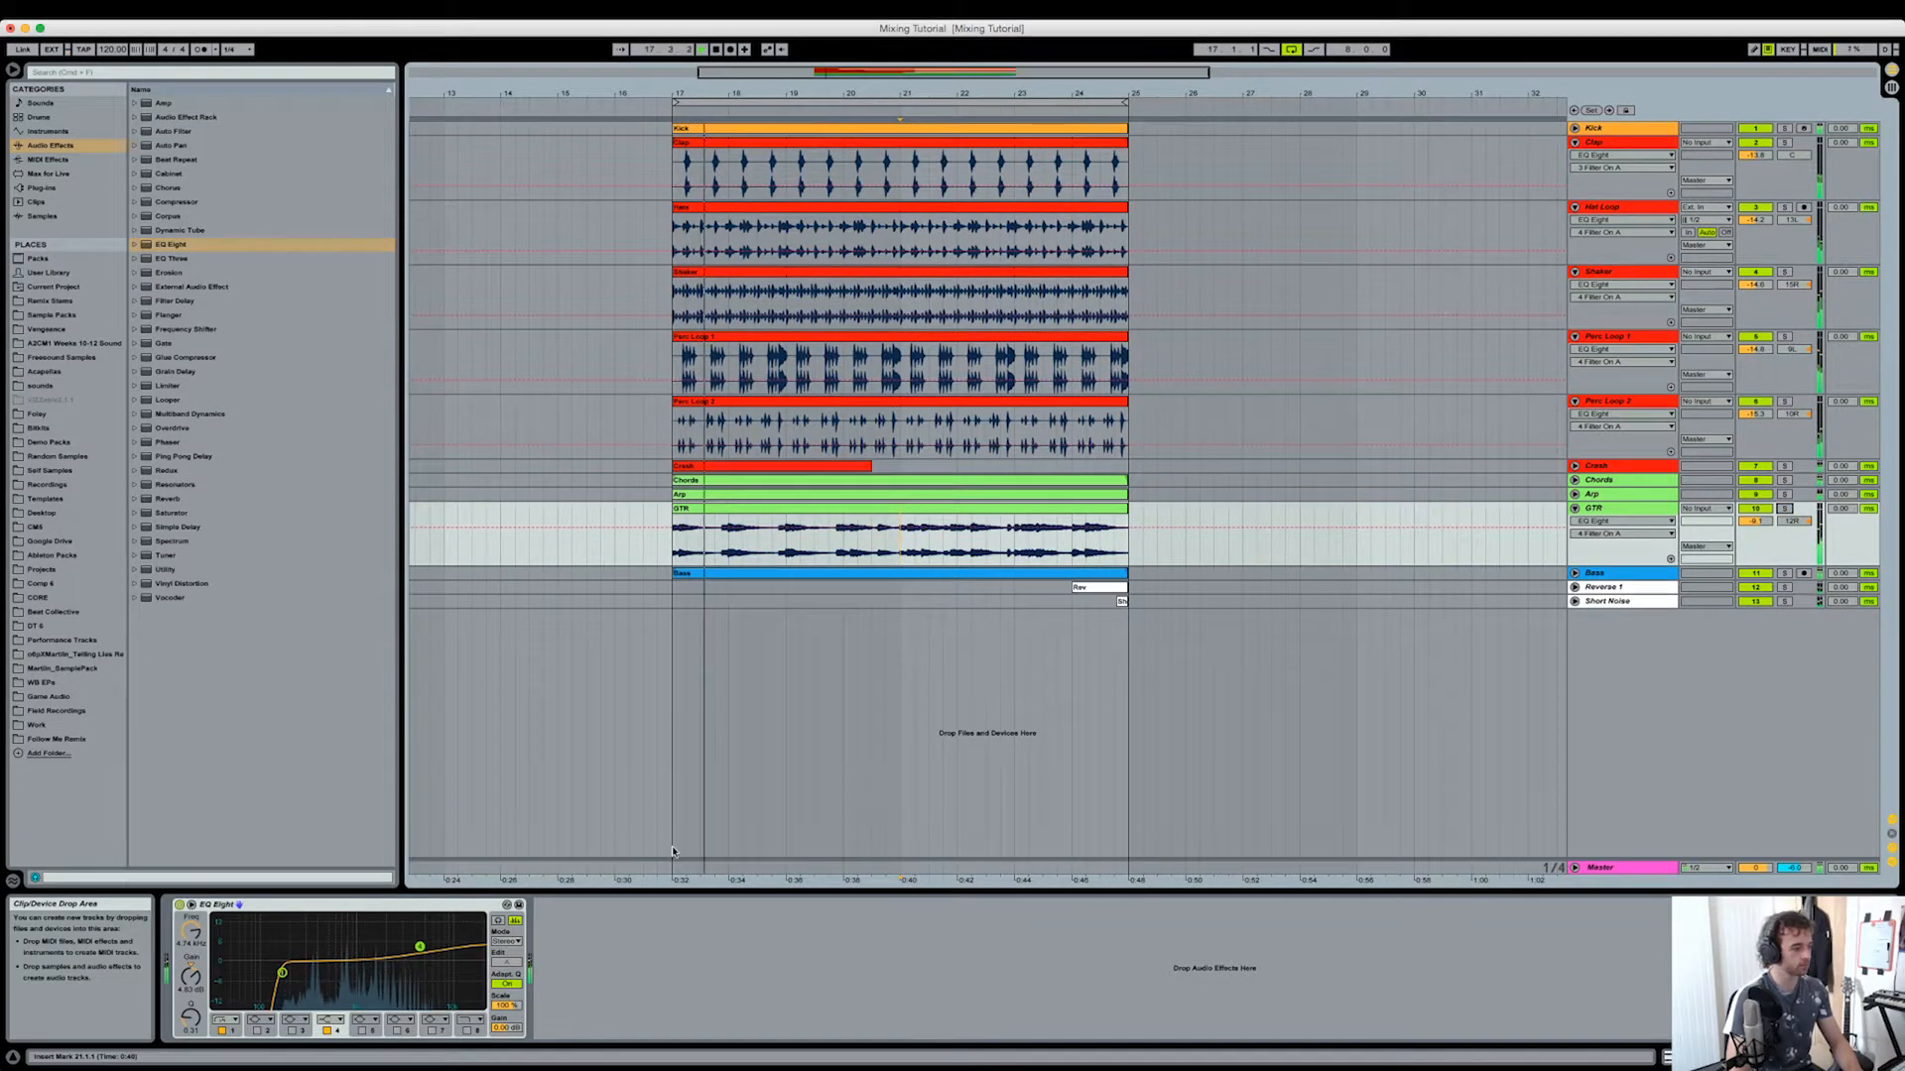
left_click_drag(419, 949, 421, 950)
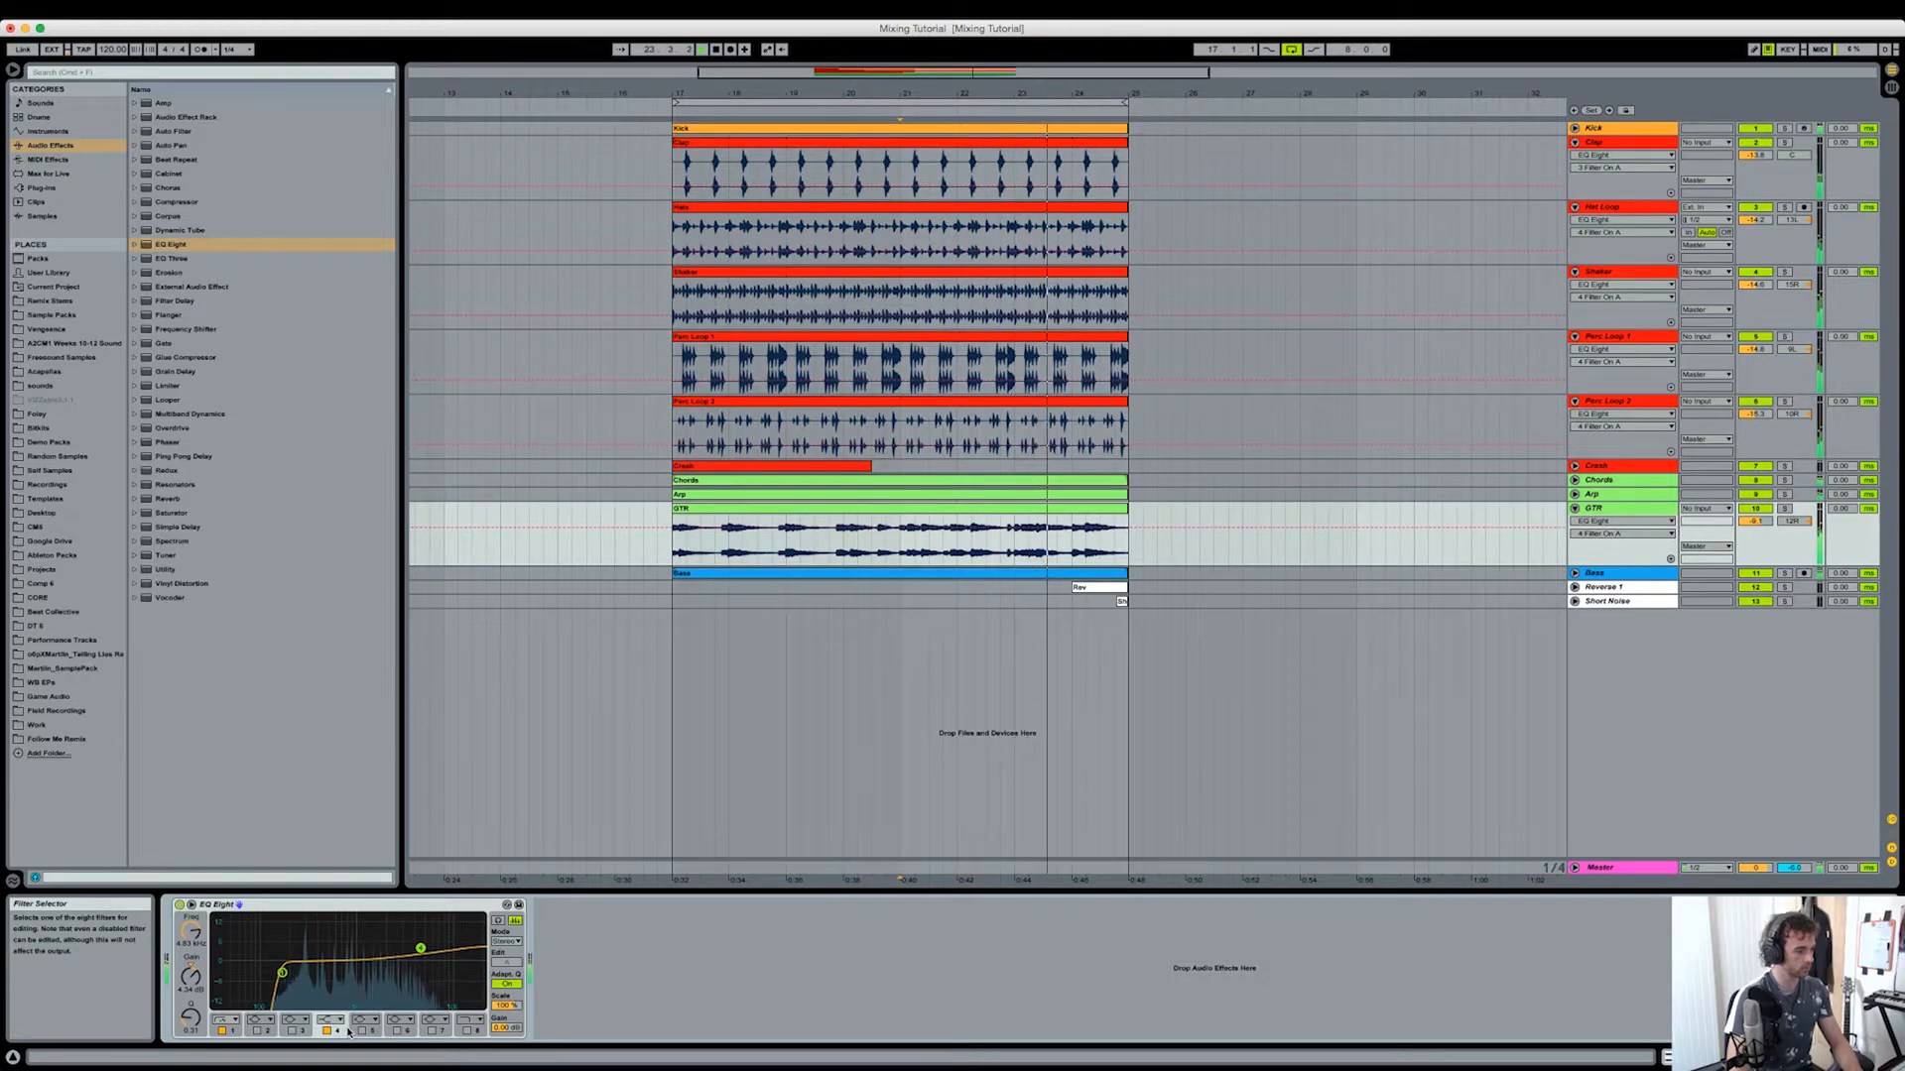
Step: Solo and play the Chords track, boost around 1.3 kHz with EQ Eight filter 5, and ease the boost to about 3 dB within the full mix
left_click(1601, 483)
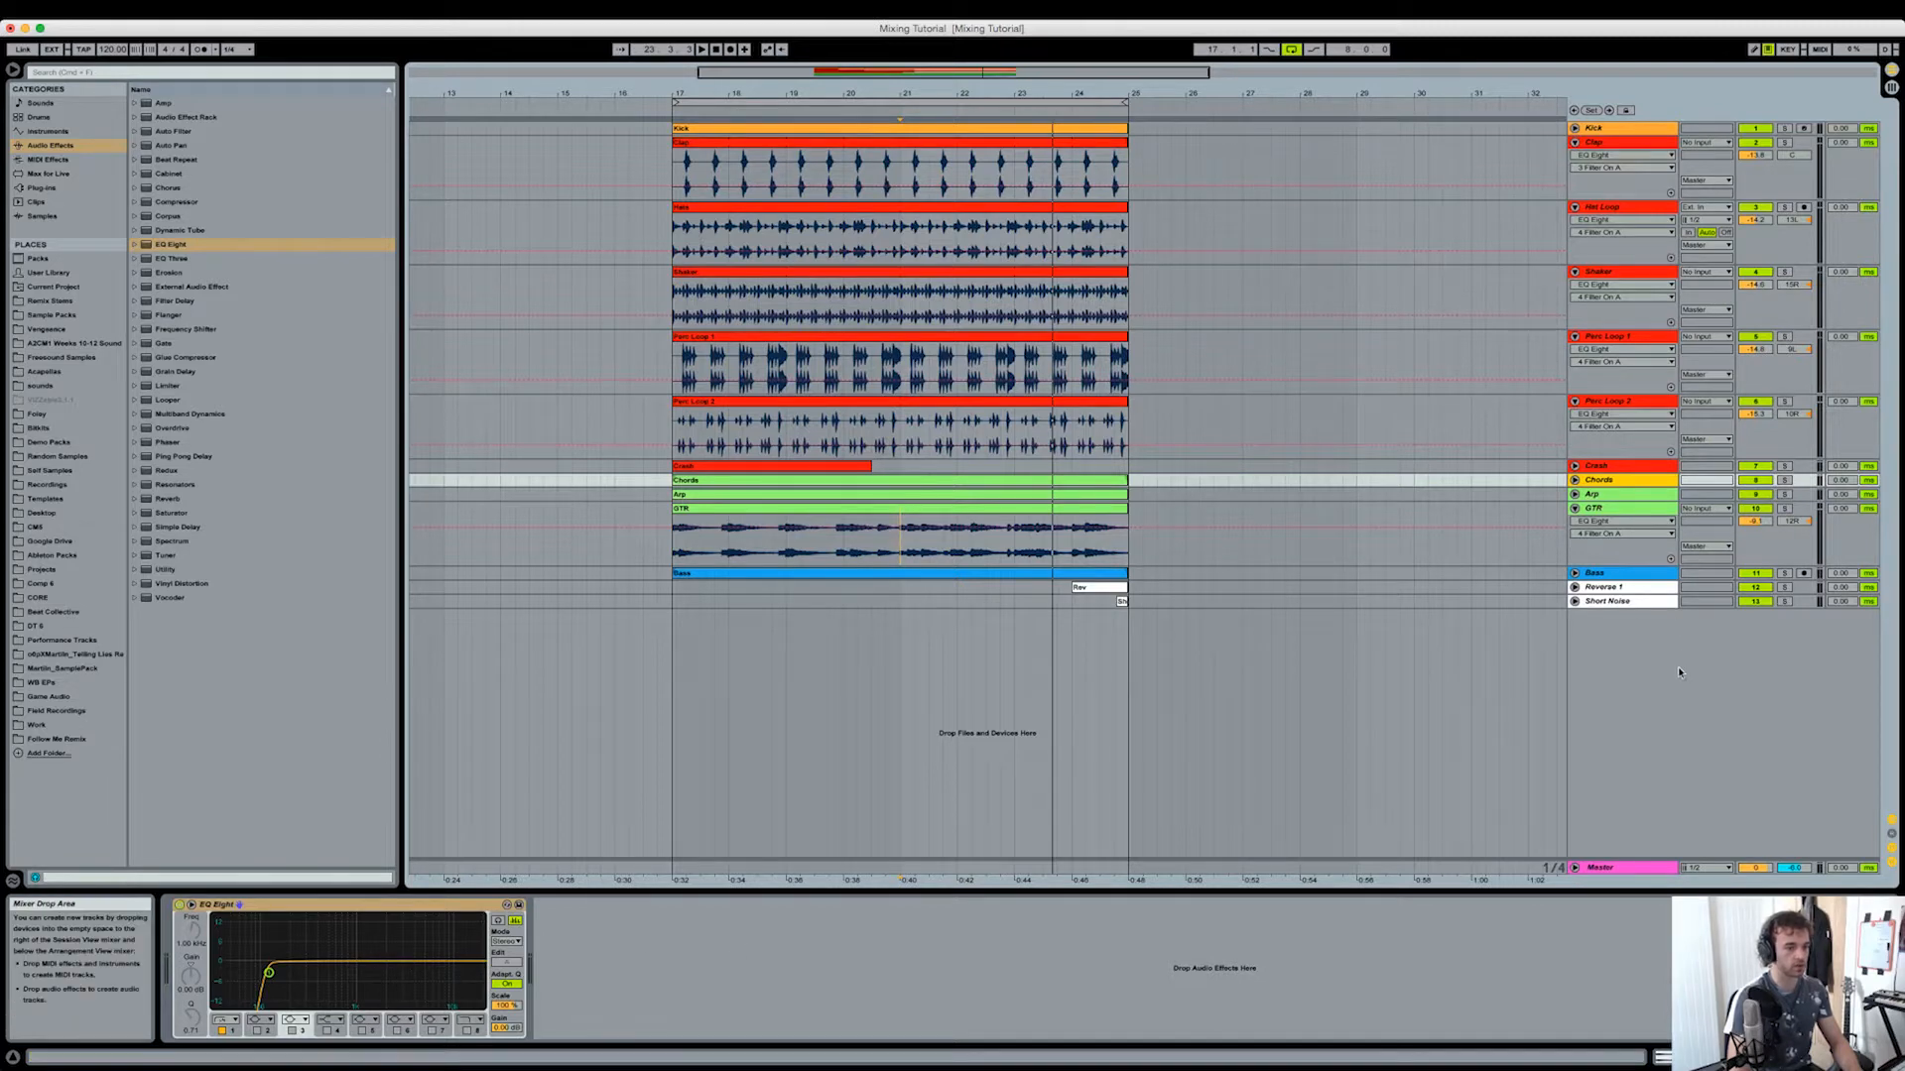
left_click(1787, 480)
left_click(1574, 480)
left_click(971, 531)
key("space")
left_click(362, 1031)
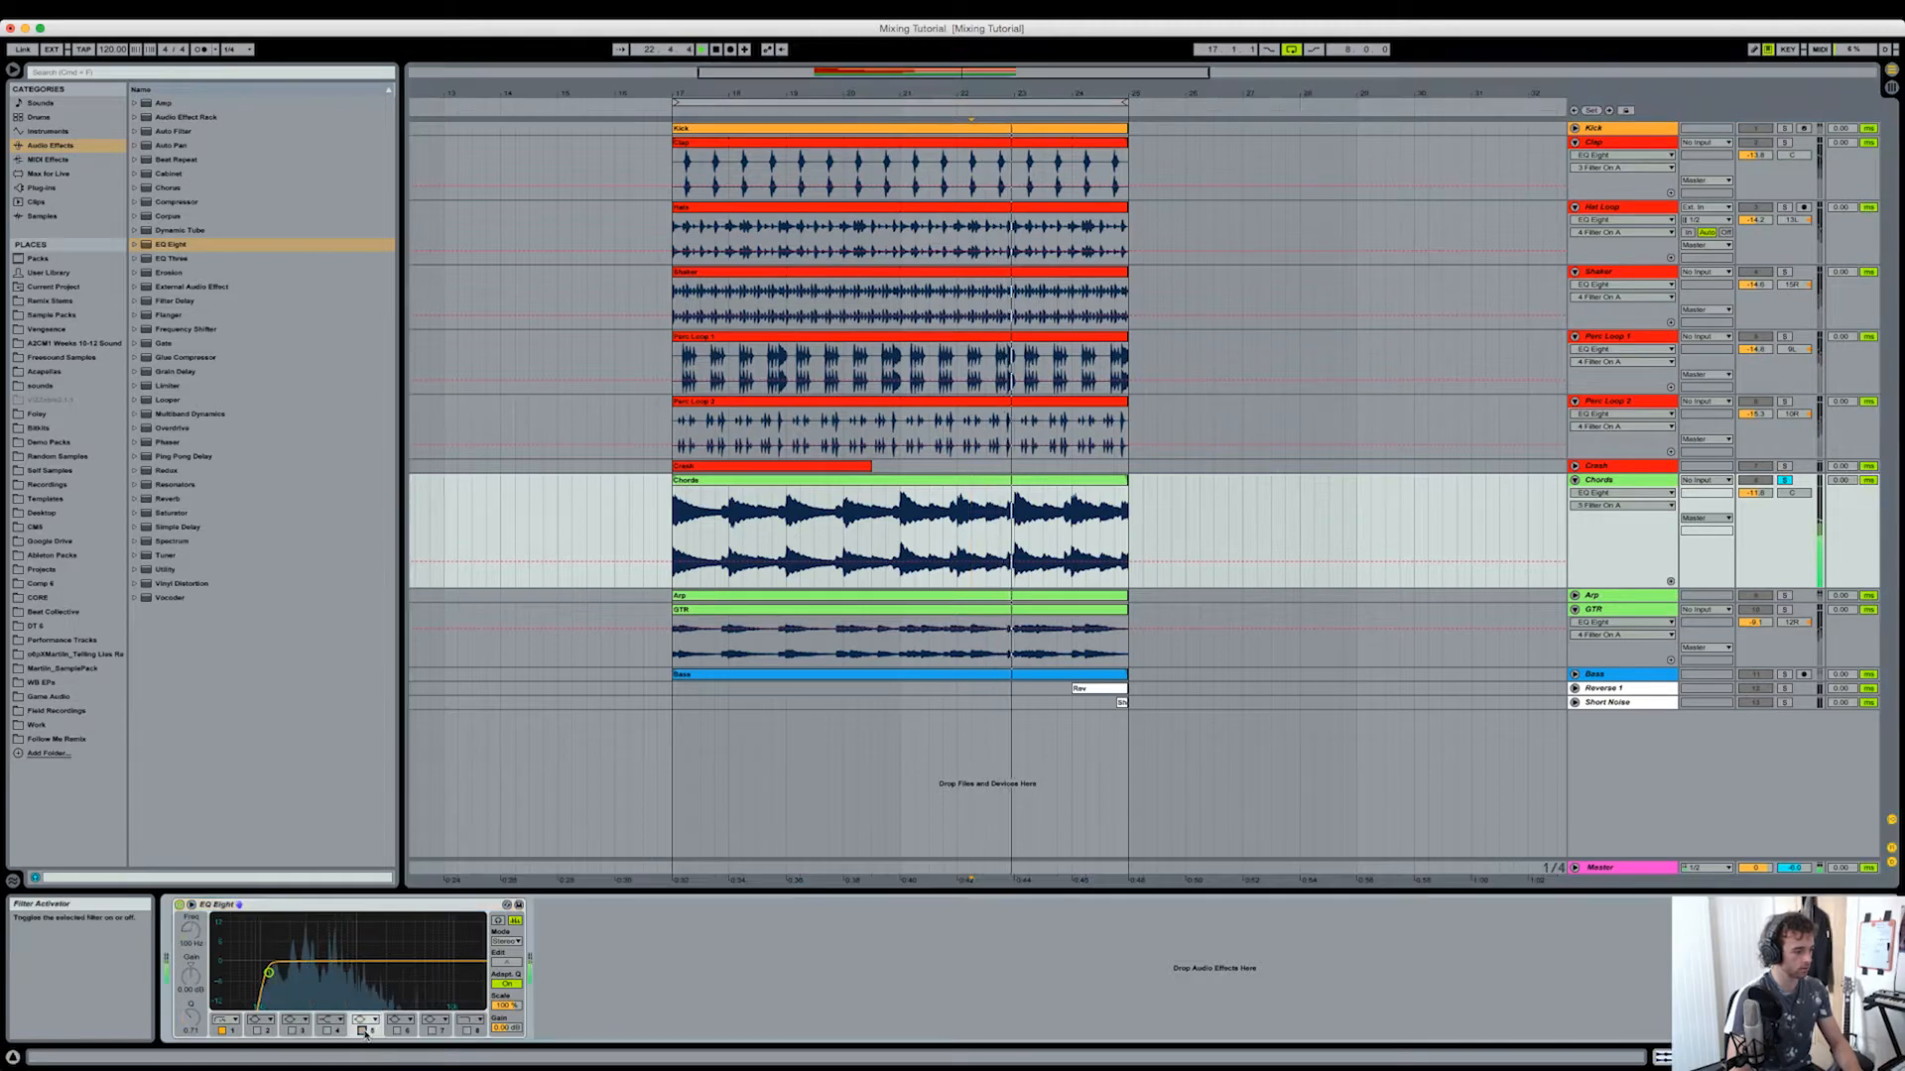
left_click_drag(265, 961, 368, 949)
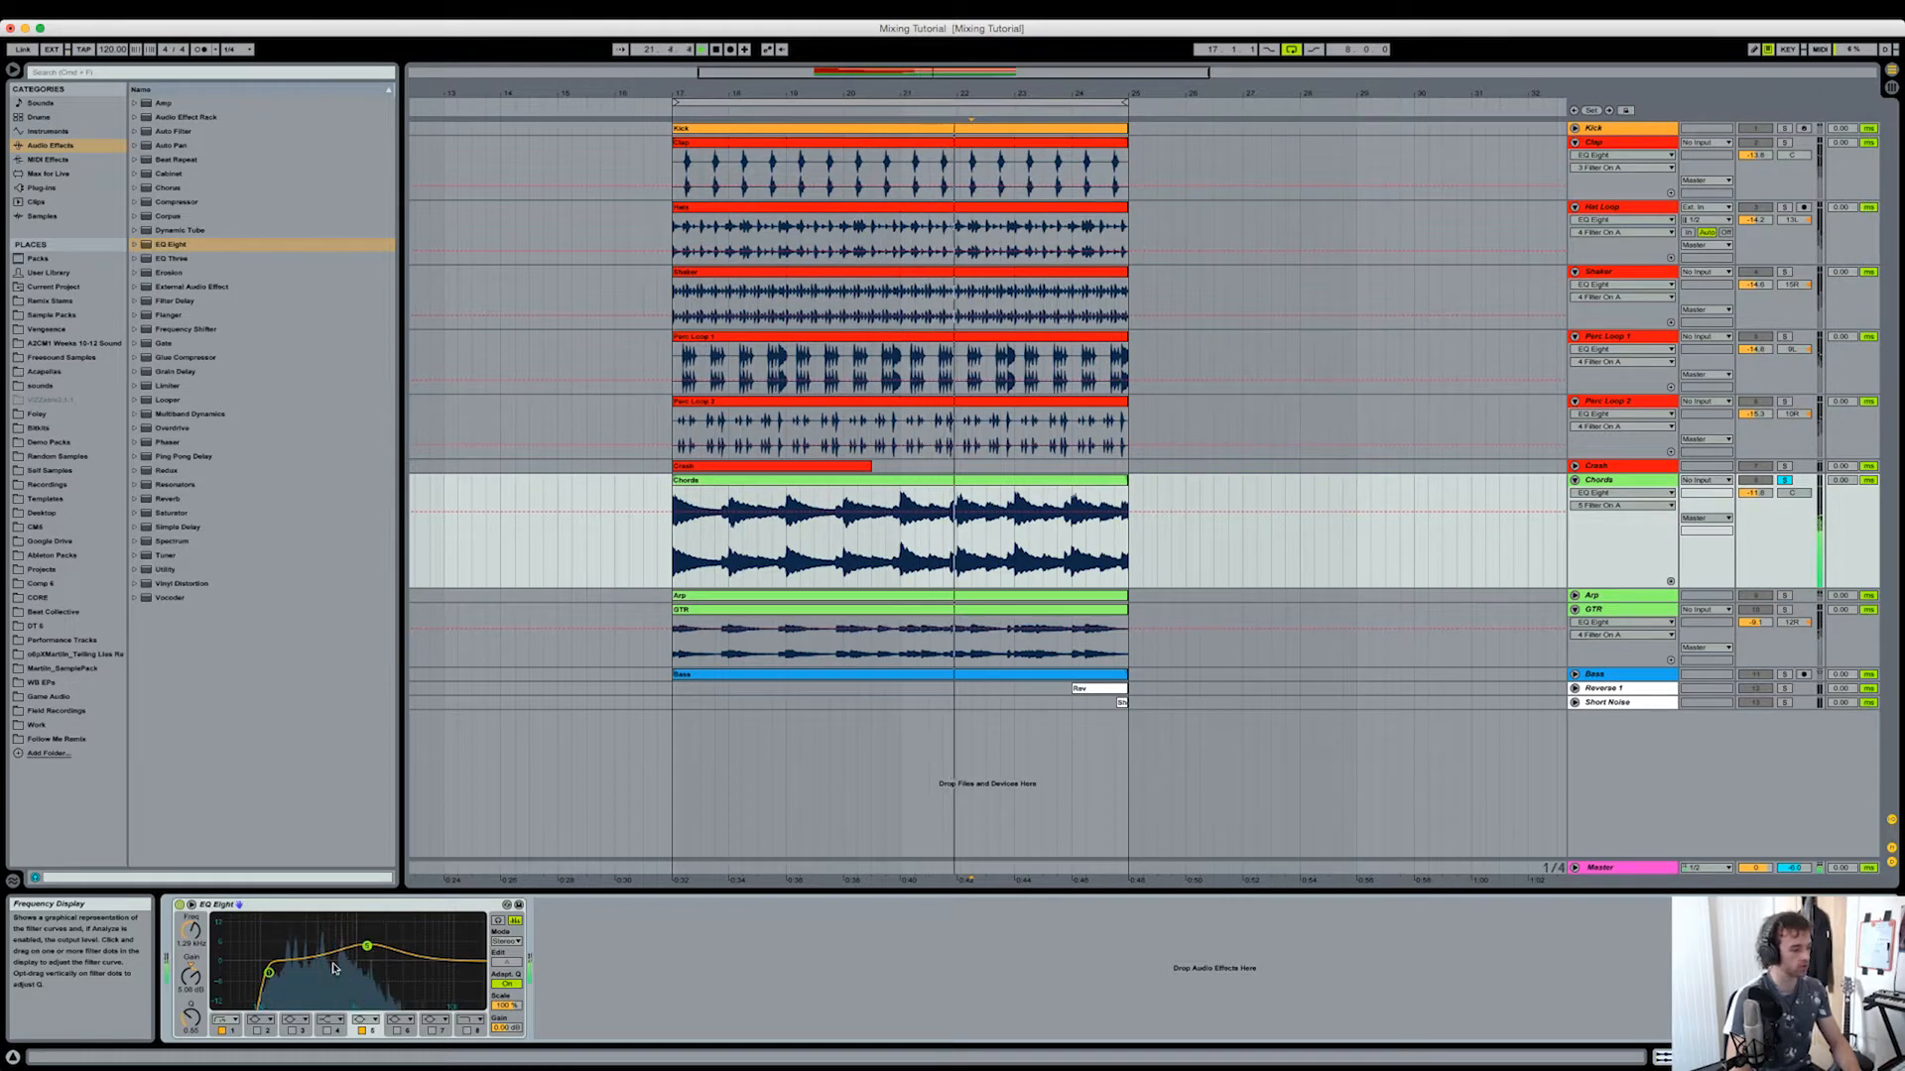
left_click_drag(368, 949, 368, 950)
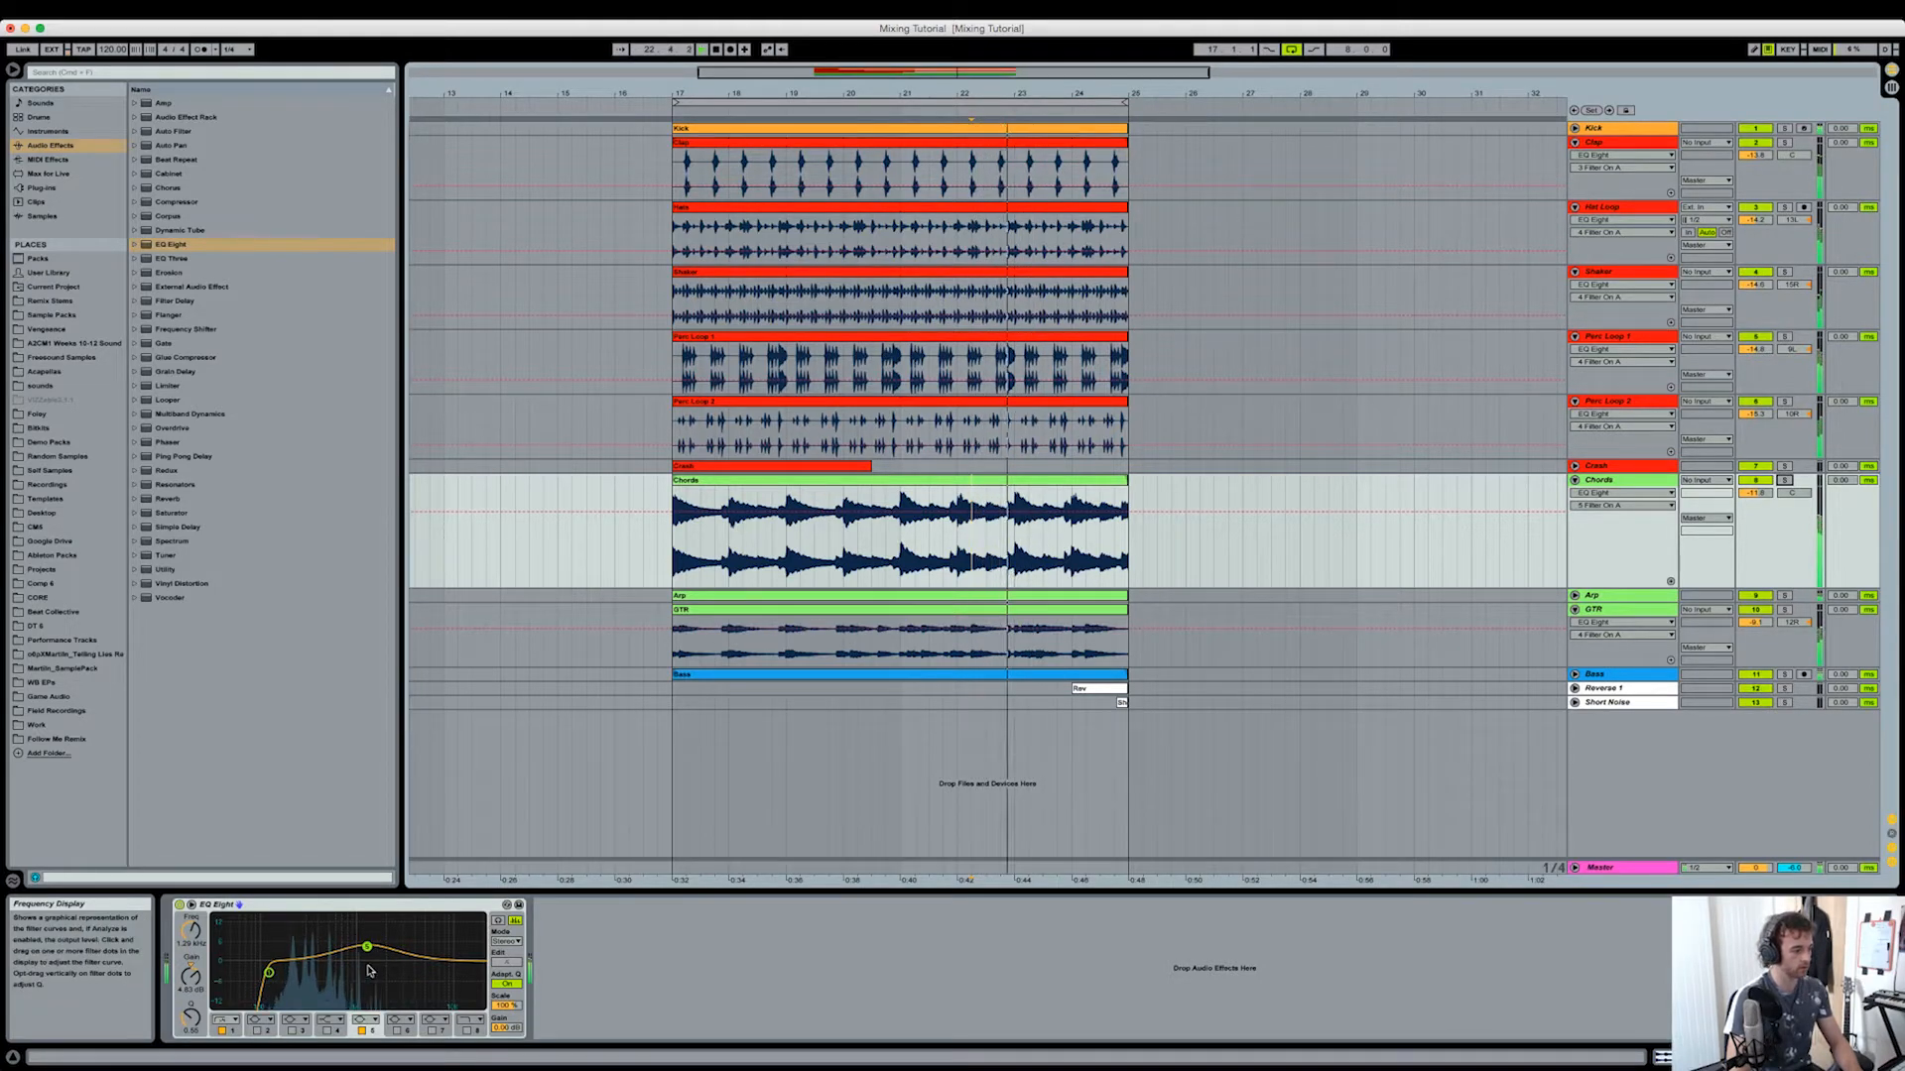
left_click_drag(367, 946, 367, 953)
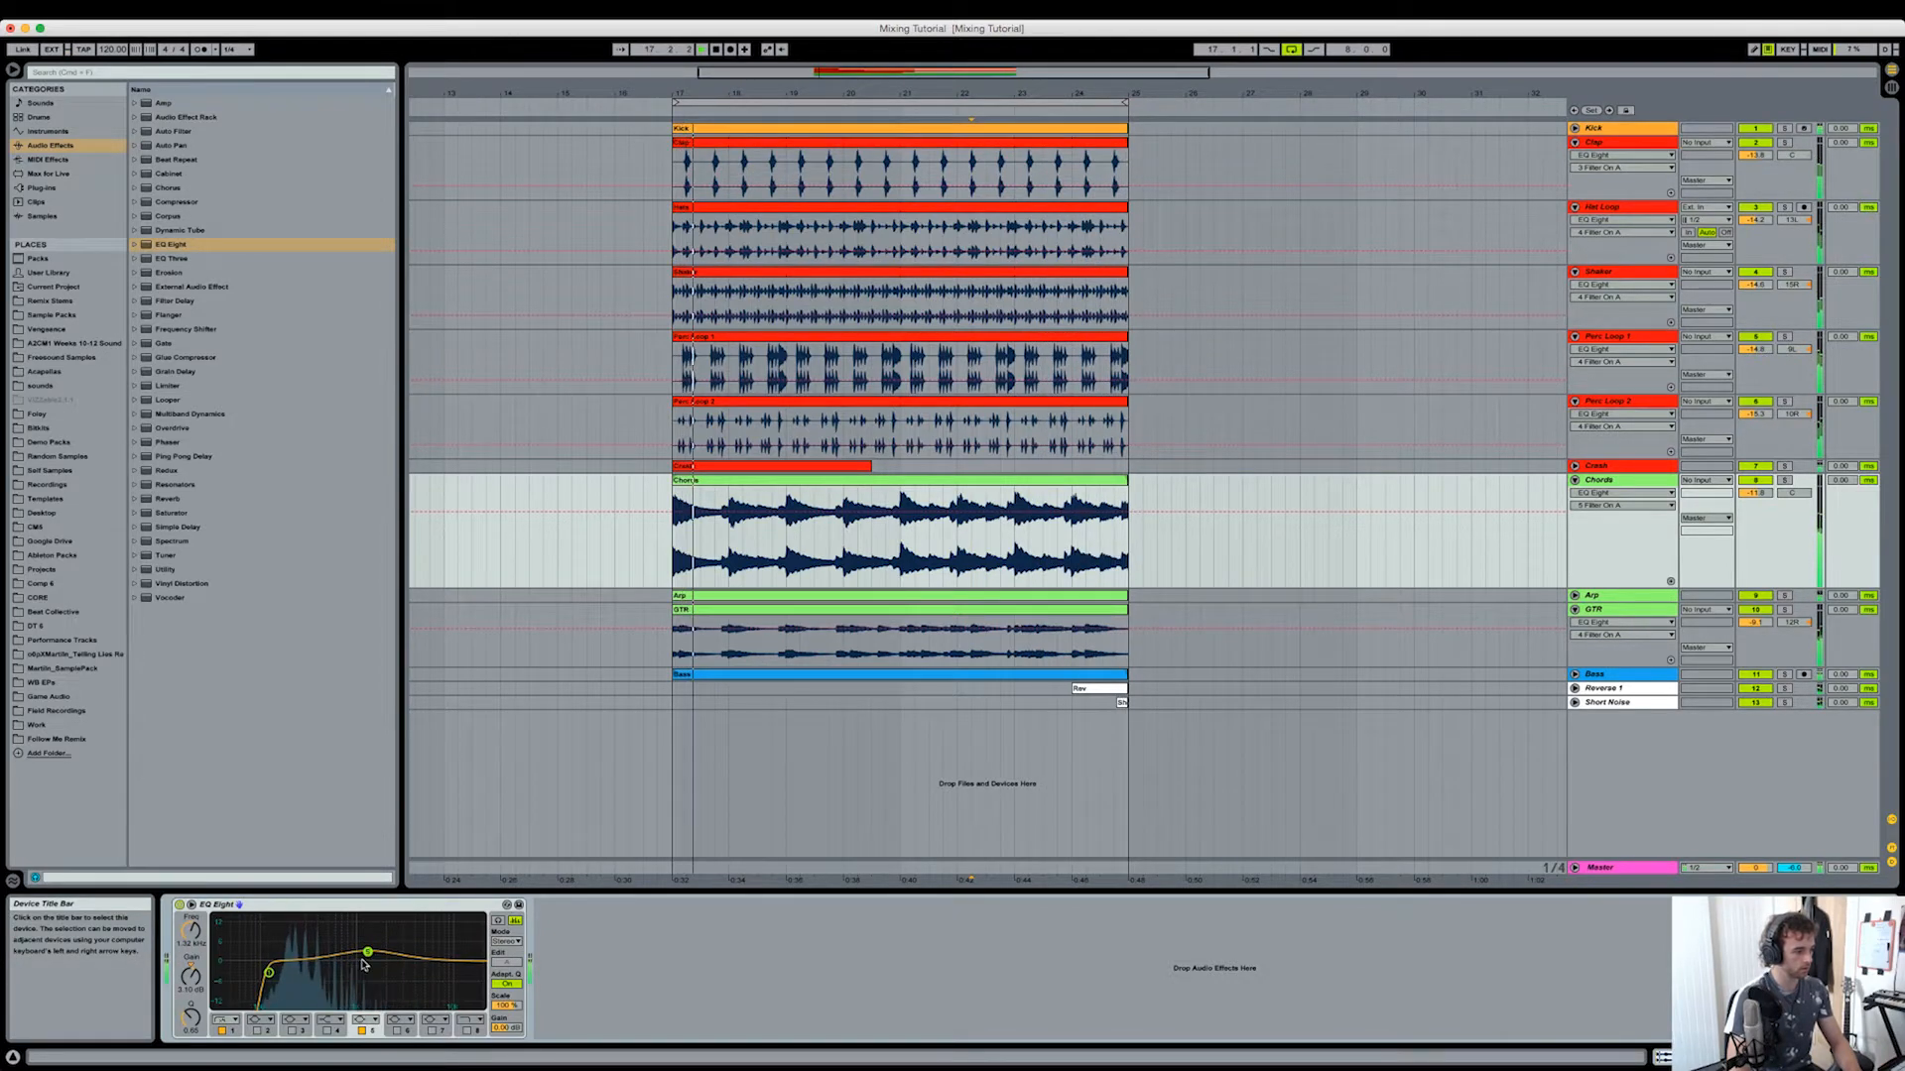
Step: Activate filter 6 on the Chords EQ Eight and dip it by about 2 dB around 370 Hz during playback
left_click(397, 1031)
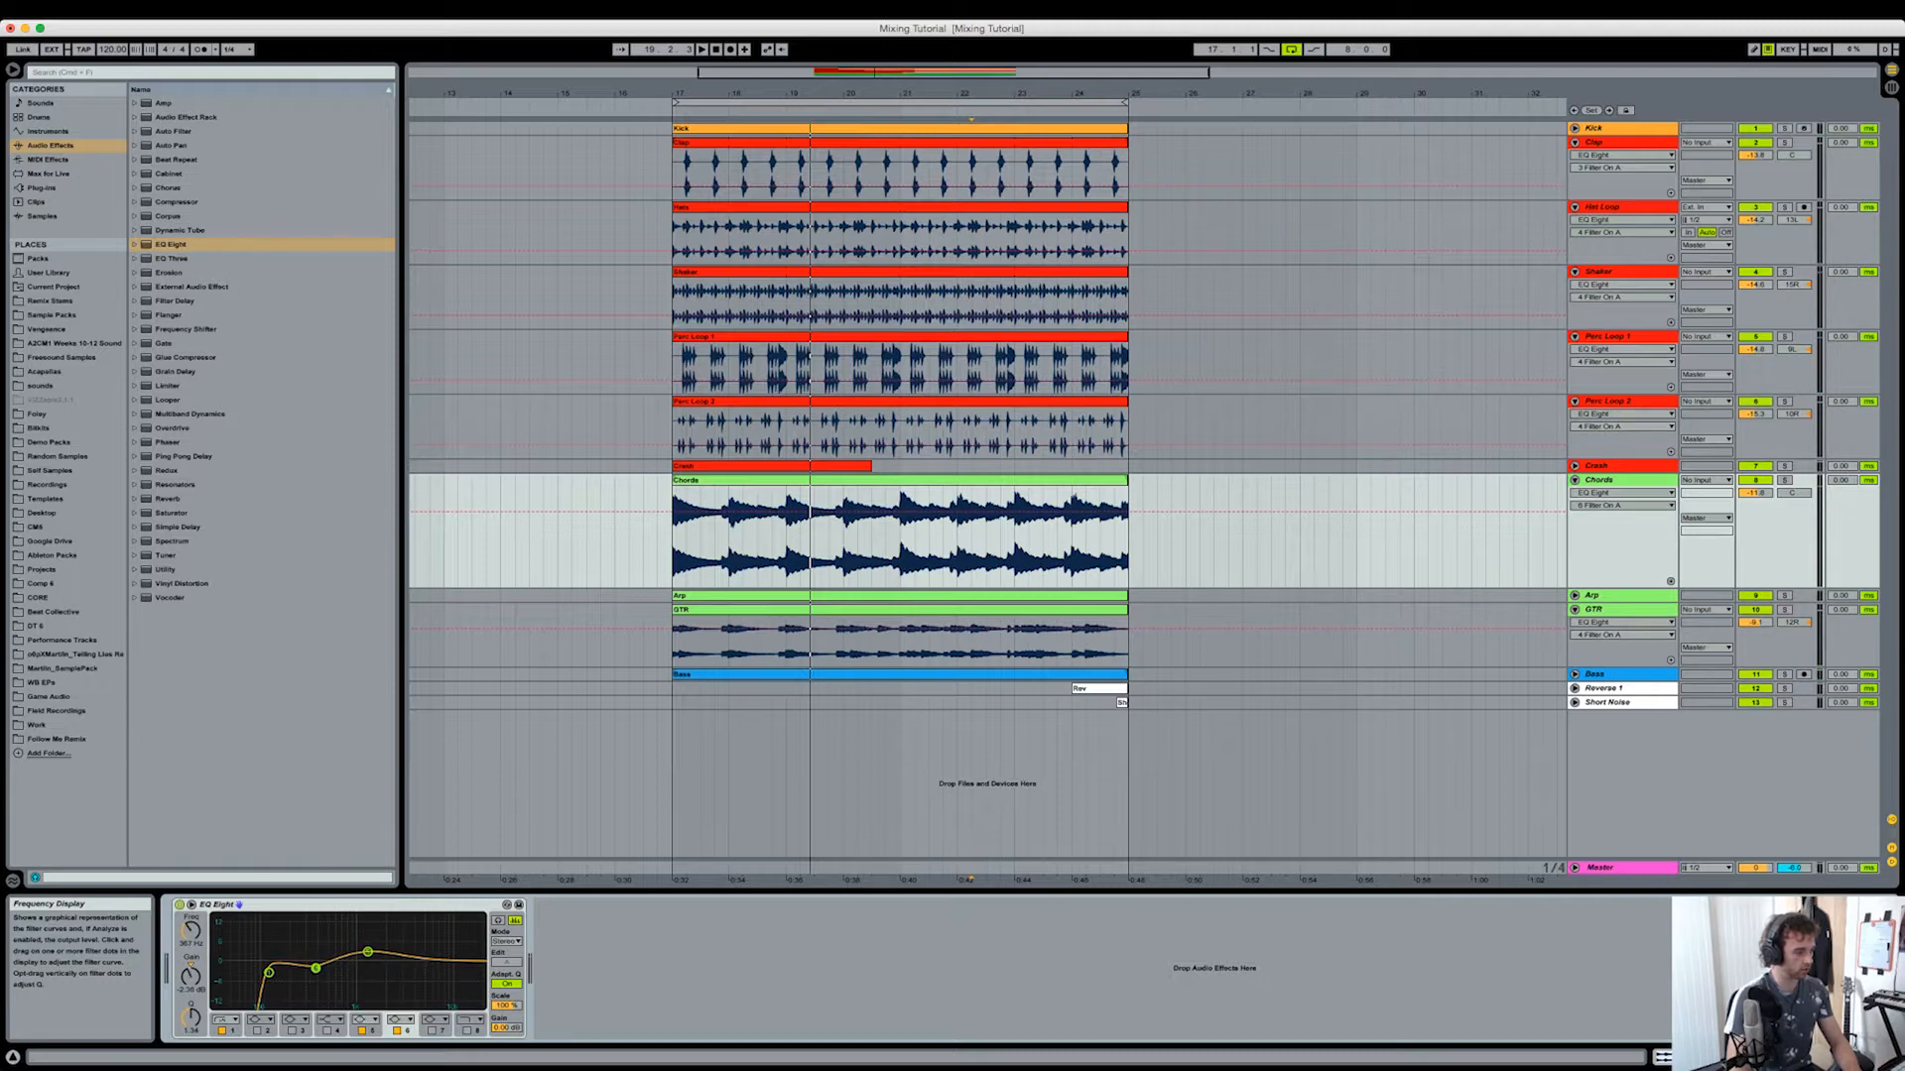
key("space")
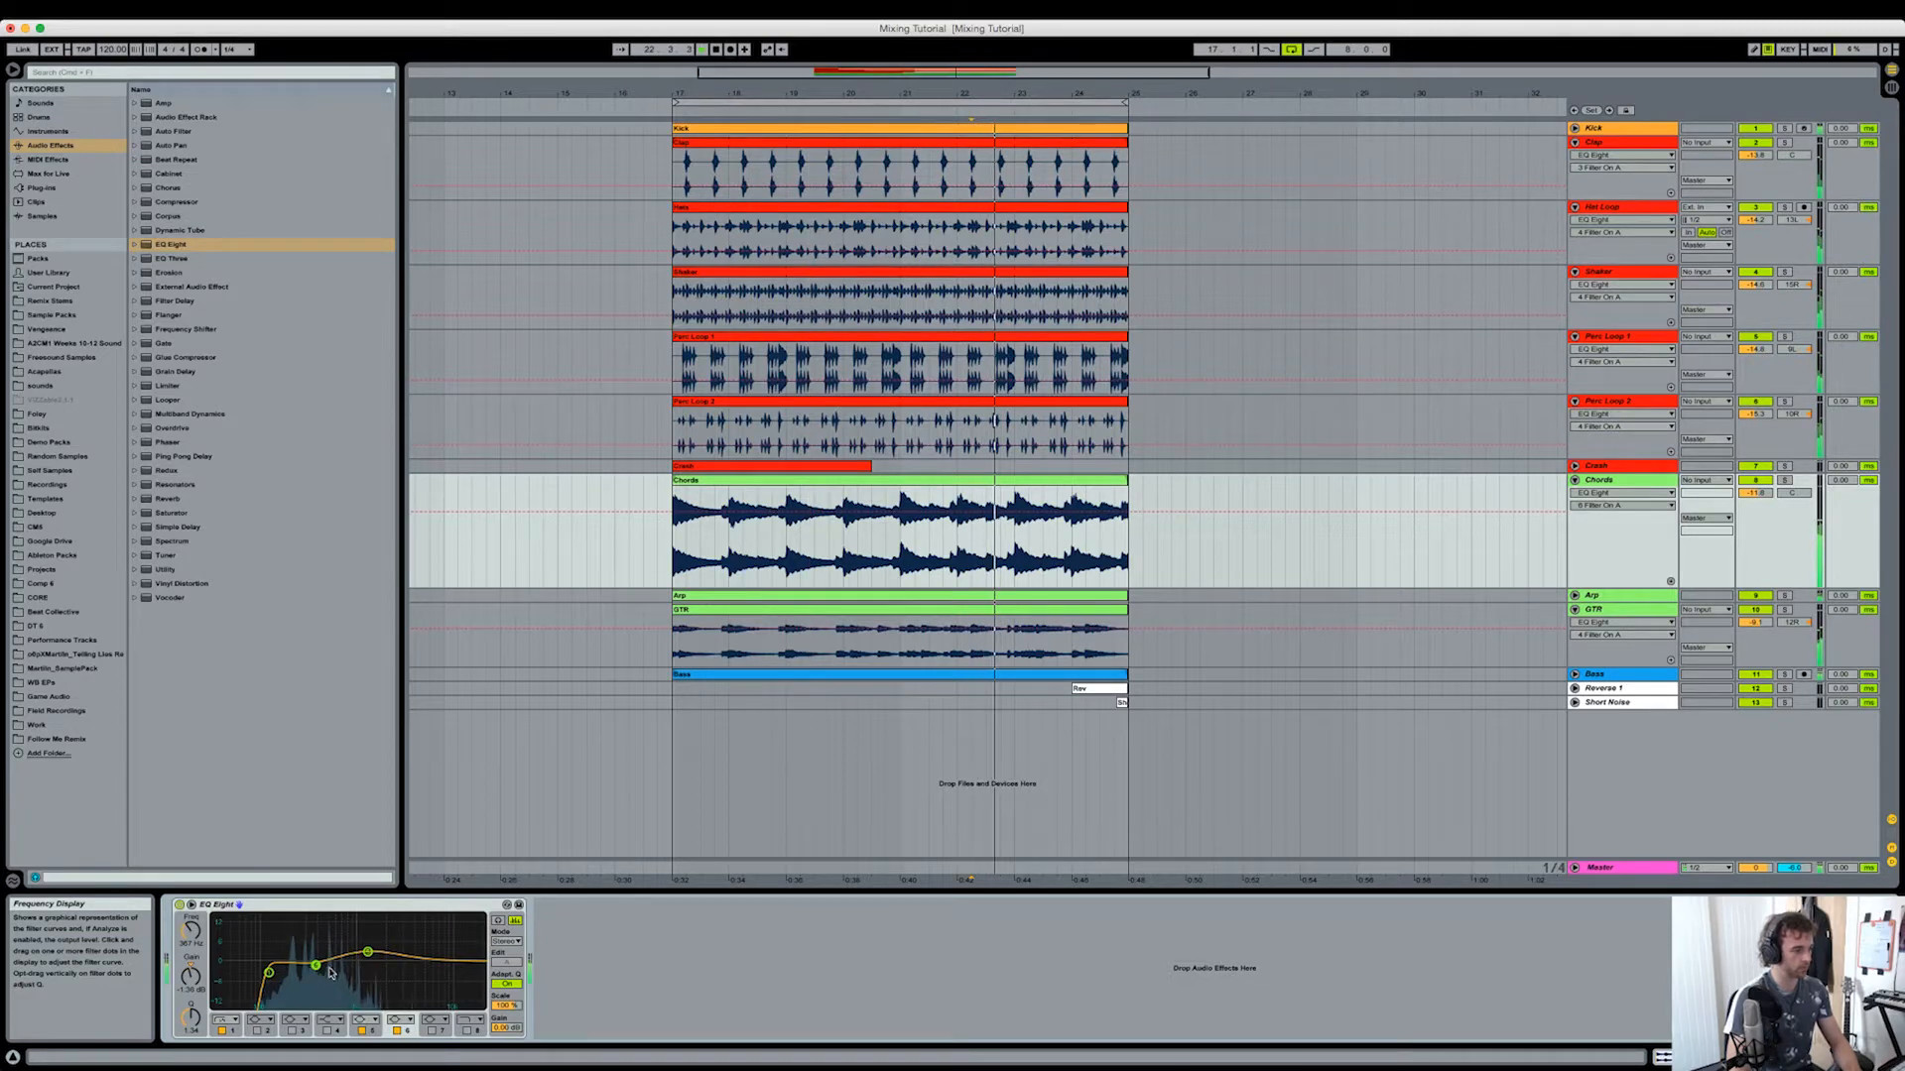
left_click_drag(316, 967, 315, 970)
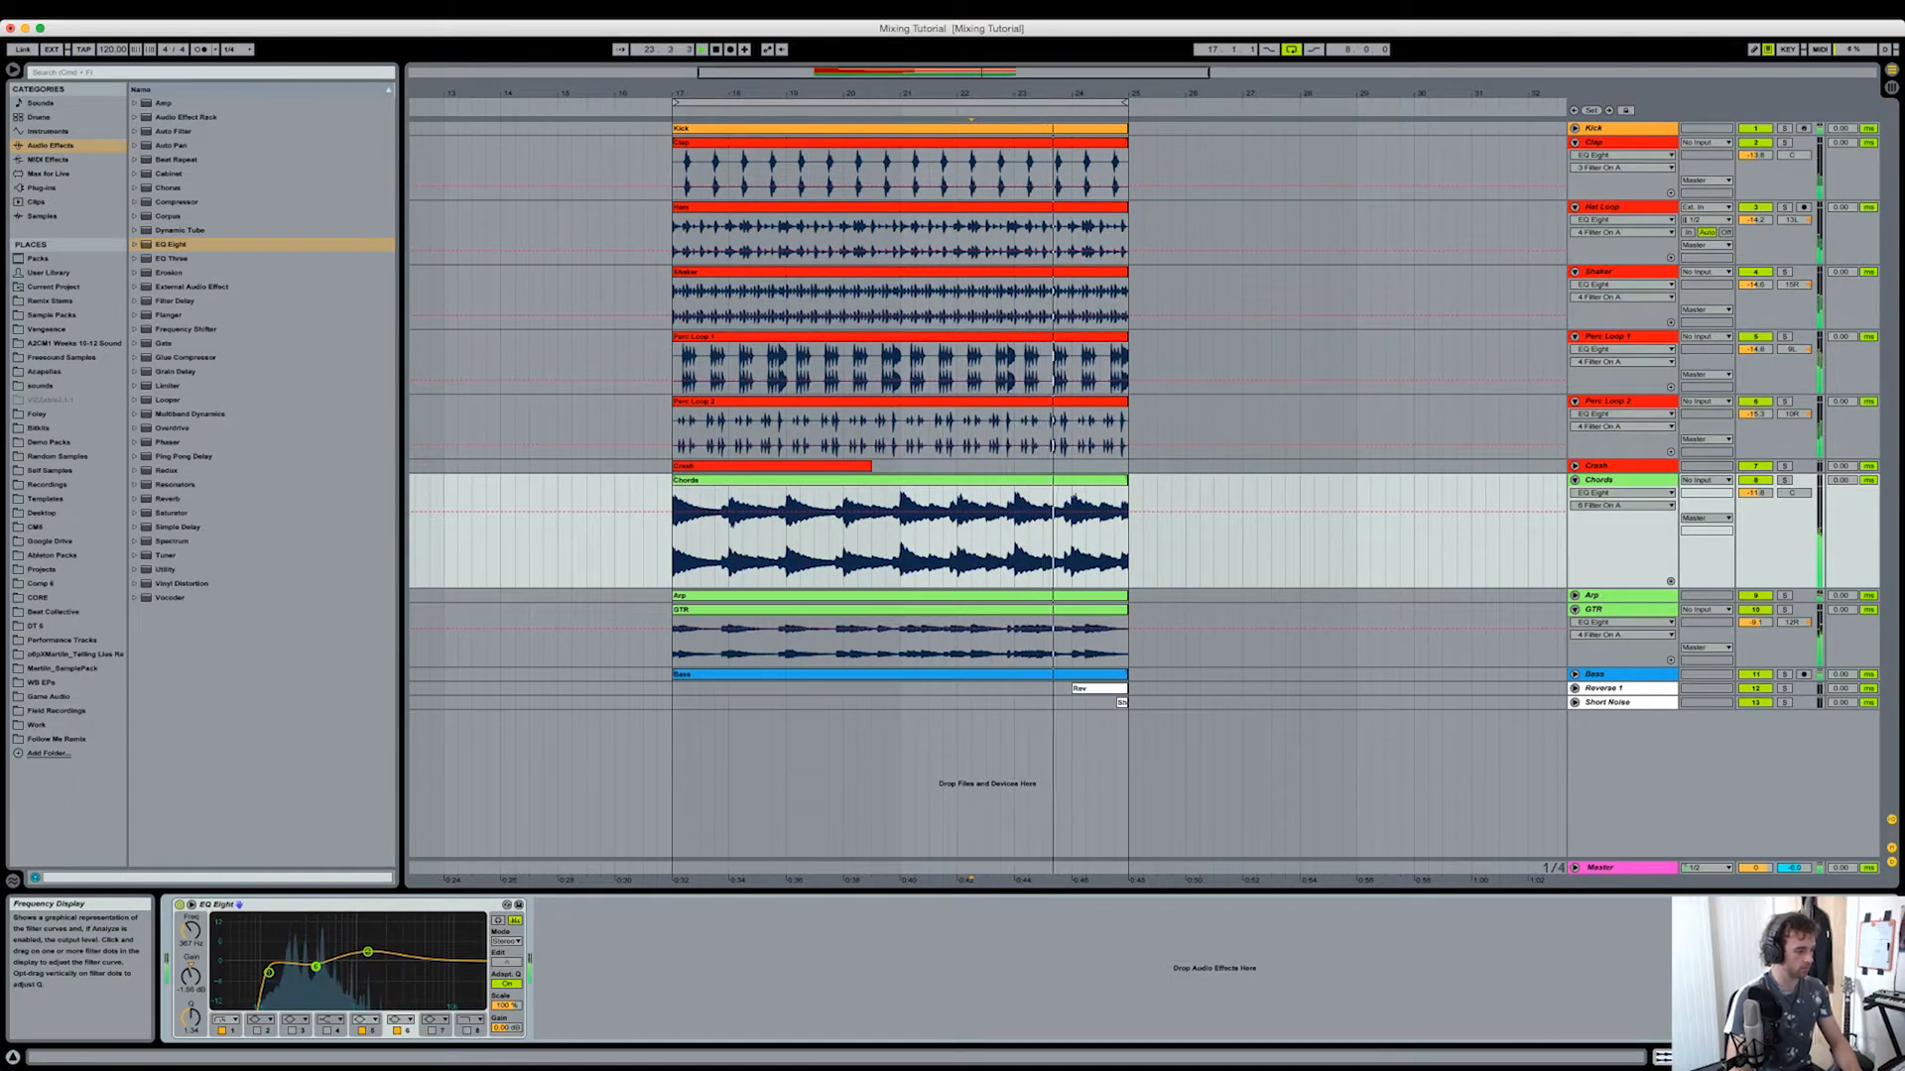
Step: Unfold the Arp track, play from bar 21, and boost EQ Eight filter 3 at 1 kHz by about 3.5 dB
left_click(1589, 597)
left_click(1575, 596)
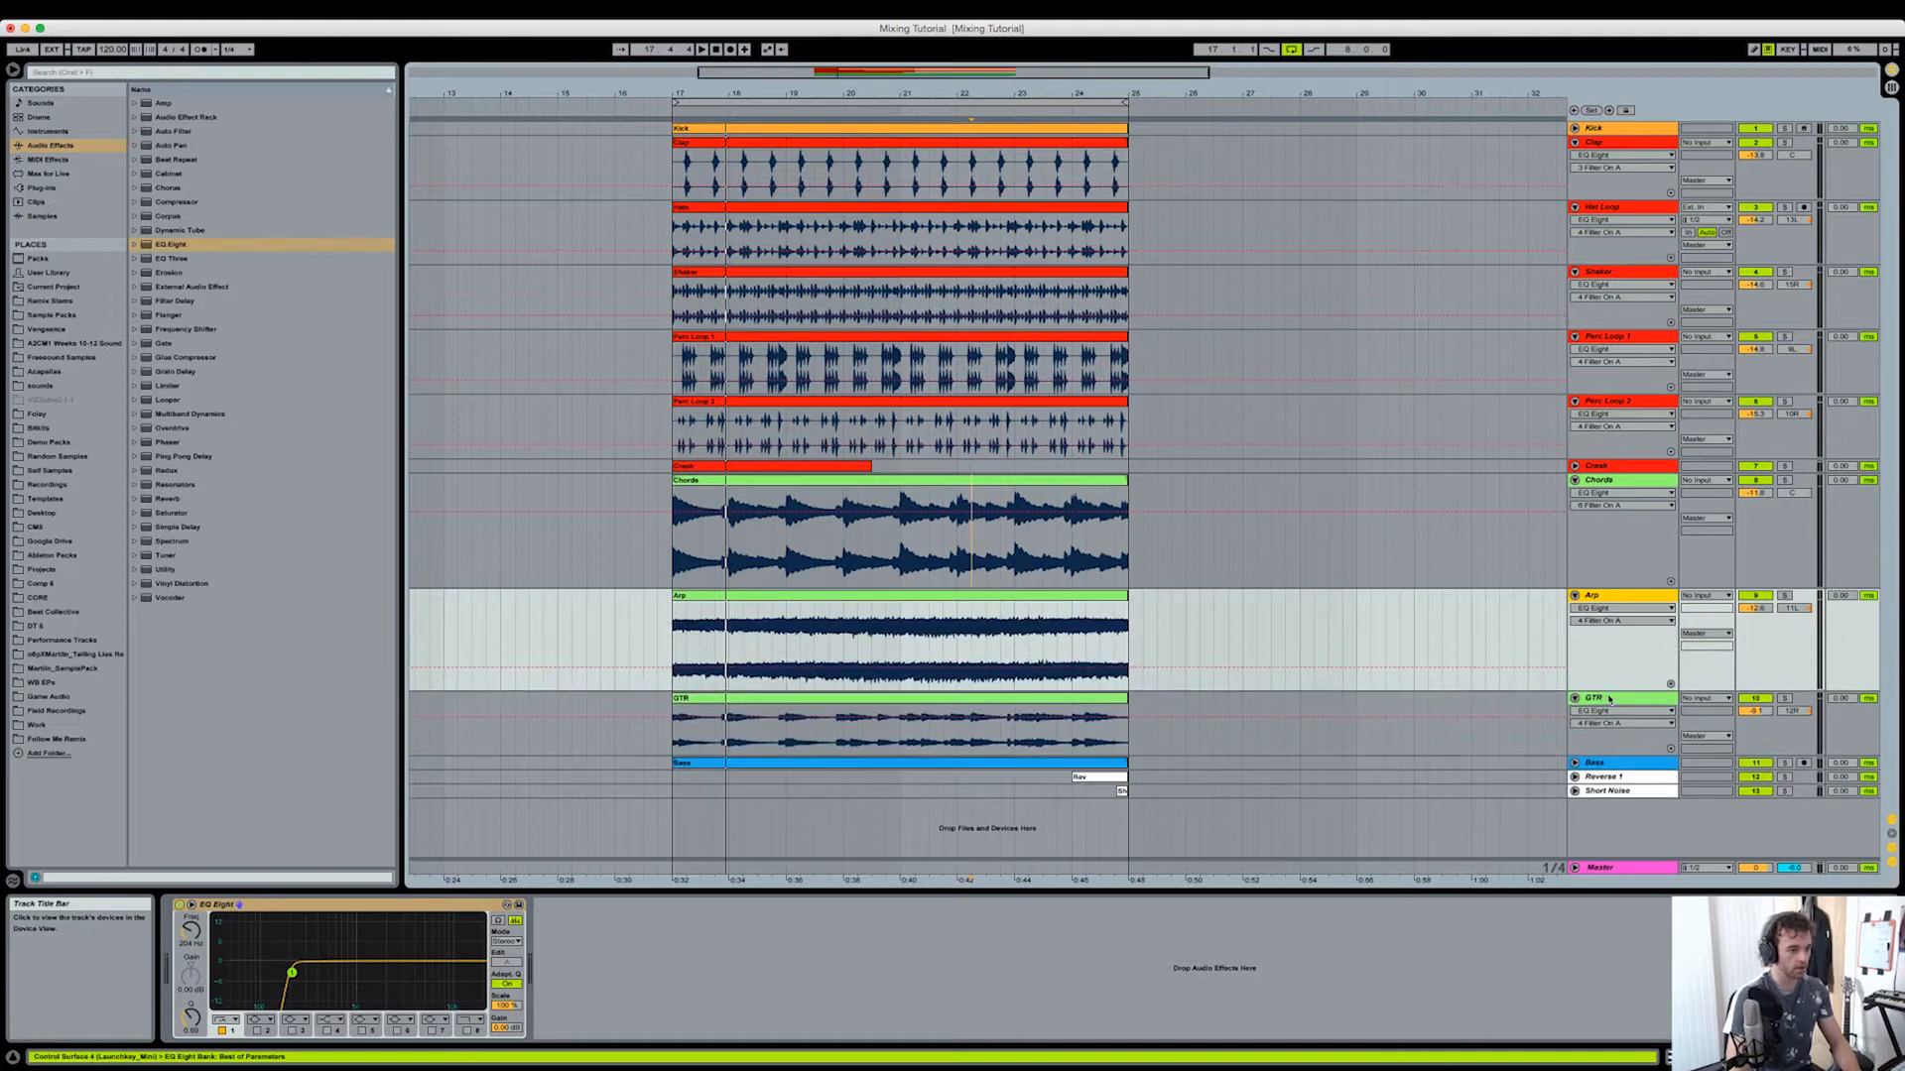
left_click(903, 651)
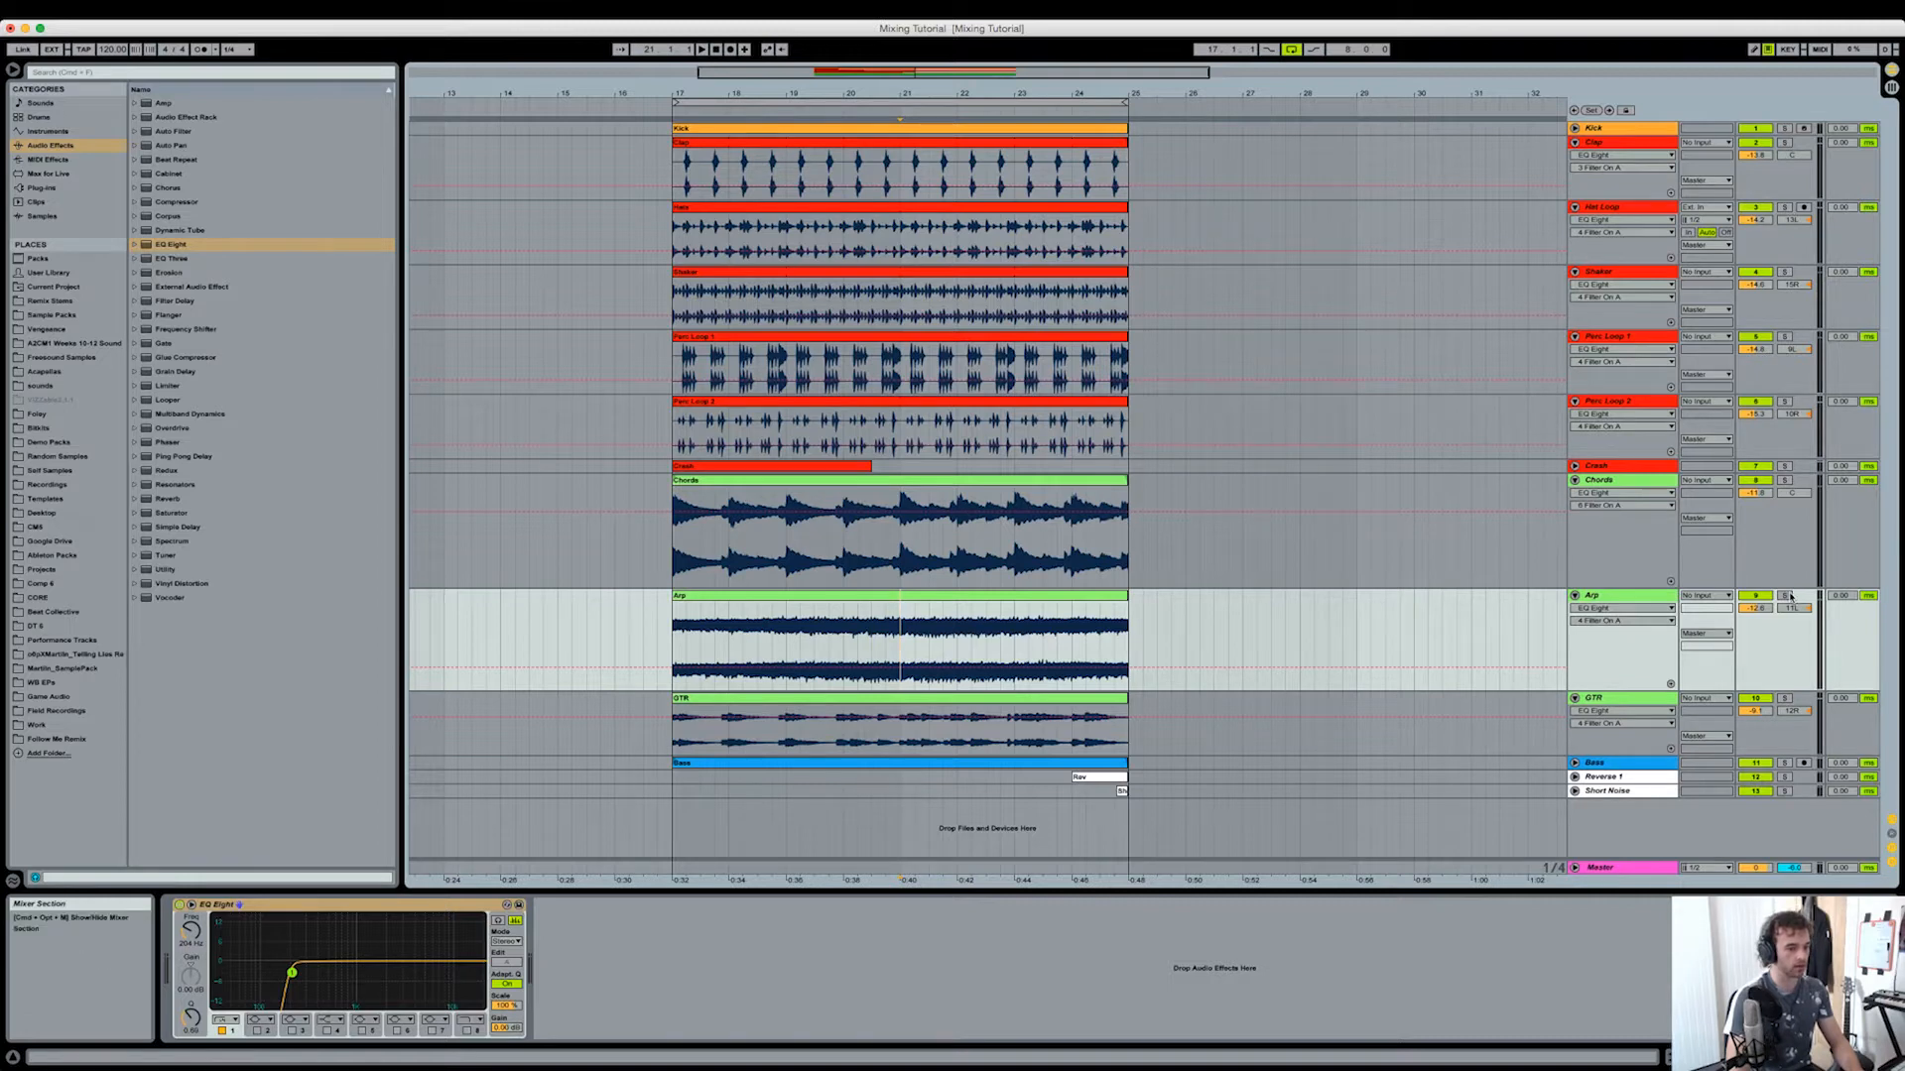
key("space")
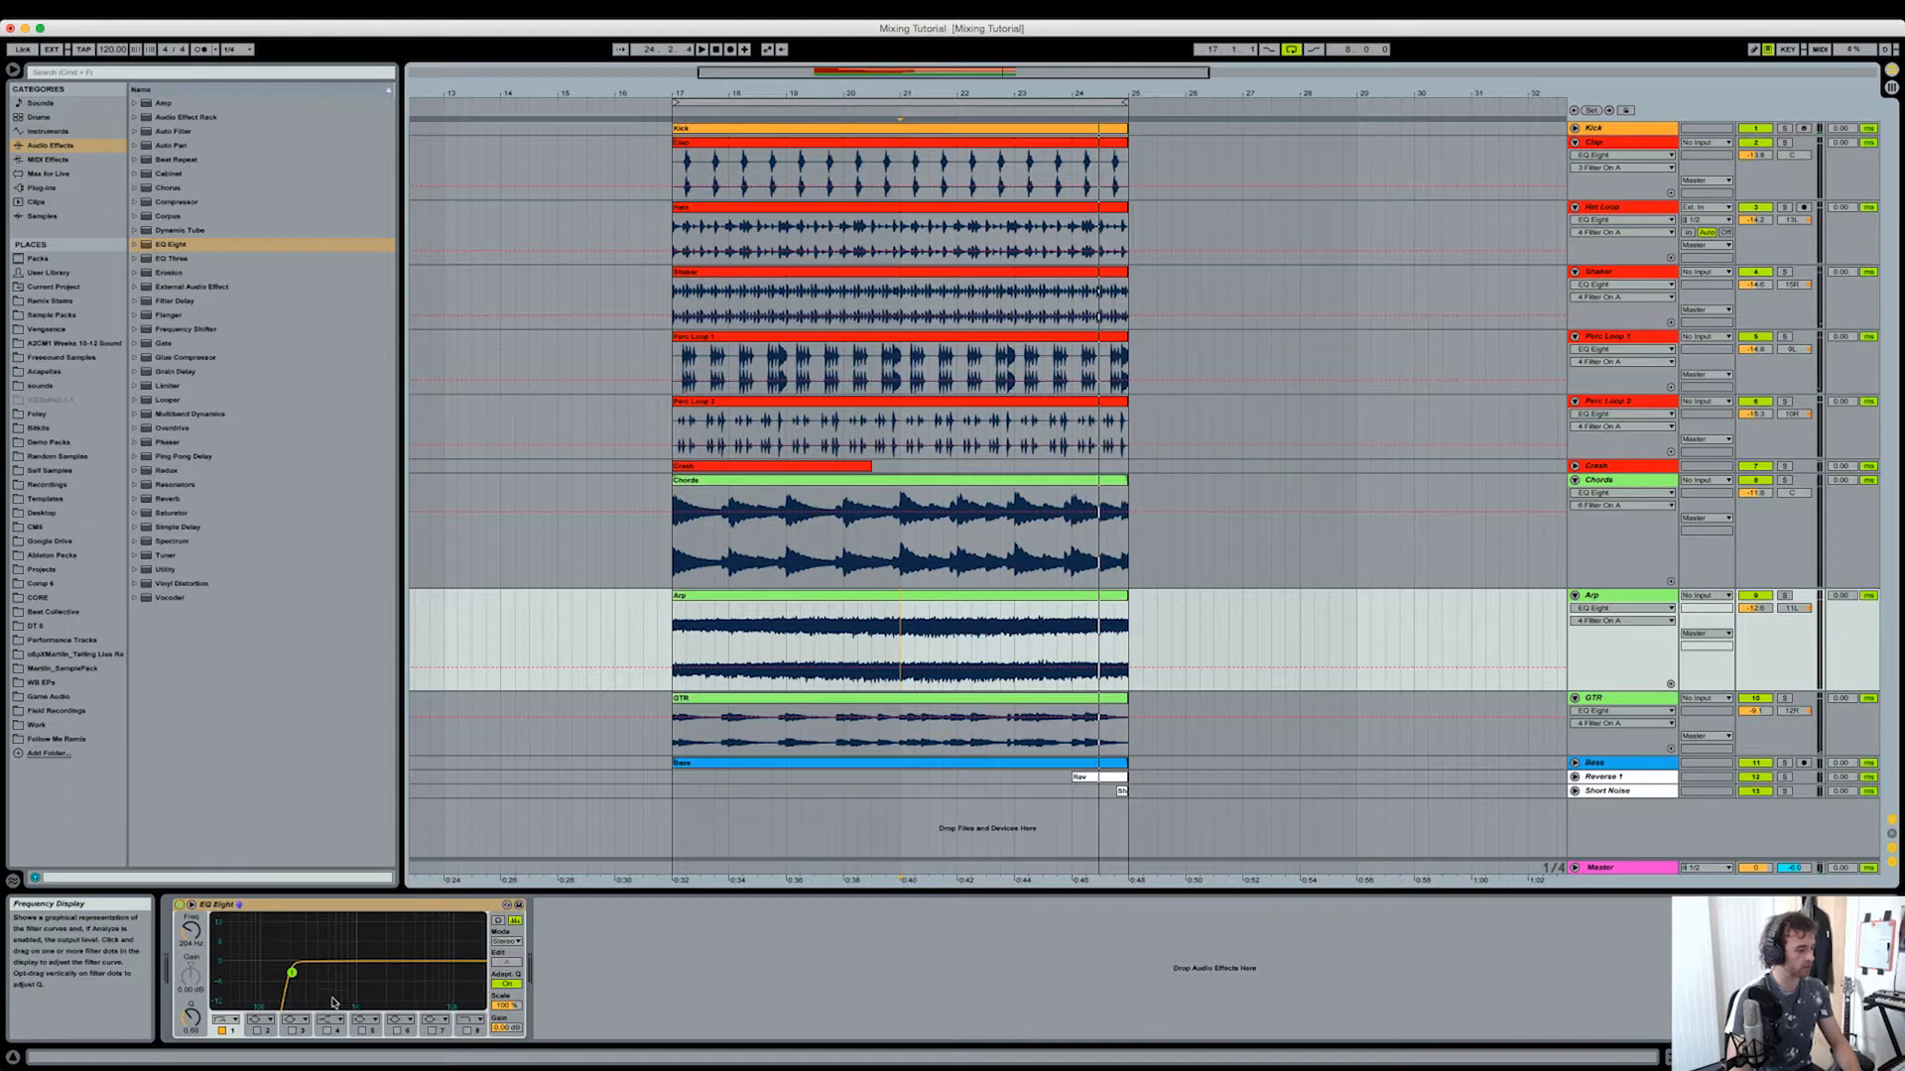
left_click(293, 1030)
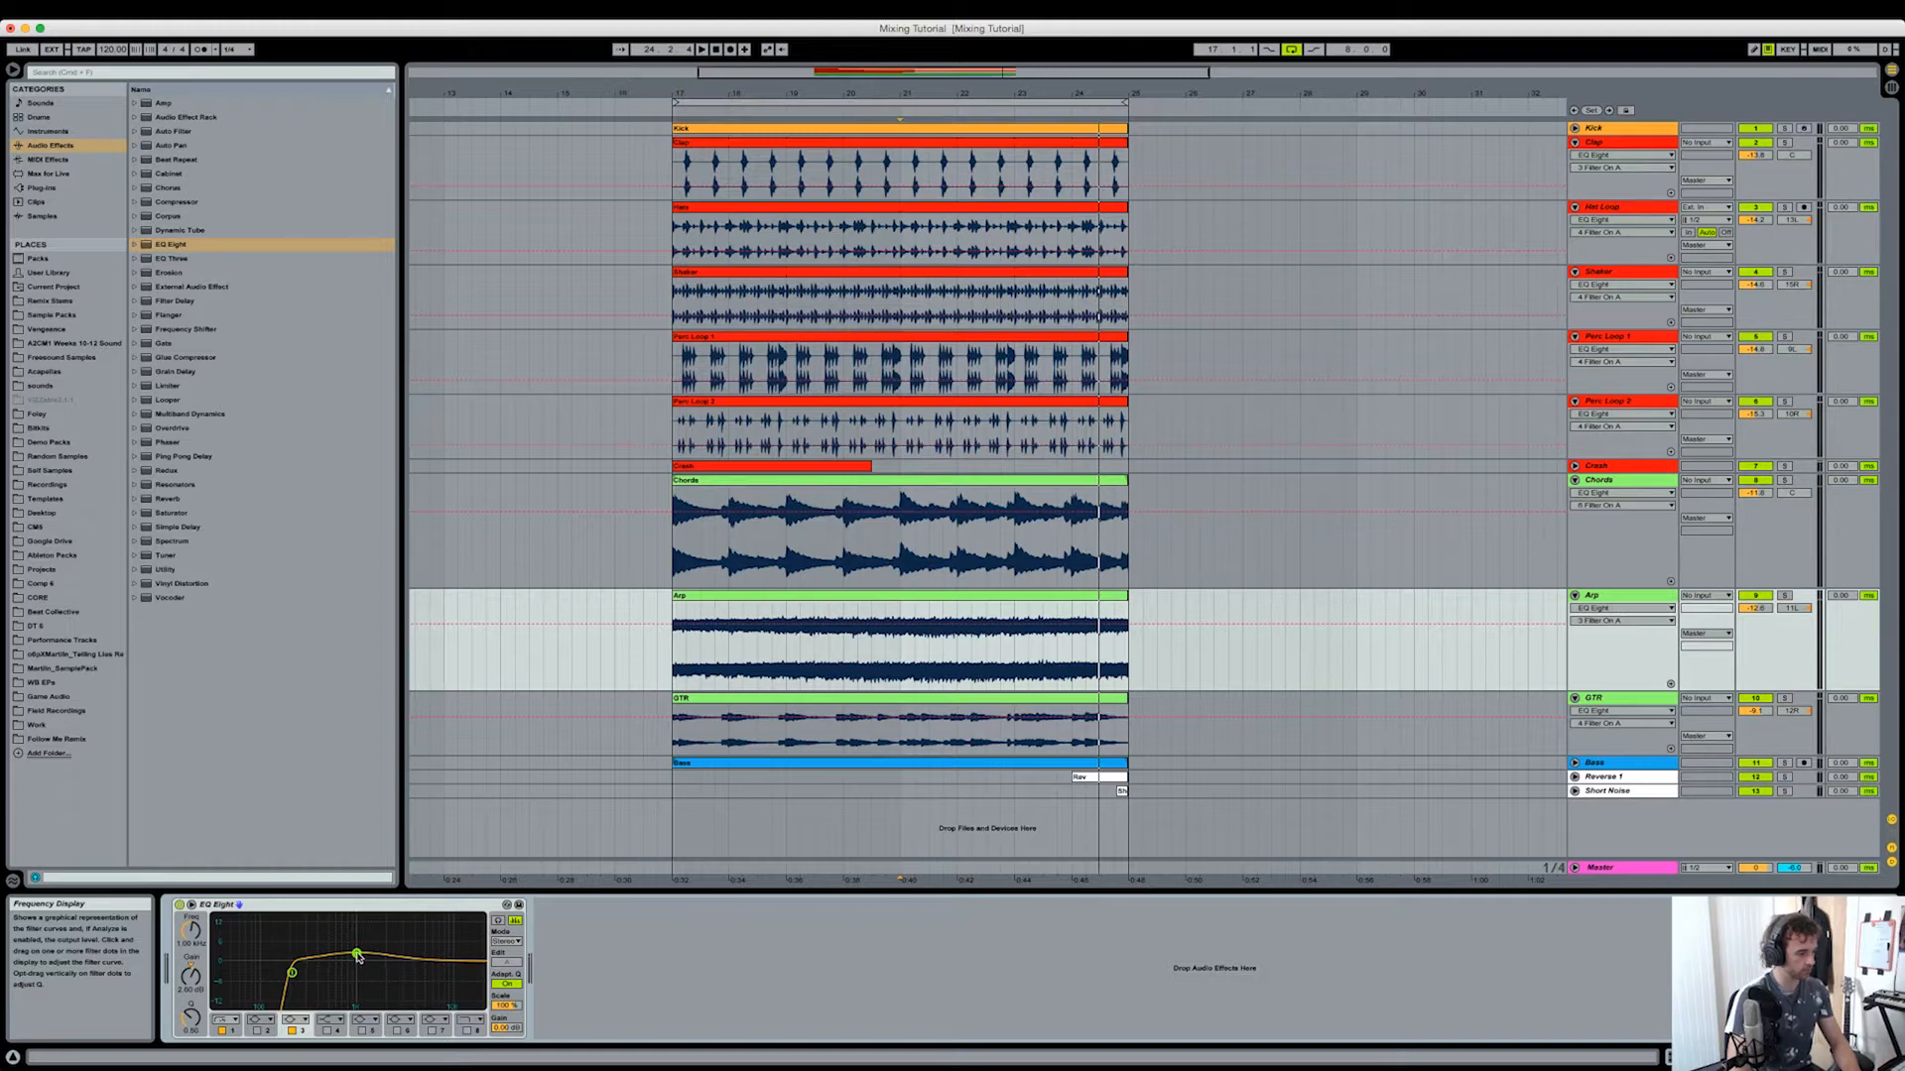
key("space")
left_click_drag(357, 955, 356, 950)
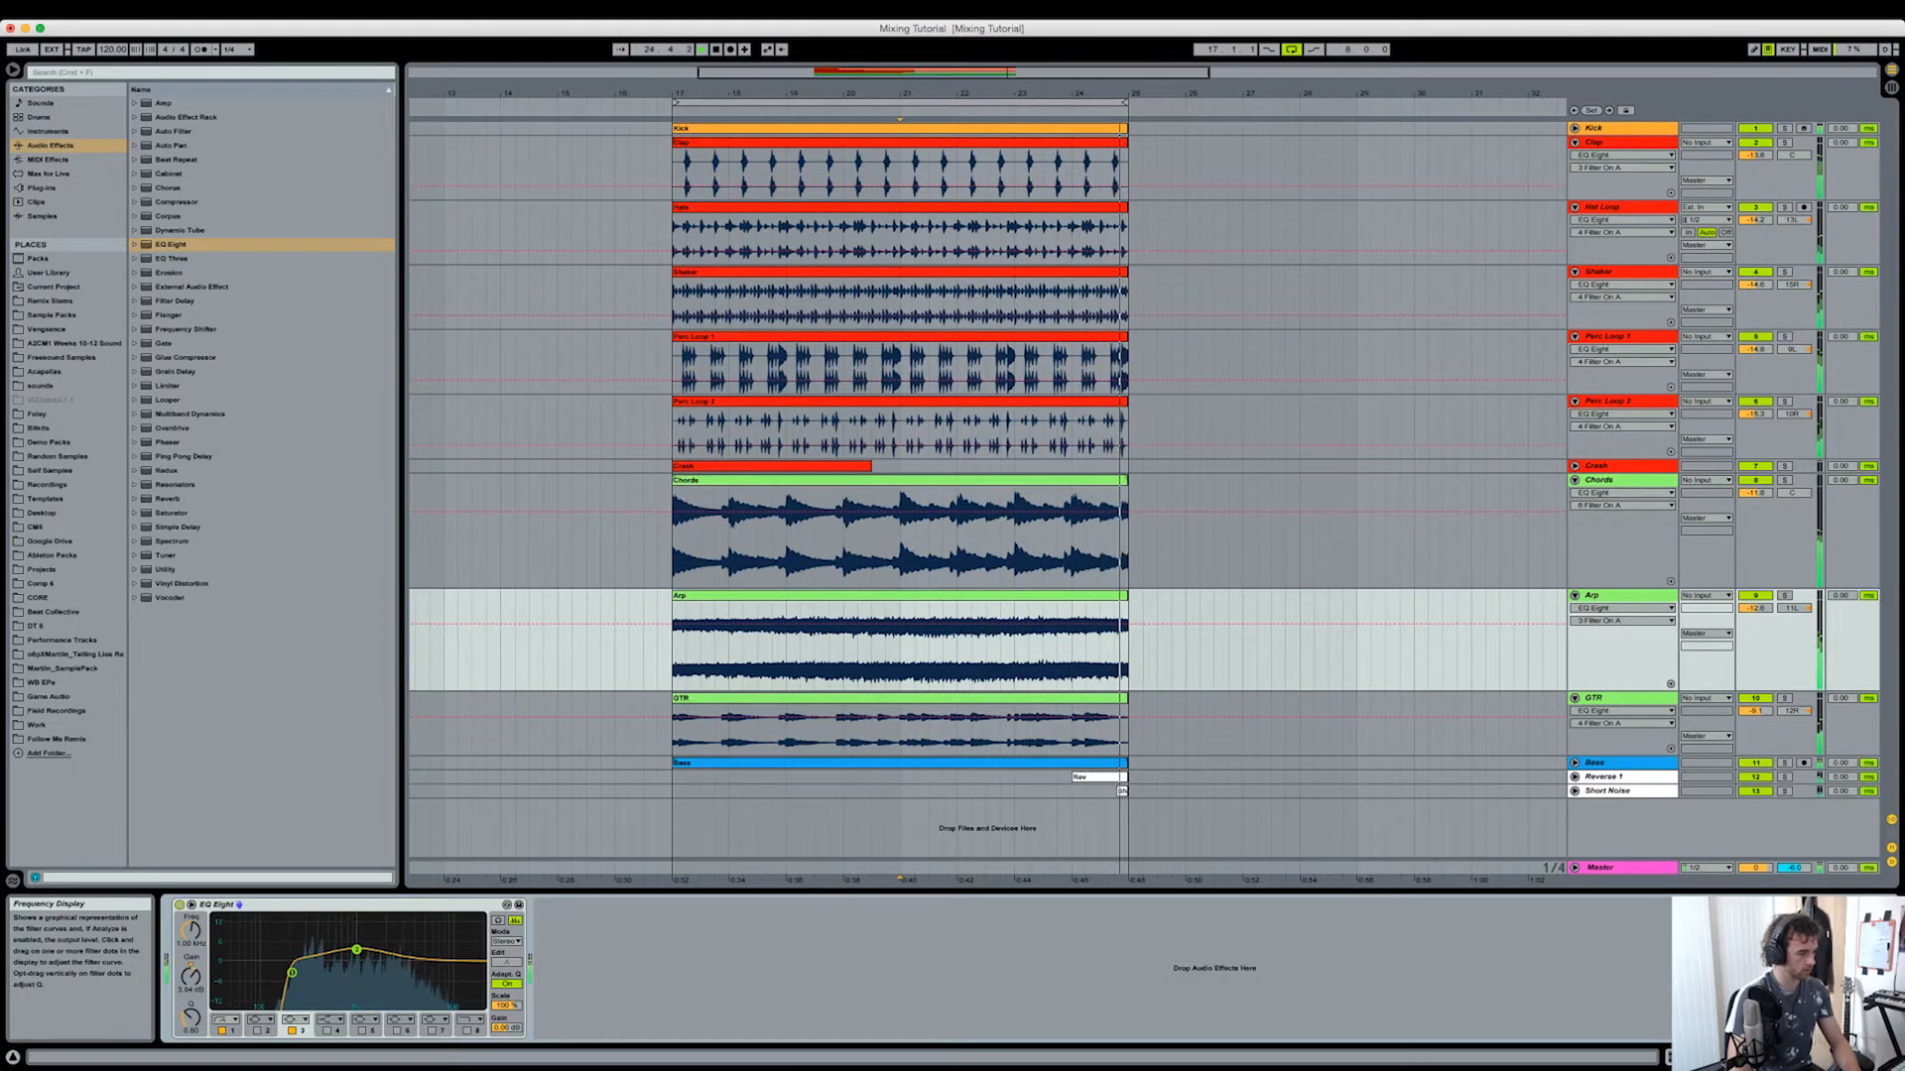
Step: Add an EQ Eight after the Bass track's Compressor and dip filter 2 around 1 kHz by about 5 dB during playback
left_click(1628, 767)
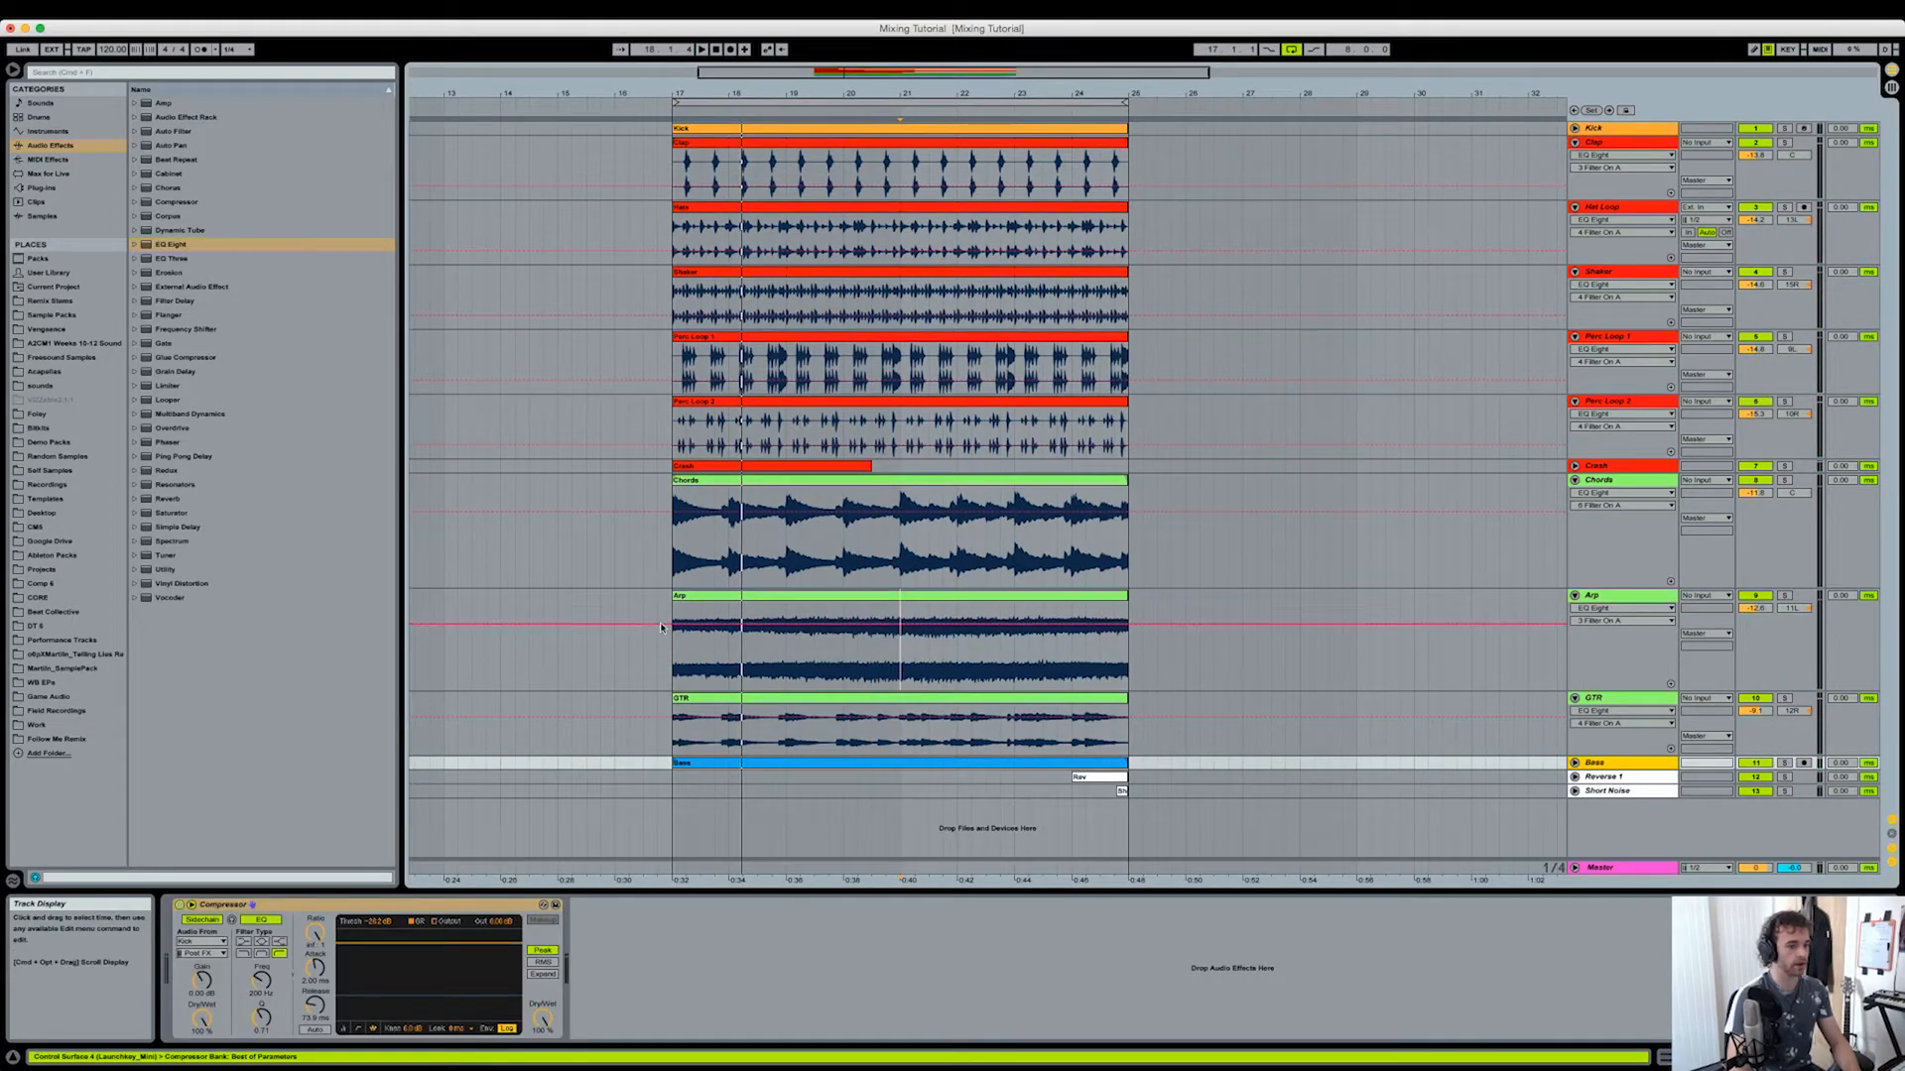
double_click(208, 246)
mouse_move(992, 870)
left_mouse_down()
mouse_move(1128, 866)
mouse_move(988, 841)
left_mouse_up()
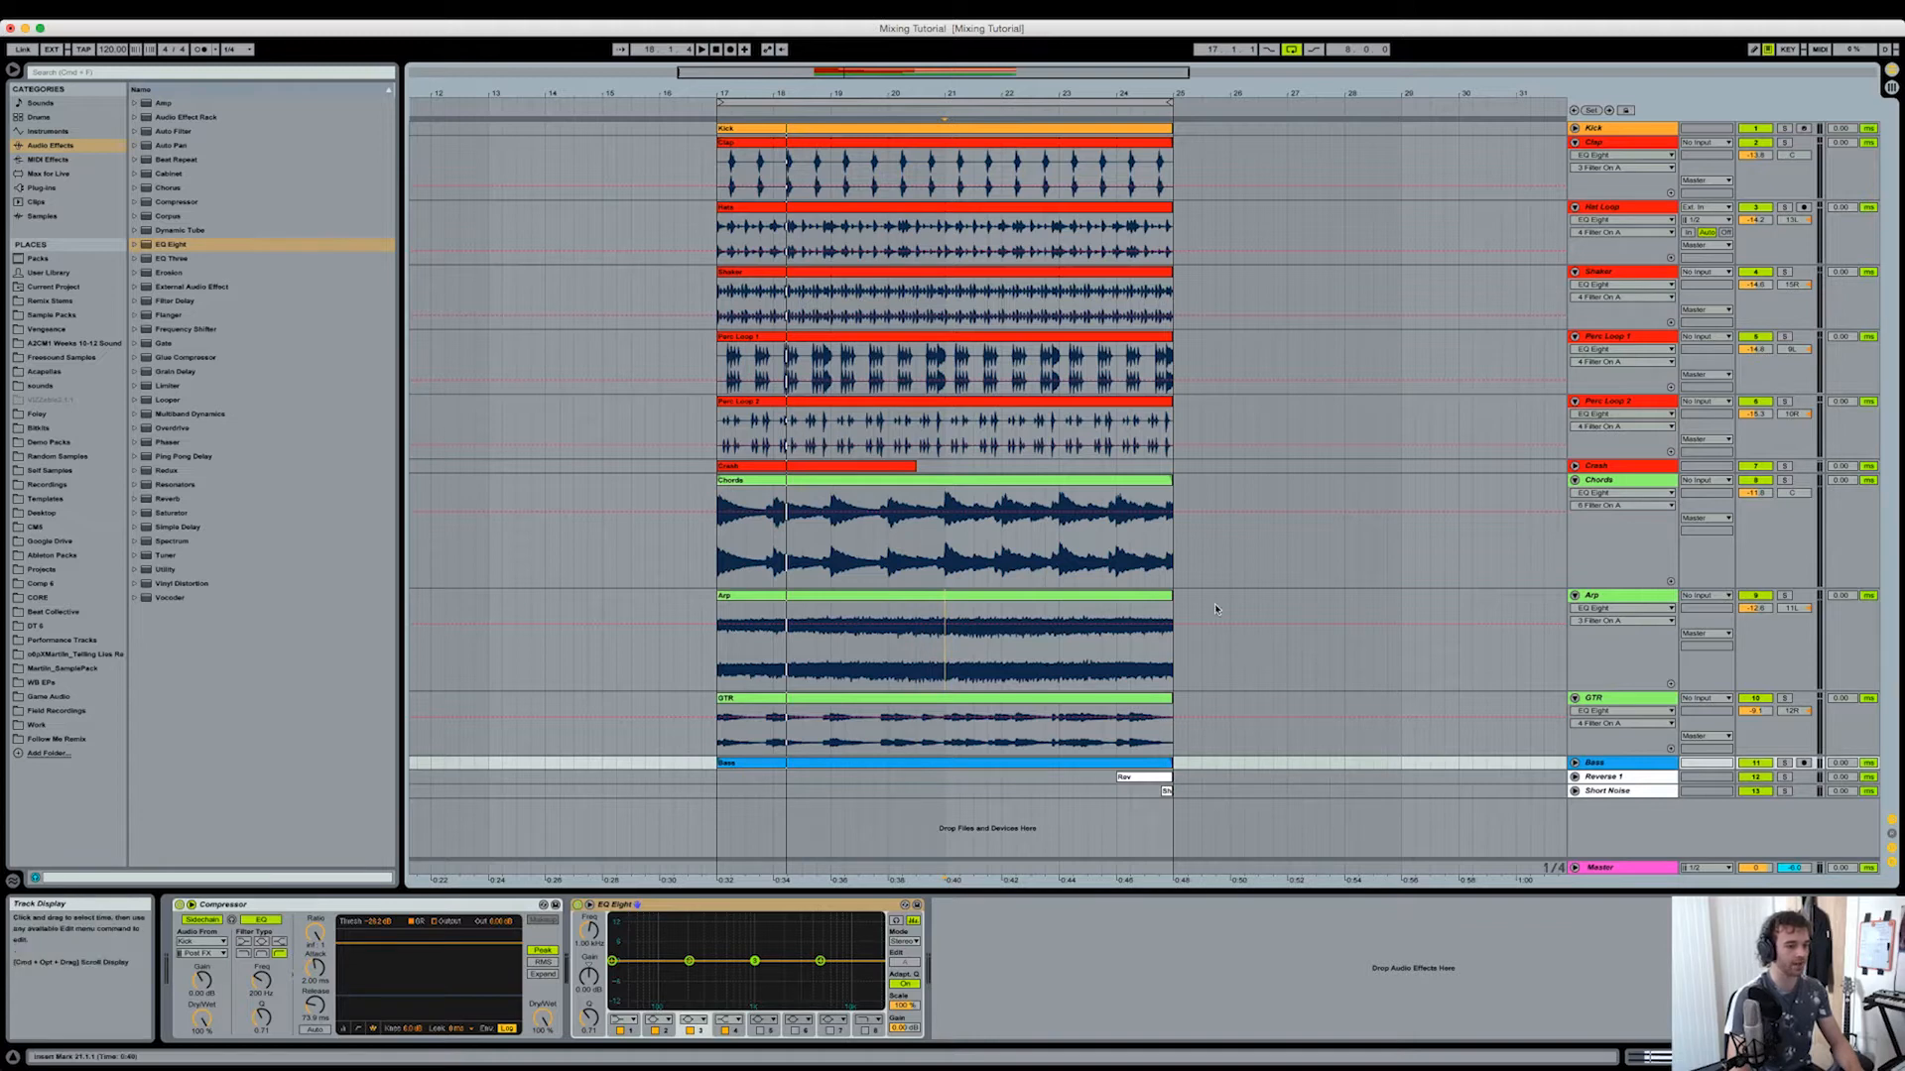
key("space")
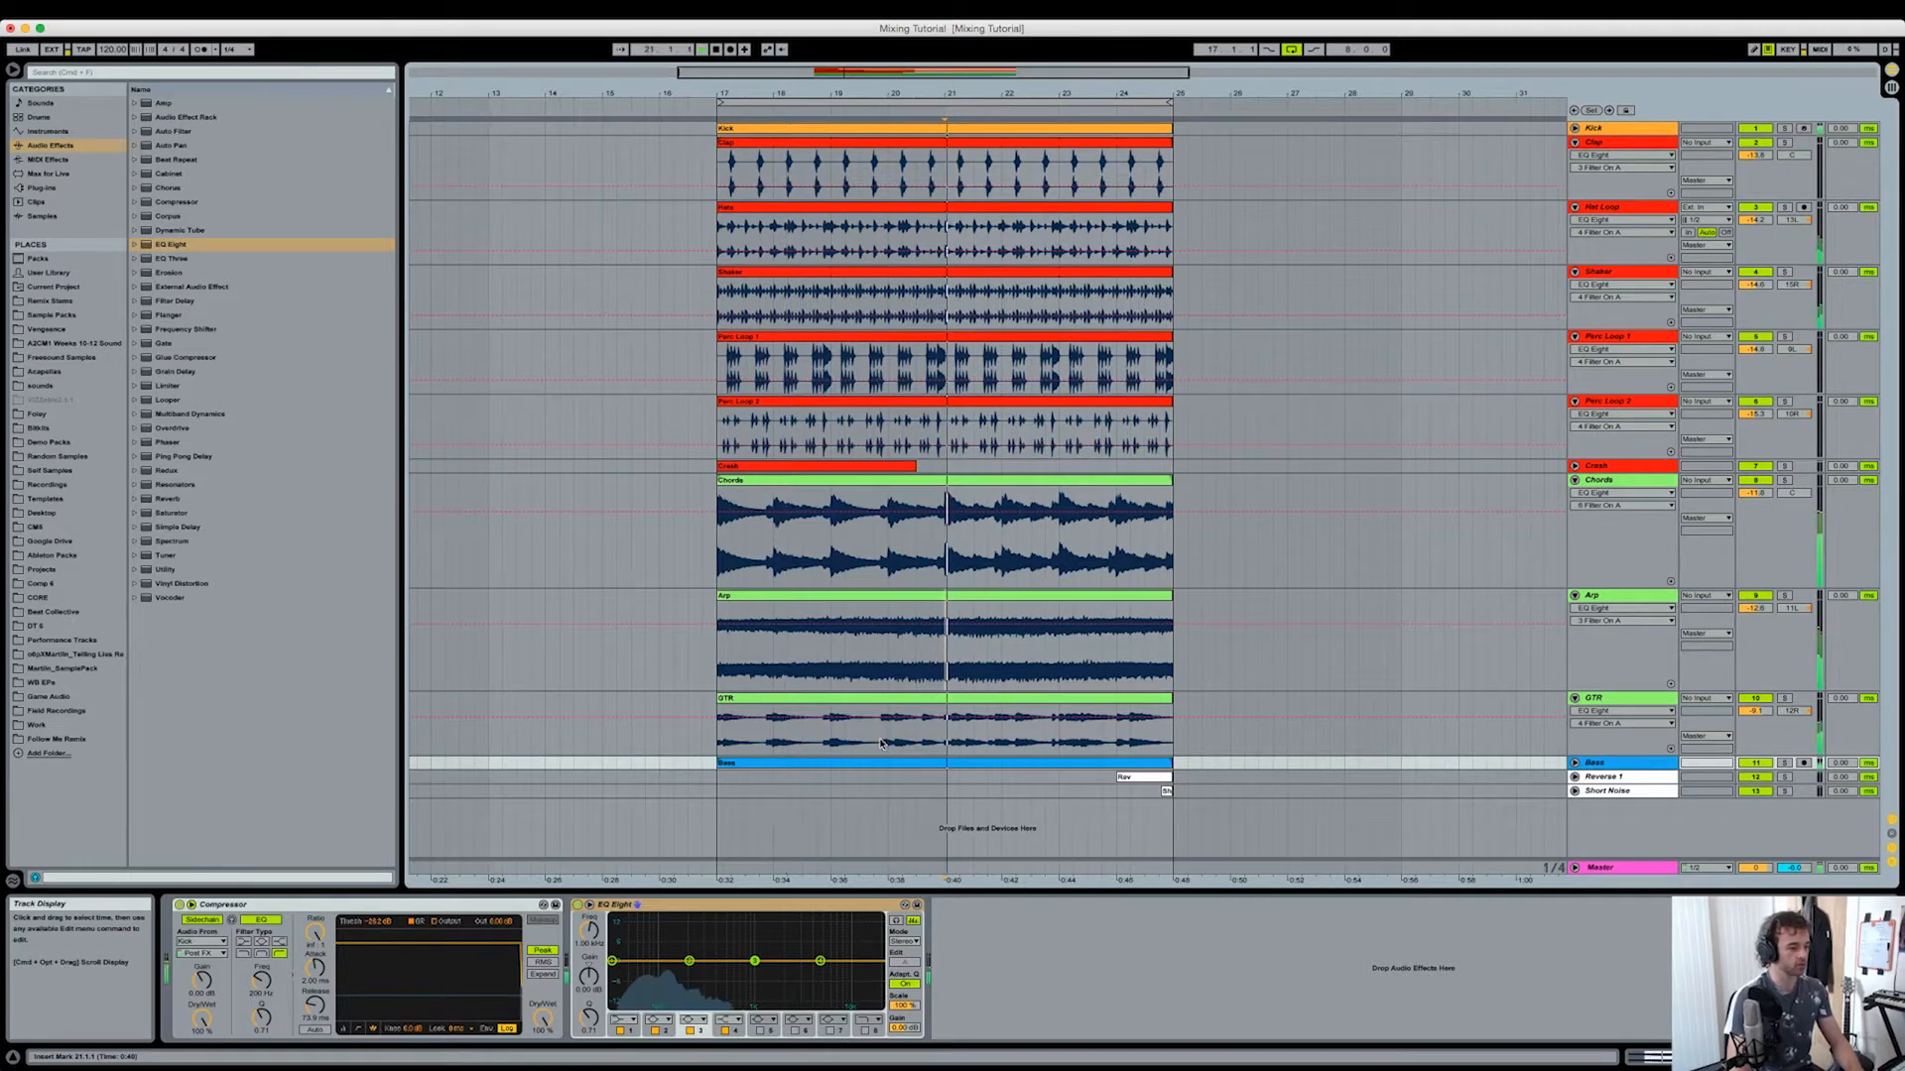
left_click_drag(689, 961, 756, 978)
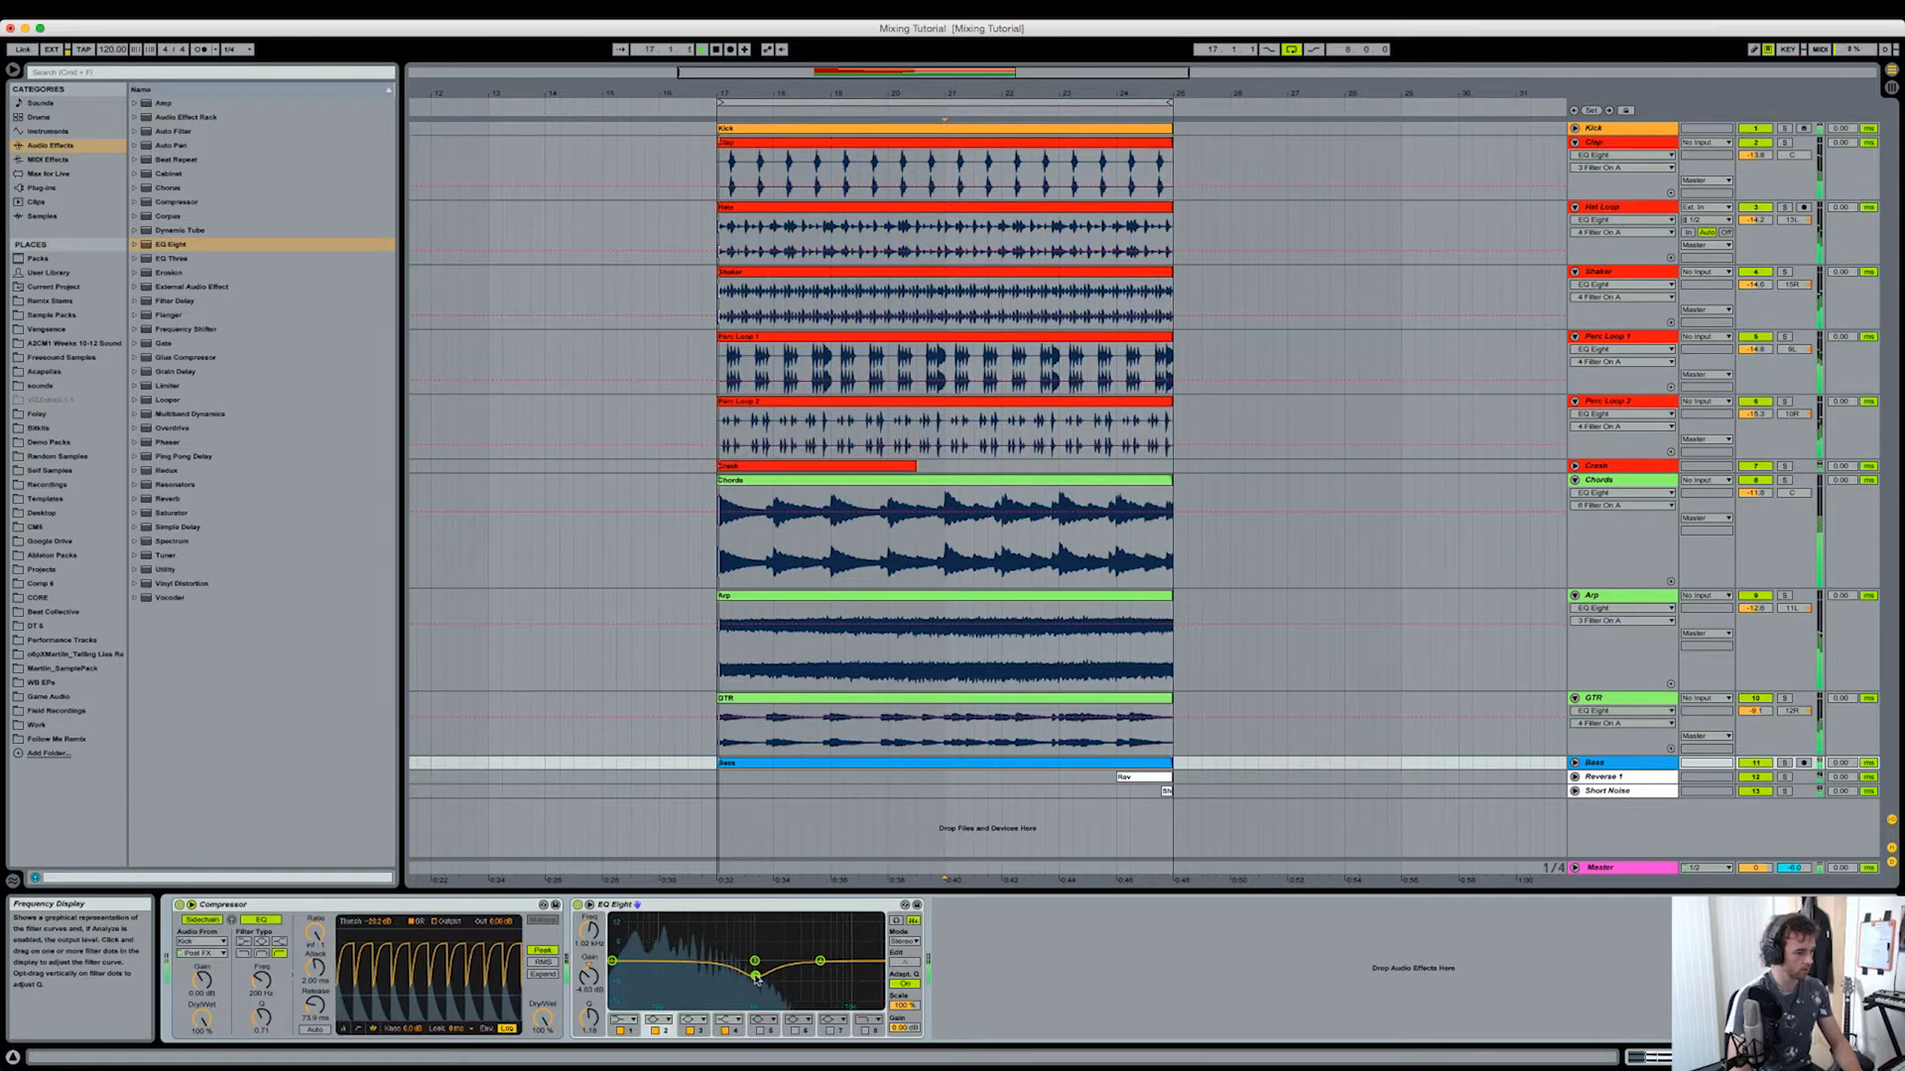
Step: Dip filter 3 of the Bass EQ Eight around 220 Hz and compare the sound with the EQ bypassed and active
left_click(755, 960)
left_click_drag(755, 960, 694, 976)
left_click(577, 906)
left_click(577, 906)
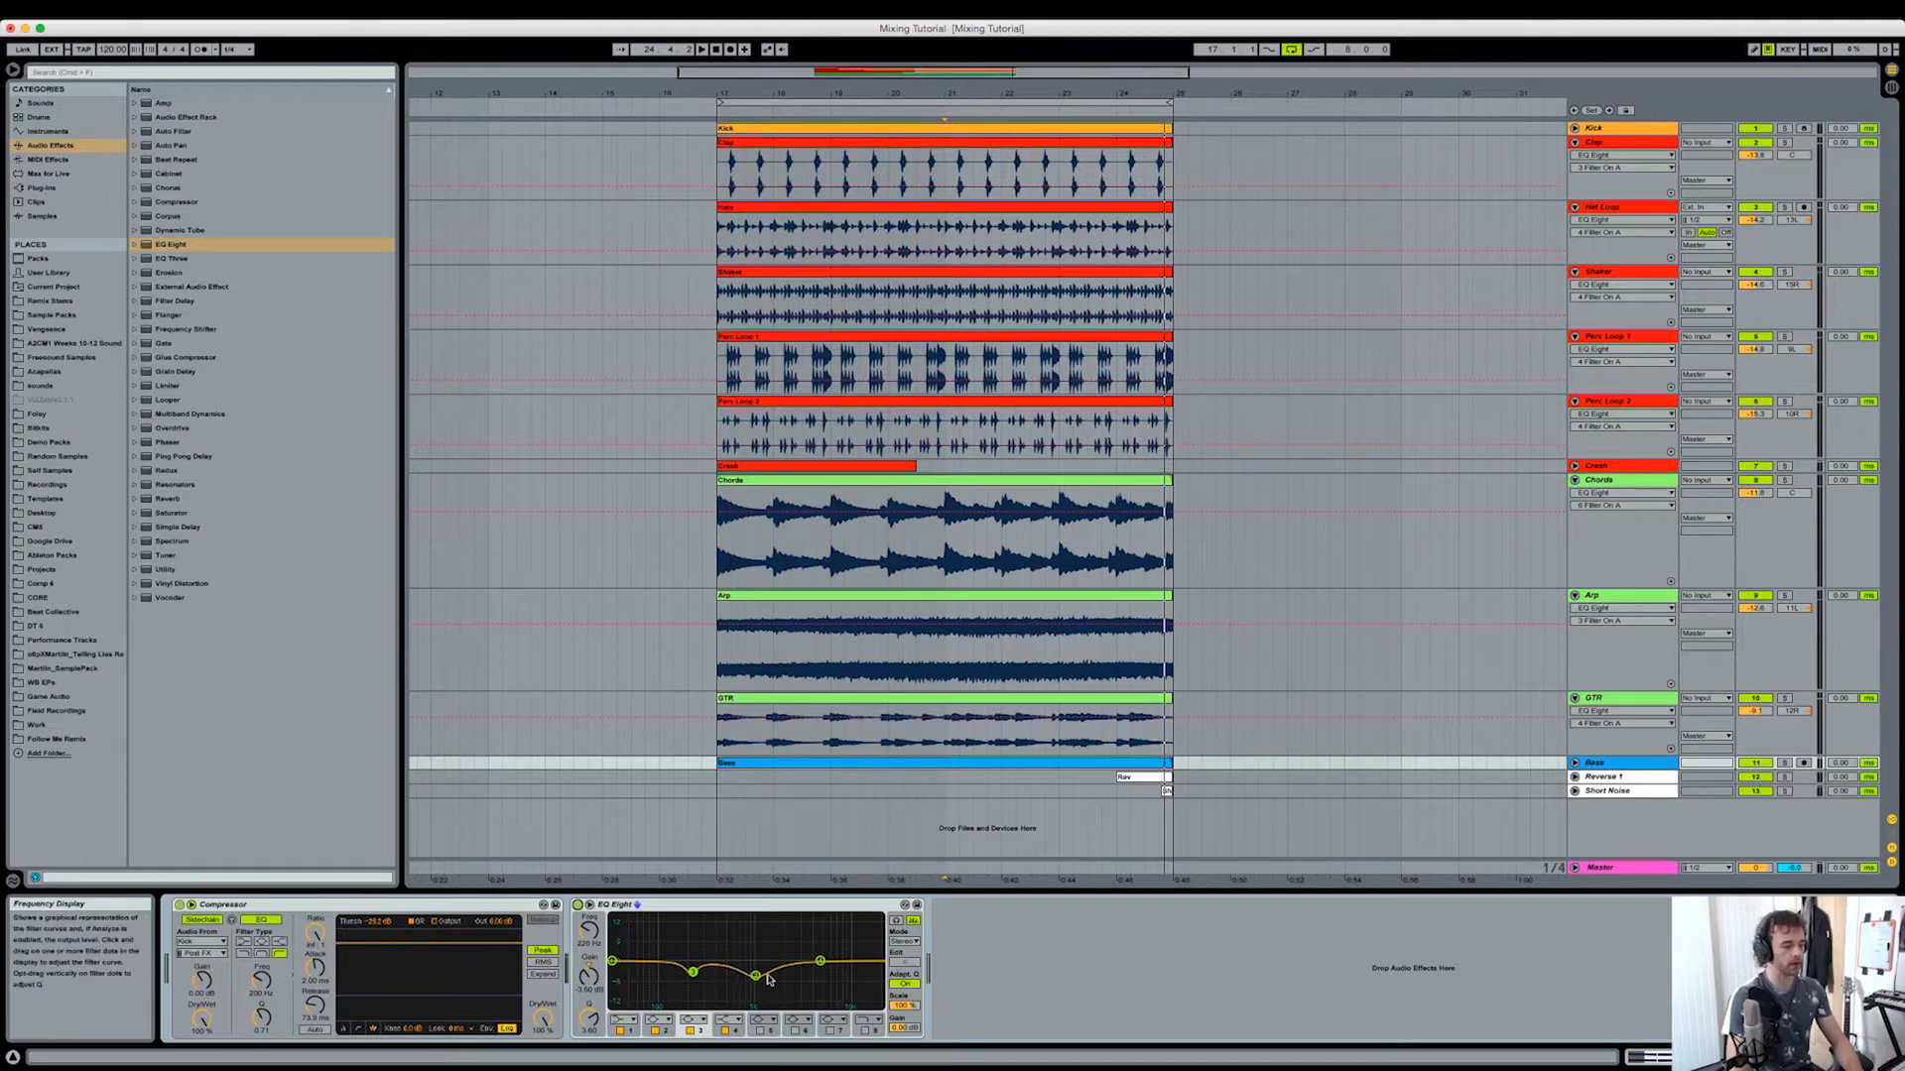
Step: Switch off the unused filters 4 and 1 in the Bass EQ Eight while listening to the mix
left_click(724, 1030)
key("space")
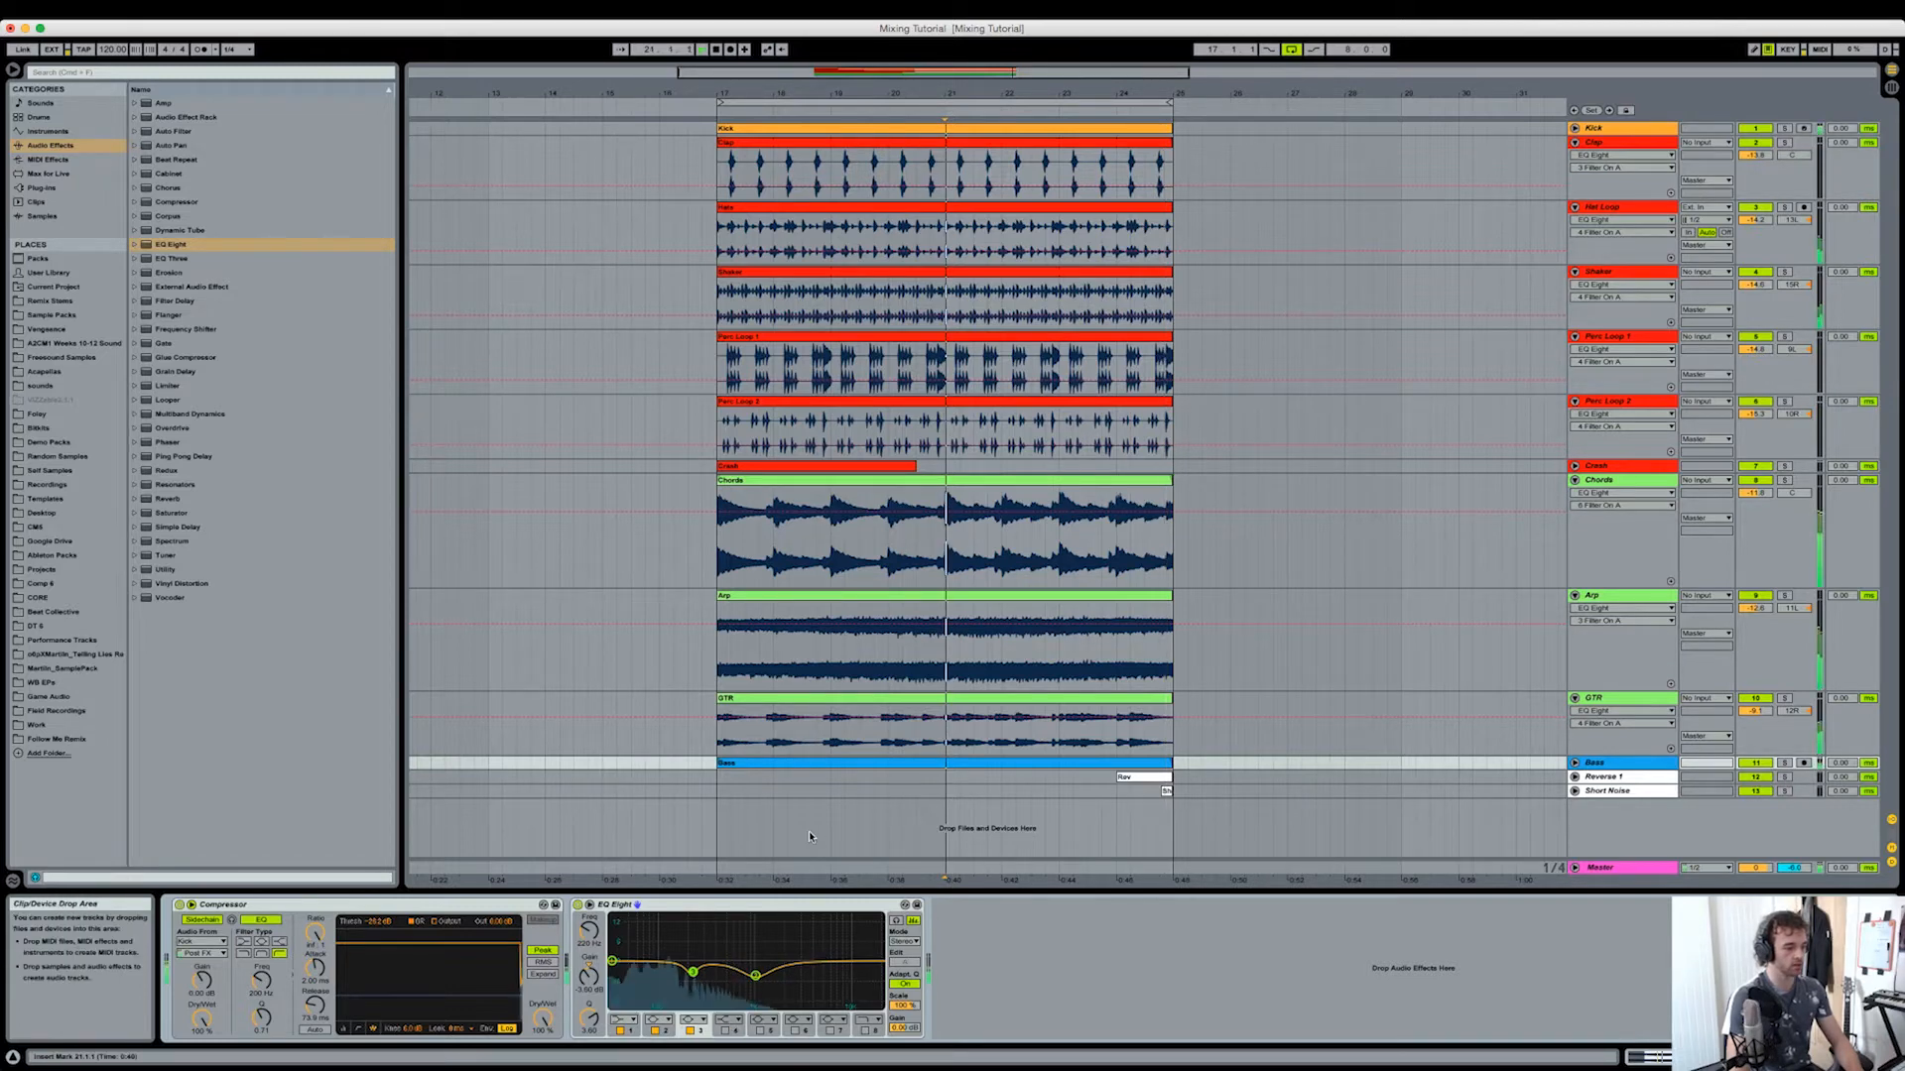
left_click(619, 1032)
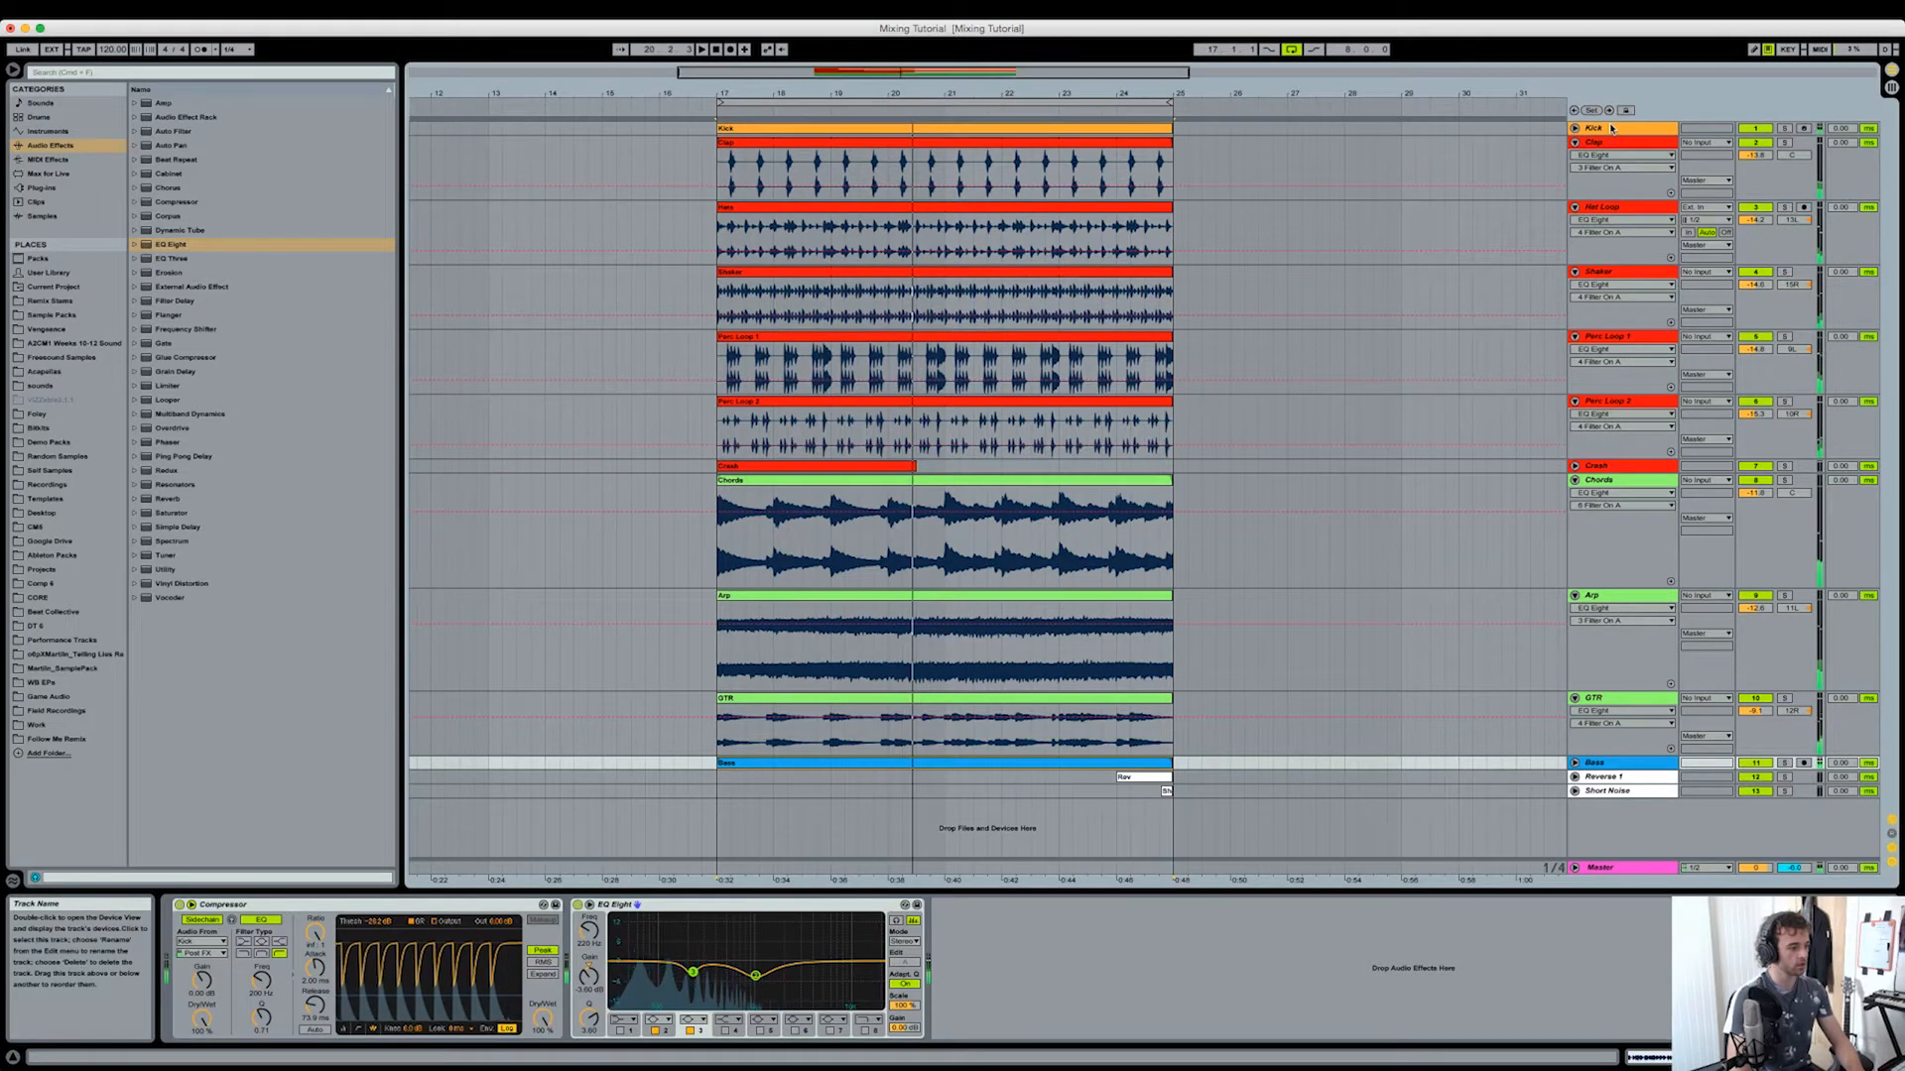
Step: Add an EQ Eight to the Kick track and, during playback, dip filter 2 in the low mids and filter 3 around 760 Hz
left_click(1593, 128)
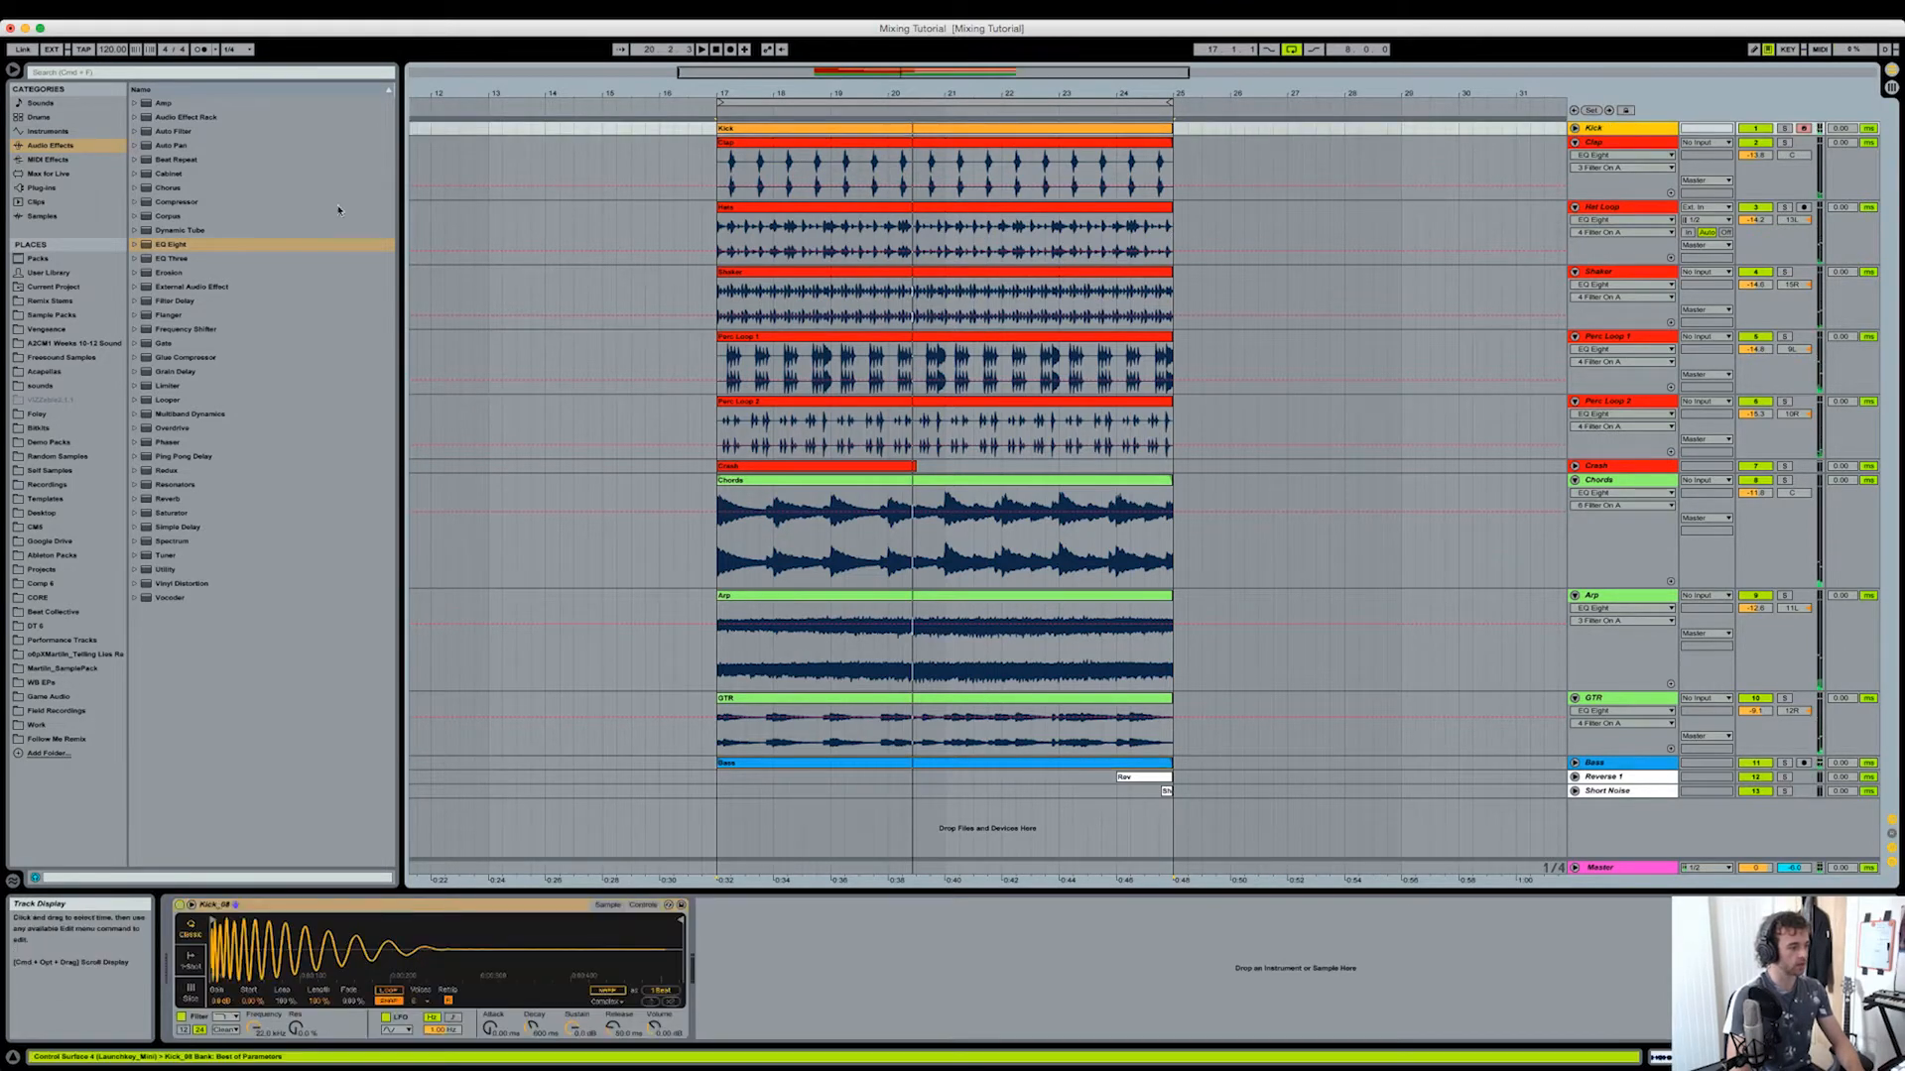
double_click(175, 248)
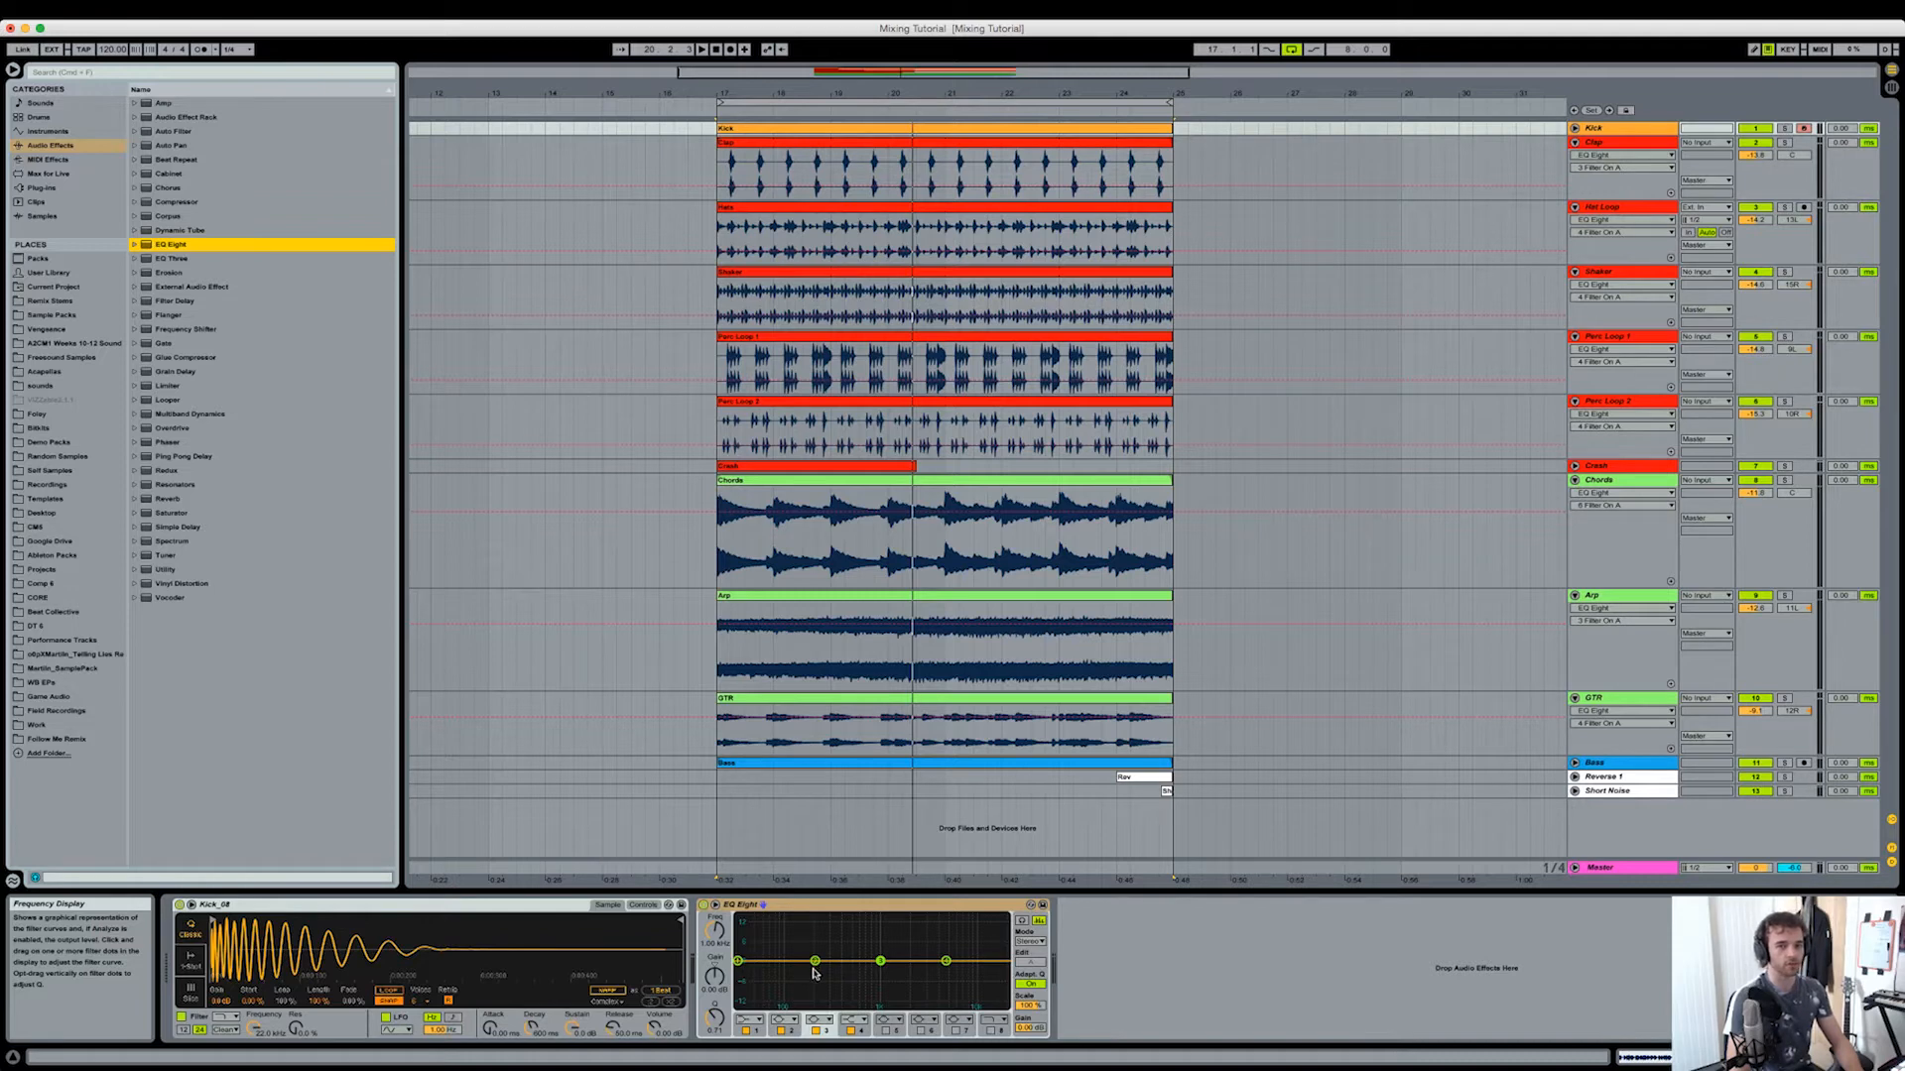
key("space")
left_click_drag(814, 963, 869, 970)
Step: Switch off filters 4 and 1 in the Kick EQ Eight and boost around 4 kHz with filter 5
left_click(851, 1031)
left_click(883, 1032)
left_click_drag(787, 960, 936, 953)
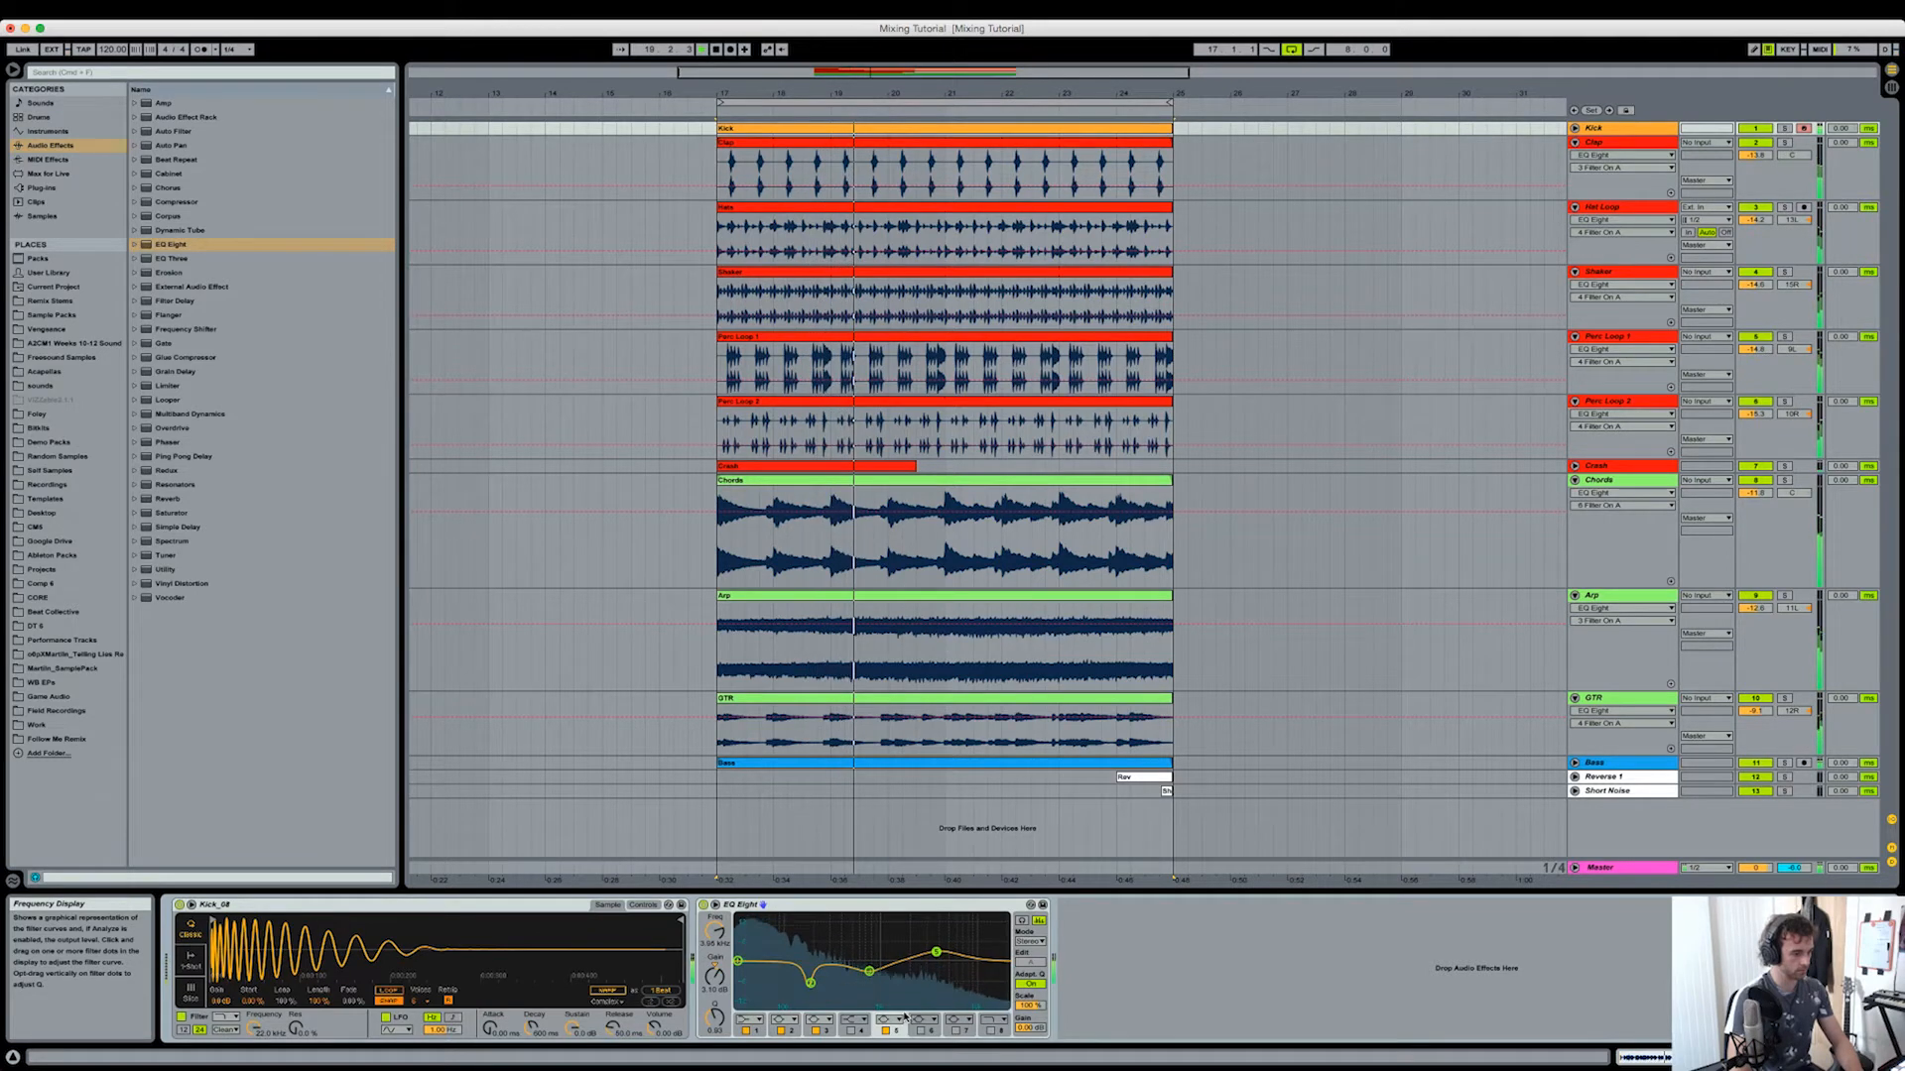
left_click(745, 1032)
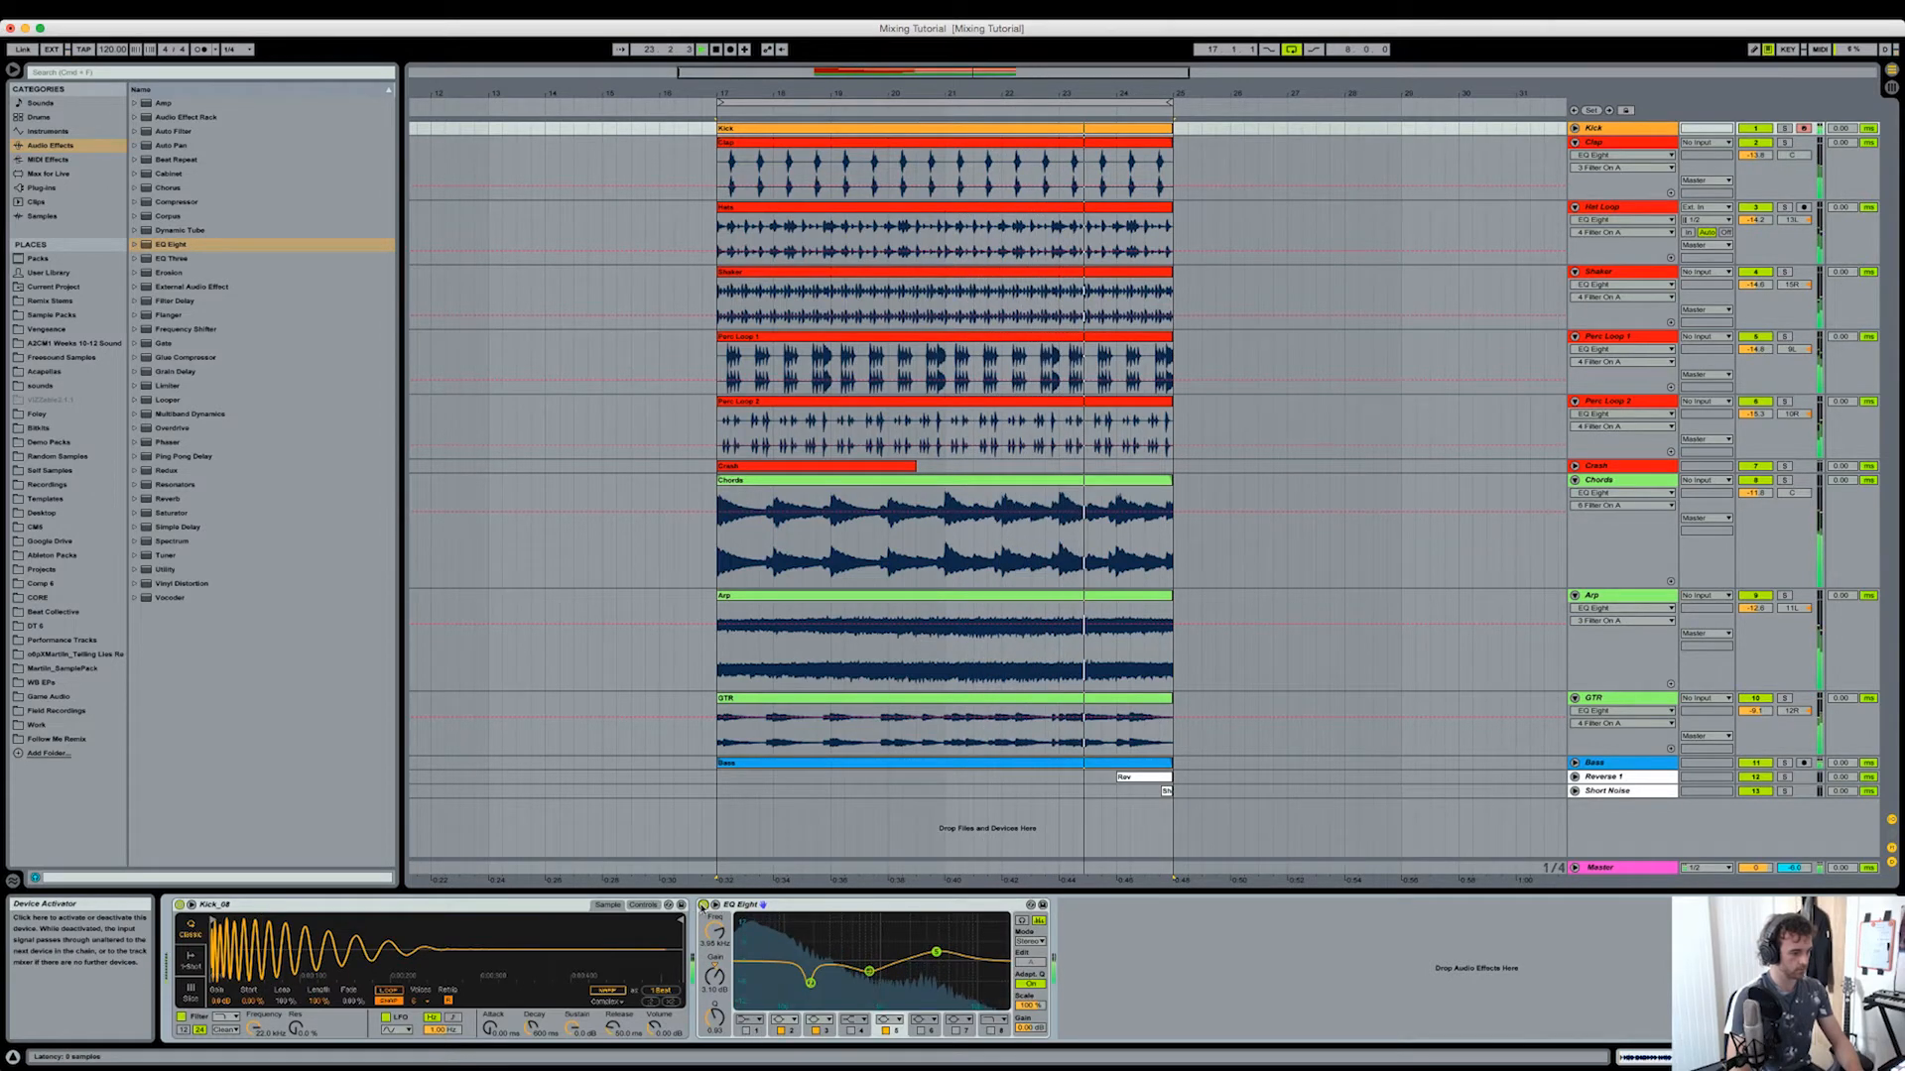
Step: Select filter 3 in the Kick EQ Eight and fold all tracks in the arrangement
left_click(868, 970)
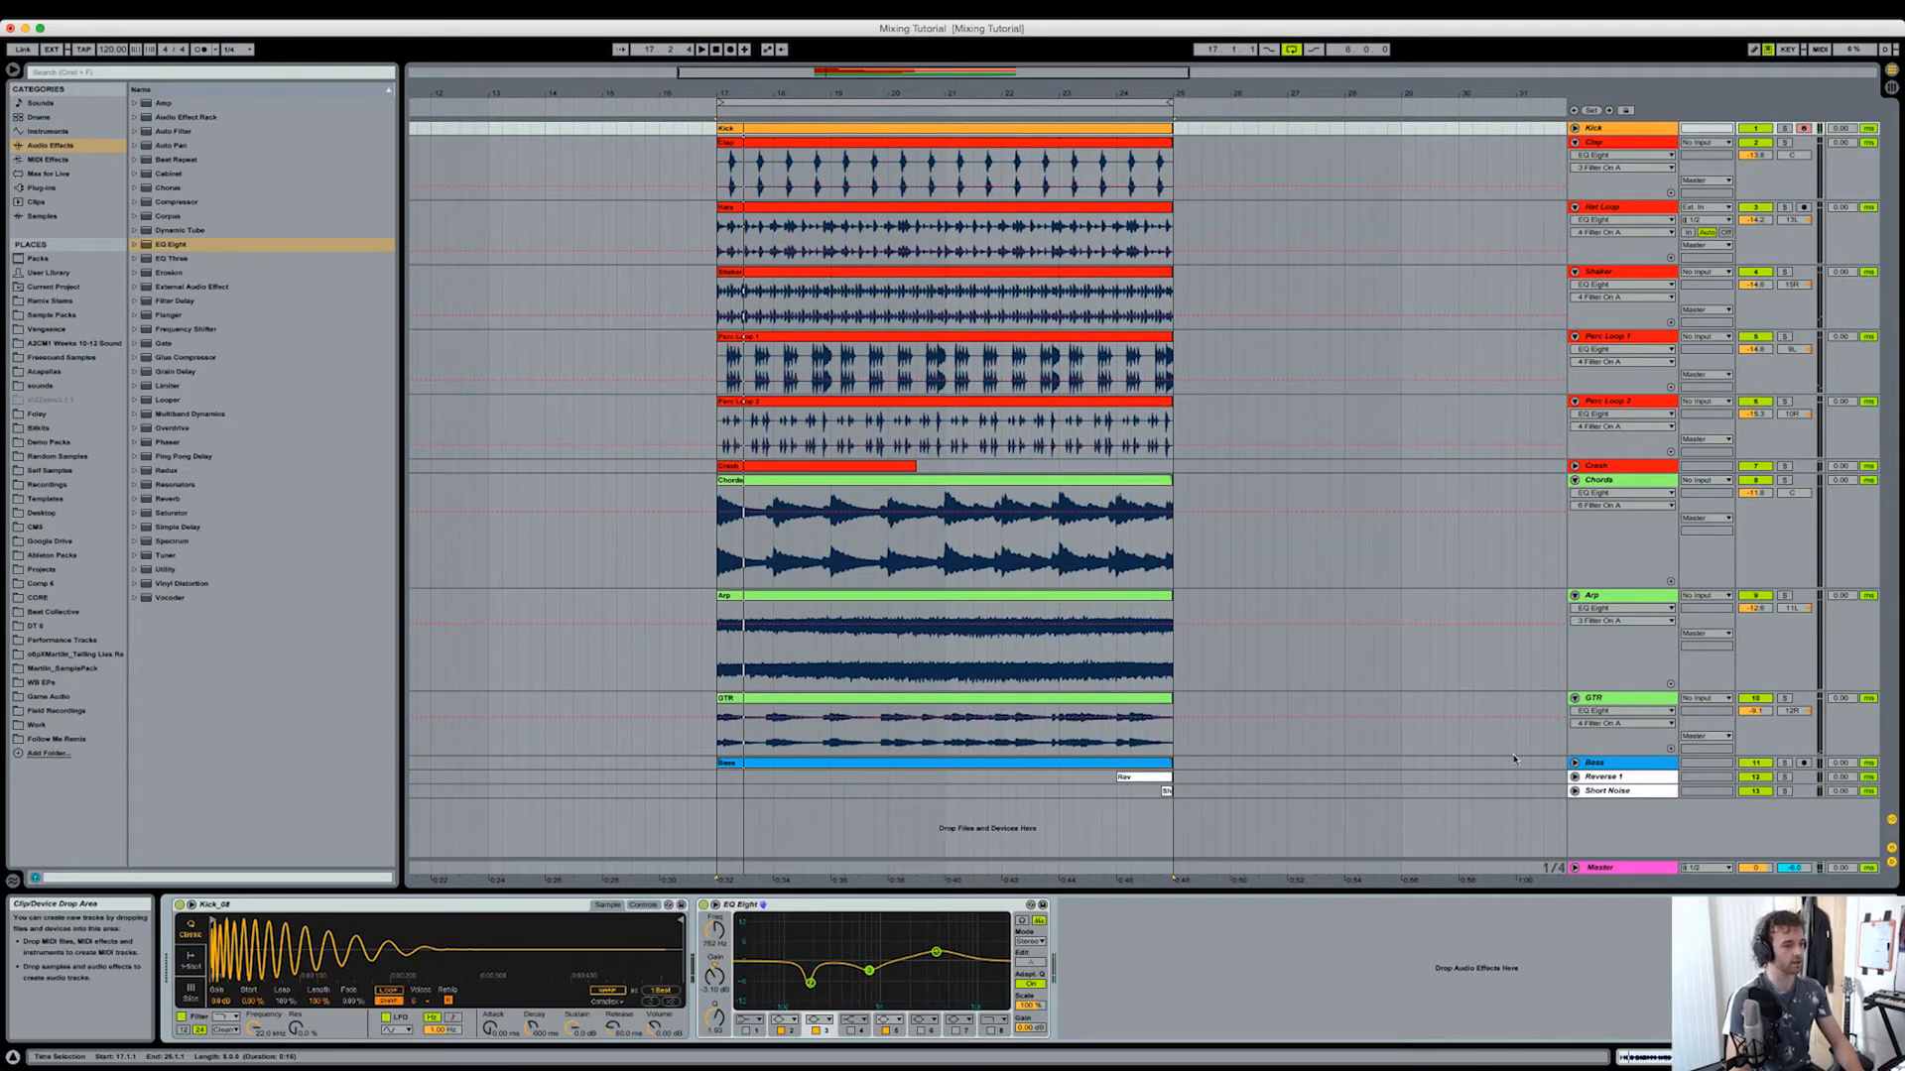
left_click(1576, 481, "alt")
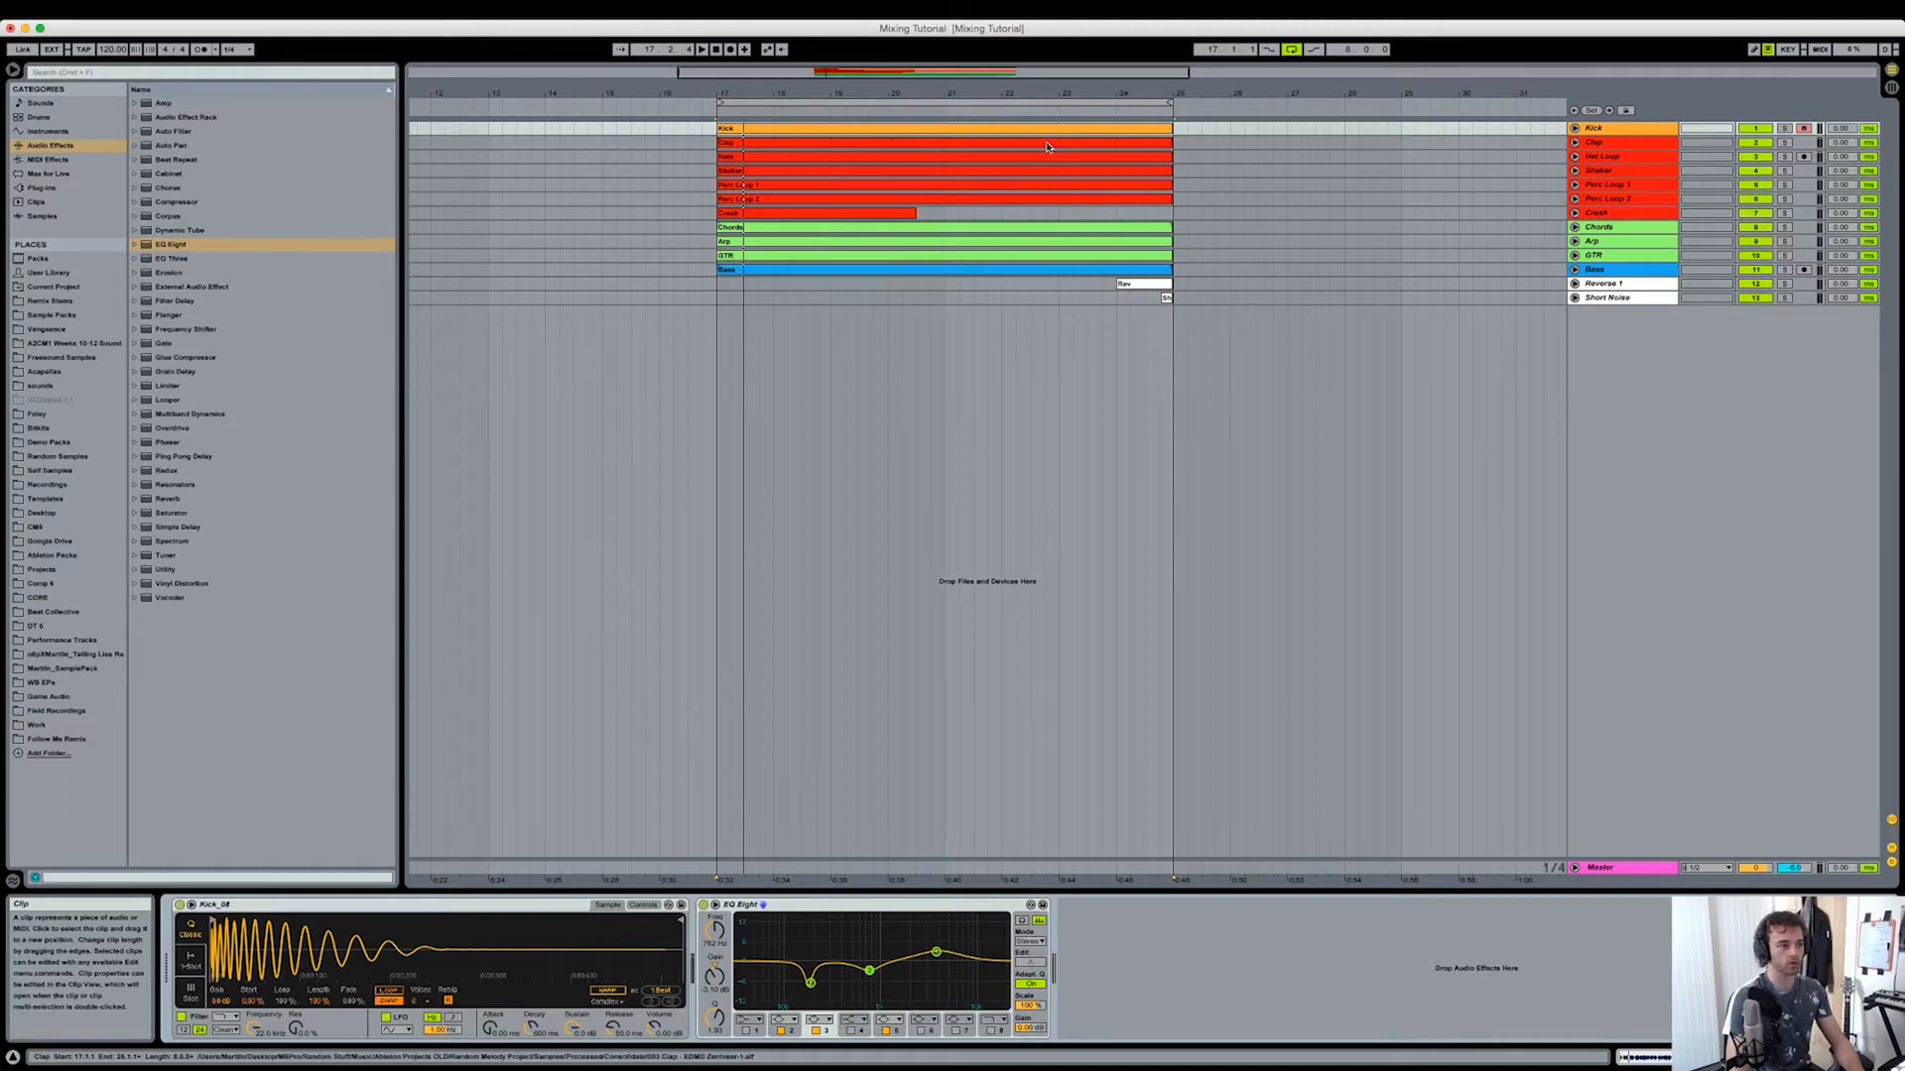
Step: Check the Crash and Bass device chains, and play the full mix from bar 17 while examining the Master track's Spectrum
left_click(942, 214)
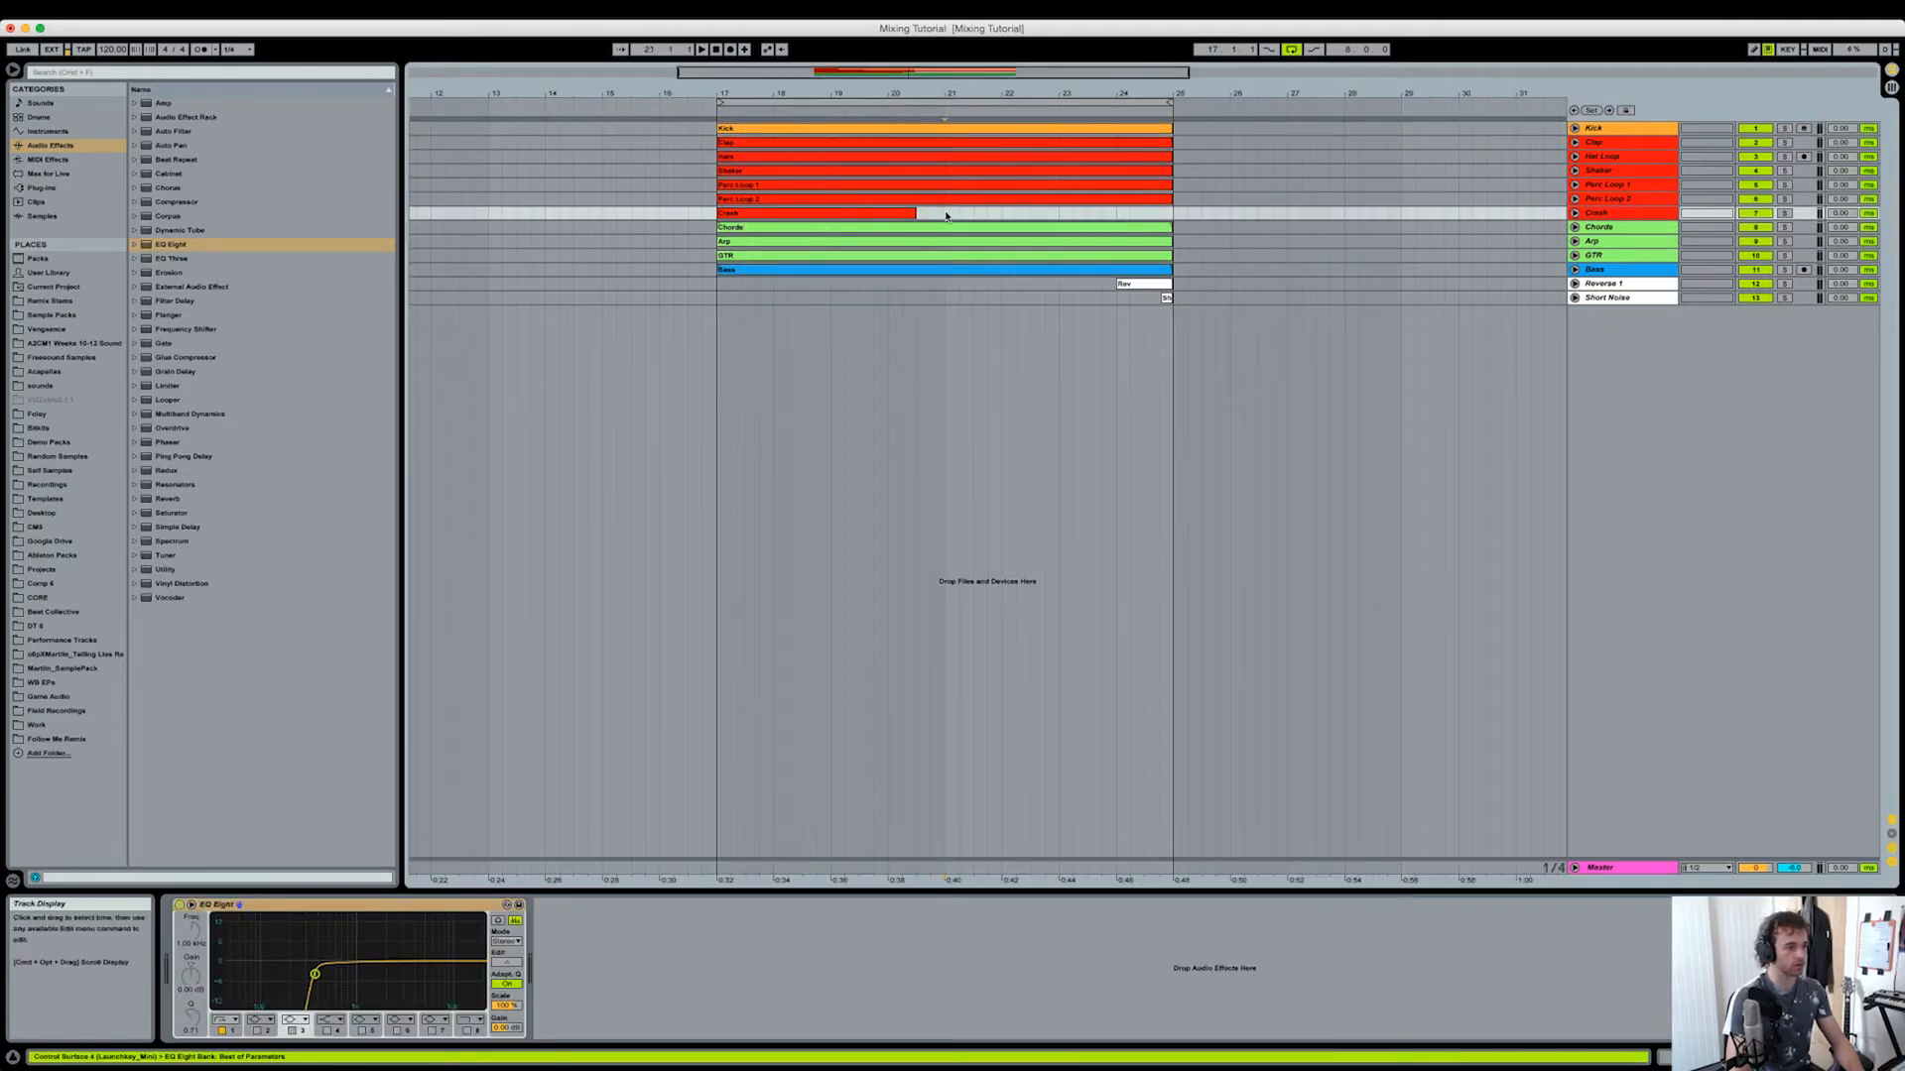
left_click(1014, 268)
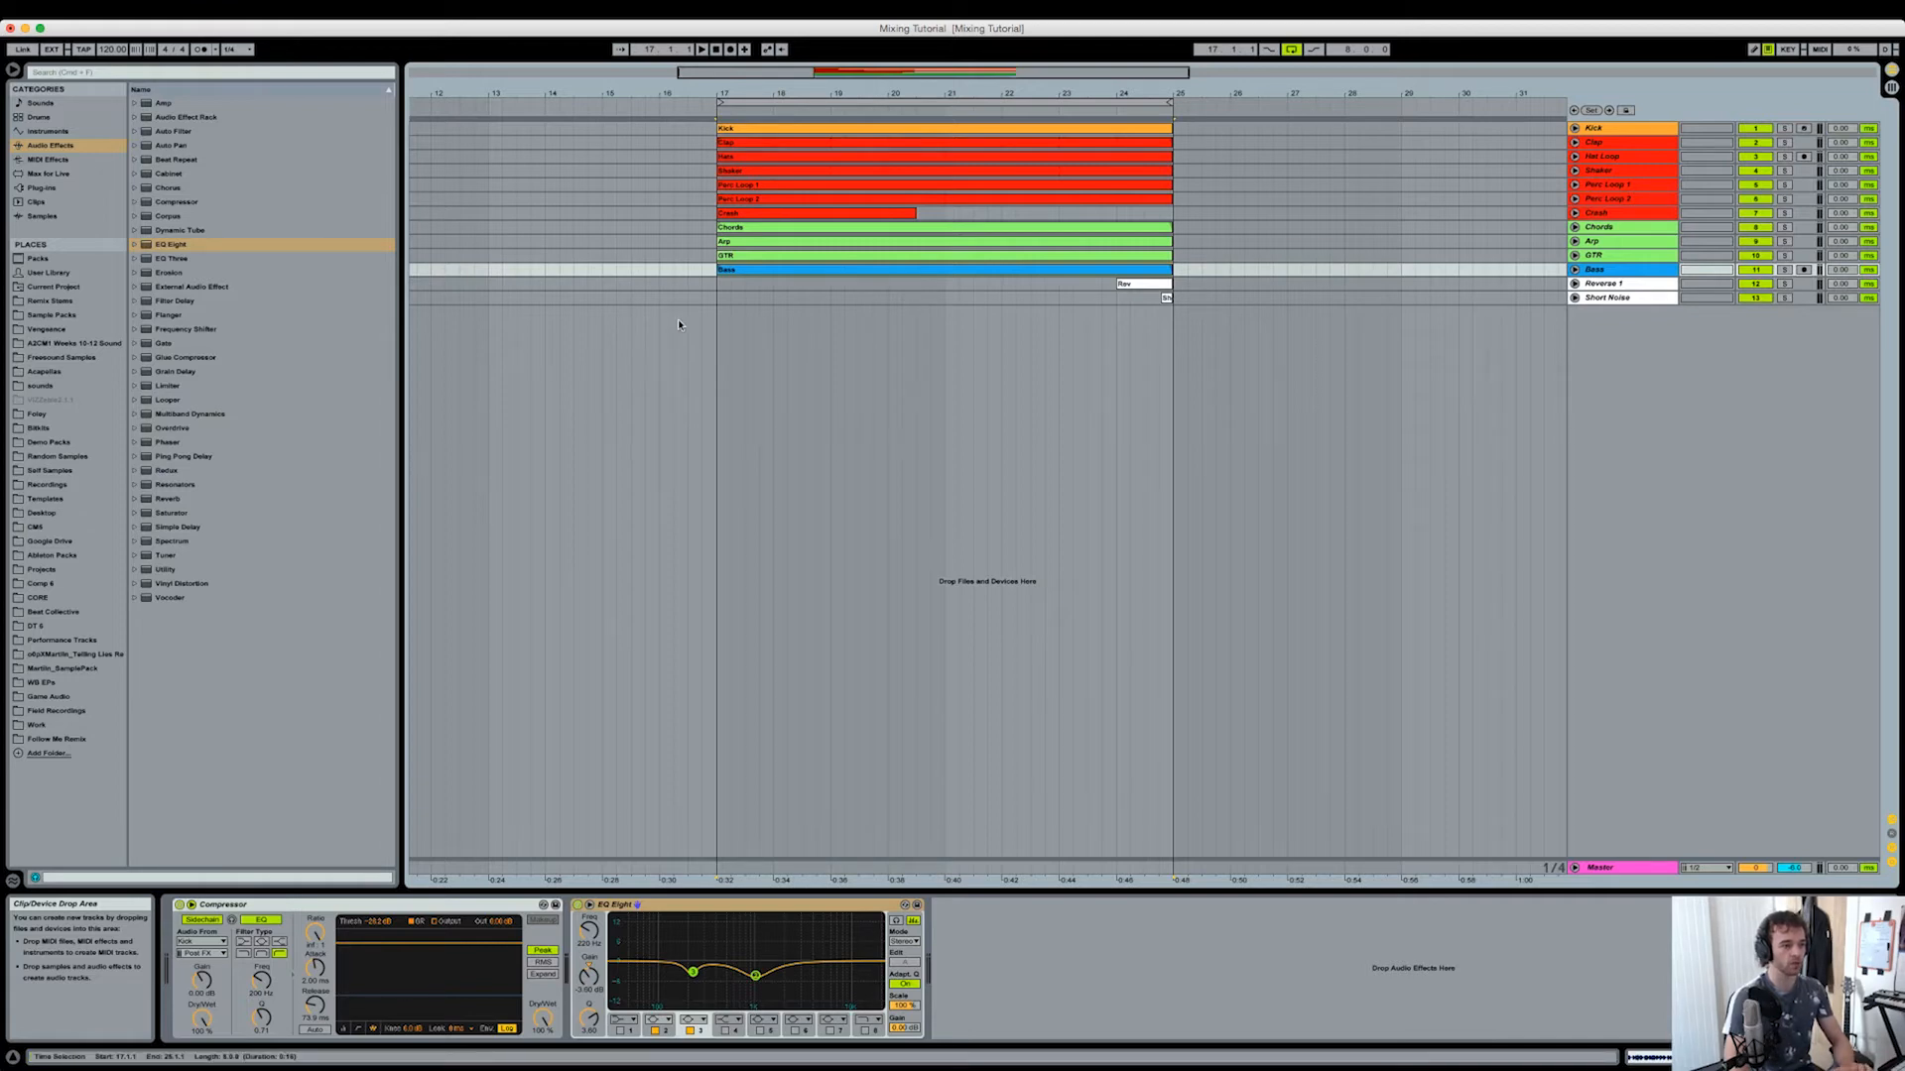
left_click(722, 300)
key("space")
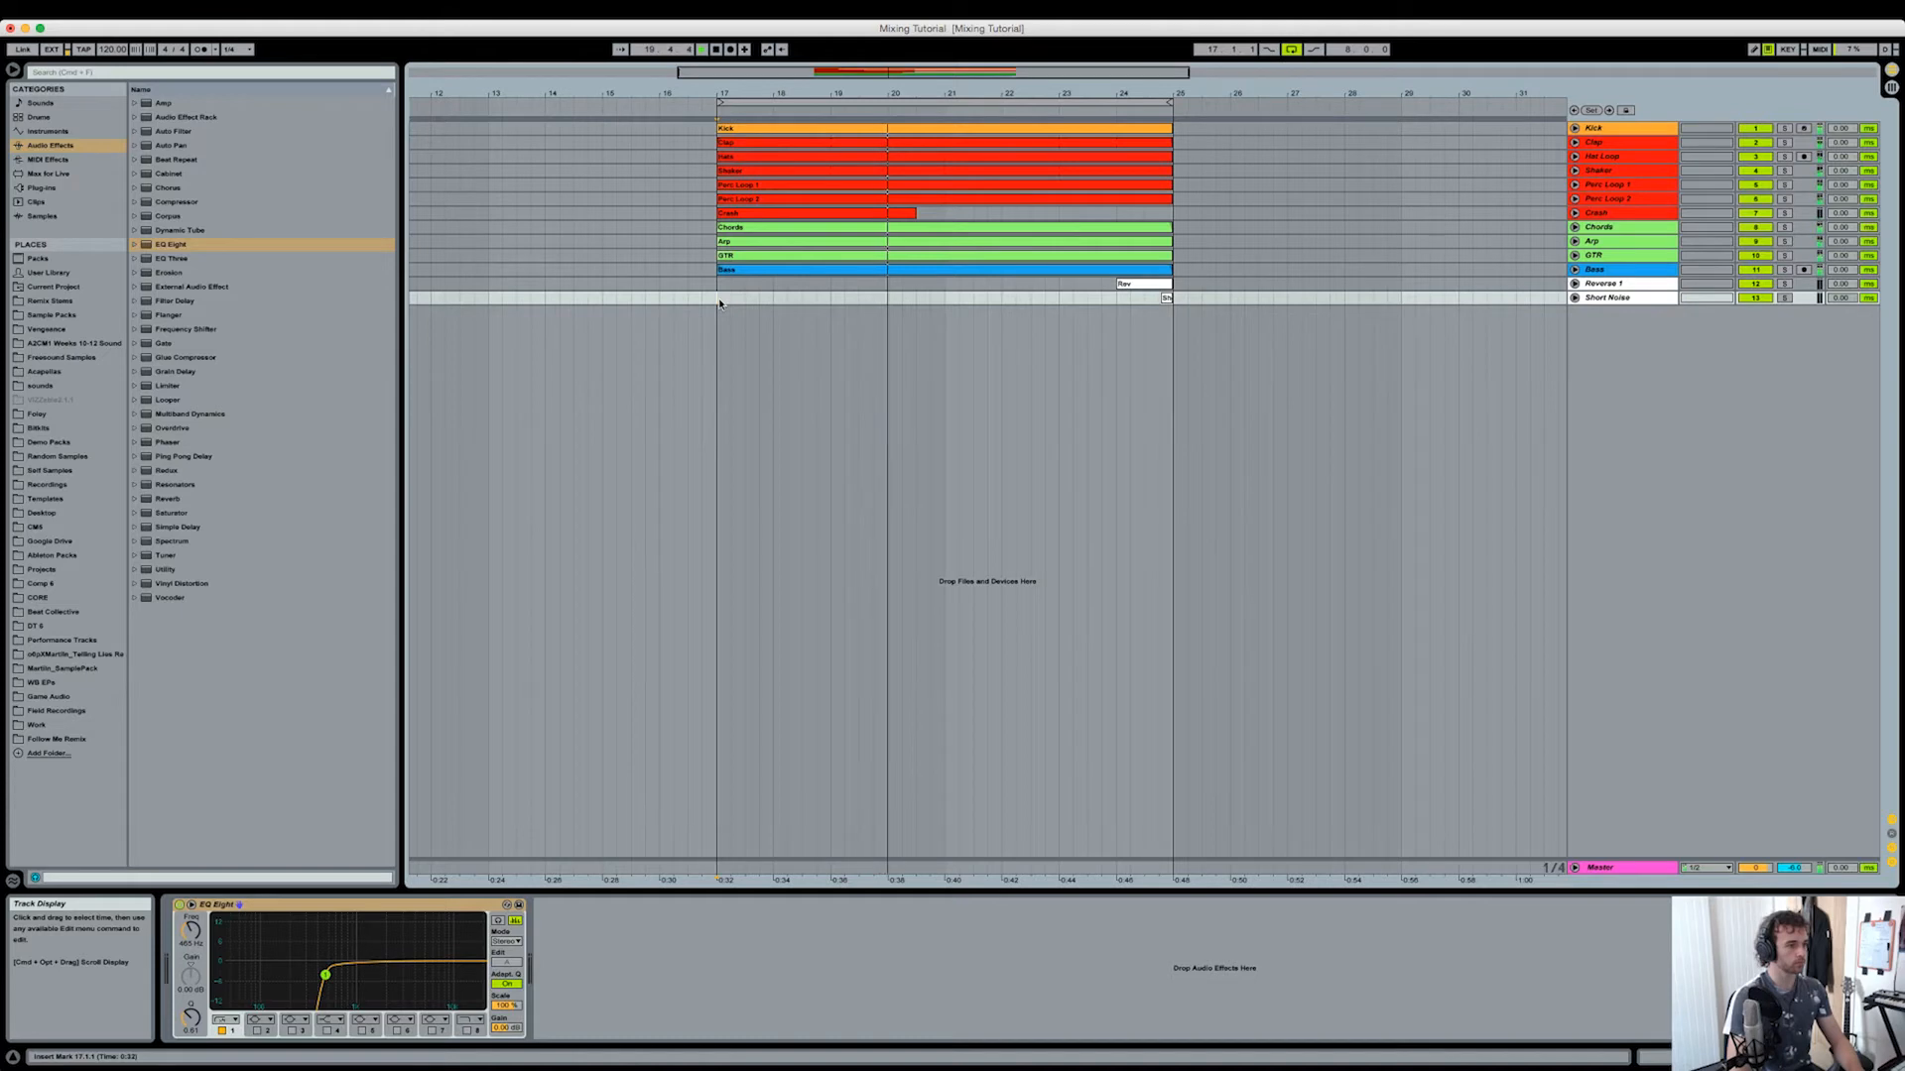
left_click(1612, 868)
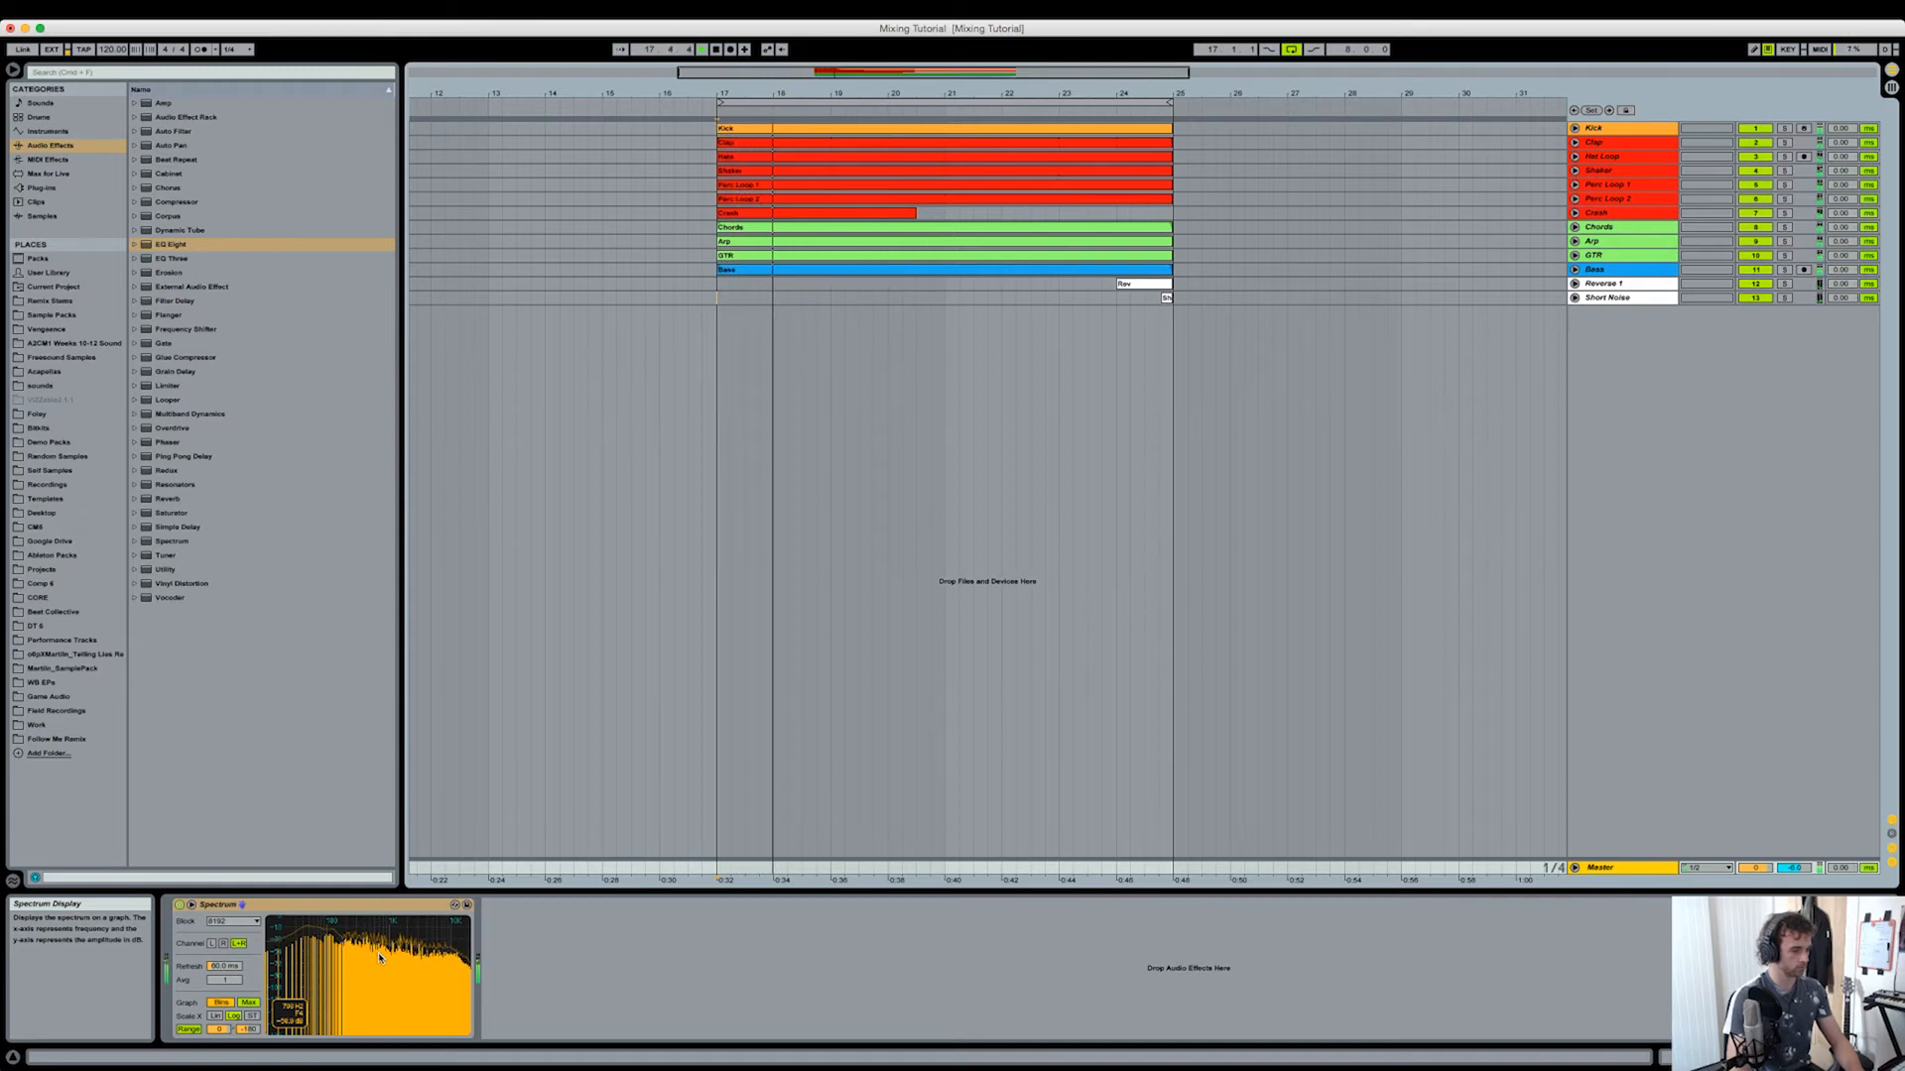
key("space")
left_click(716, 298)
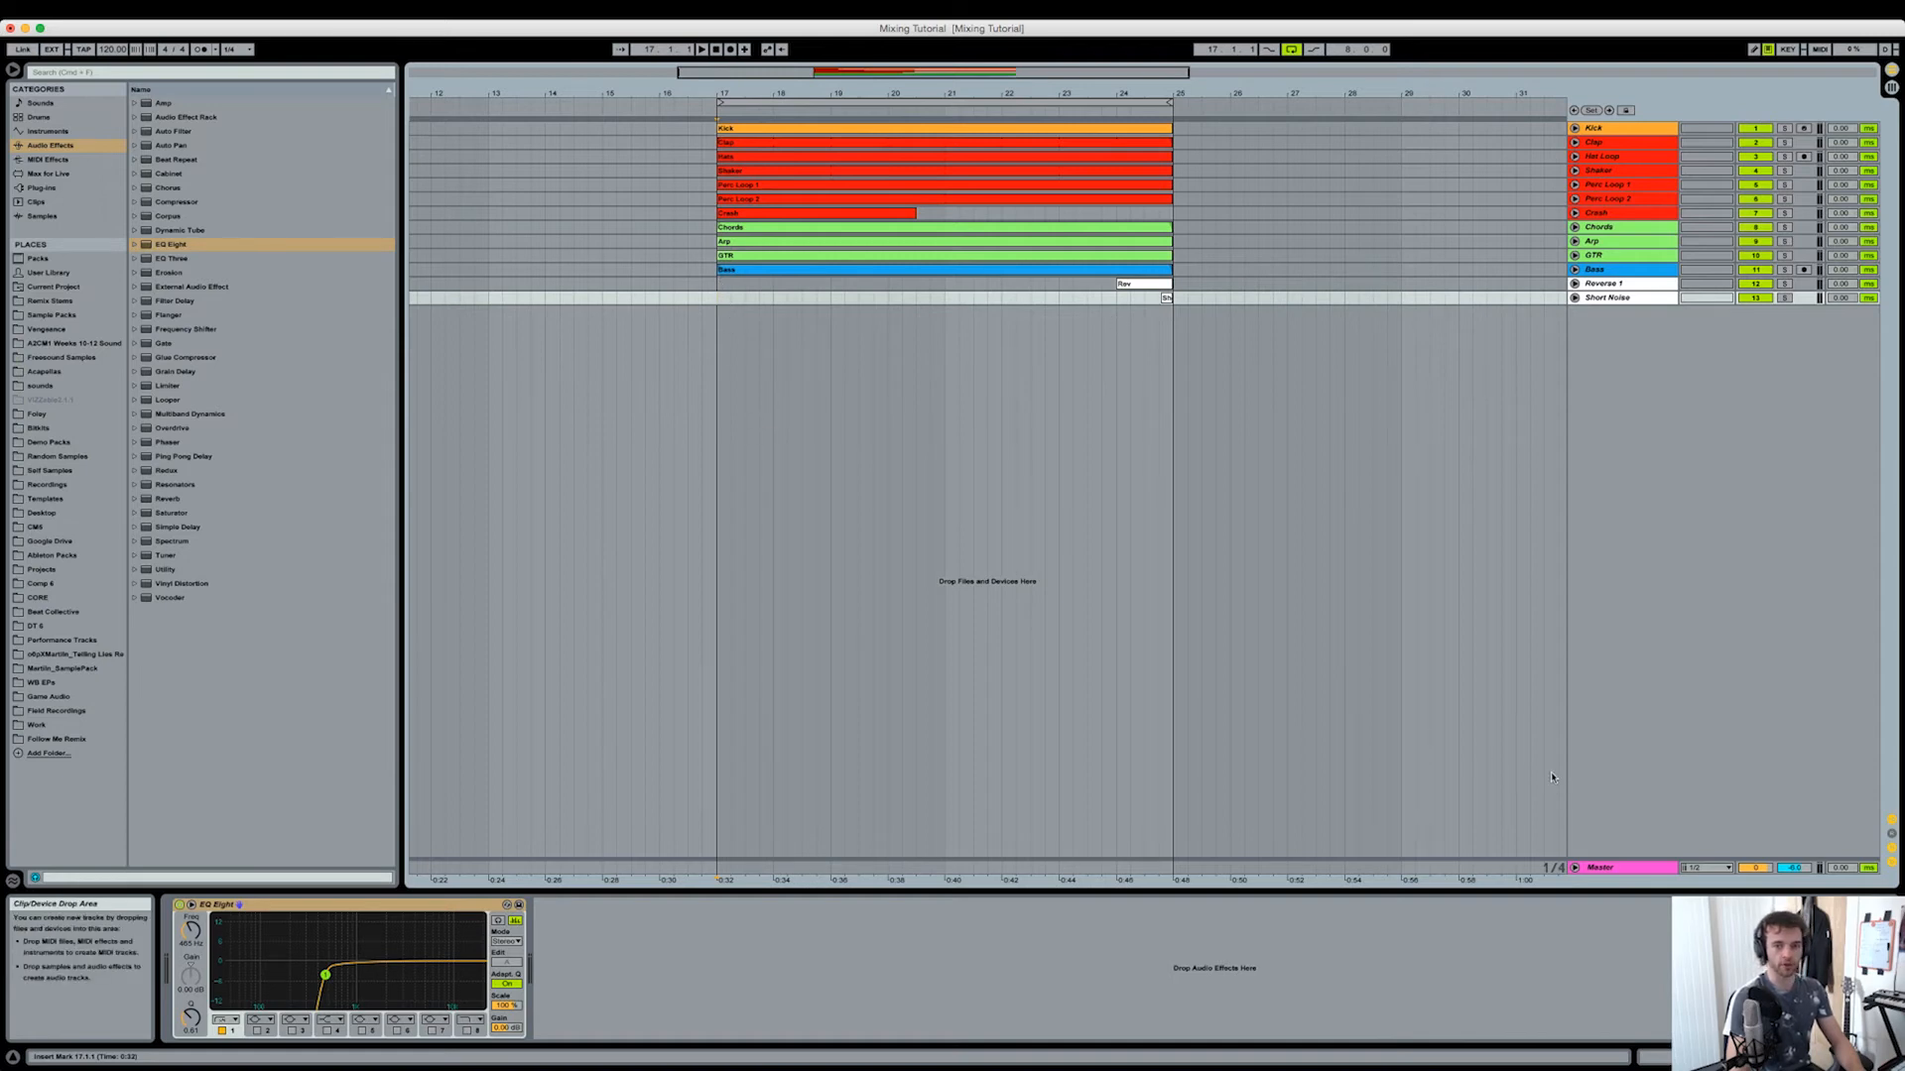
Step: Review the EQ Eight curves on the Short Noise, Reverse 1, GTR, Arp, Chords and Crash tracks, and return the insert mark to bar 17
left_click(1632, 297)
left_click(1635, 285)
left_click(1630, 256)
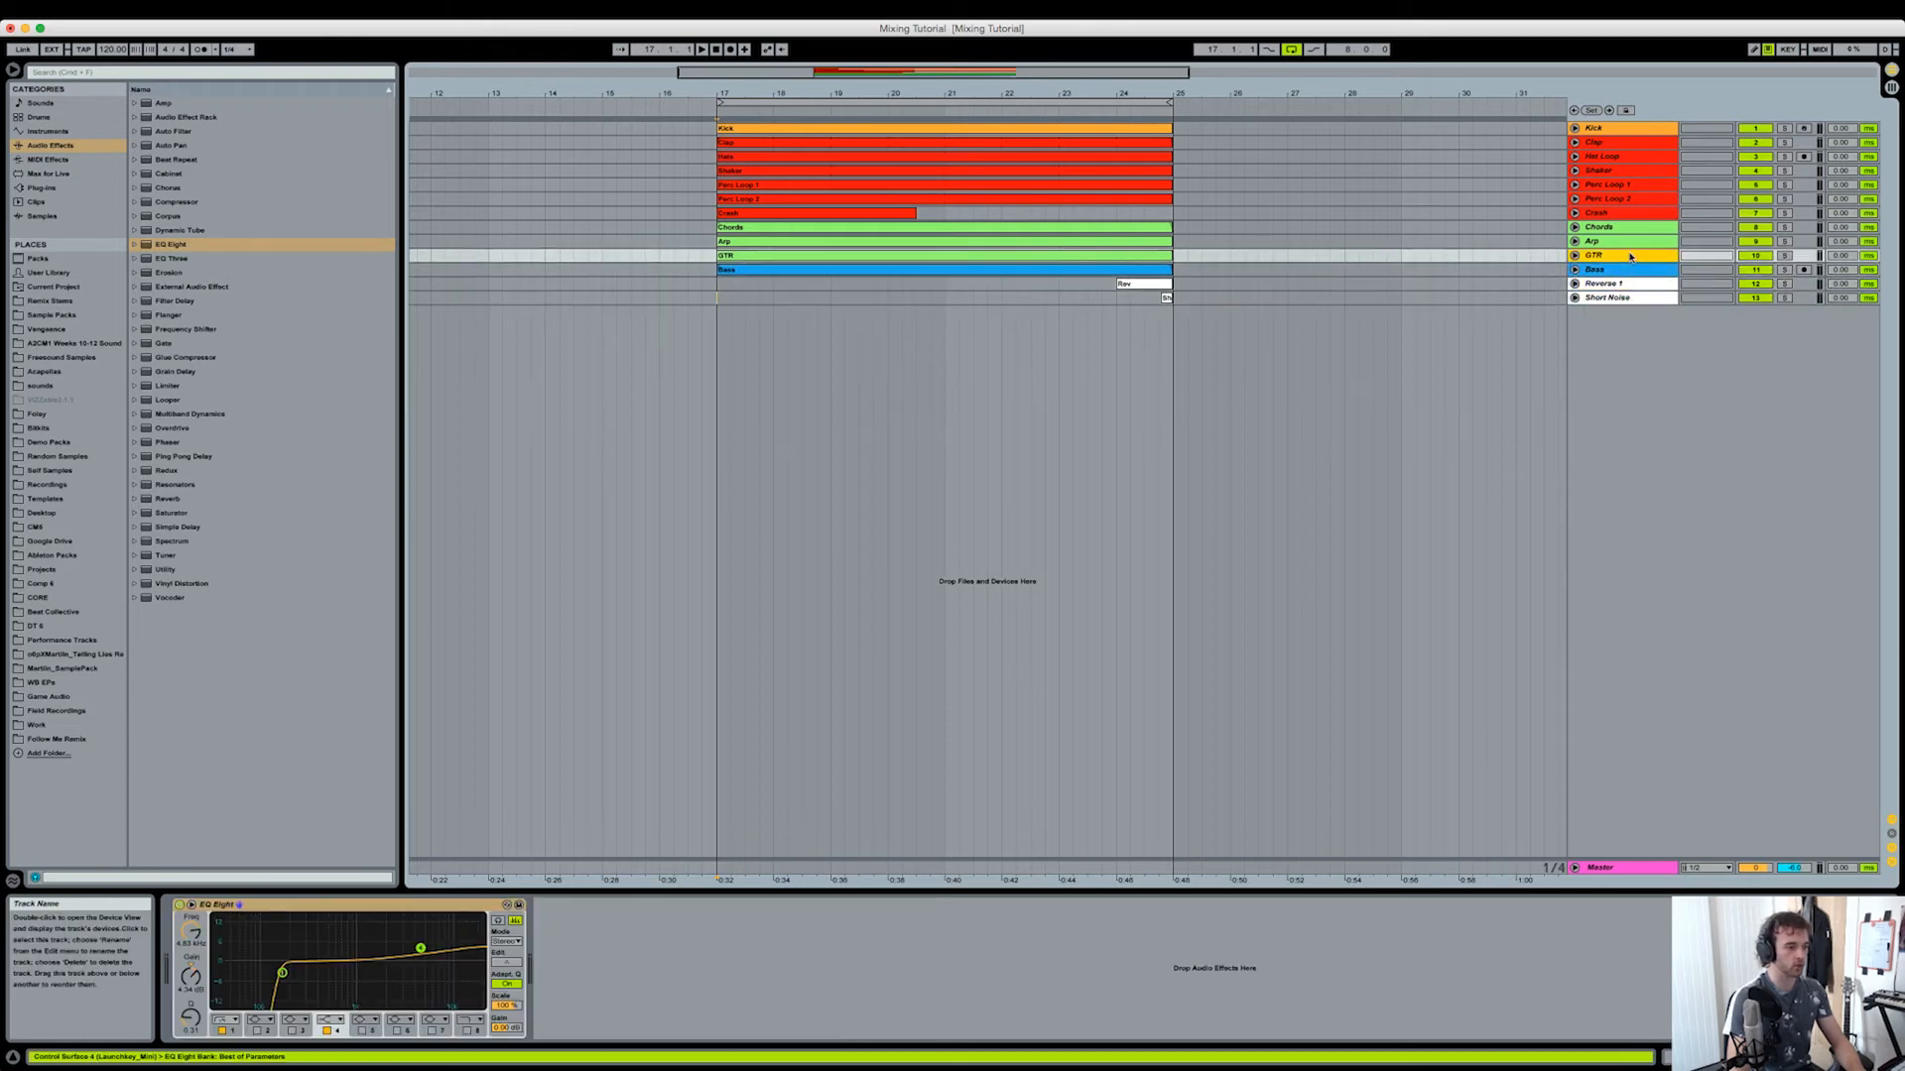
left_click(1633, 241)
left_click(1634, 227)
left_click(1635, 213)
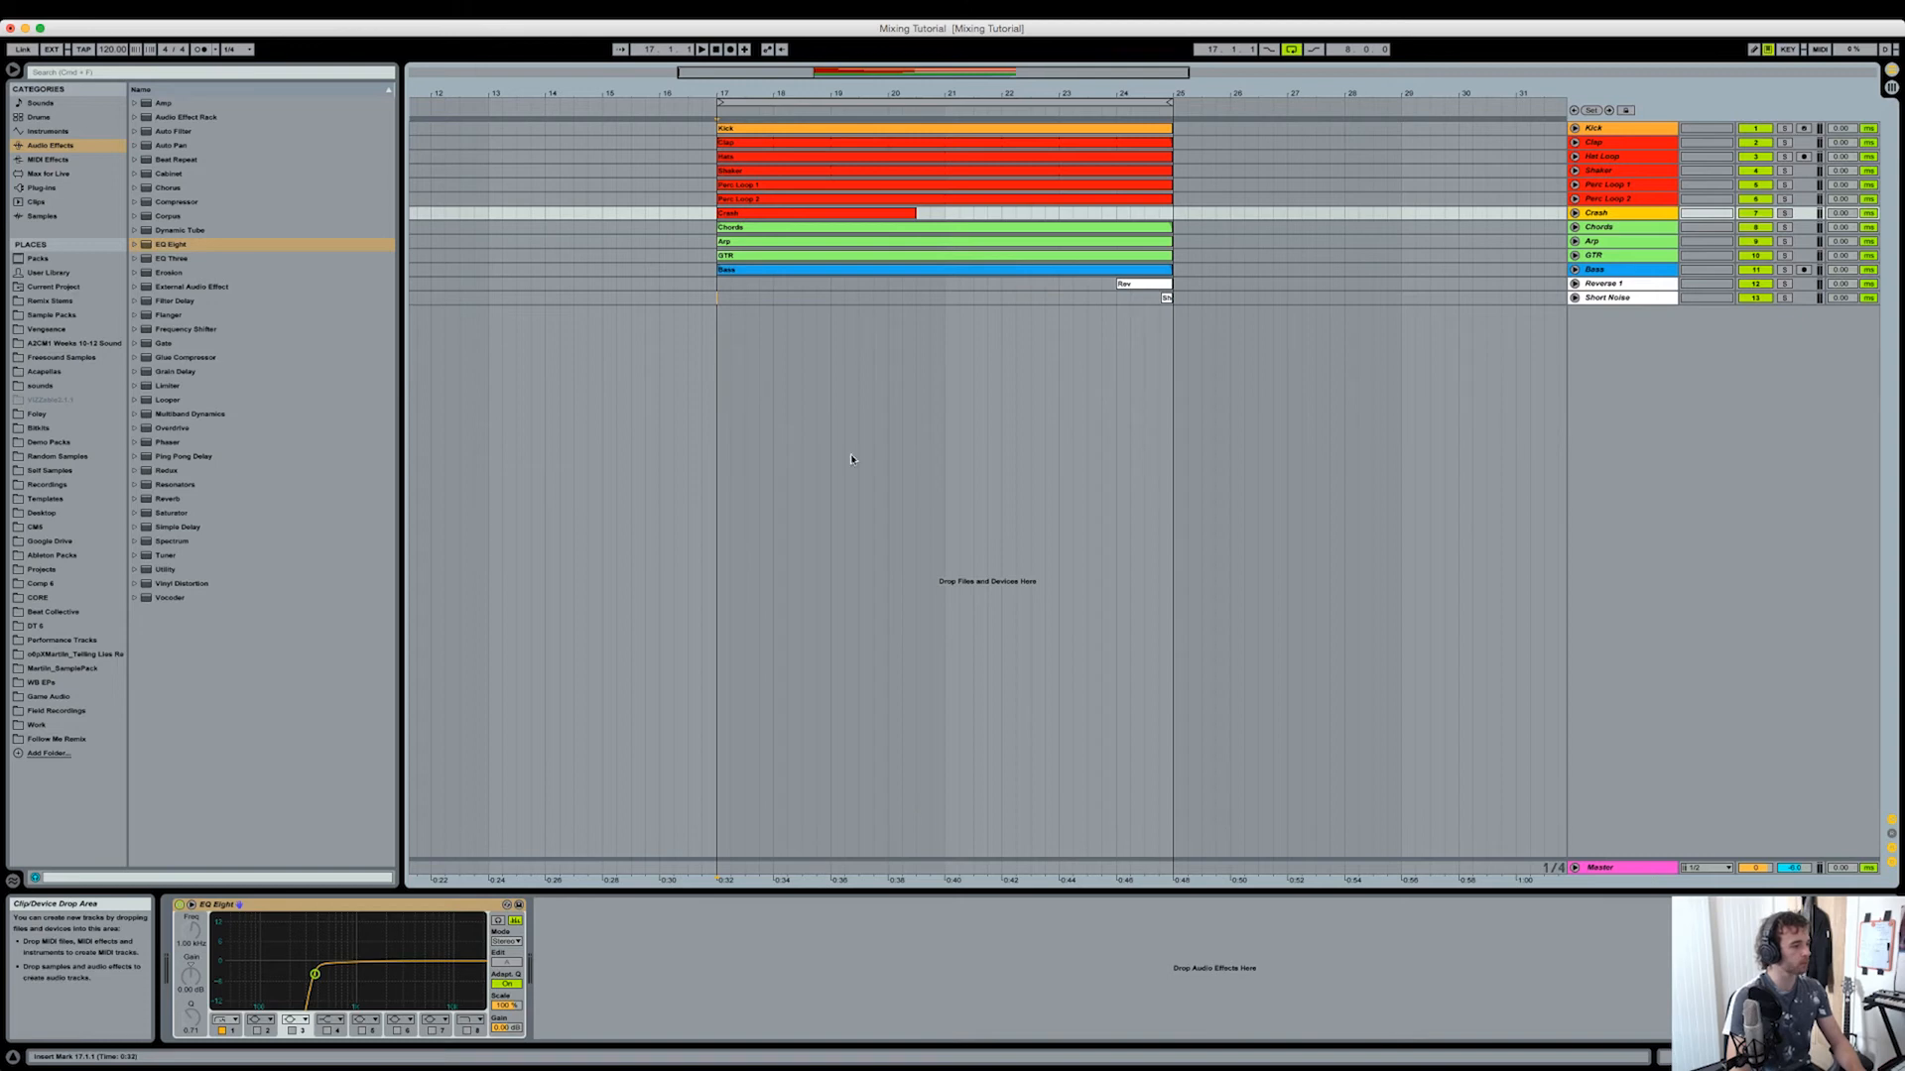
left_click(727, 299)
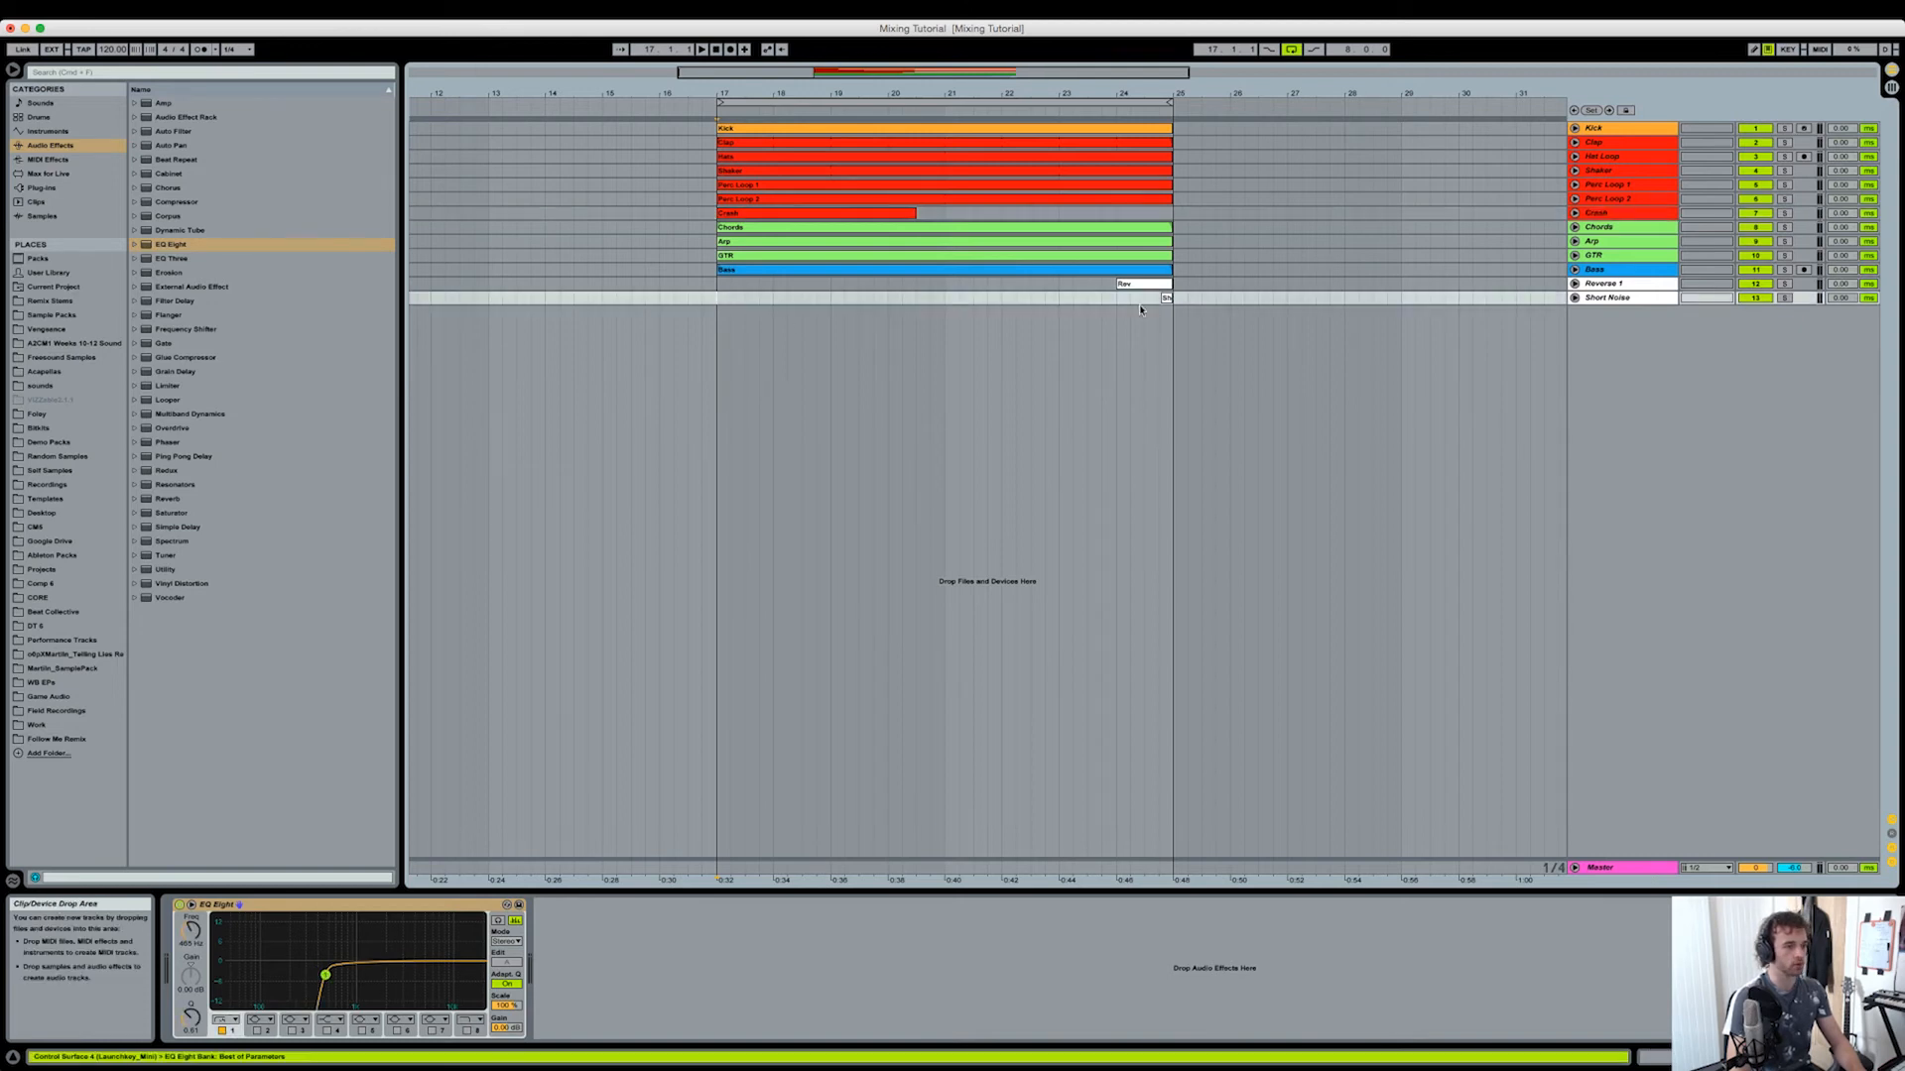